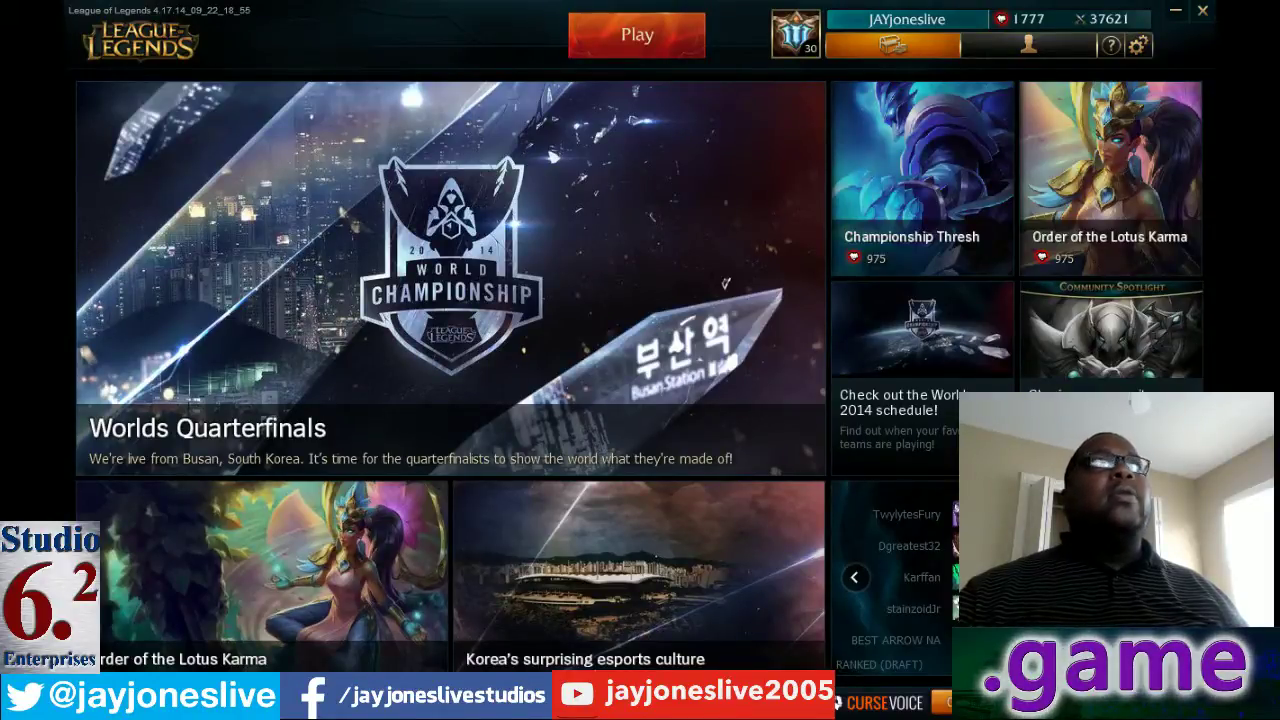
In Scene 1, move the 1862 x 1048 screen region source below the overlay images and the Logitech HD Pro Webcam C920 source
key("super")
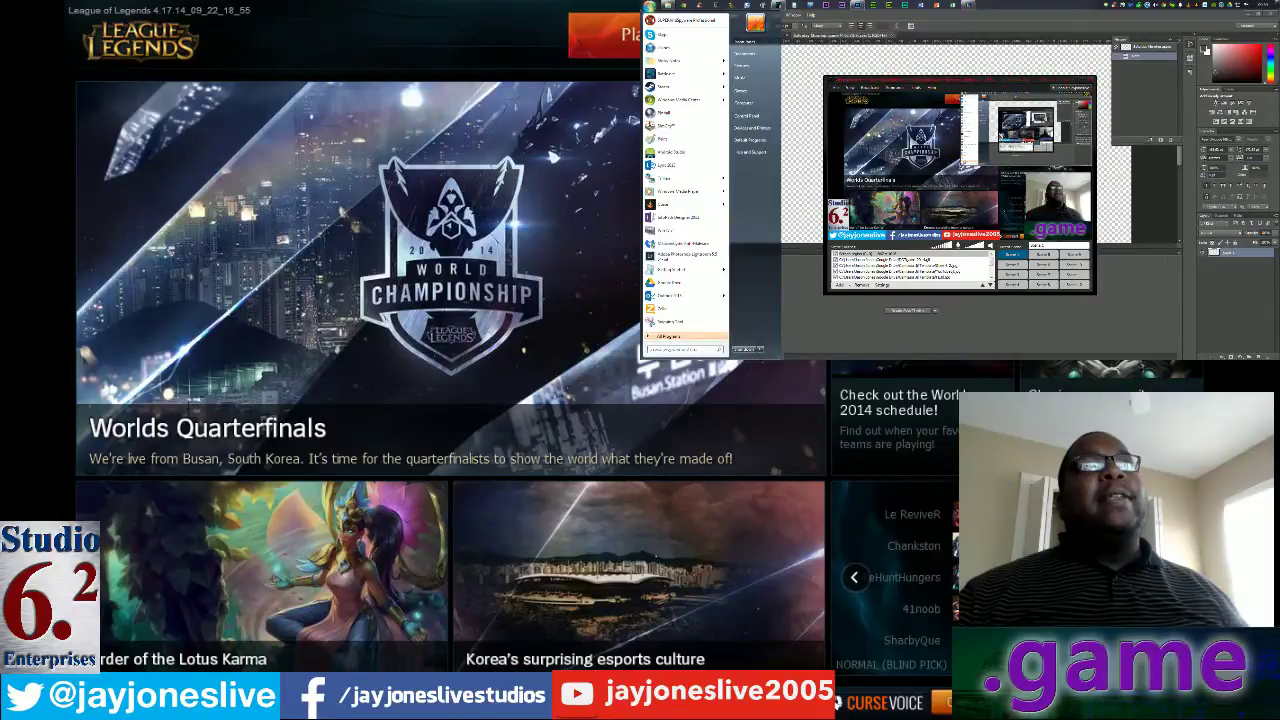
key("Escape")
left_click_drag(960, 166, 349, 505)
left_click(535, 508)
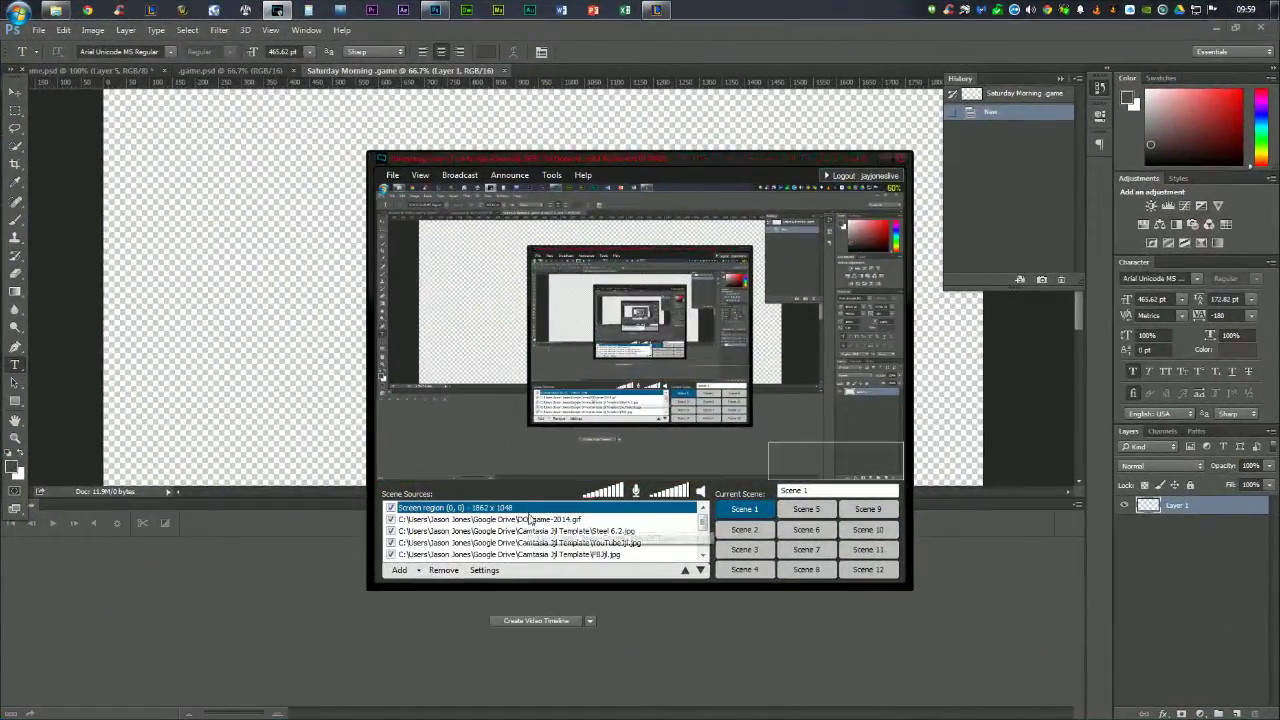
left_click_drag(535, 513, 575, 543)
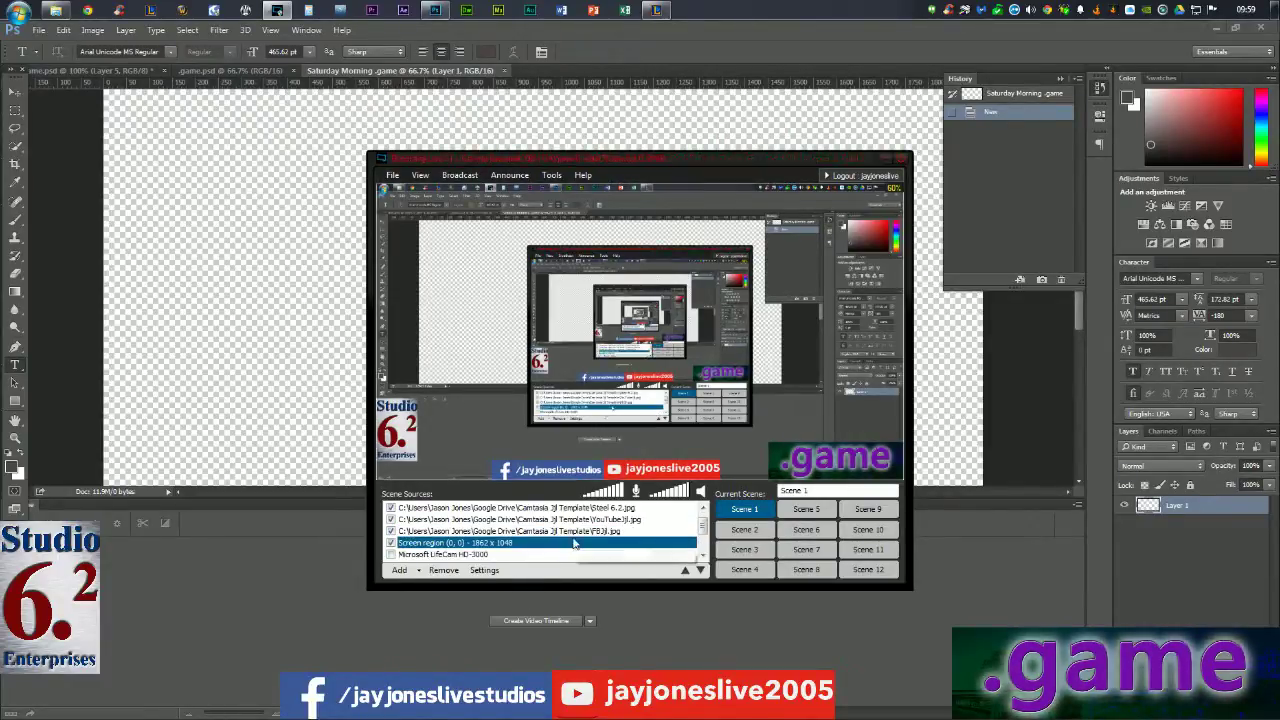
scroll(640, 530, "down", 1)
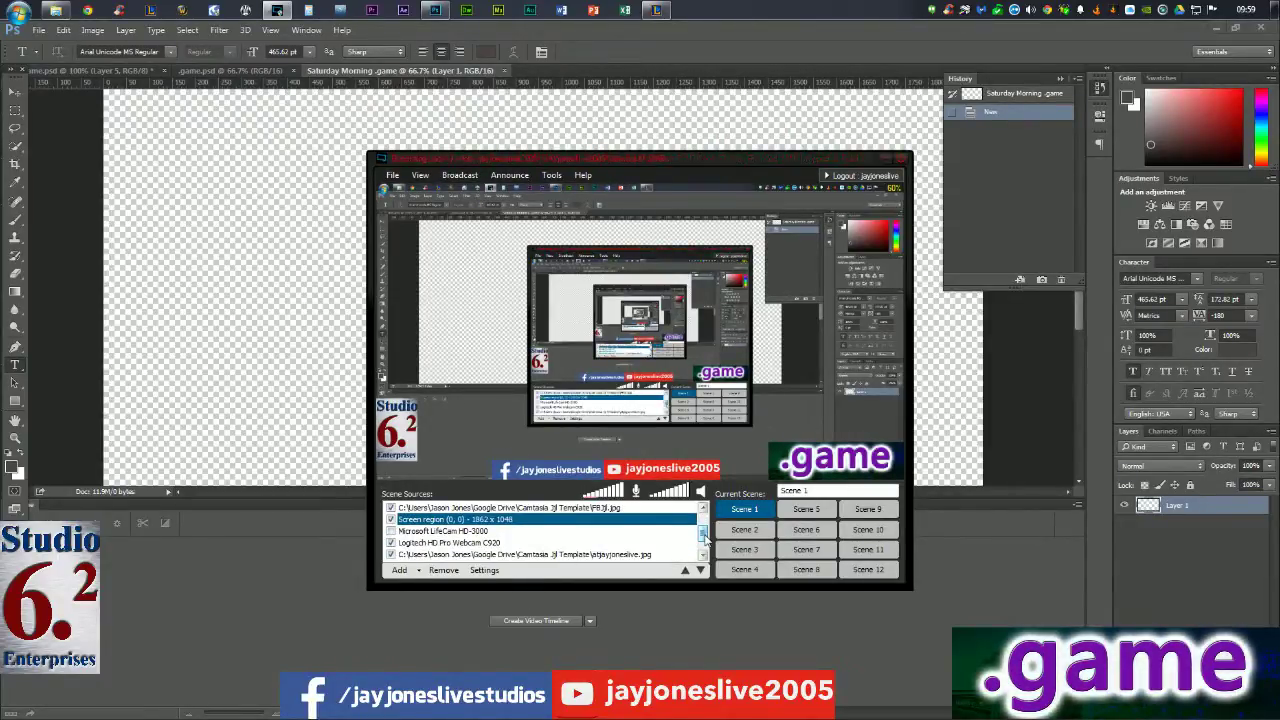
left_click_drag(665, 522, 665, 553)
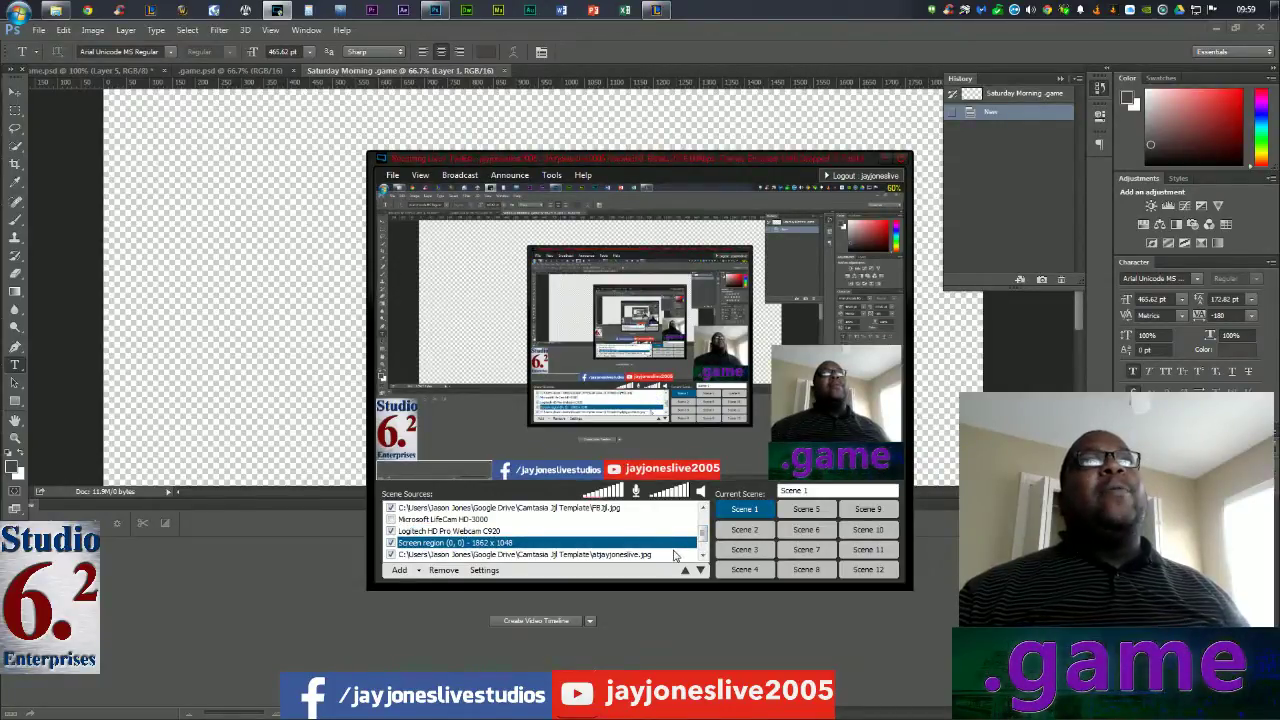
Return to the Saturday Morning .game document in Photoshop and shrink the timeline area to enlarge the canvas view
left_click(943, 588)
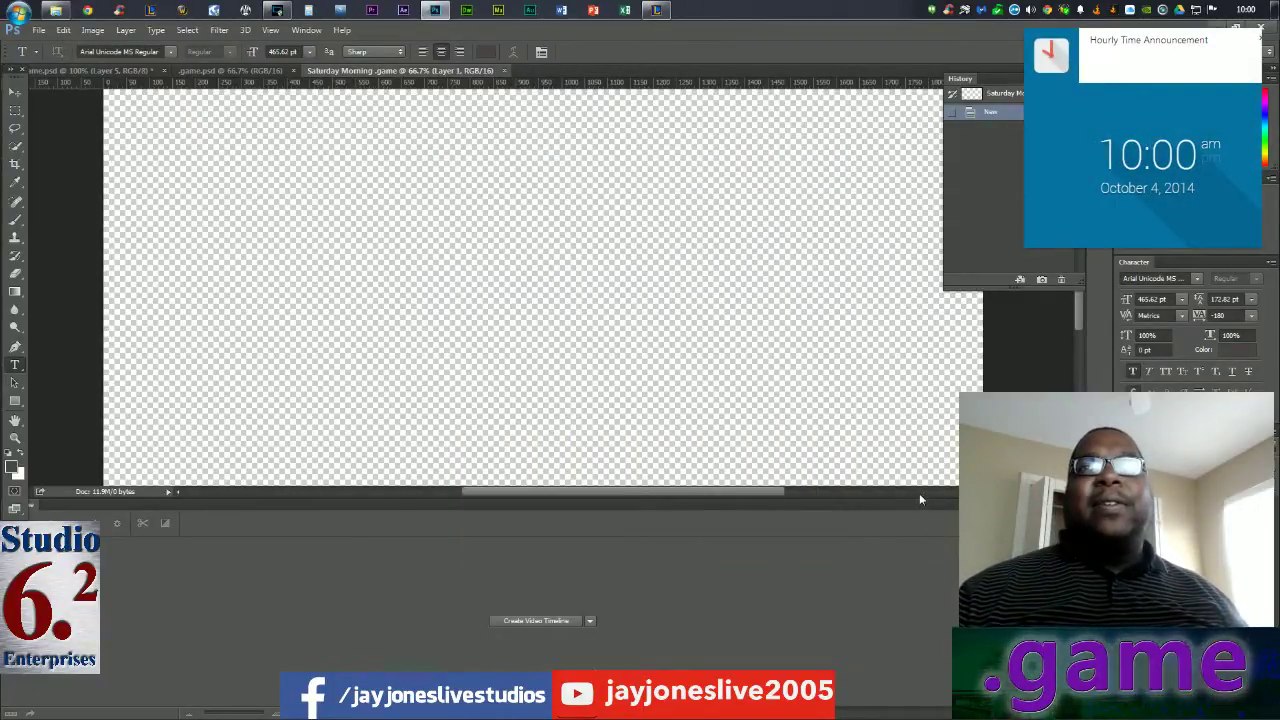
left_click_drag(919, 493, 930, 577)
Switch to Chrome and search Google for images of "Morning Skyline"
left_click(87, 10)
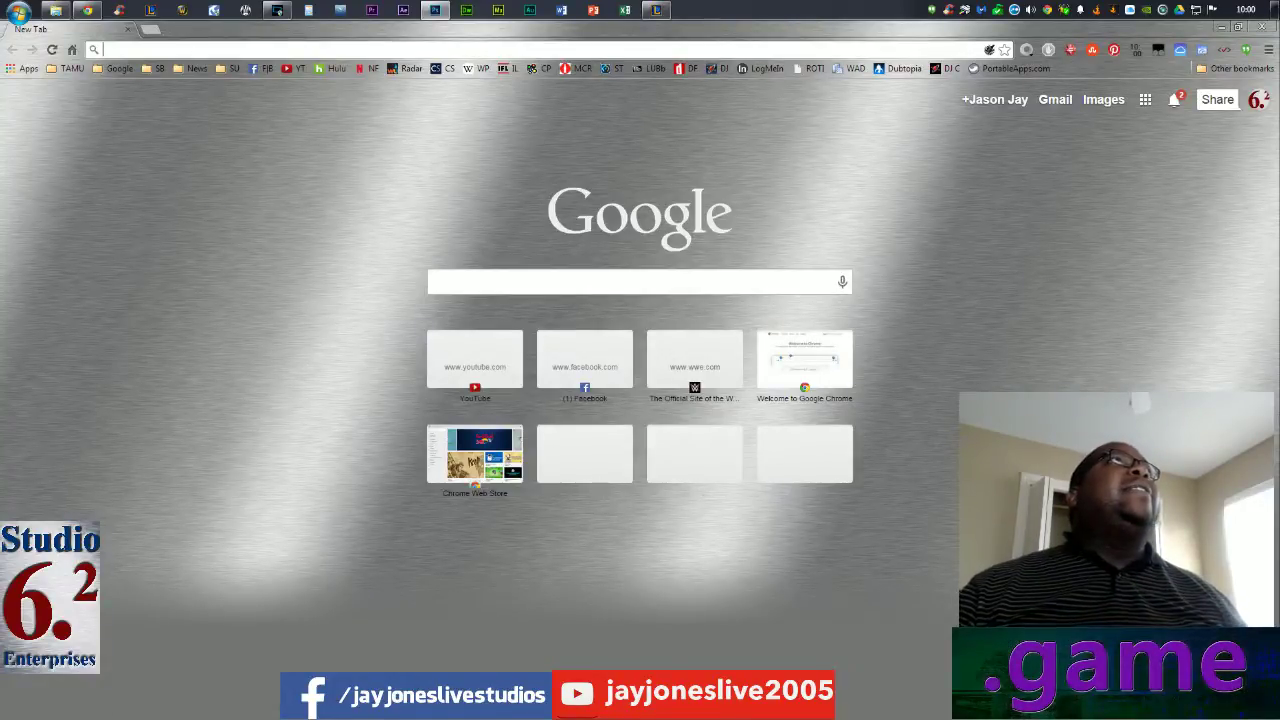
type("C")
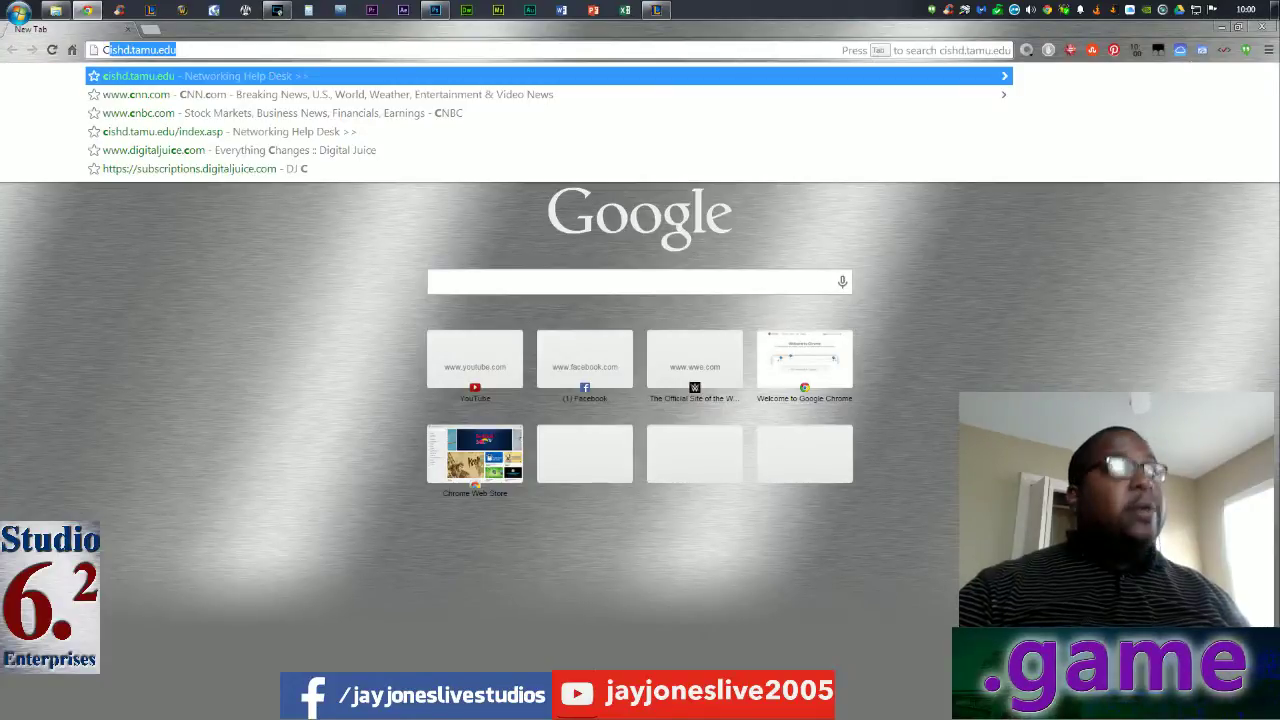
key("BackSpace")
key("Escape")
type("Mornin")
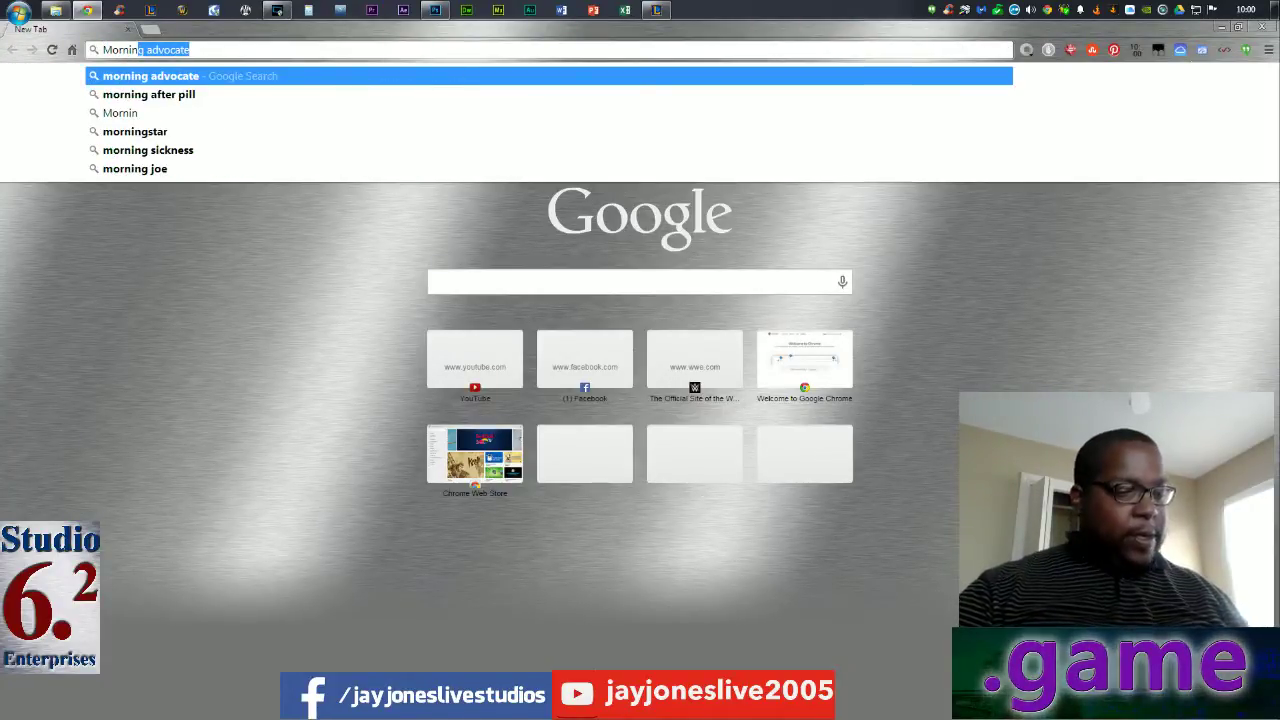
type("g")
key("BackSpace")
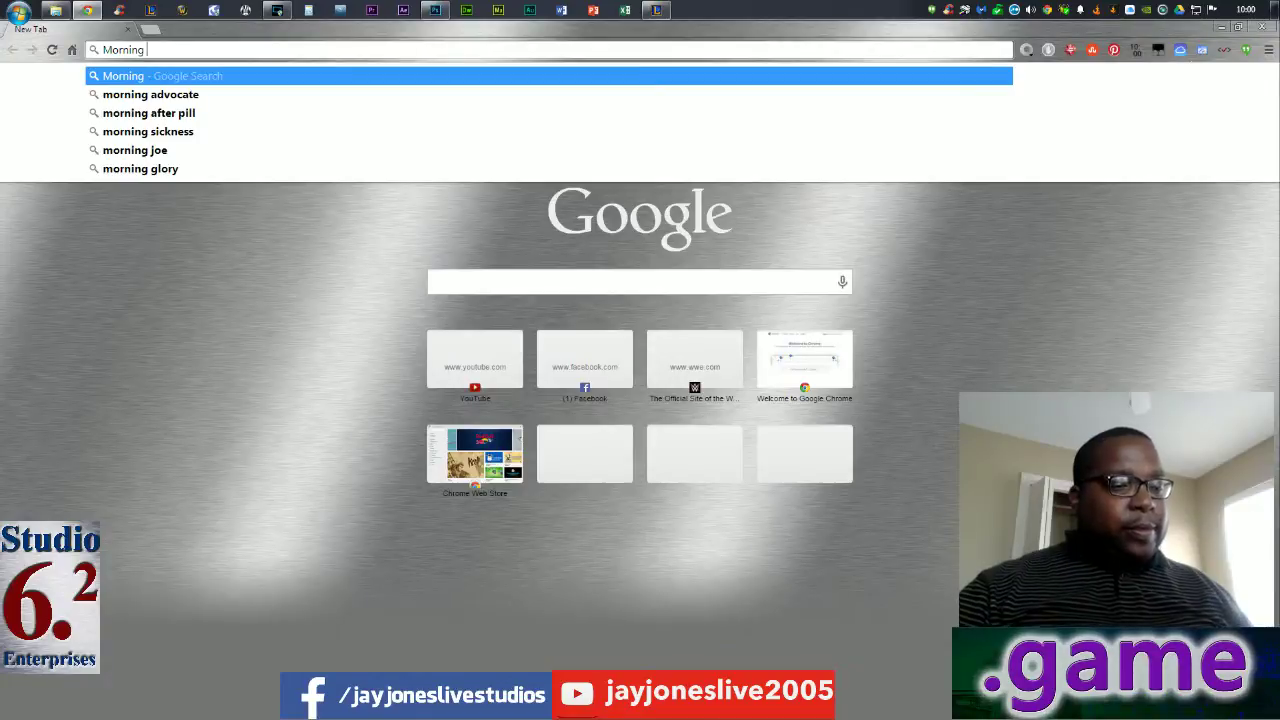
type("Sky")
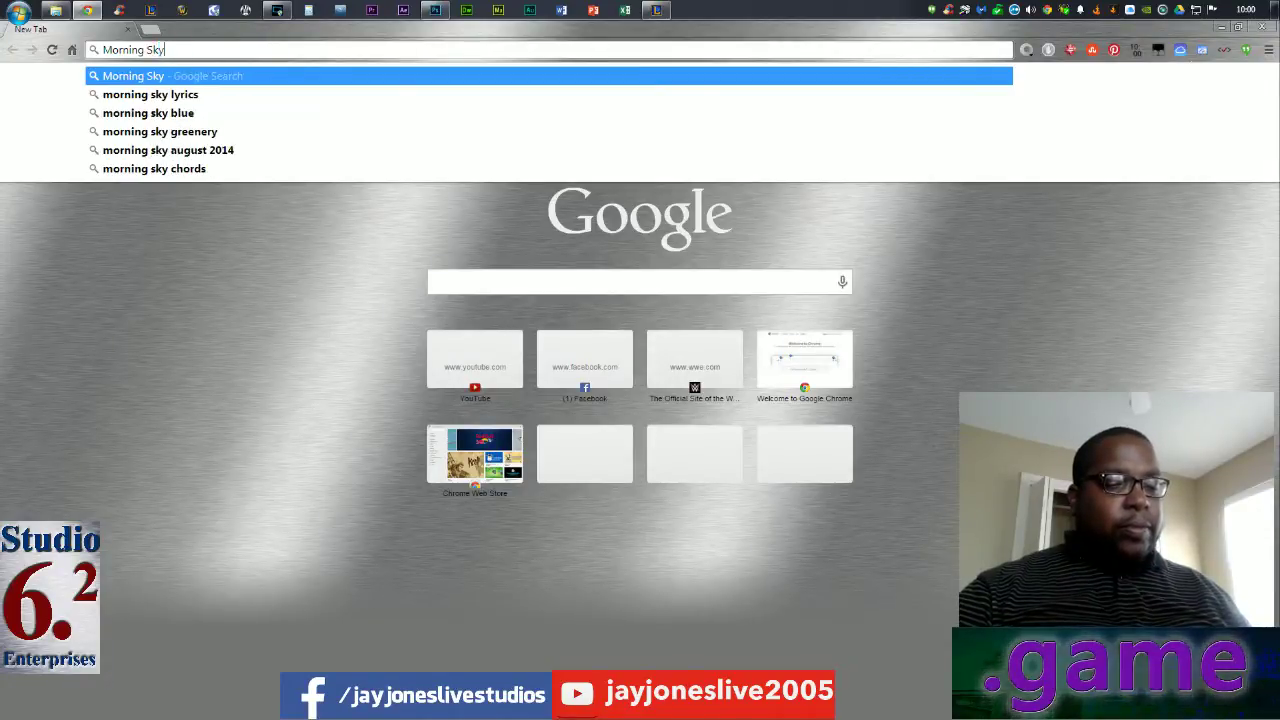
type("line")
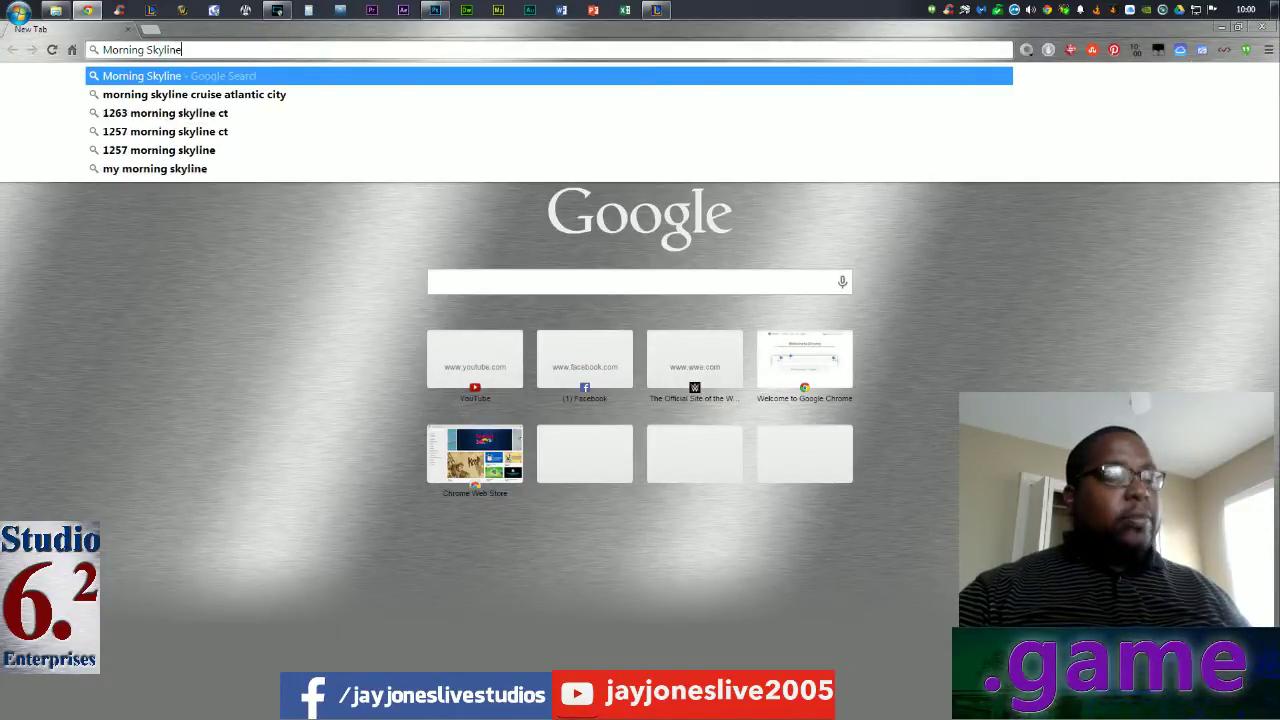
key("Return")
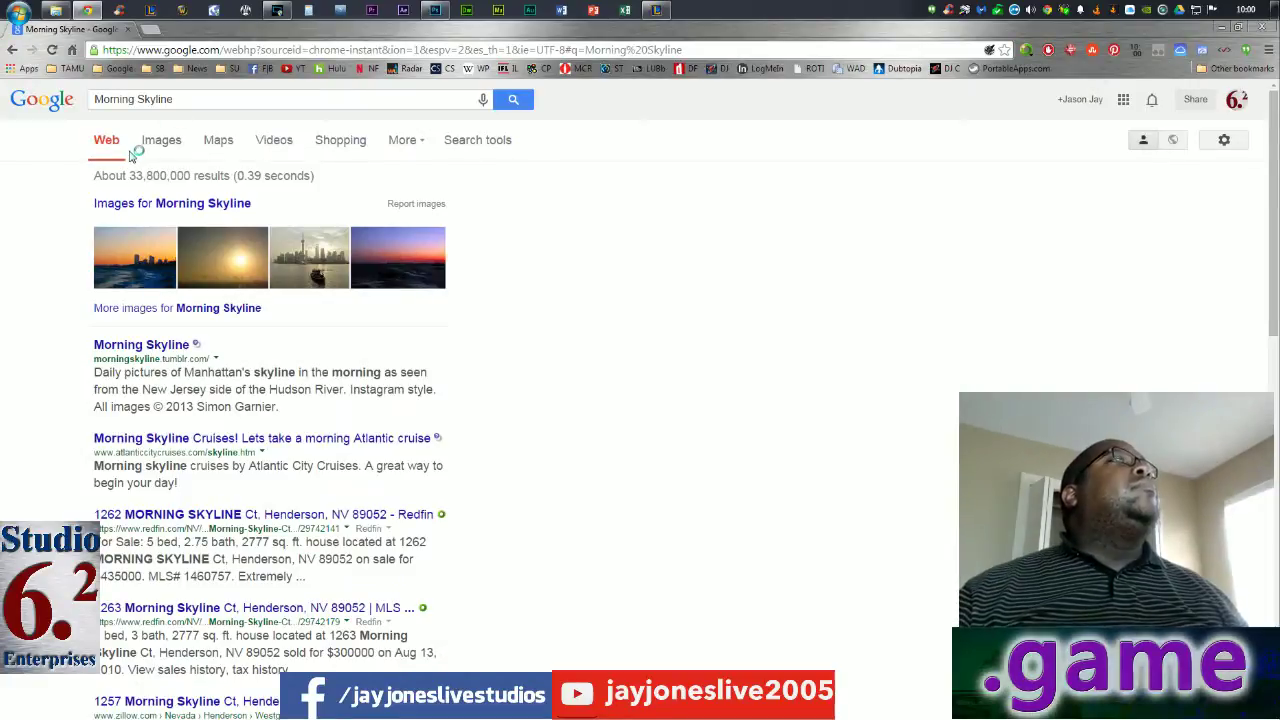
left_click(303, 230)
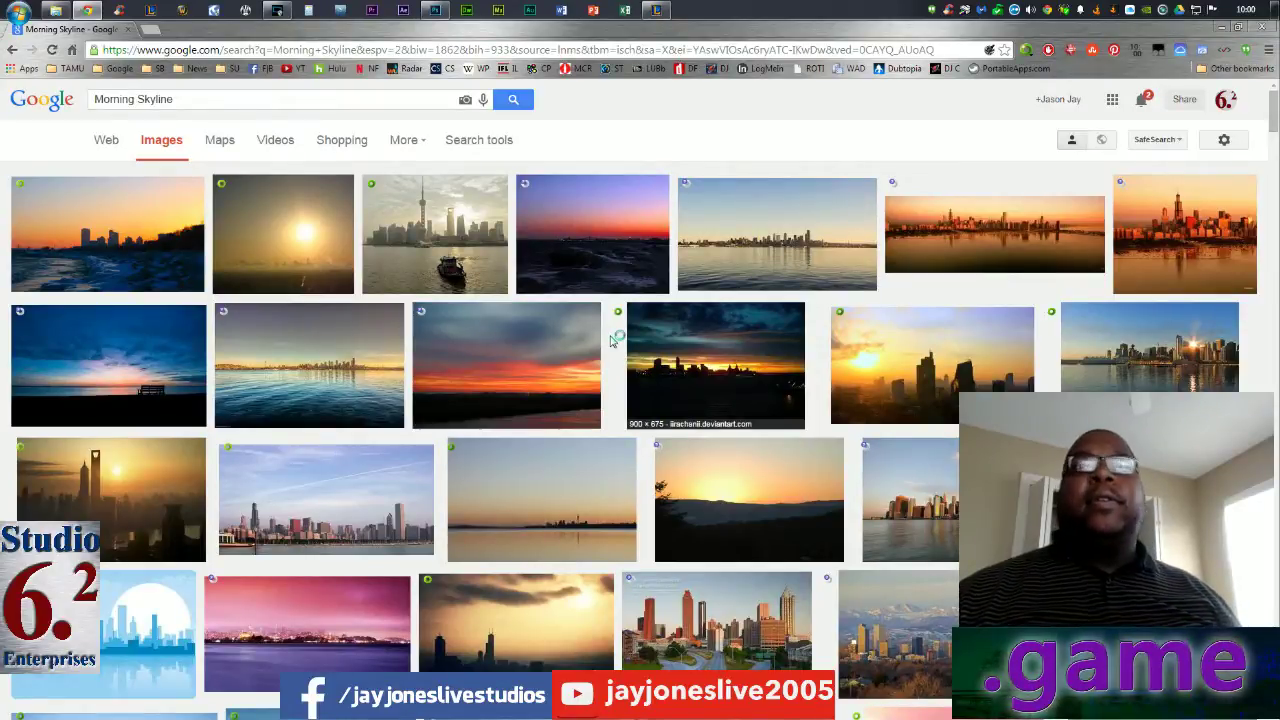
Look through the image results for a suitable morning skyline background
scroll(612, 341, "down", 2)
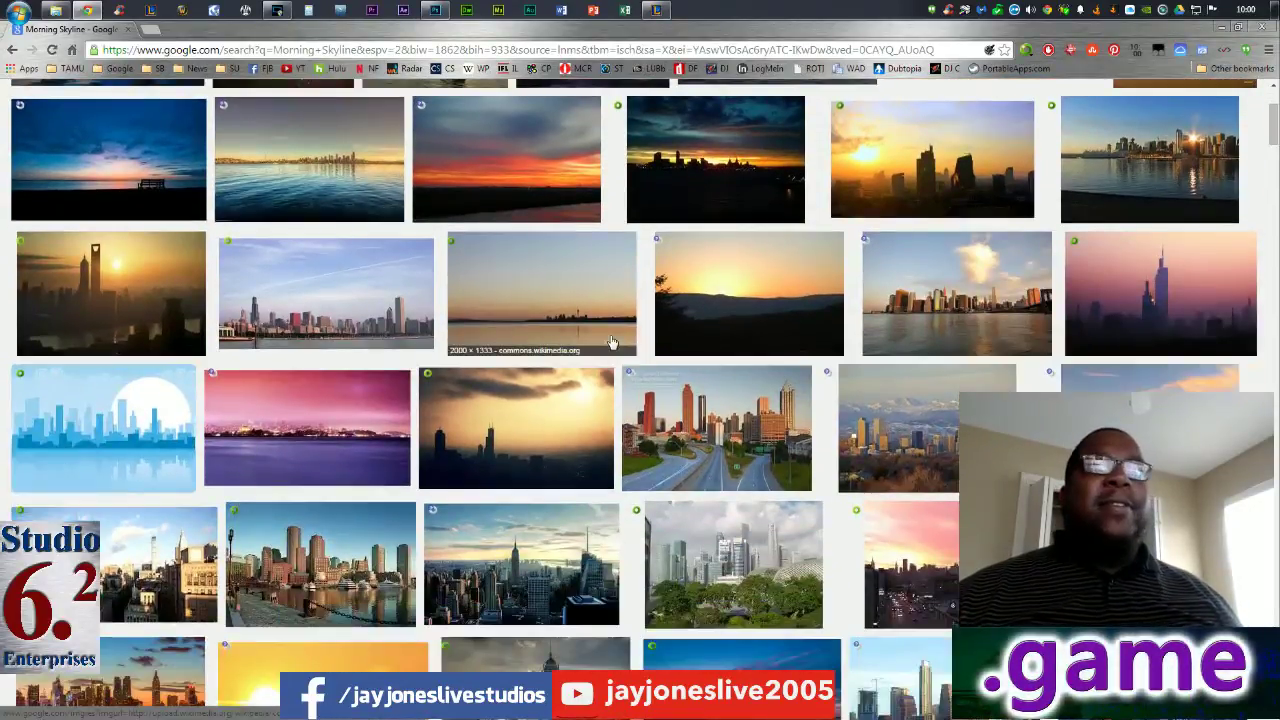
scroll(612, 341, "down", 3)
scroll(612, 341, "down", 2)
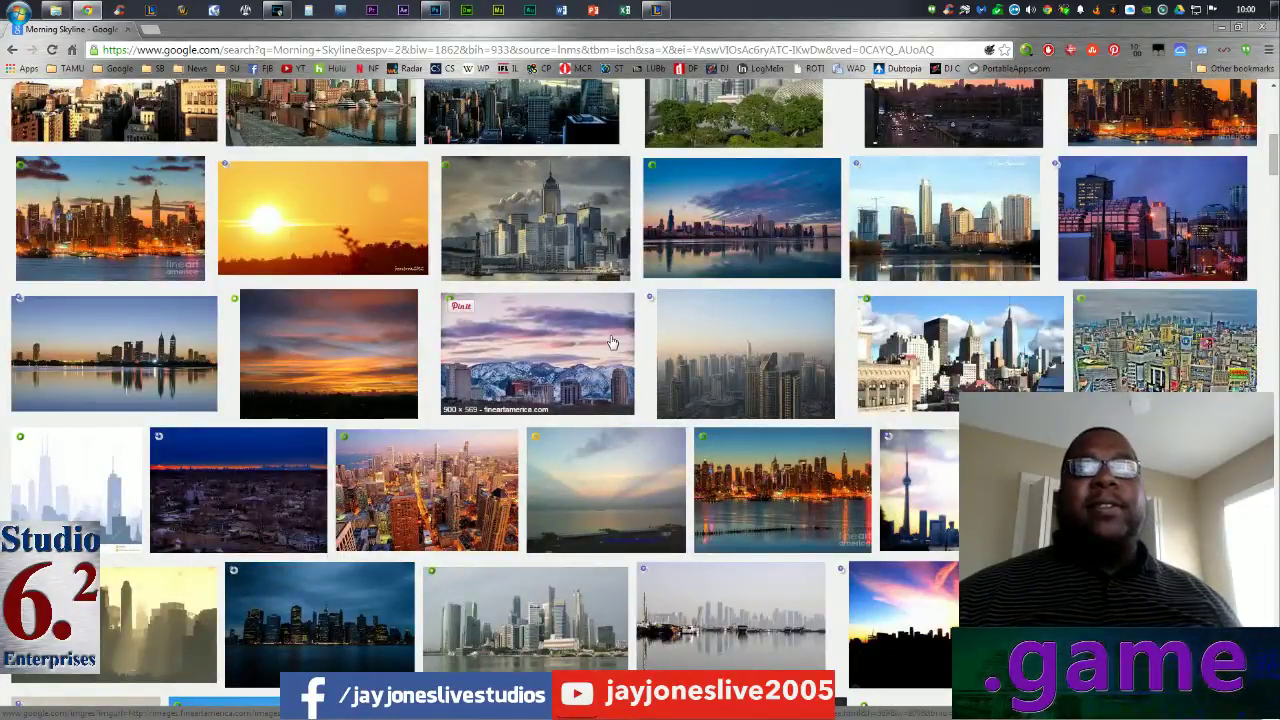
scroll(612, 343, "down", 3)
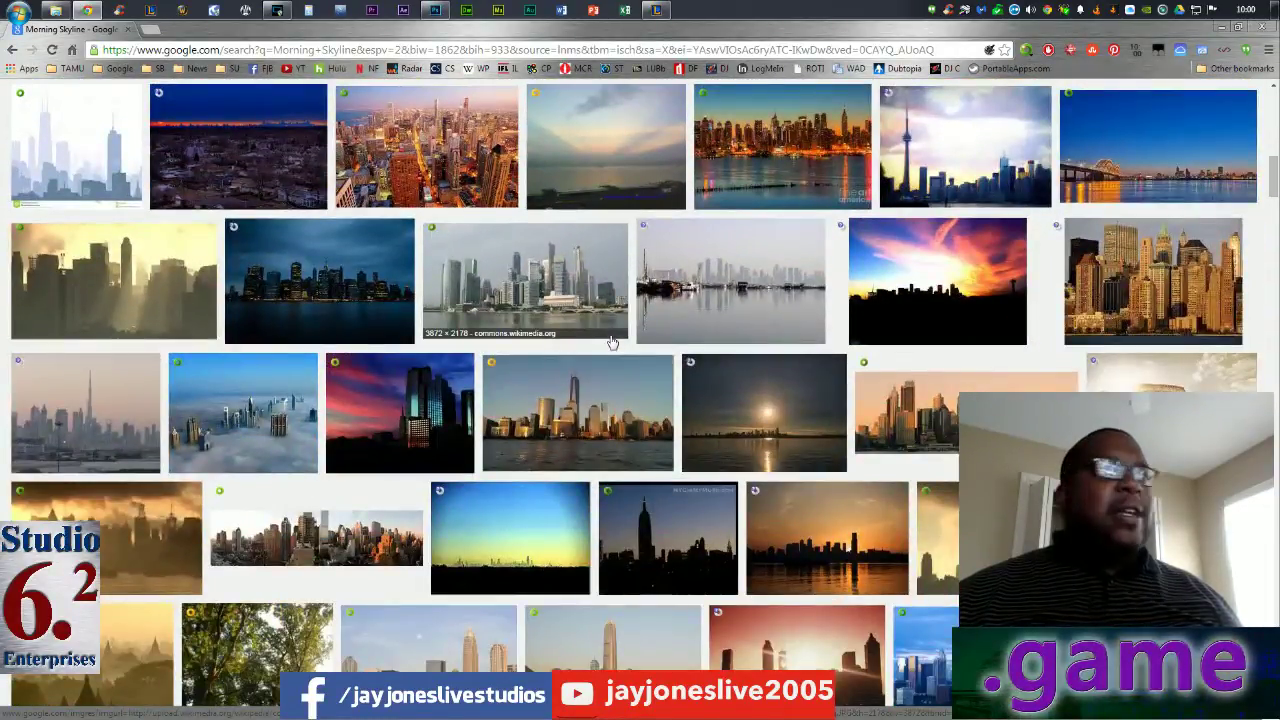
scroll(612, 343, "up", 2)
scroll(612, 343, "up", 2)
scroll(612, 343, "up", 8)
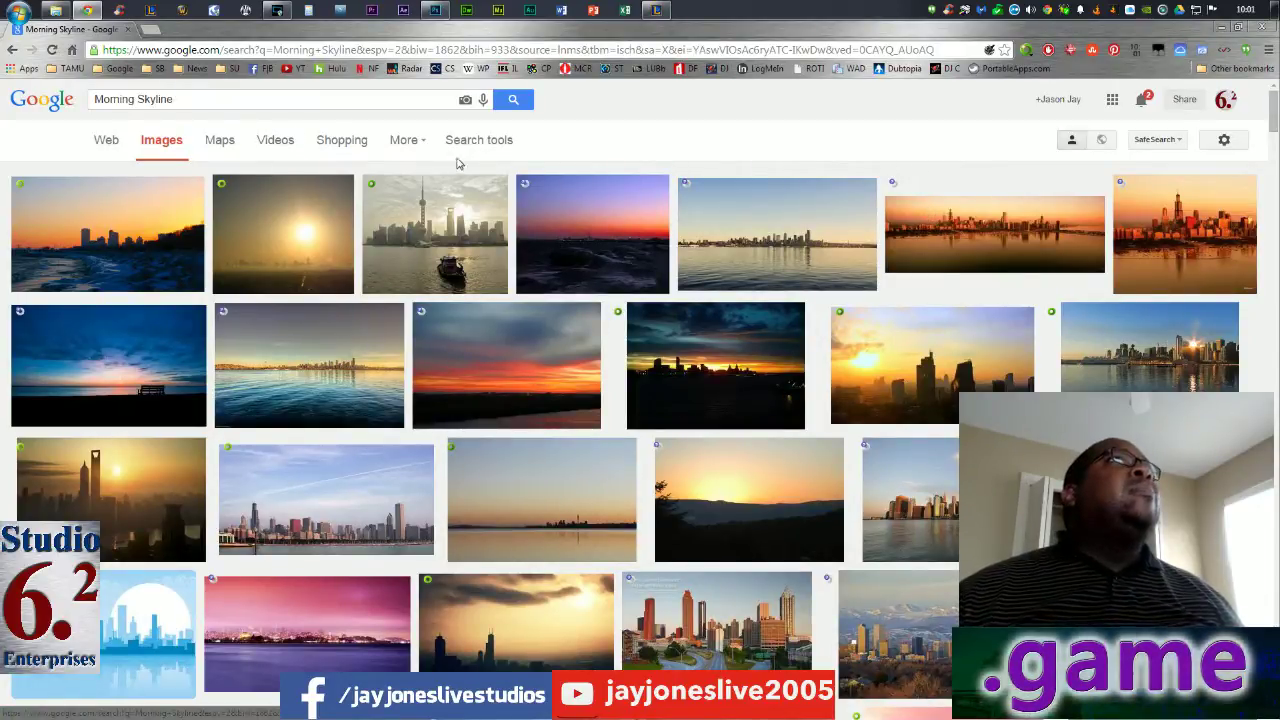
Filter the image results to the Large size
left_click(487, 146)
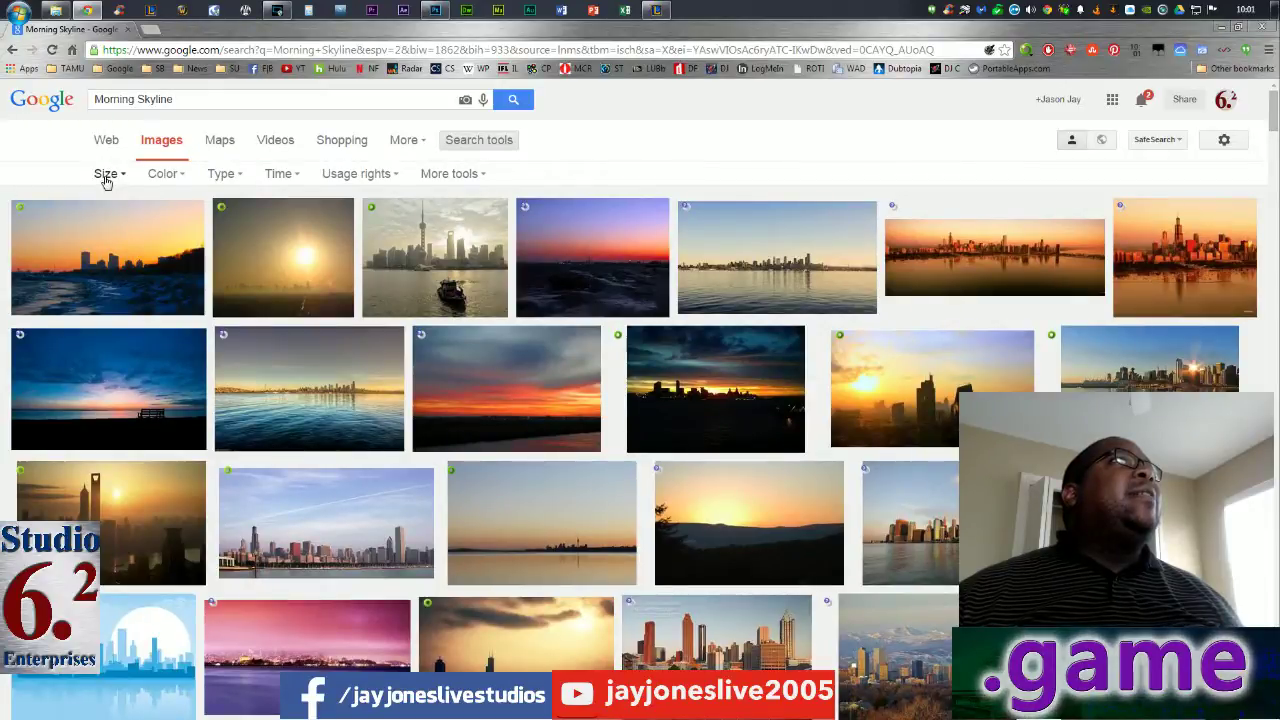
left_click(106, 175)
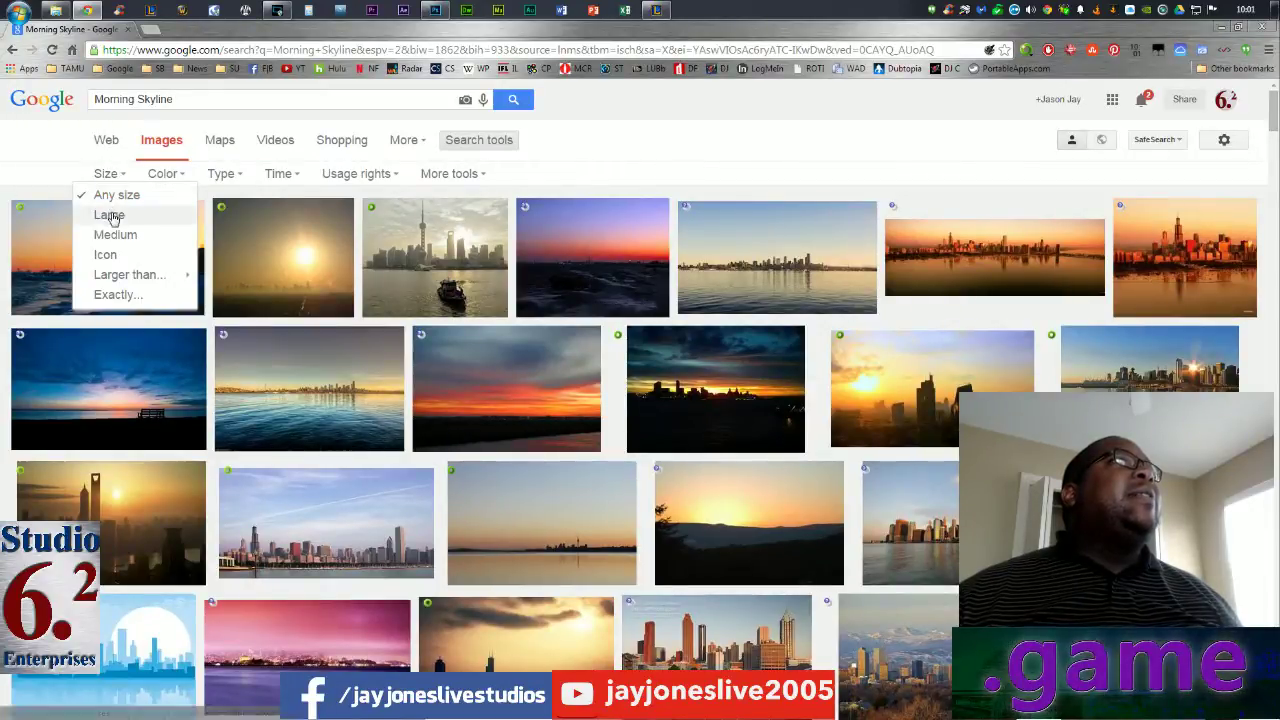
left_click(110, 215)
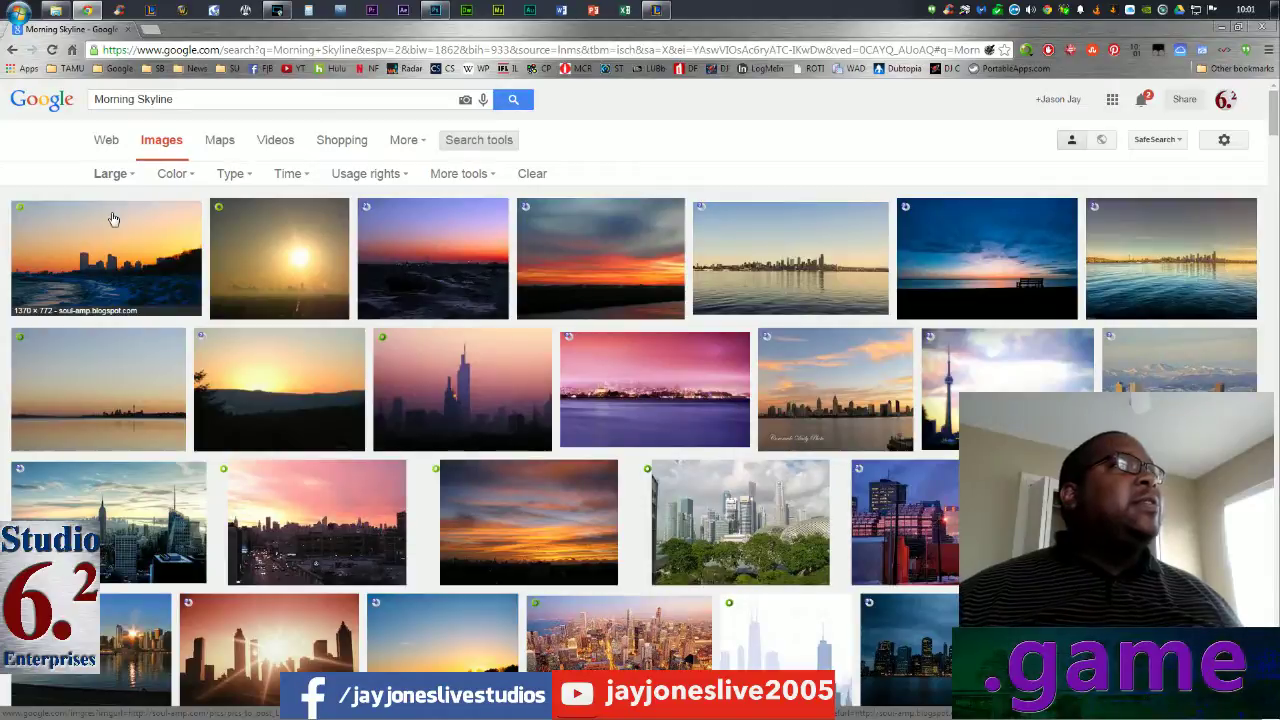
Find the New York Morning Skyline picture with the blue and yellow sky among the large results and open it at full size
scroll(335, 291, "down", 3)
scroll(335, 291, "up", 3)
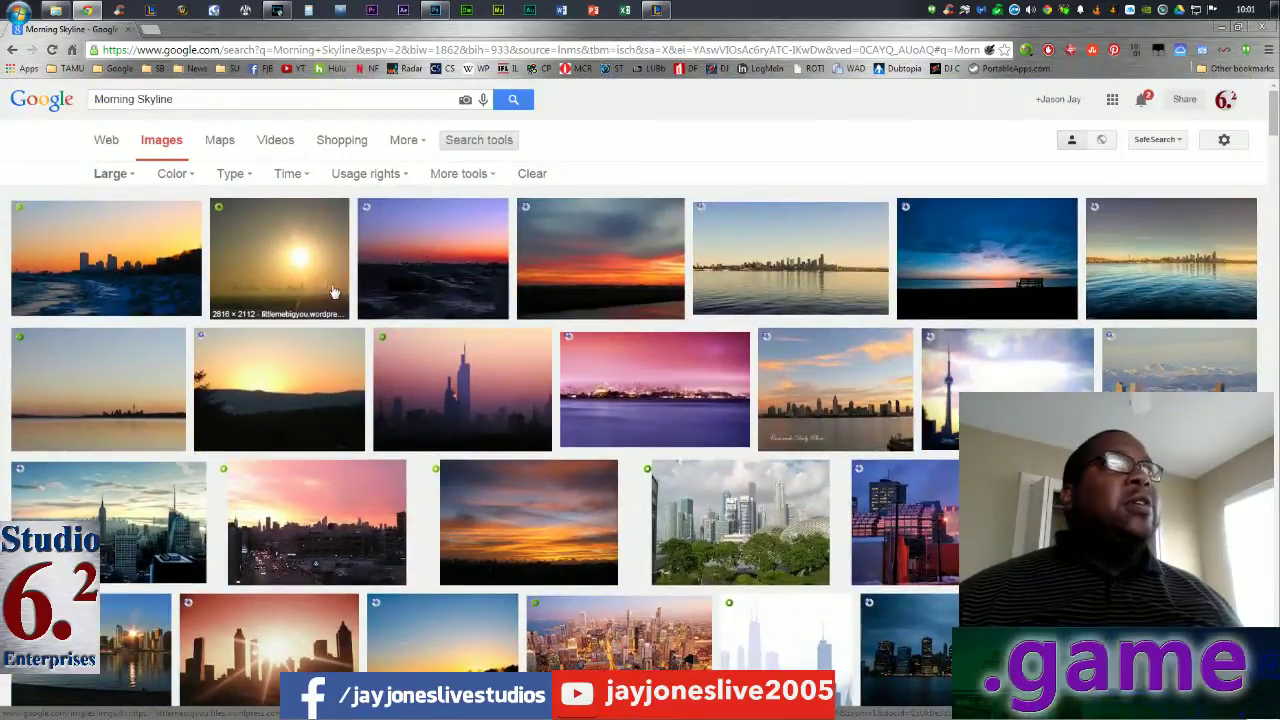
scroll(338, 291, "down", 4)
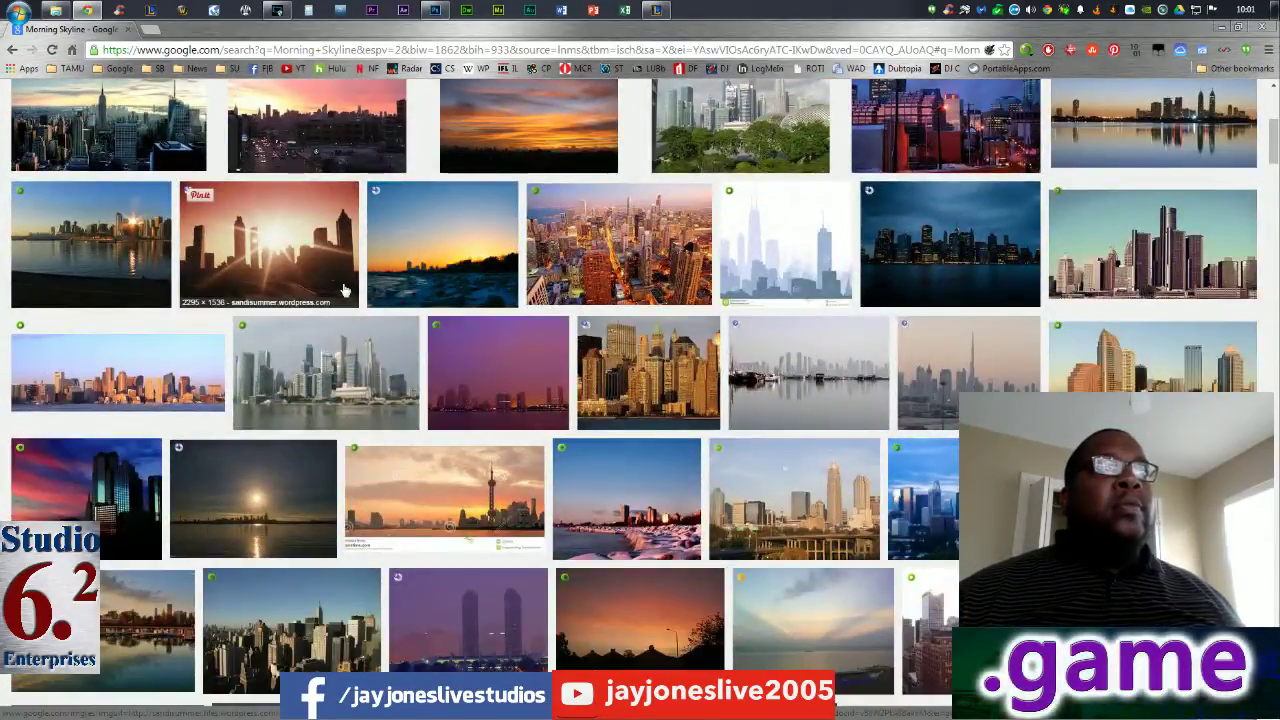
scroll(343, 290, "down", 2)
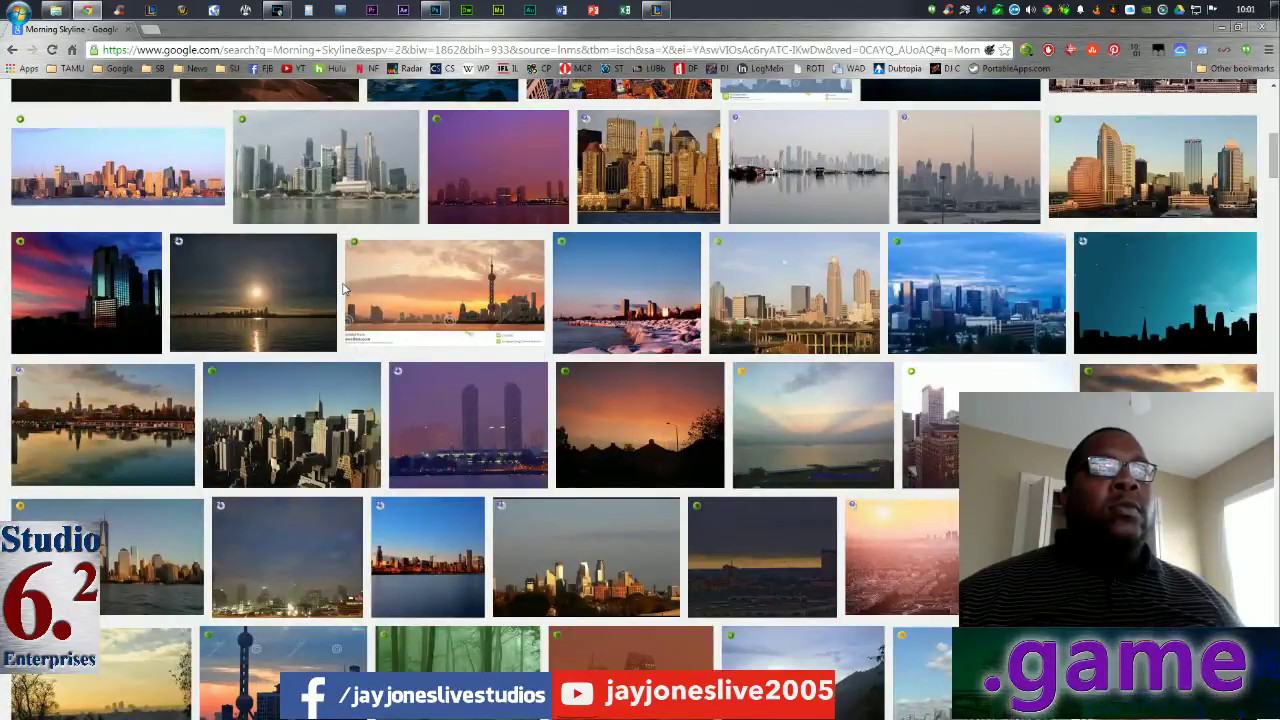
scroll(343, 290, "down", 1)
scroll(343, 290, "down", 3)
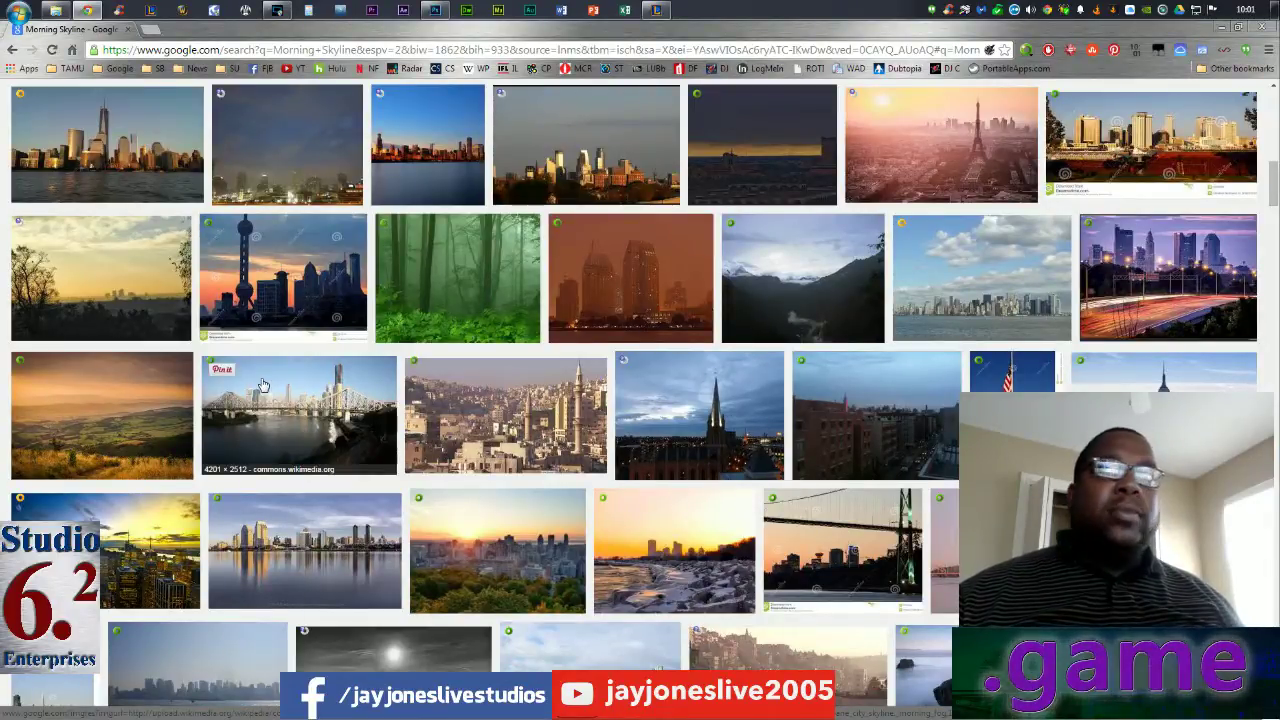
scroll(262, 386, "down", 1)
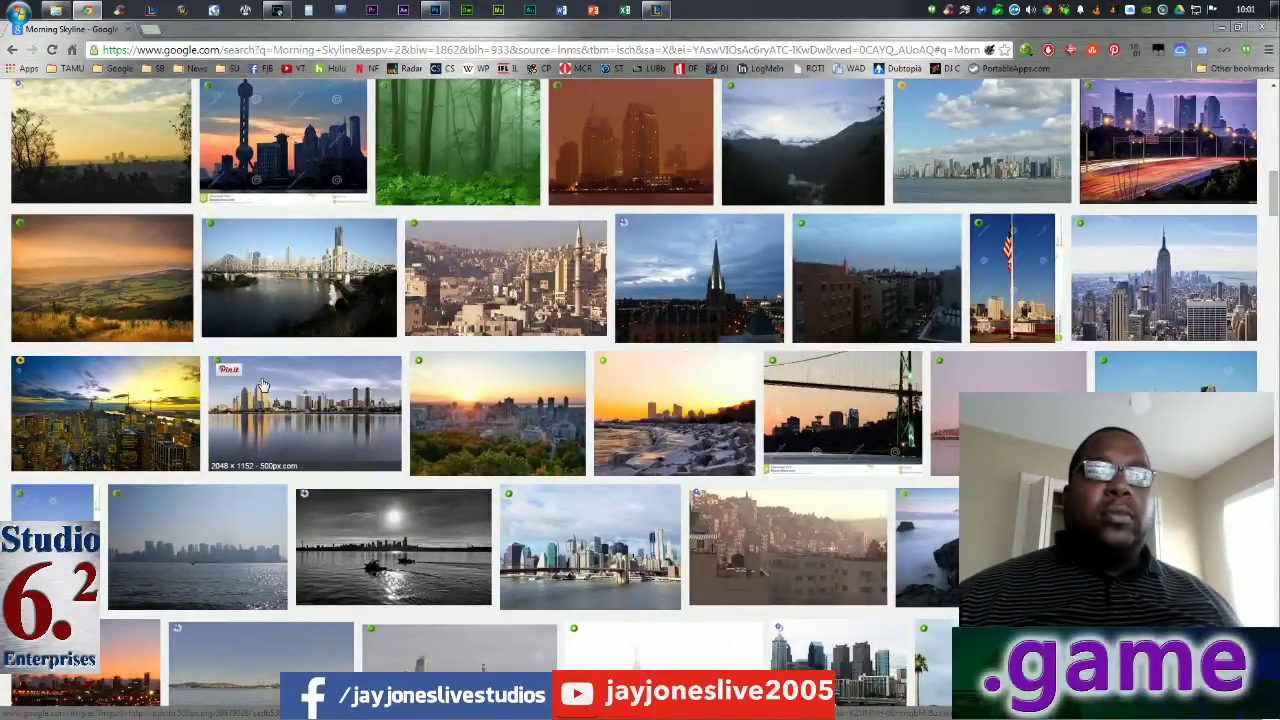
scroll(262, 386, "down", 2)
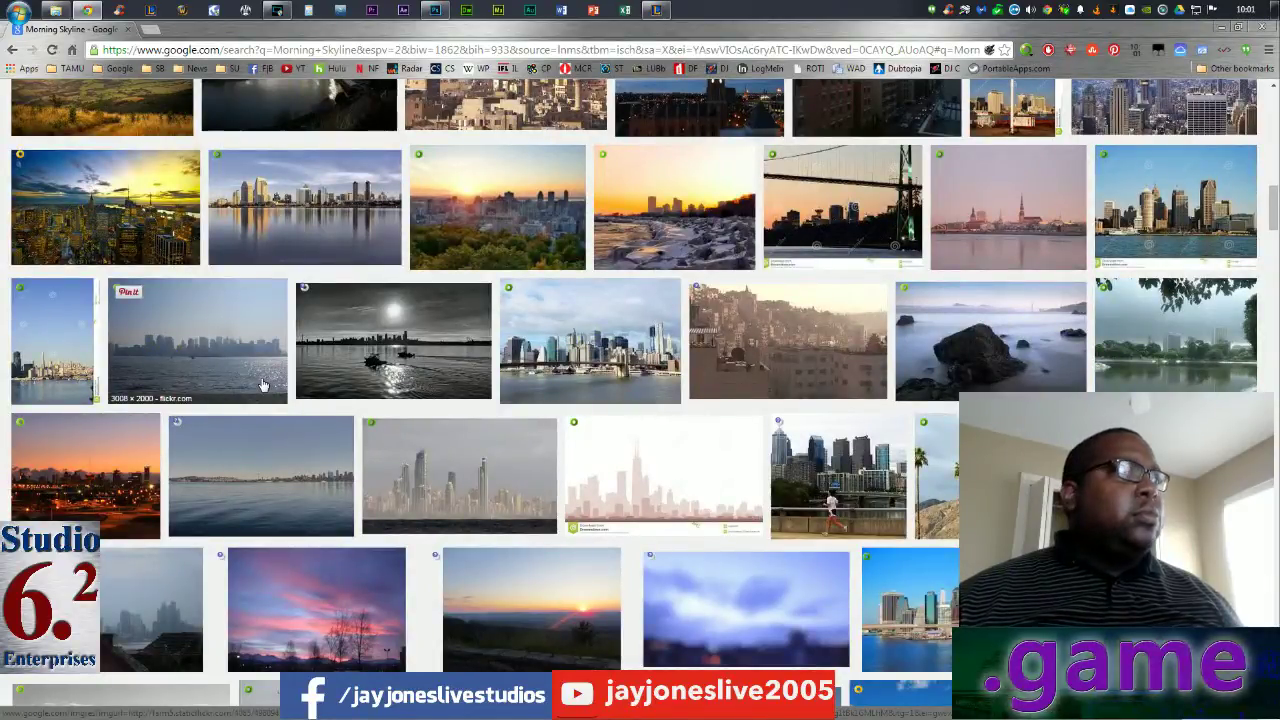
scroll(262, 386, "up", 2)
left_click(178, 526)
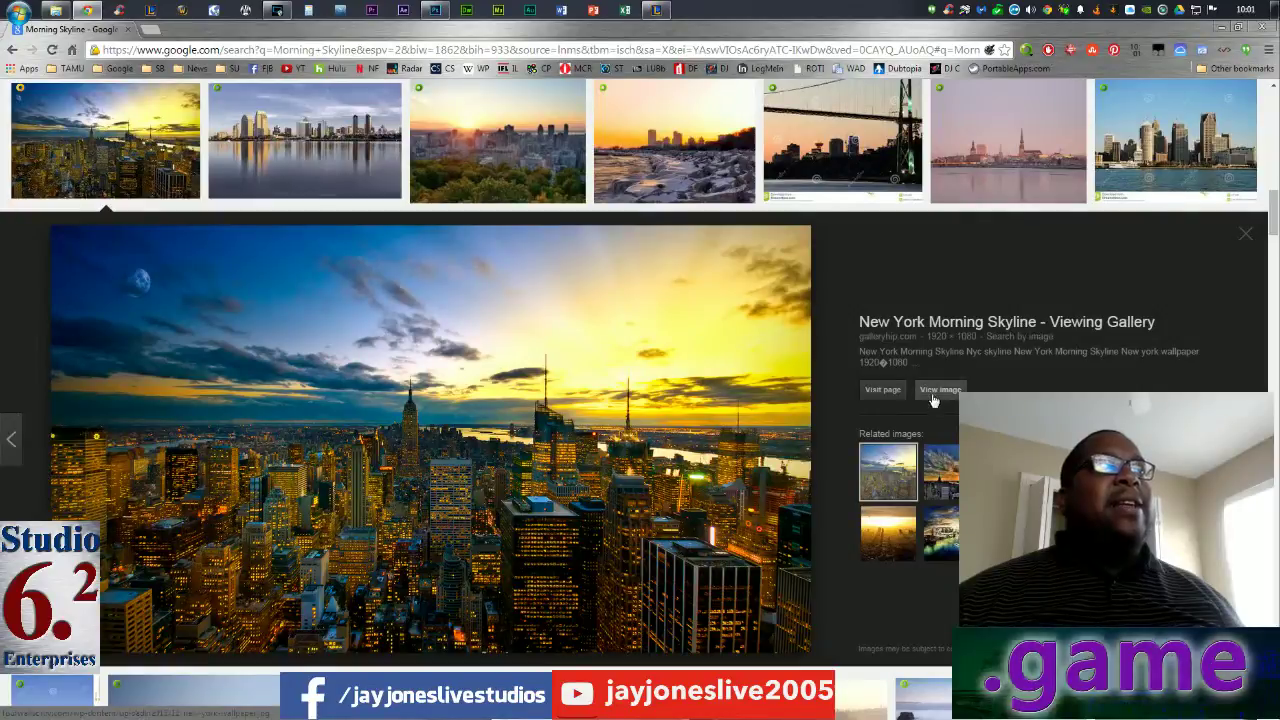
left_click(936, 390)
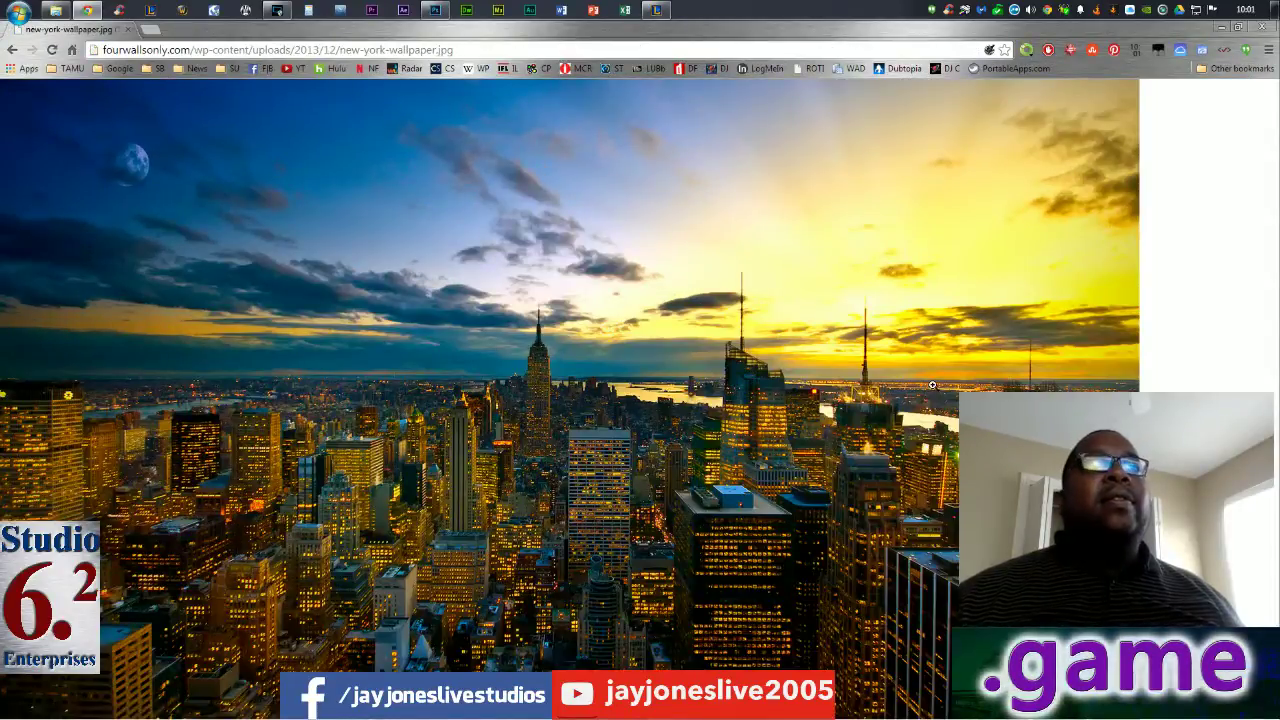
Save the skyline image to the Google Drive folder as "new-york-wallpaper AM.jpg"
right_click(591, 288)
left_click(660, 300)
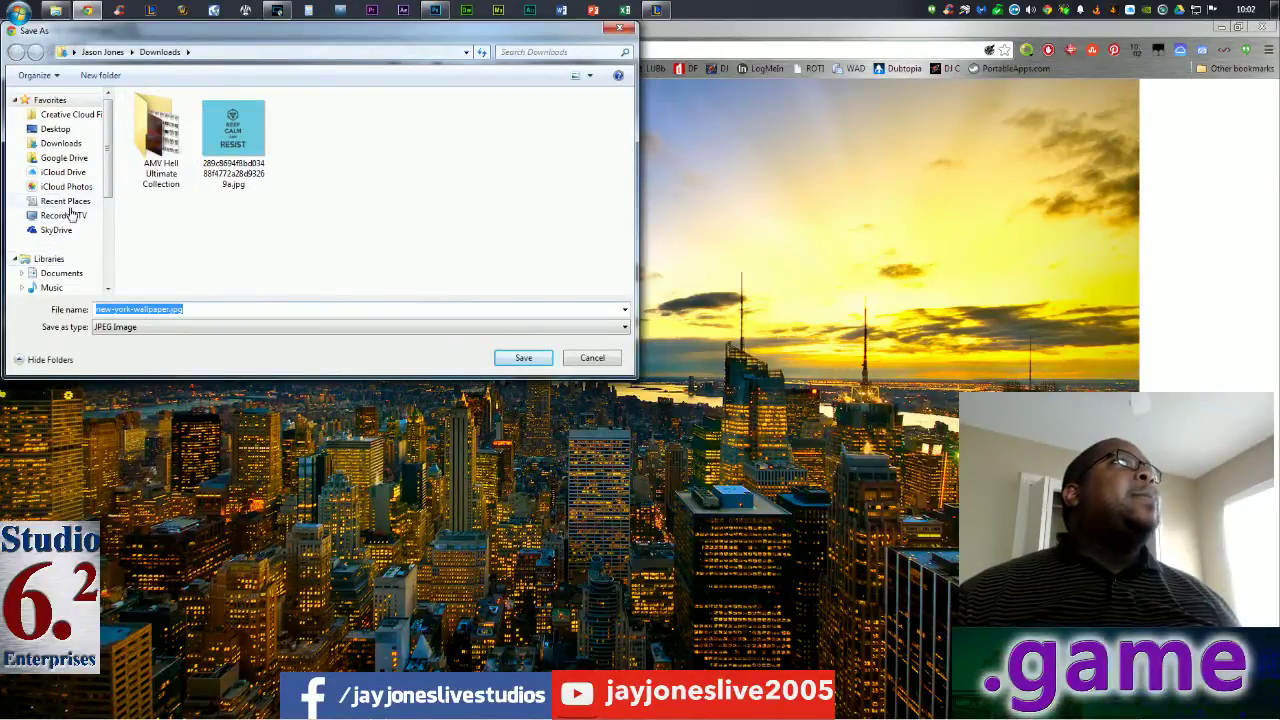
left_click(62, 160)
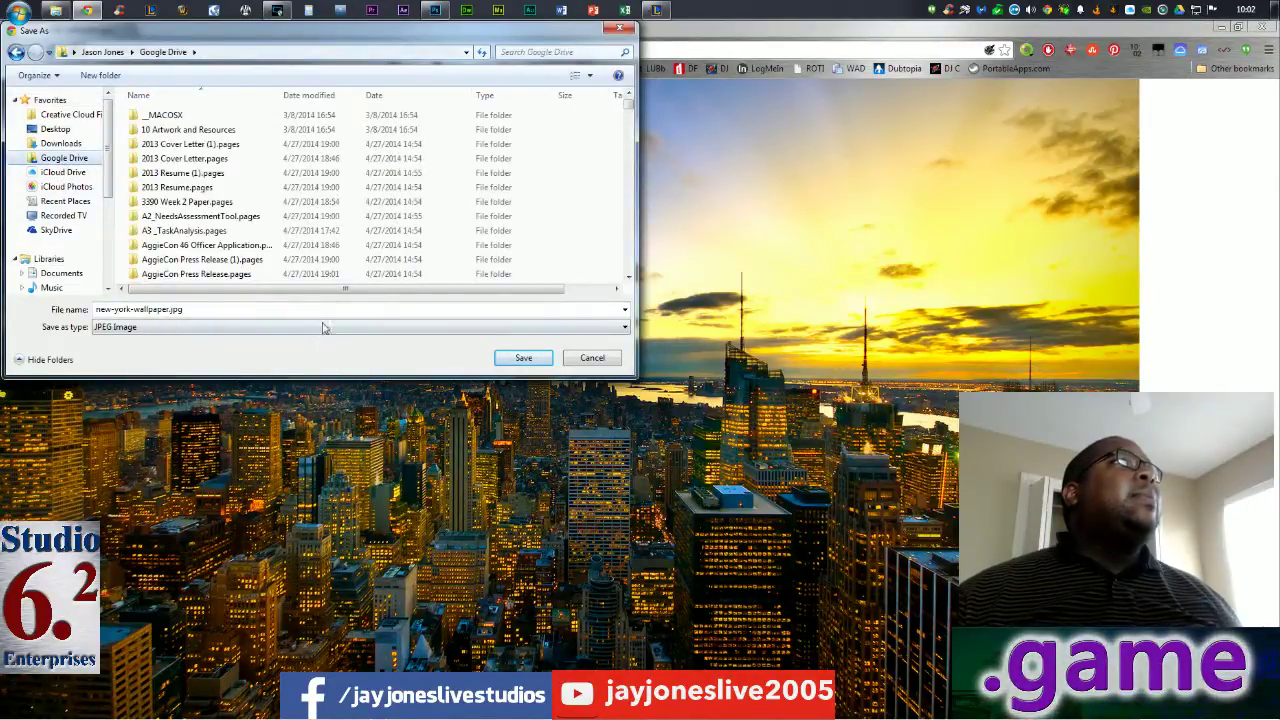
left_click(180, 309)
key("End")
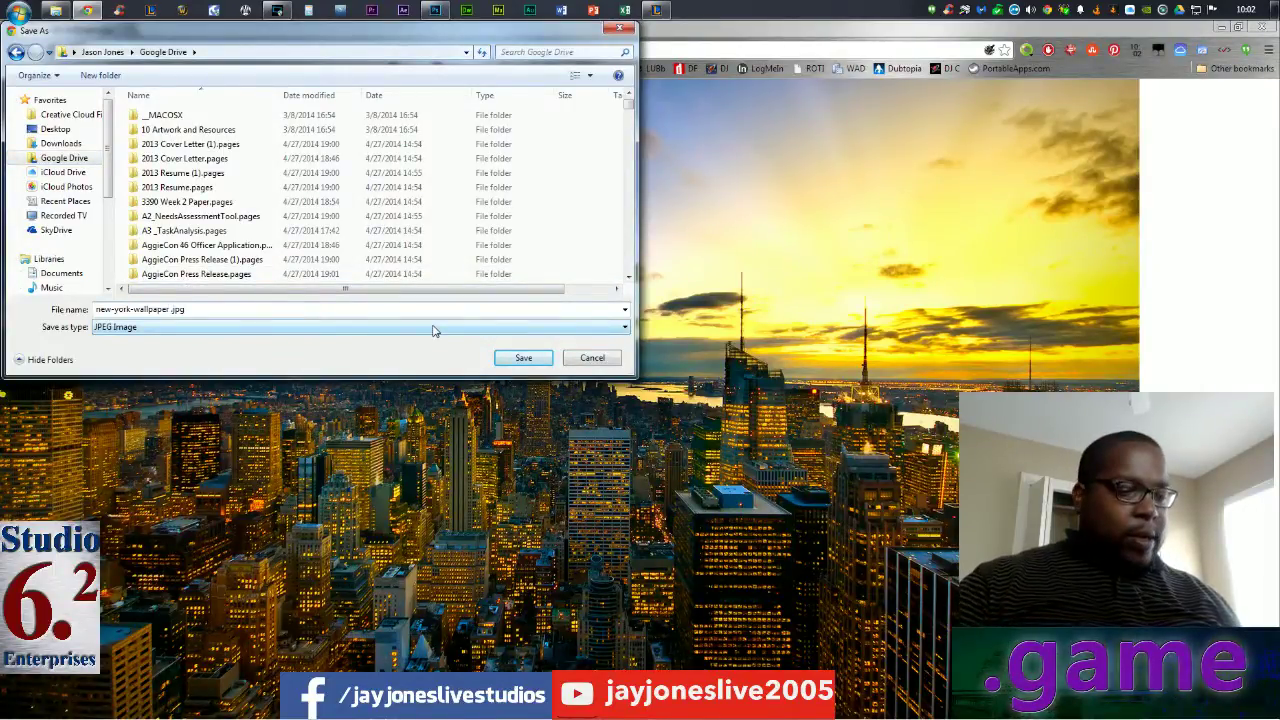
left_click(535, 359)
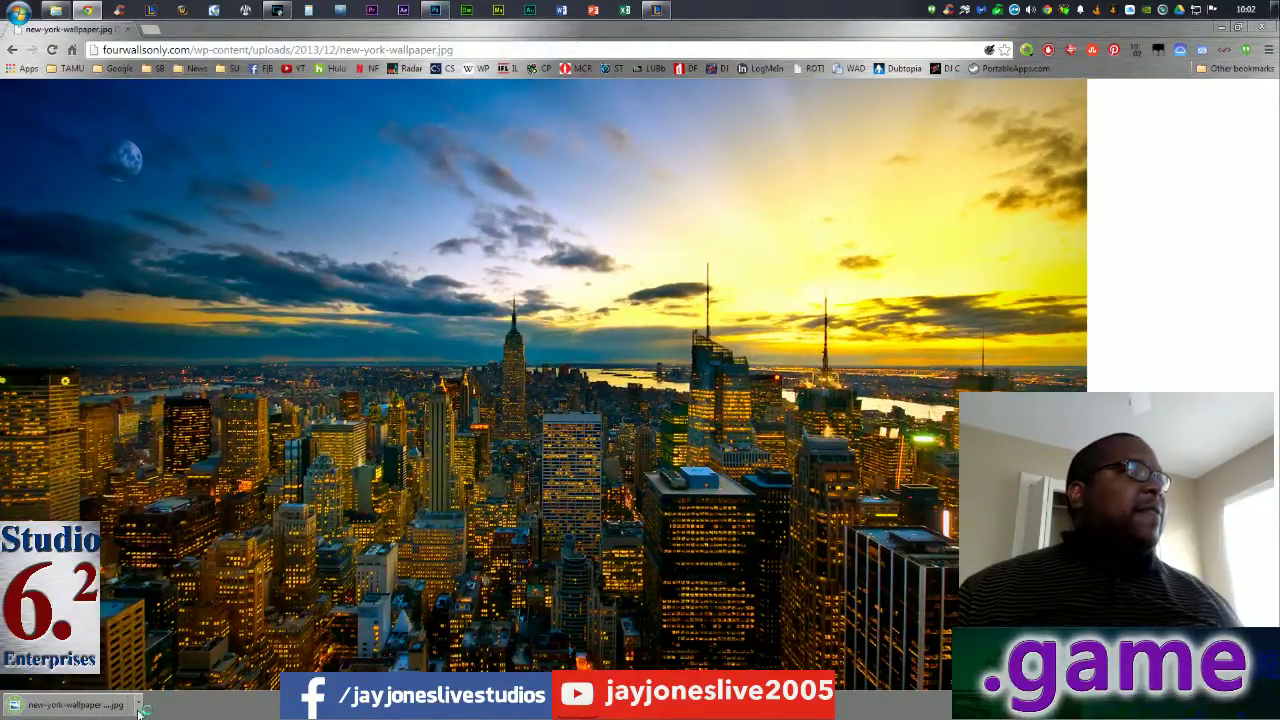
Show the downloaded wallpaper file in its folder and switch to Photoshop behind the folder window
left_click(139, 705)
left_click(168, 660)
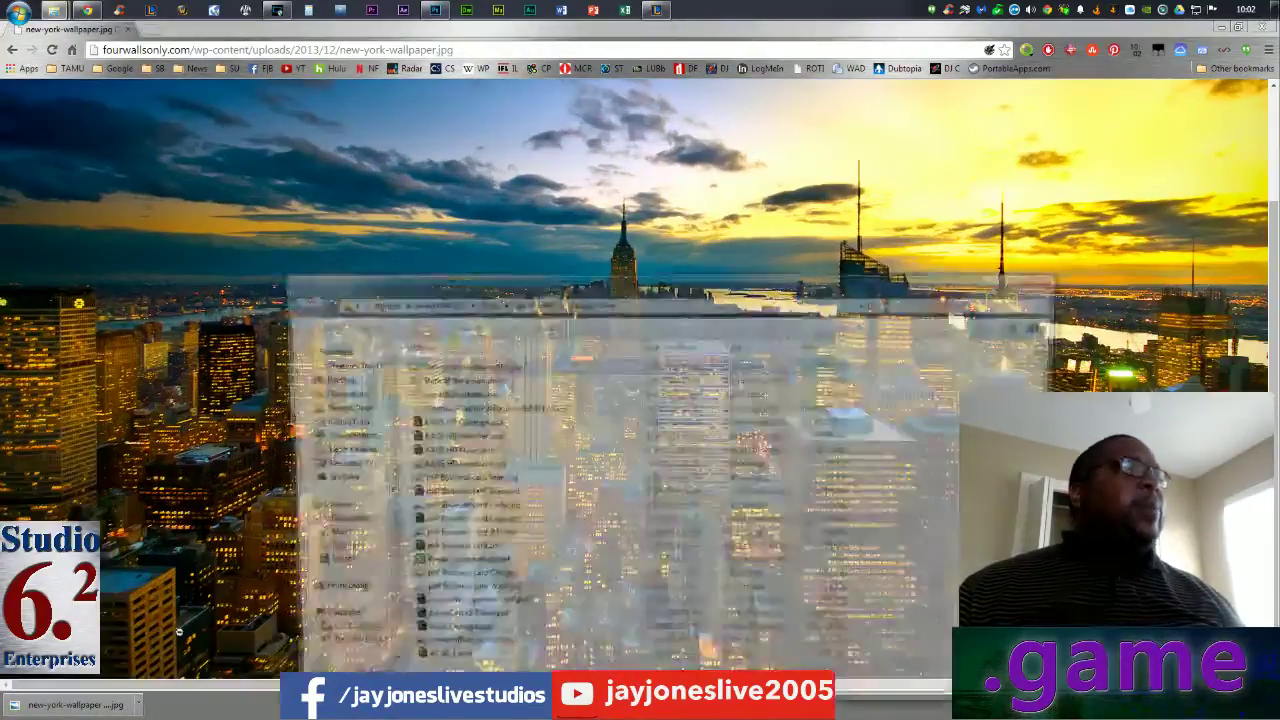
left_click(434, 10)
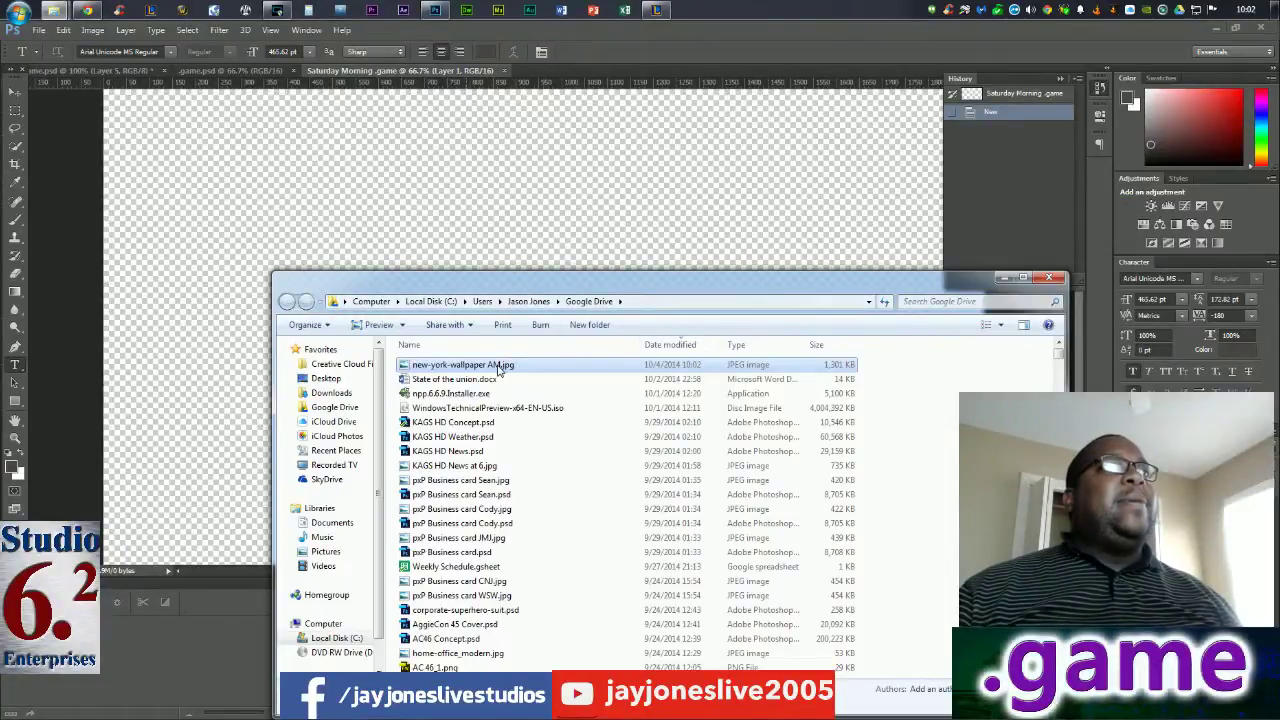
Try to place new-york-wallpaper AM.jpg from the Google Drive folder onto the Saturday Morning .game canvas
left_click_drag(500, 366, 307, 211)
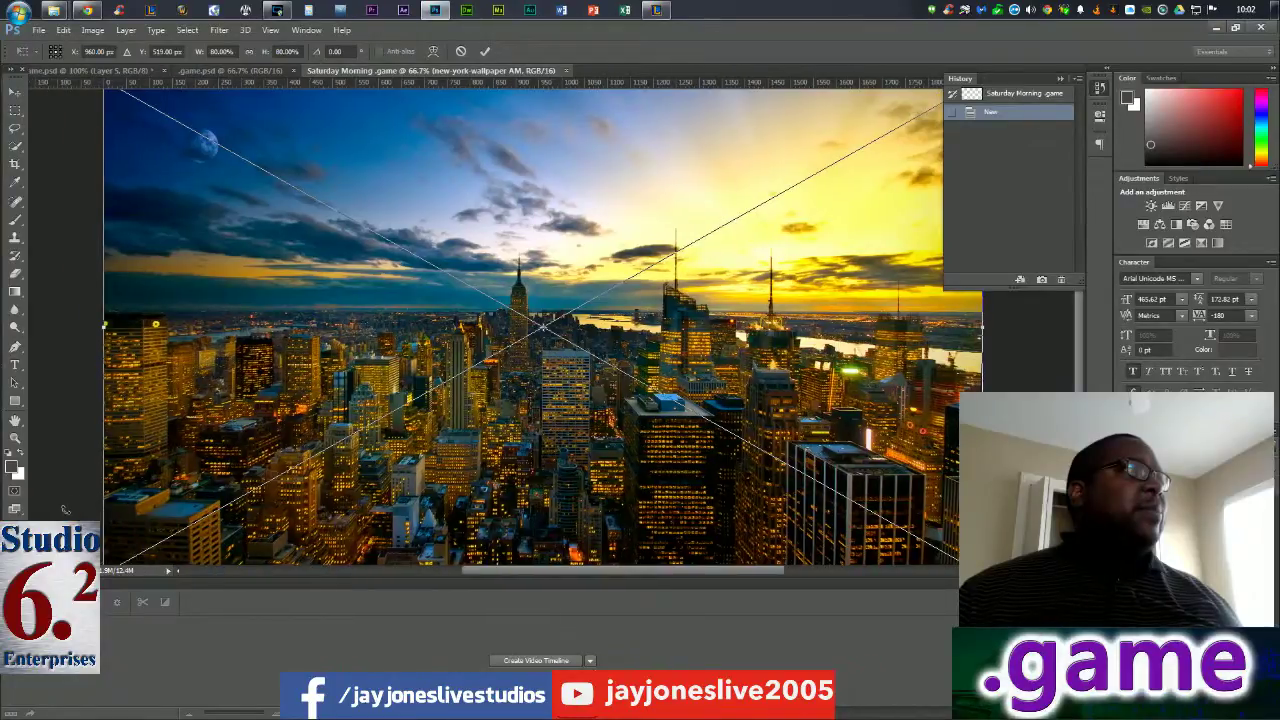
scroll(65, 510, "down", 4)
scroll(65, 509, "up", 5)
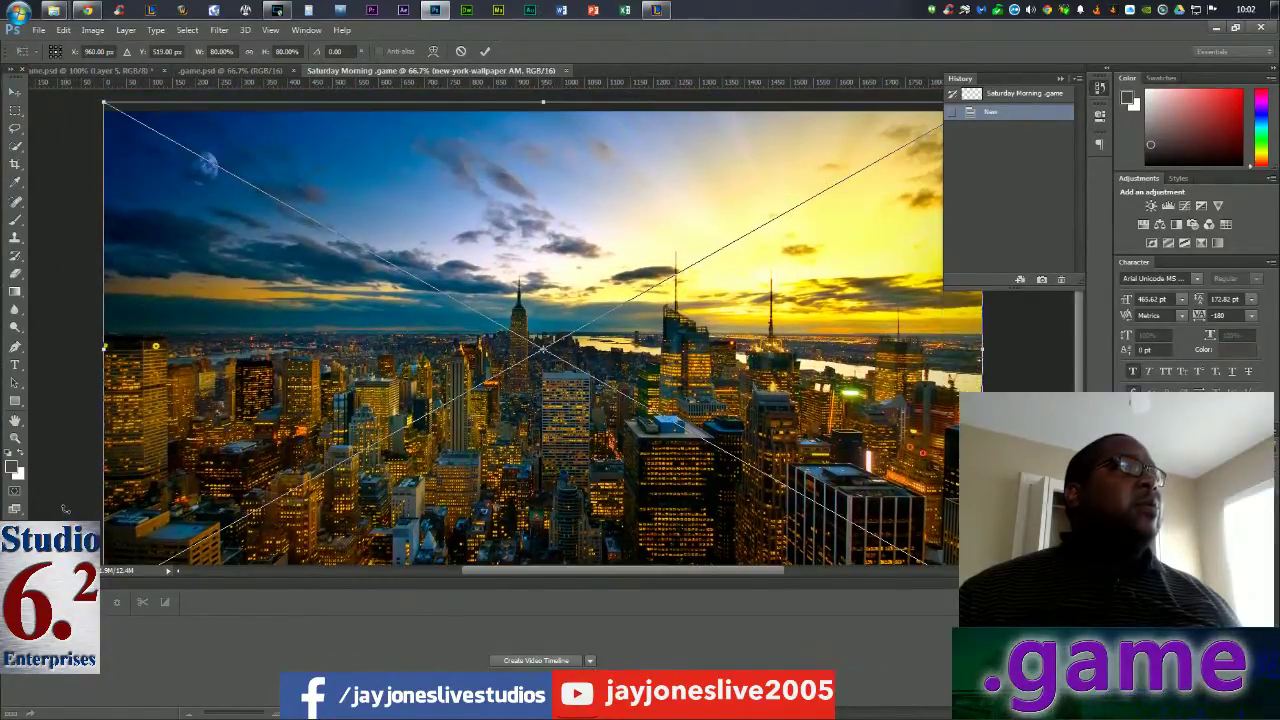
scroll(65, 509, "down", 5)
scroll(65, 509, "up", 8)
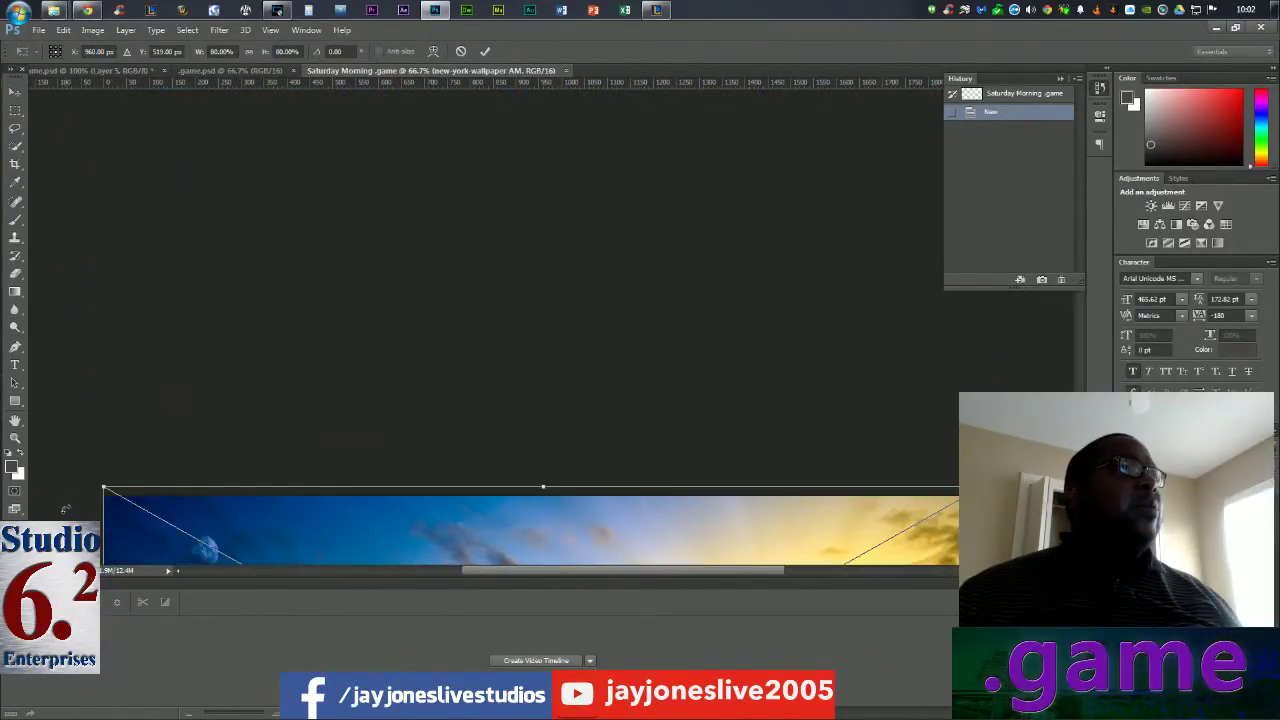
scroll(65, 509, "down", 8)
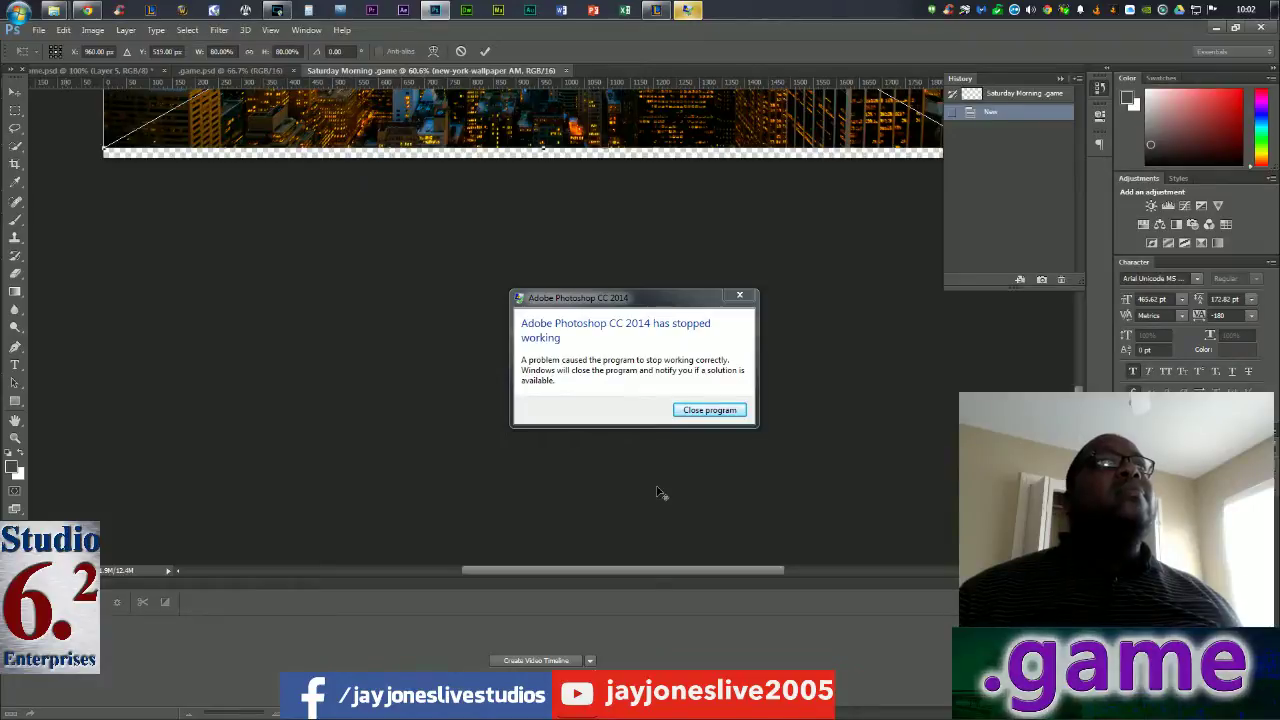
Dismiss the crashed Photoshop session and start Photoshop again
left_click(731, 297)
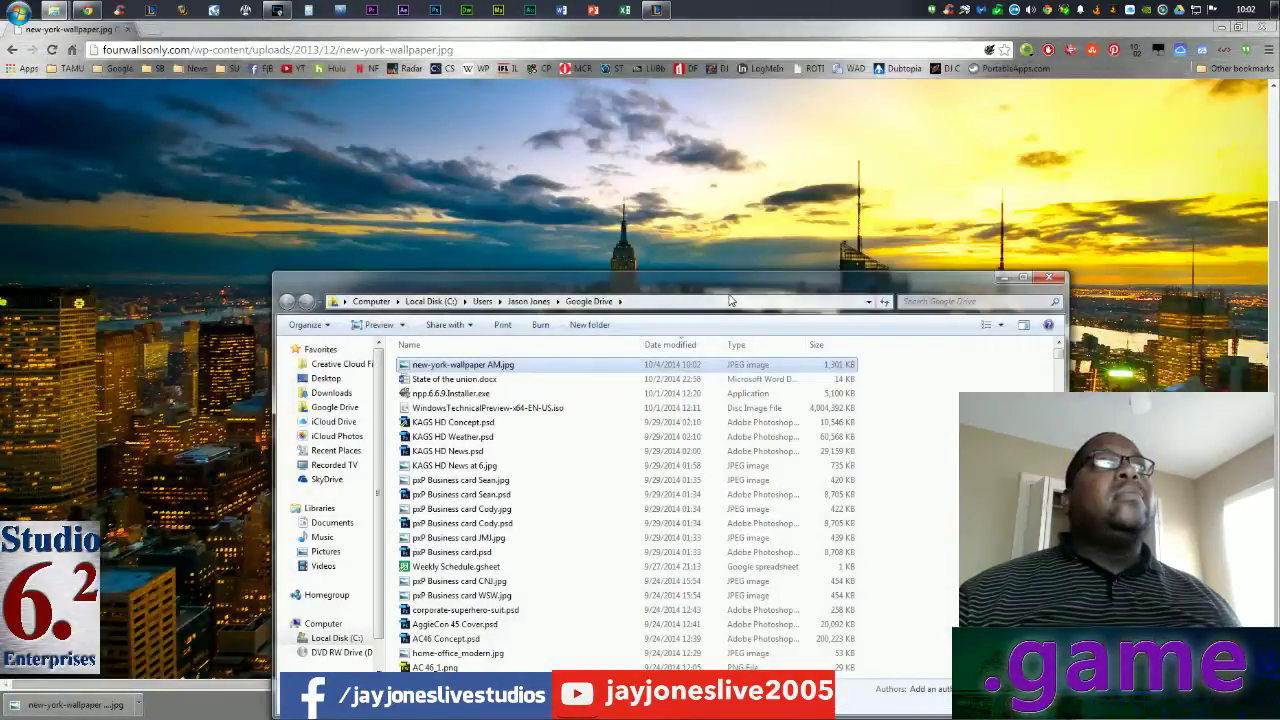
left_click(432, 10)
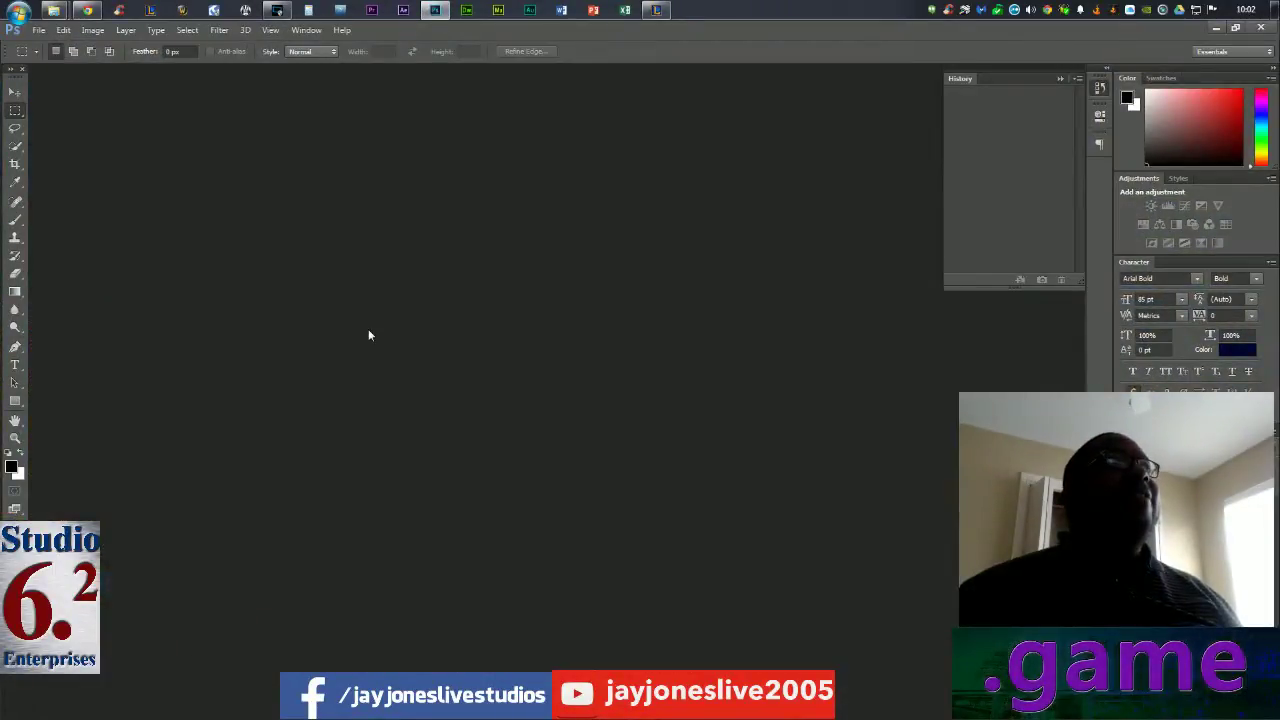
left_click(40, 29)
mouse_move(112, 116)
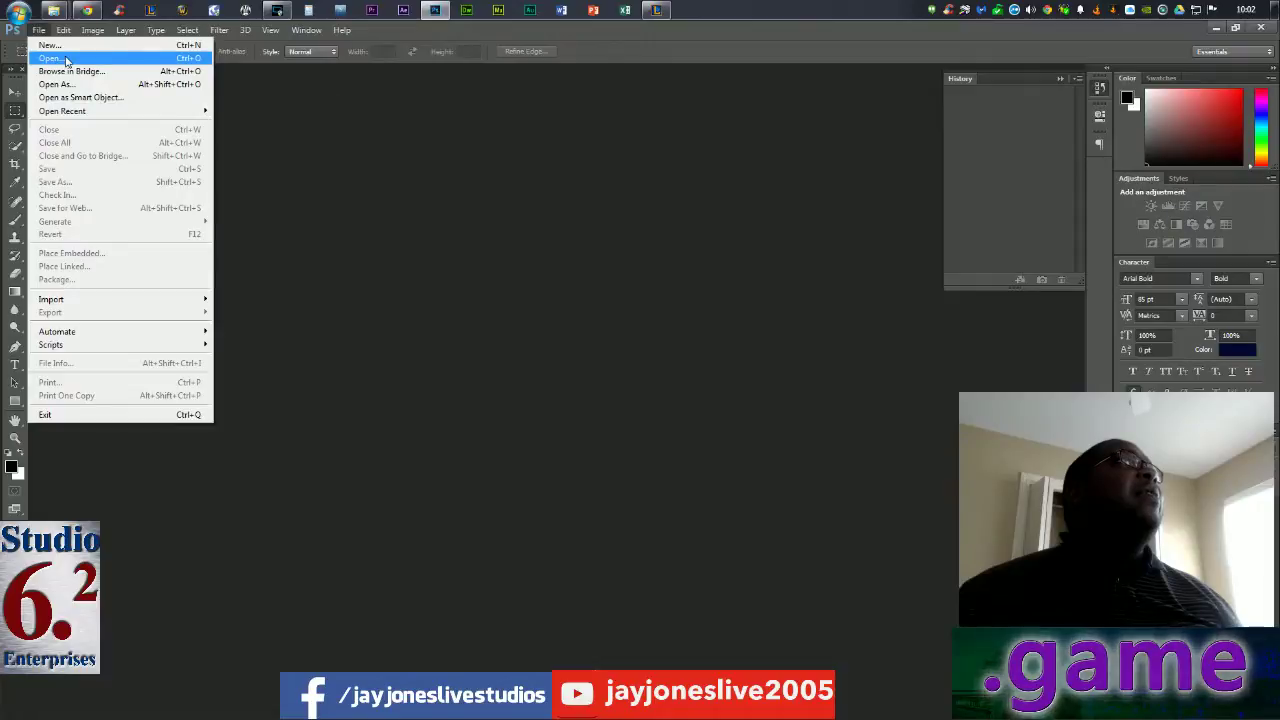
left_click(66, 58)
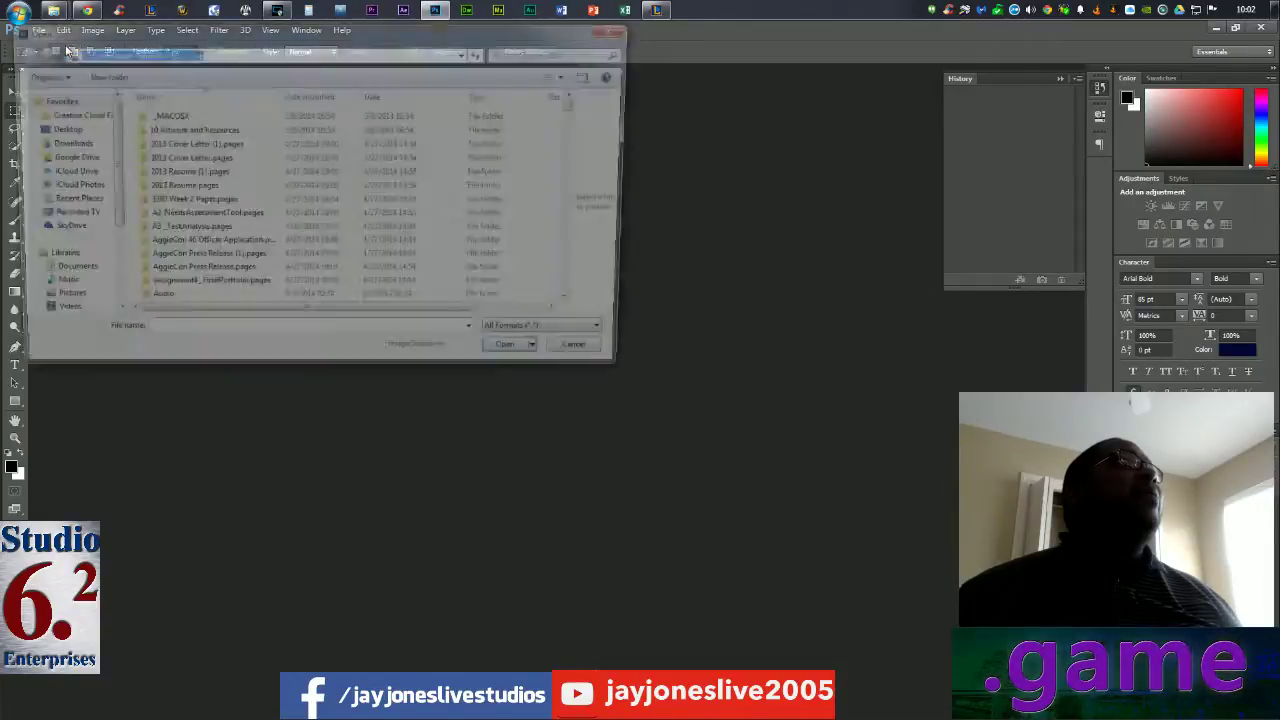
left_click(585, 363)
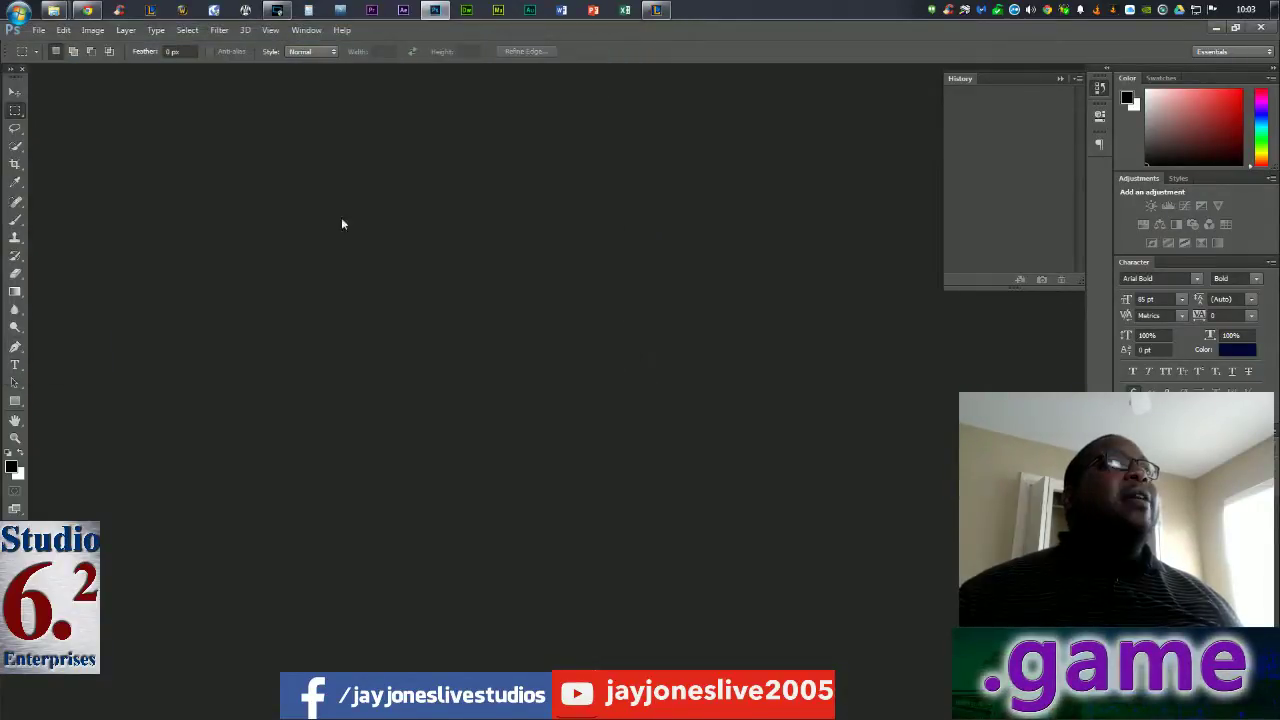
Create a new transparent 1920 by 1080 pixel document at 300 pixels/inch named "Saturday AM .game"
left_click(38, 30)
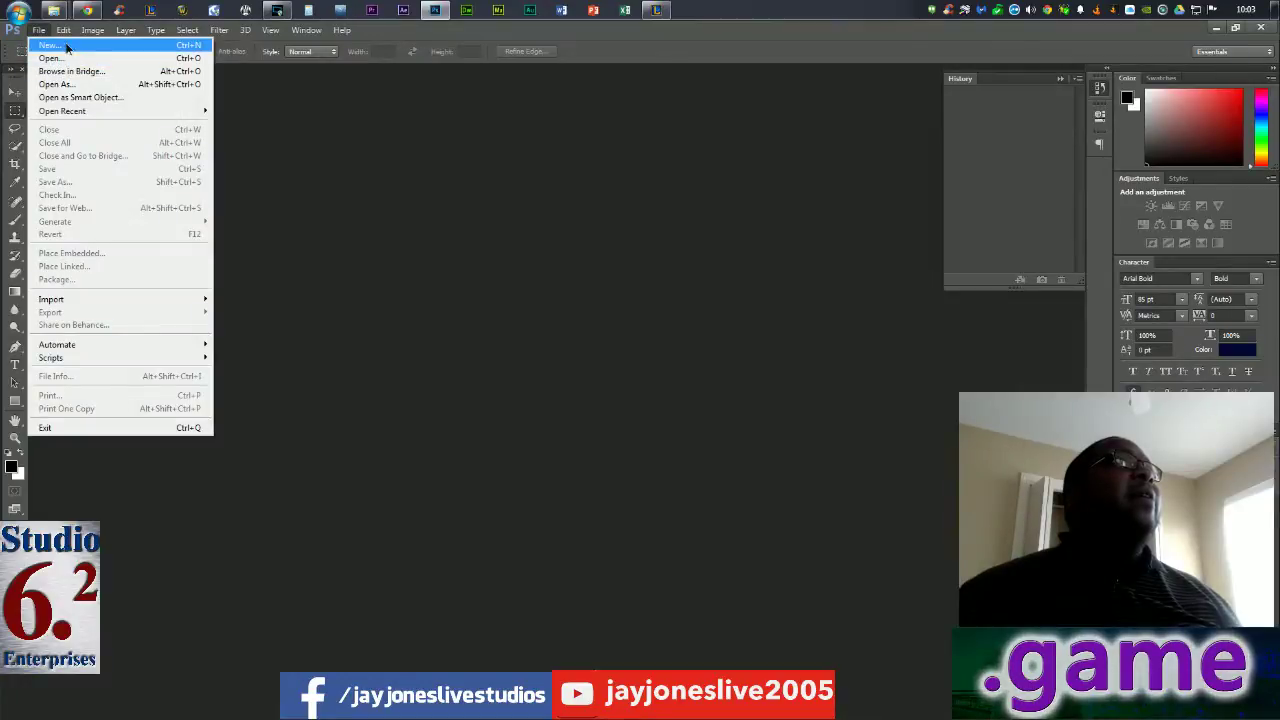
left_click(66, 45)
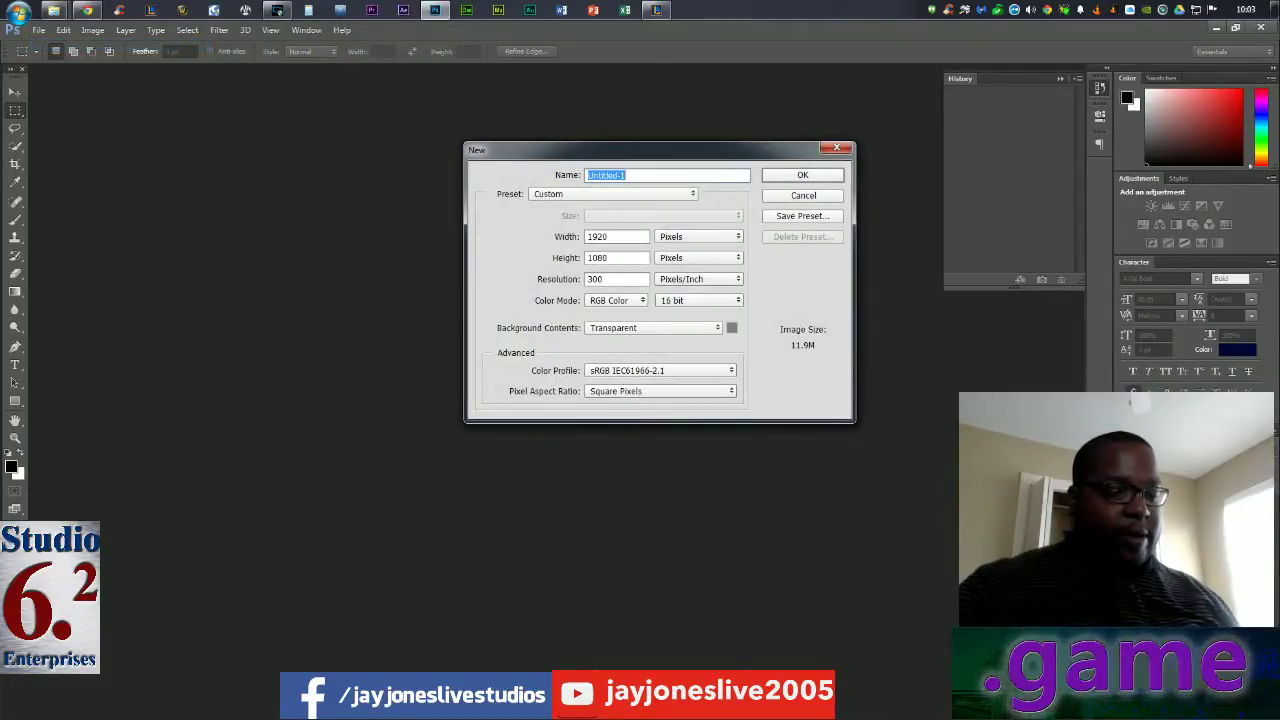
type("Sat")
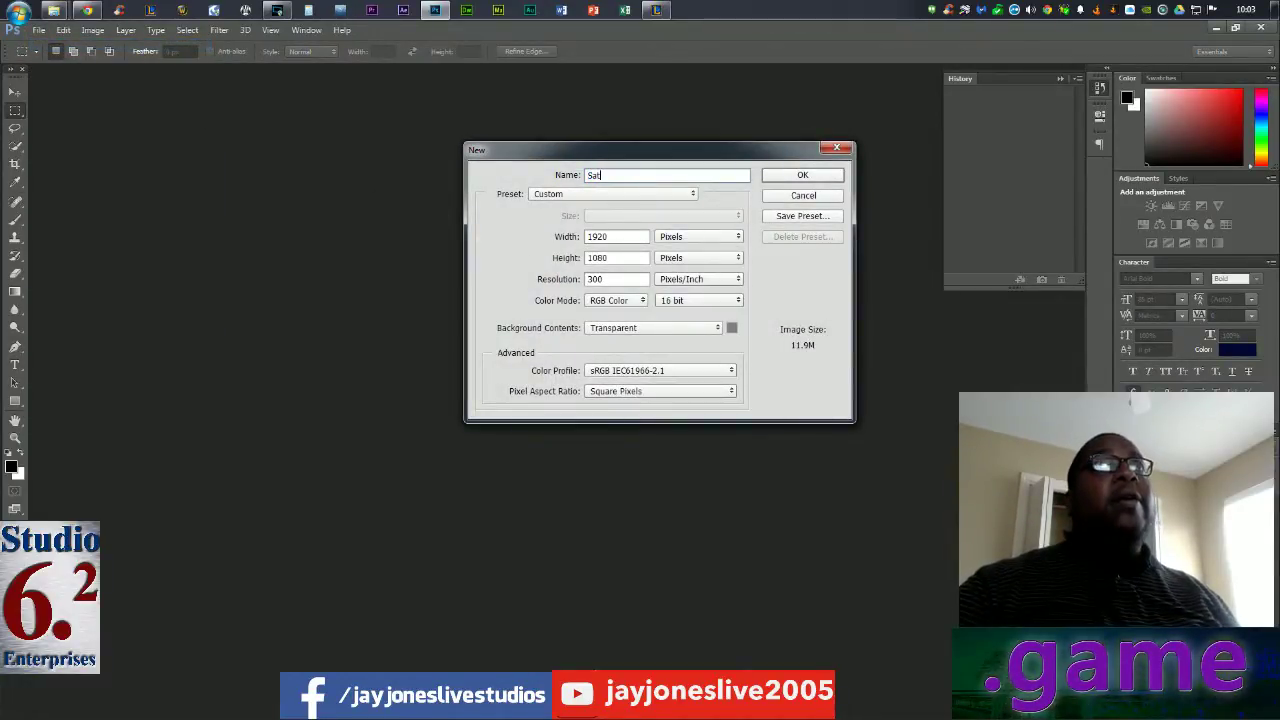
type("urday AM")
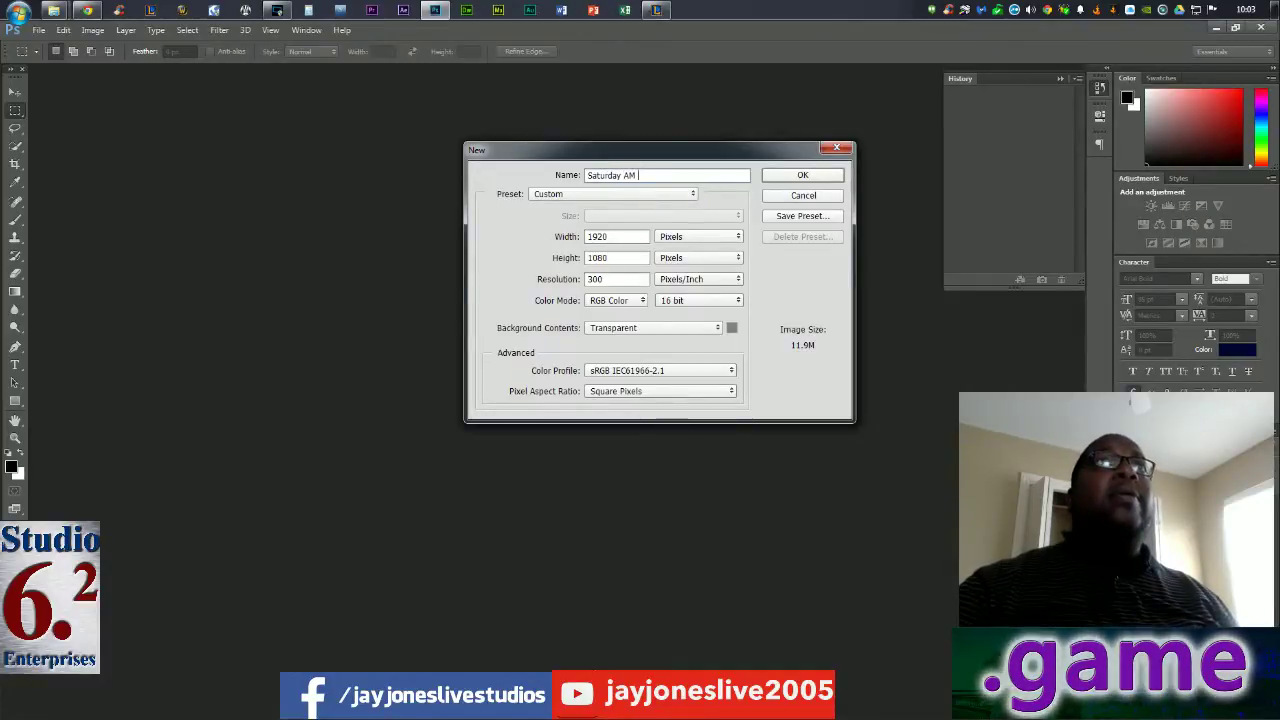
type(" .game")
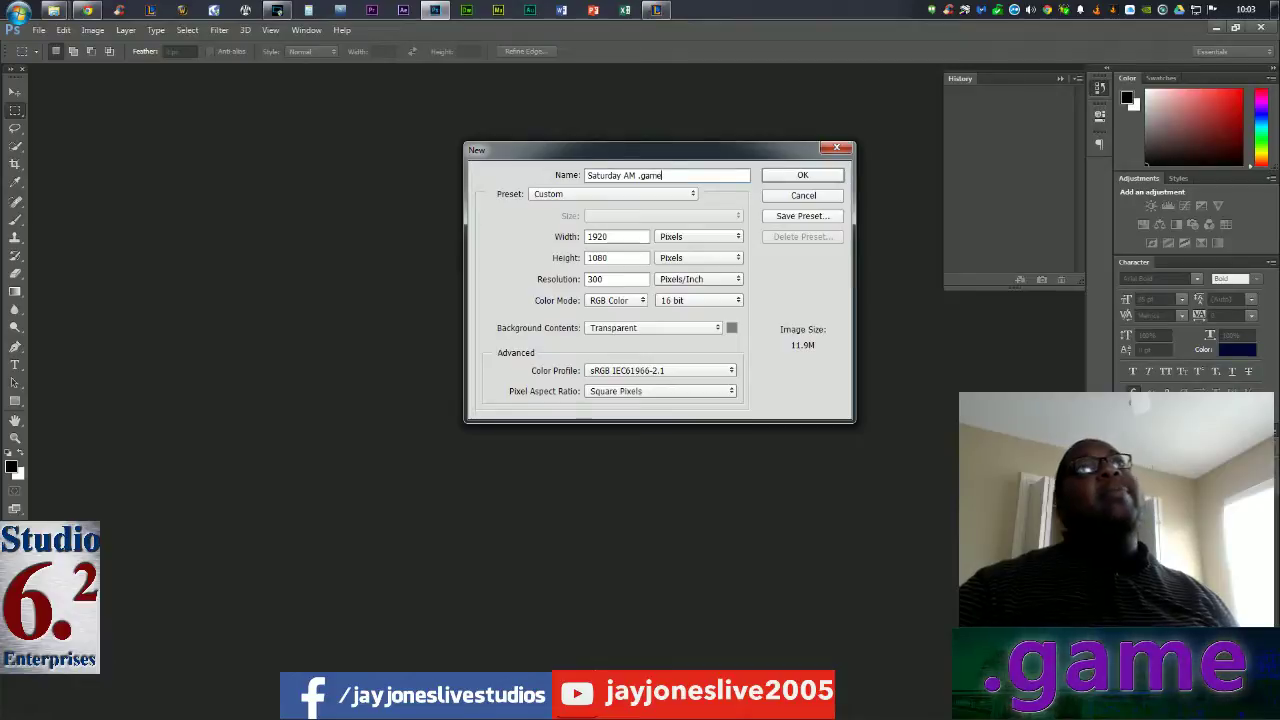
key("Return")
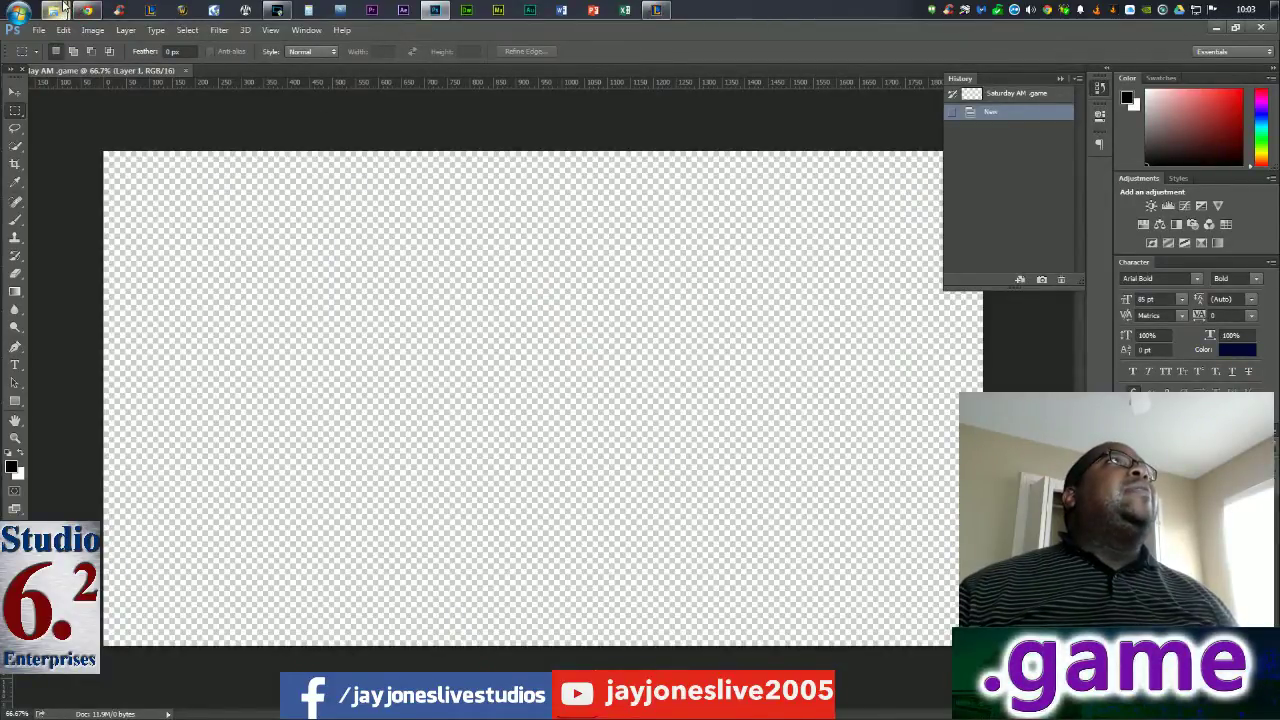
Place new-york-wallpaper AM.jpg from the Google Drive folder onto the Saturday AM .game canvas at its default fit and commit it
mouse_move(55, 10)
left_click(196, 91)
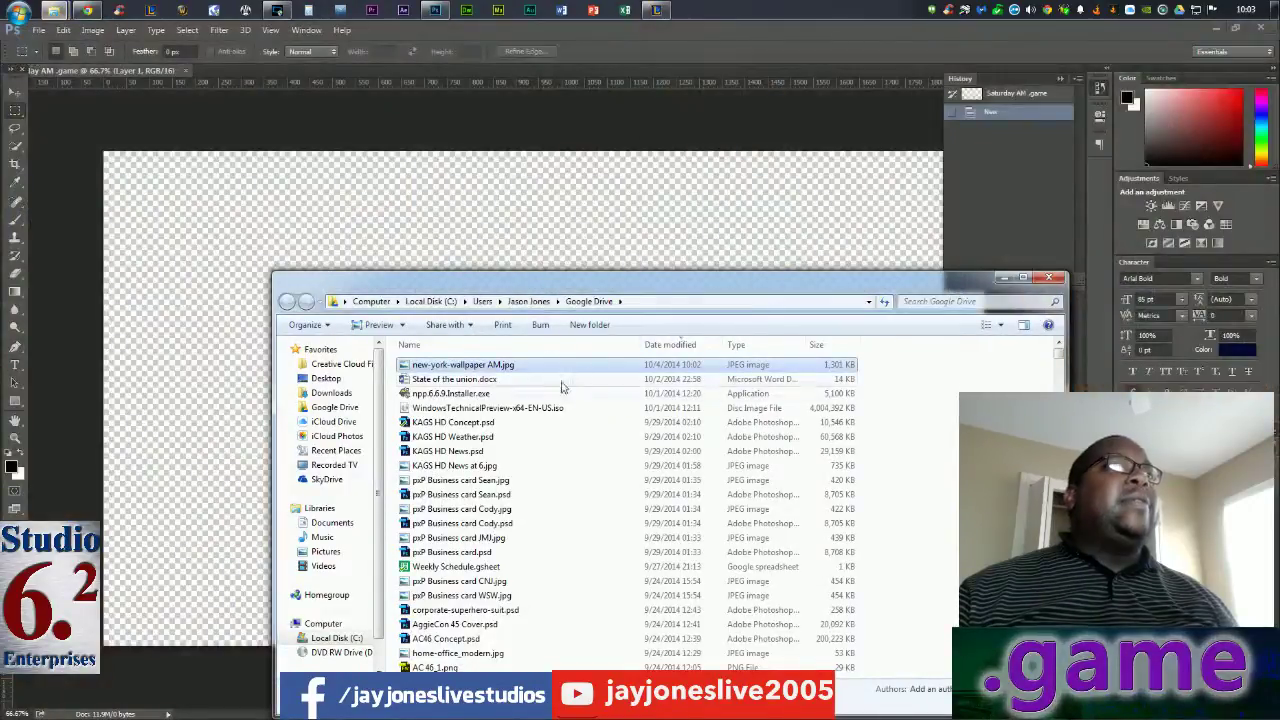
left_click_drag(493, 354, 380, 254)
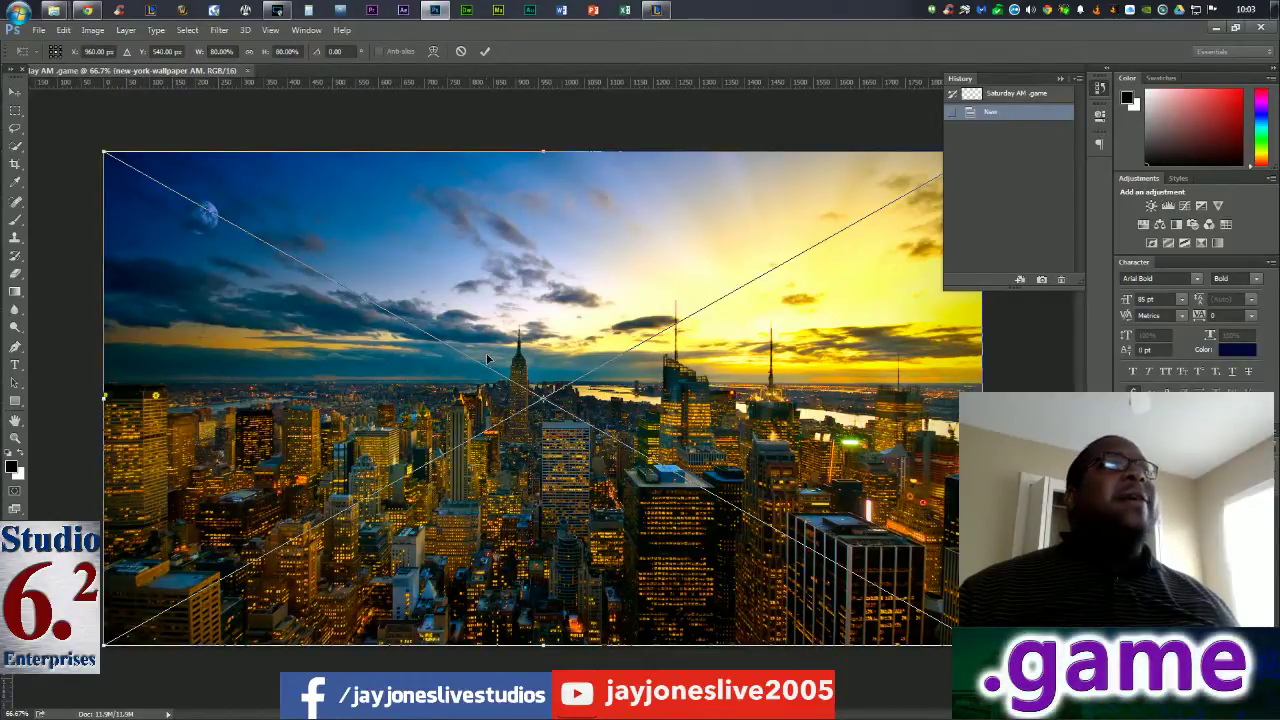
left_click(485, 51)
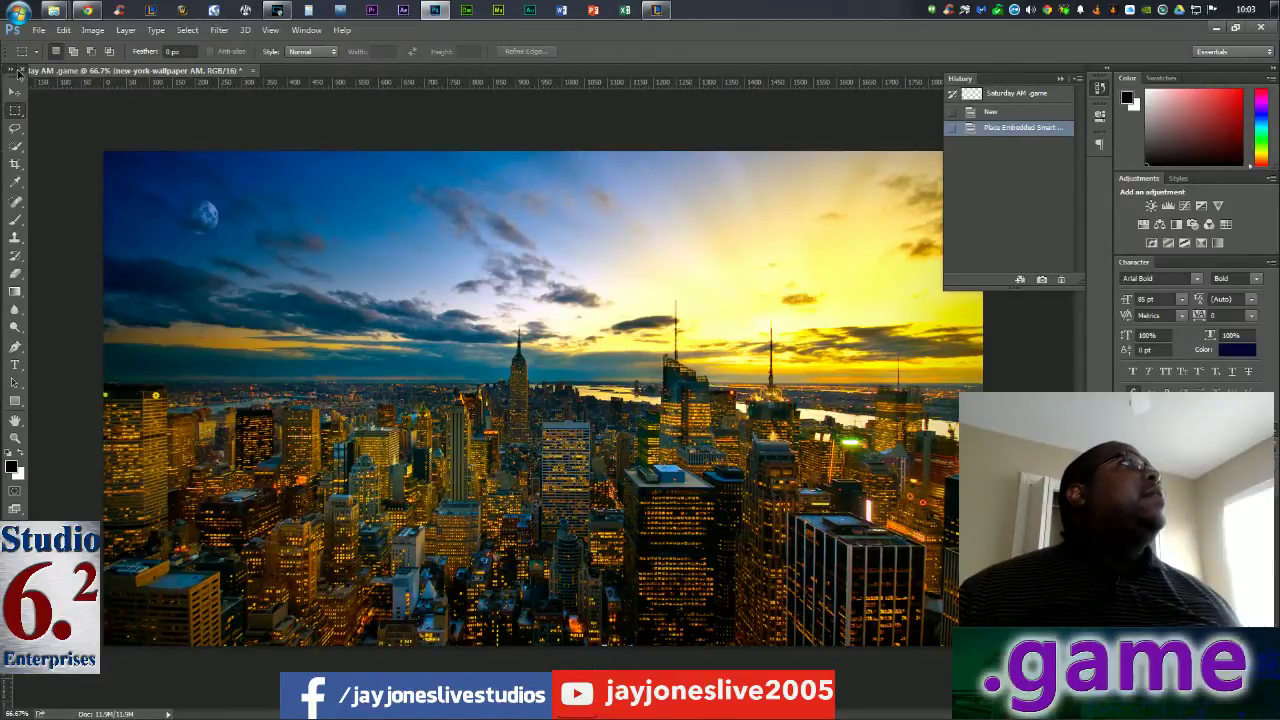
Close the Tools panel that covers the document name
left_click(17, 71)
left_click_drag(17, 74, 73, 73)
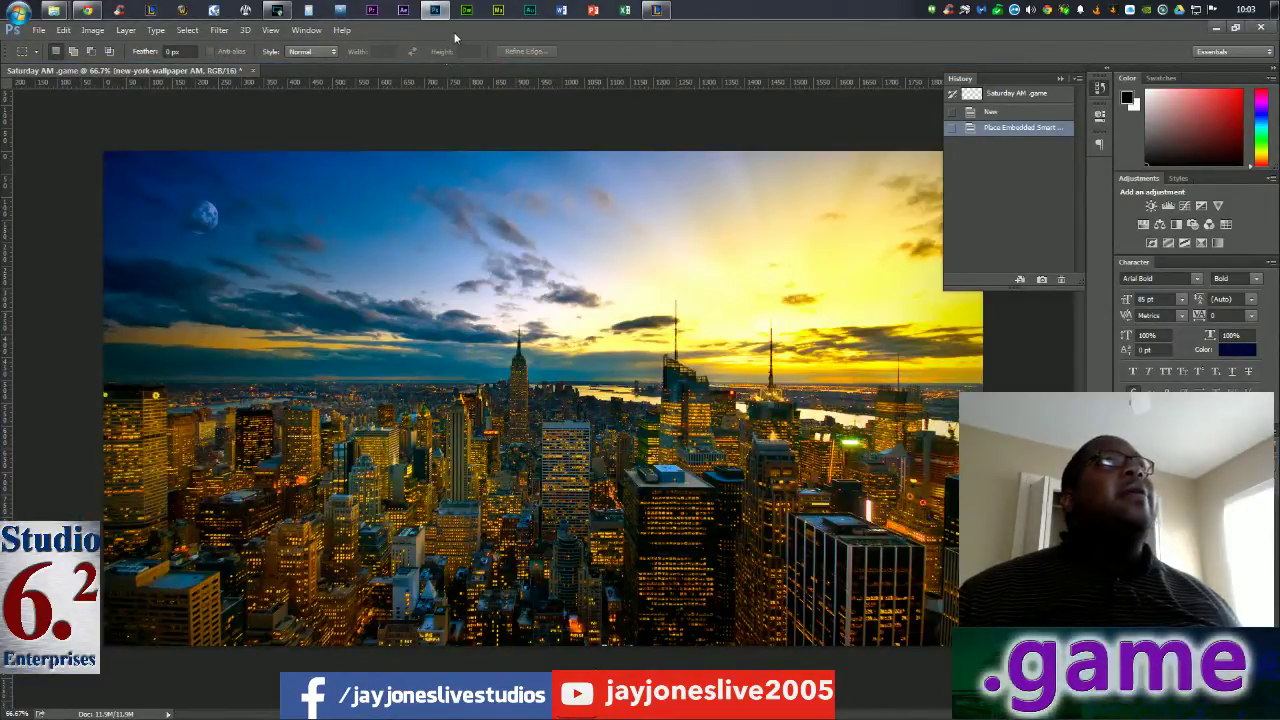
Show the Actions panel and the Swatches panel
left_click(306, 30)
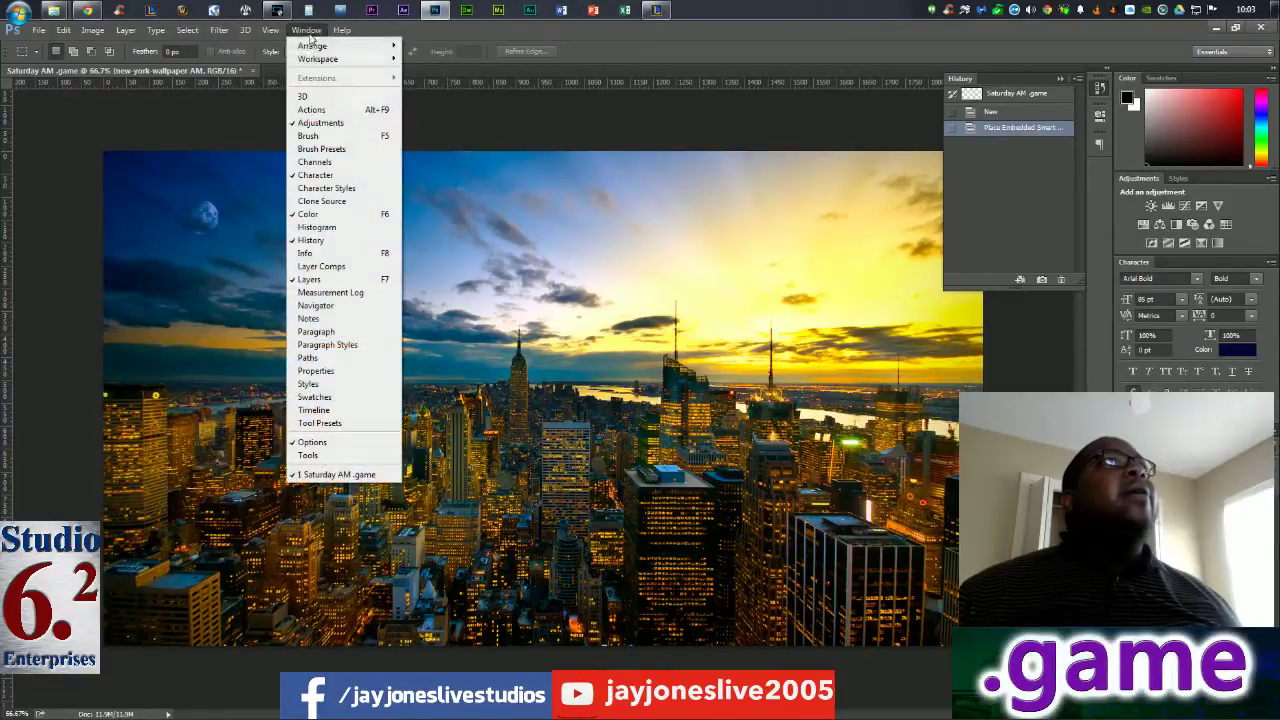
left_click(322, 110)
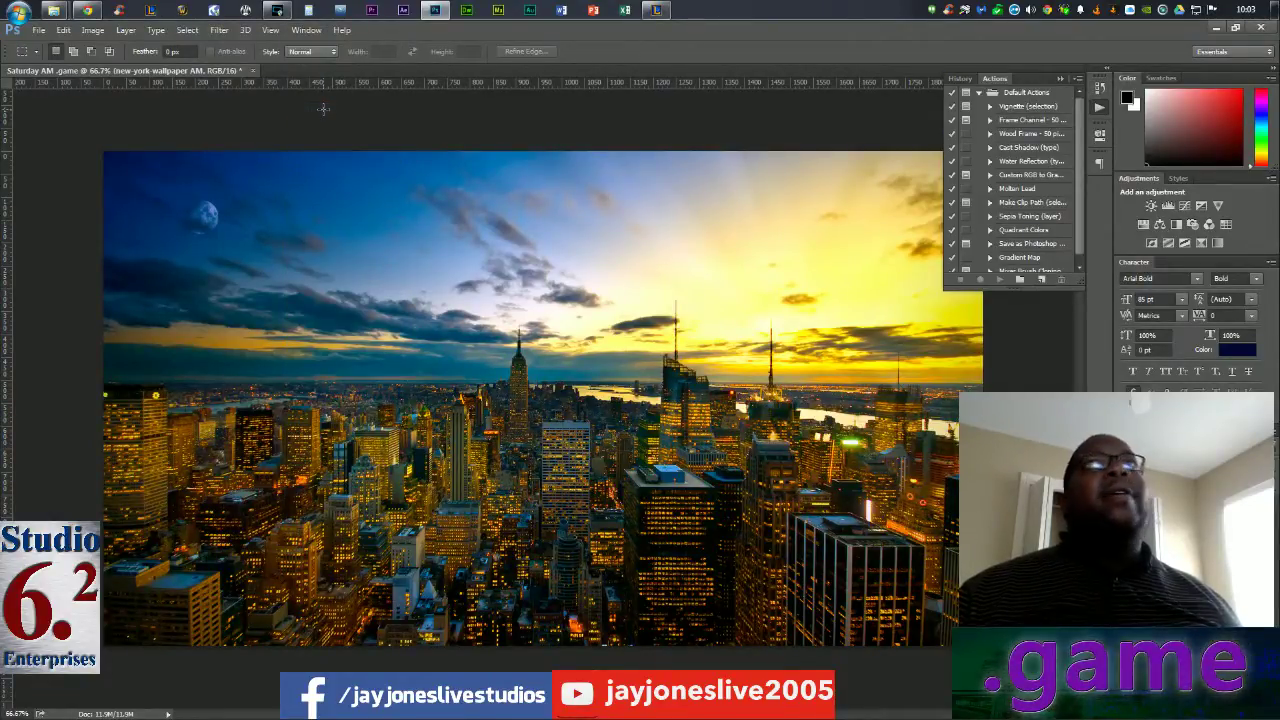
left_click(263, 32)
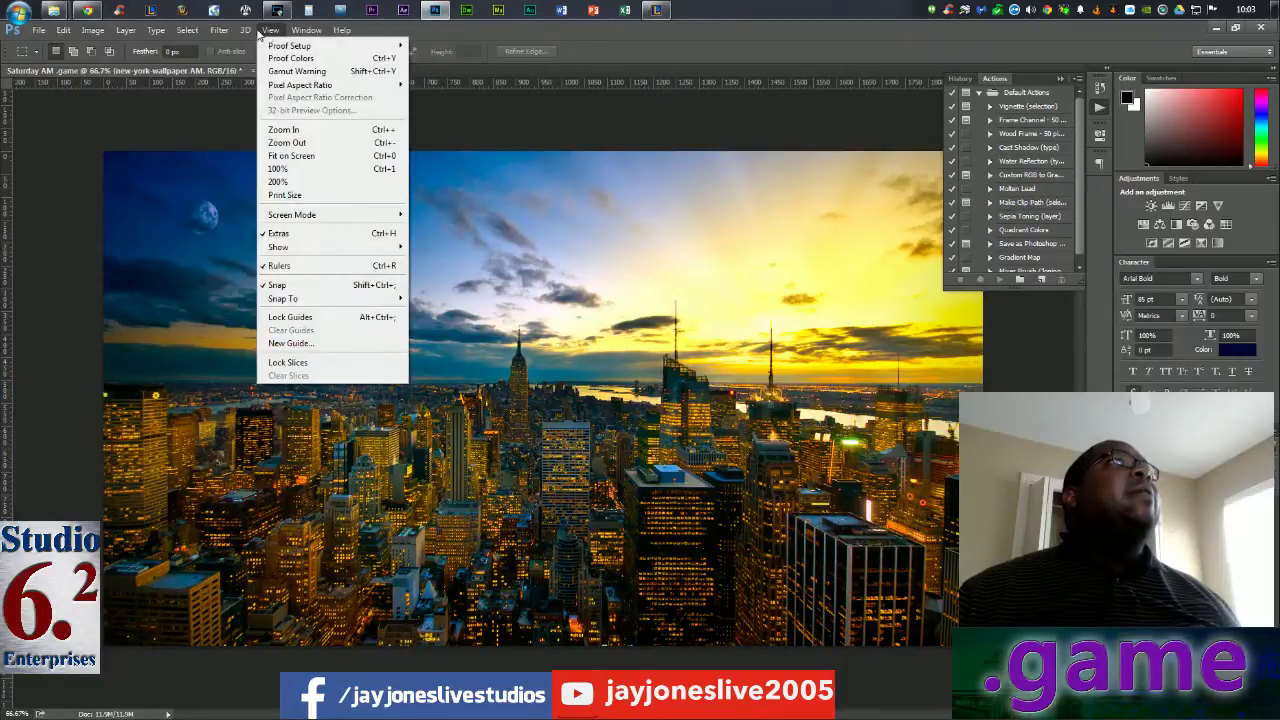
mouse_move(307, 33)
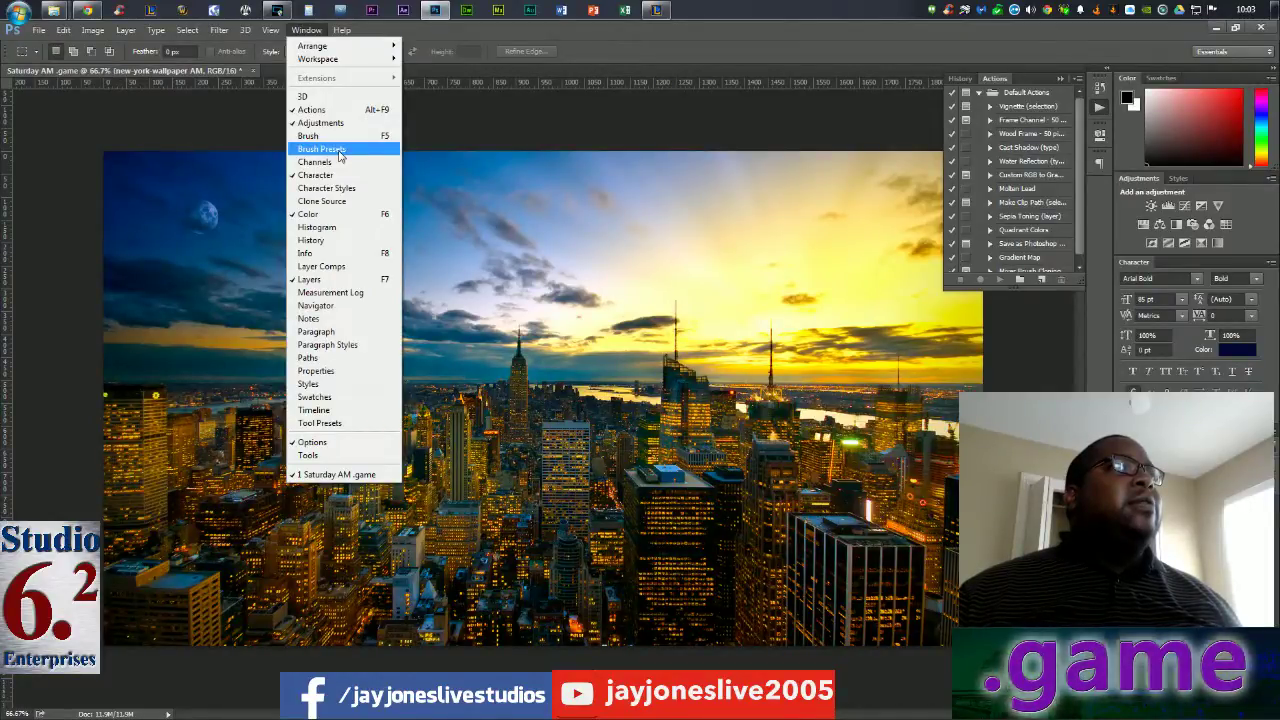
left_click(314, 397)
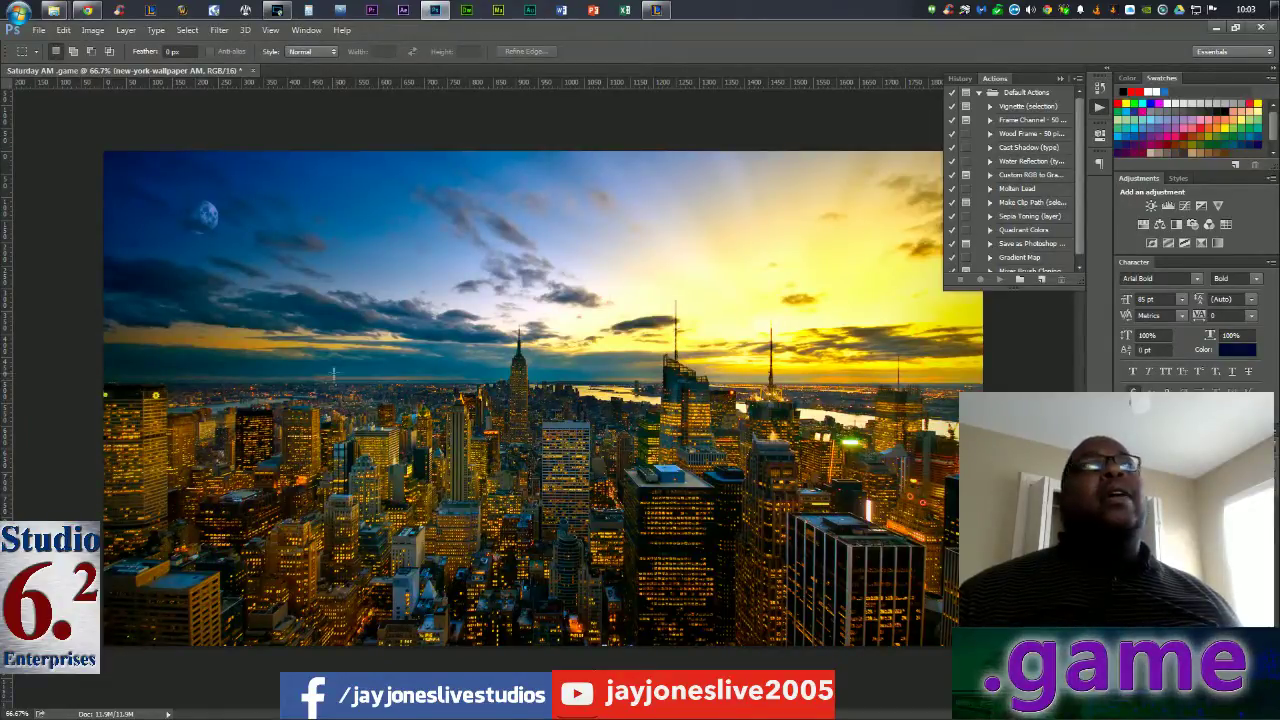
Open the Brush panel and collapse it again, and show the Info panel
left_click(306, 30)
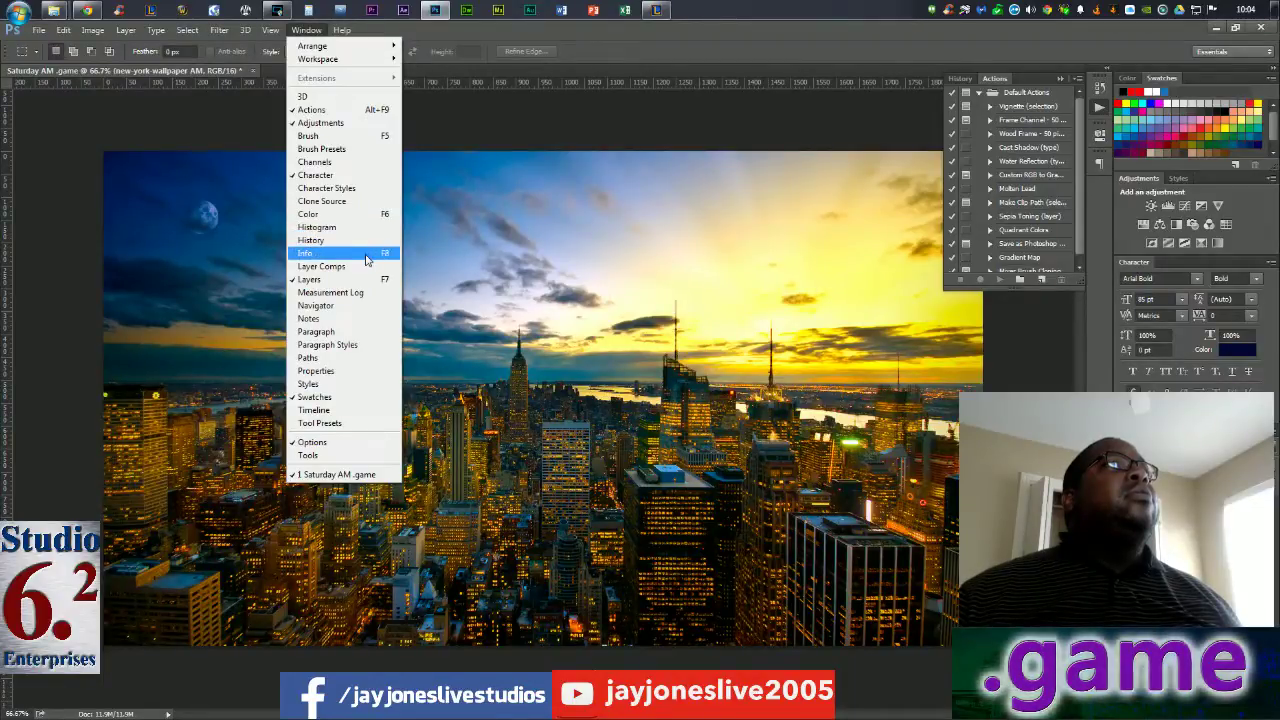
left_click(357, 135)
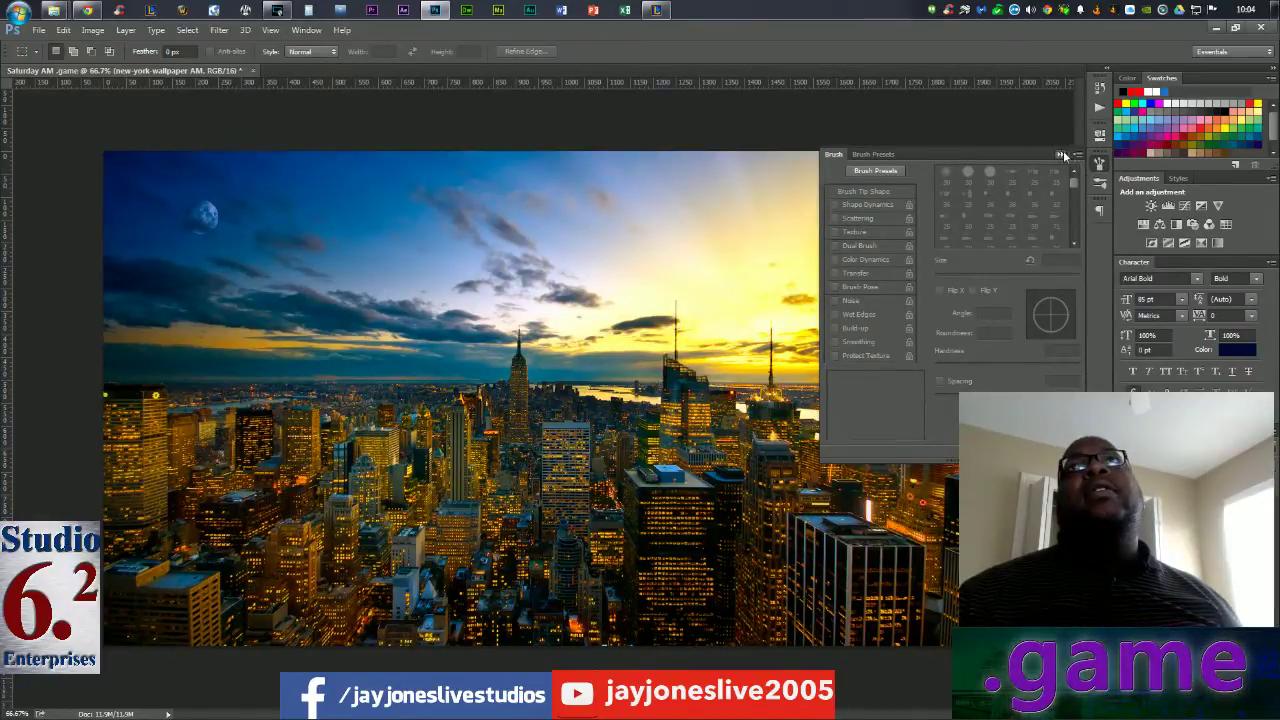
left_click(1061, 155)
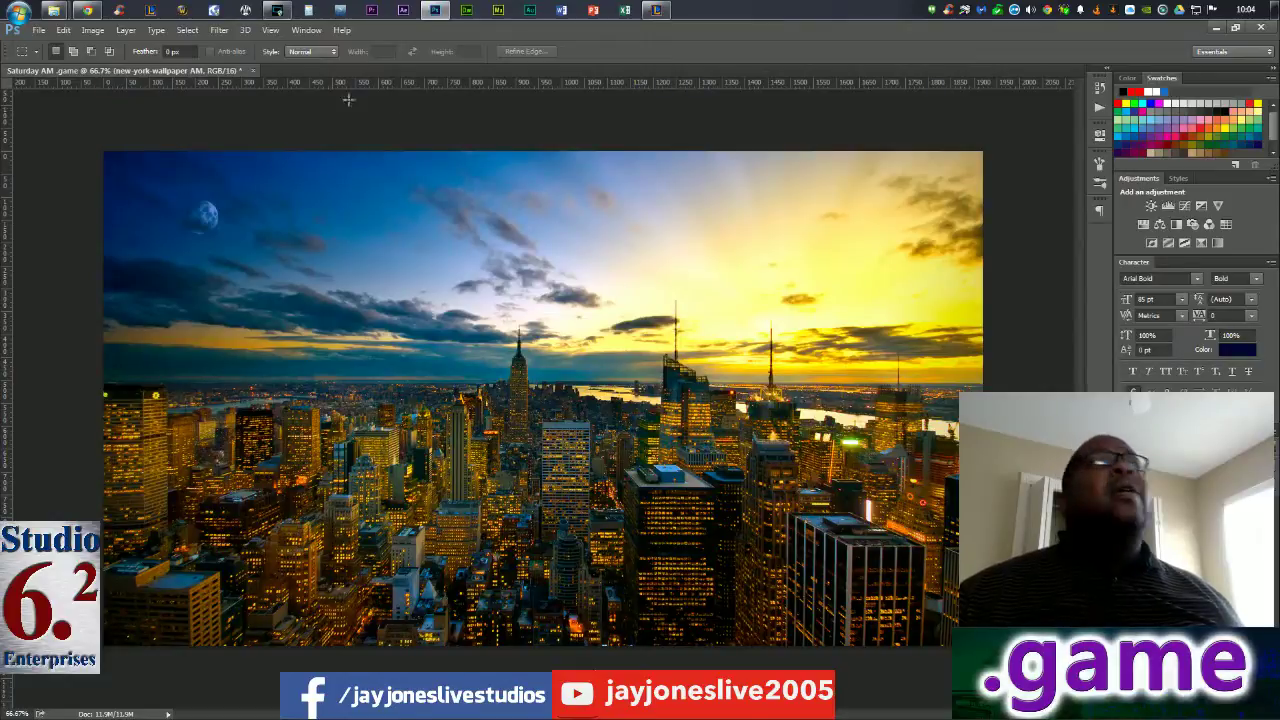
left_click(272, 30)
mouse_move(306, 30)
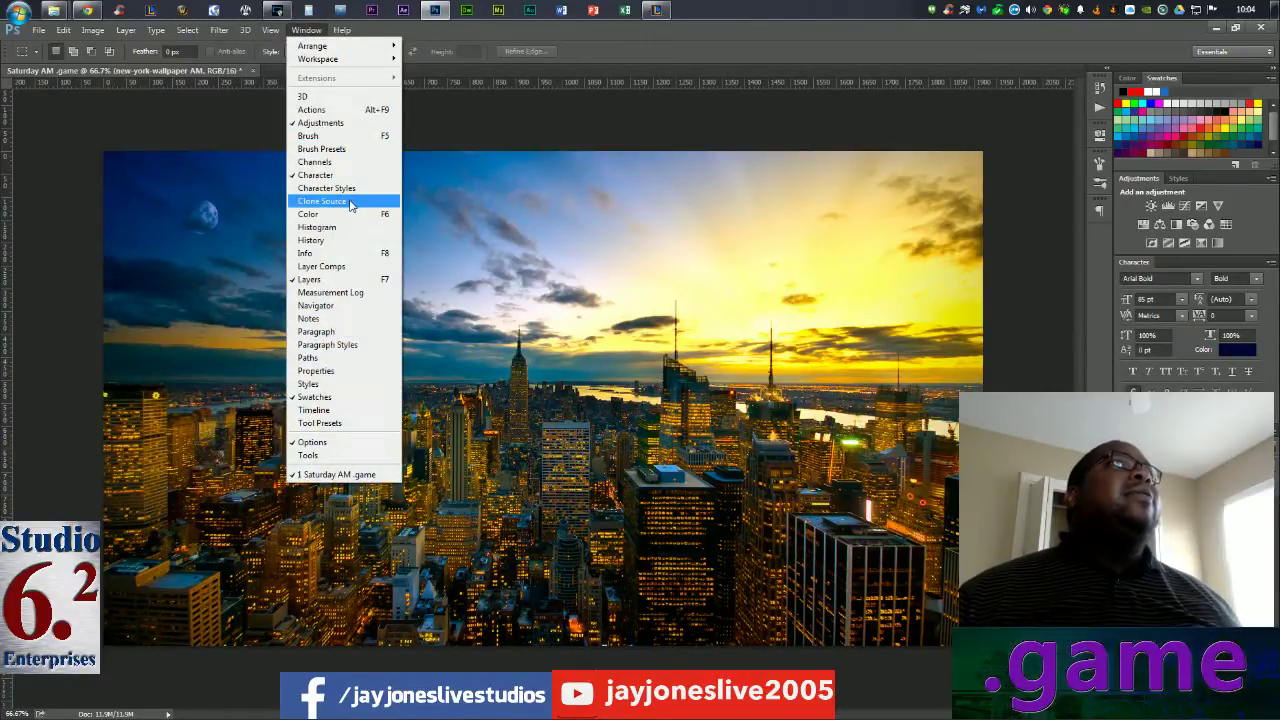
left_click(375, 257)
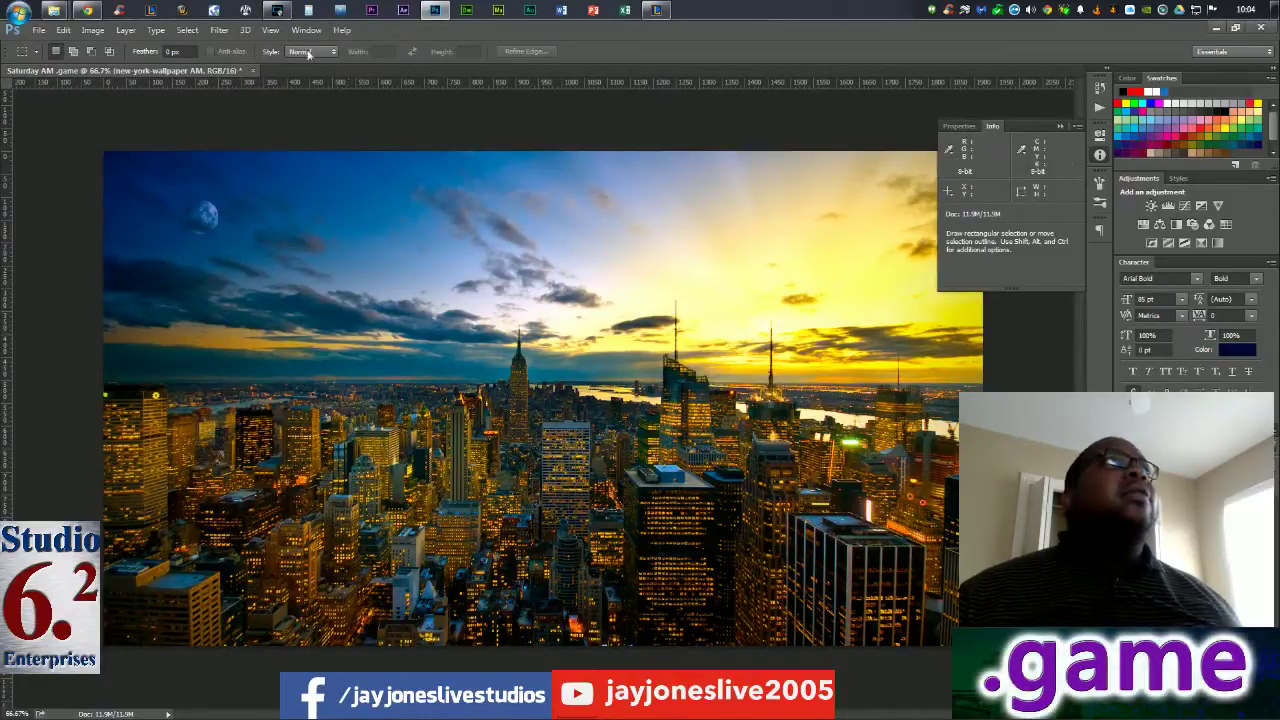
Apply the Essentials (Default) workspace
left_click(270, 30)
mouse_move(306, 30)
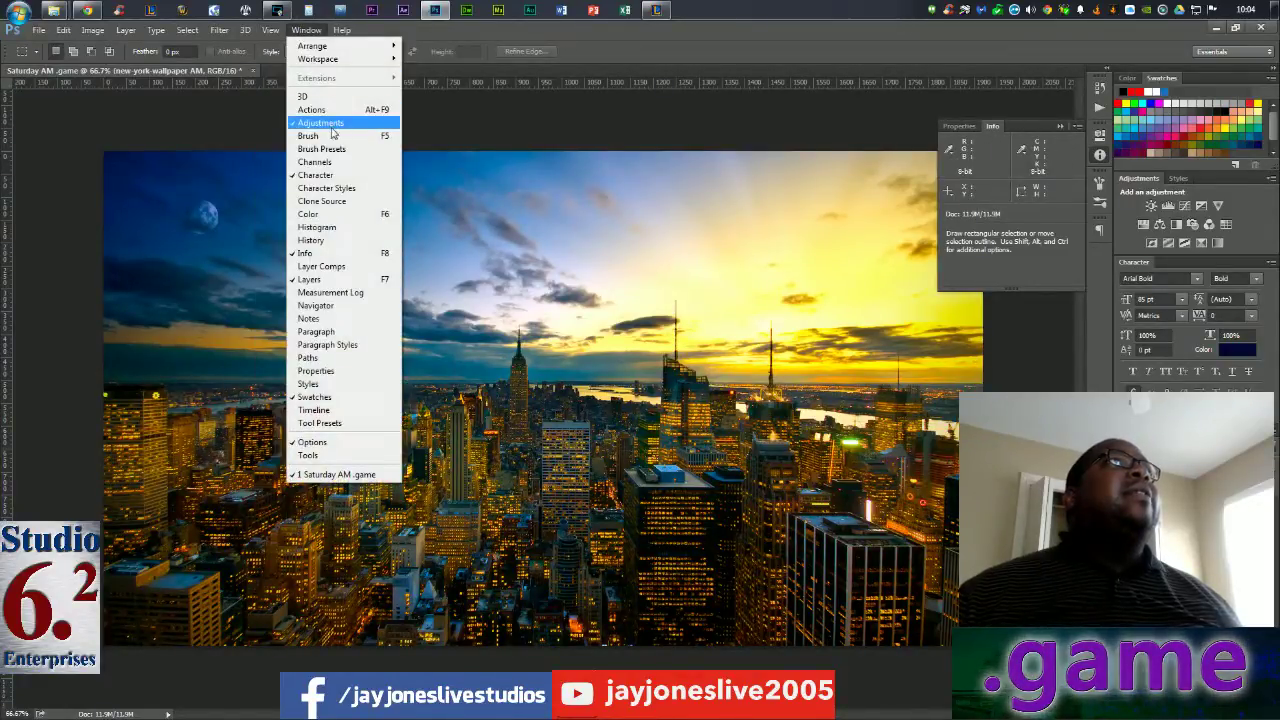
mouse_move(341, 61)
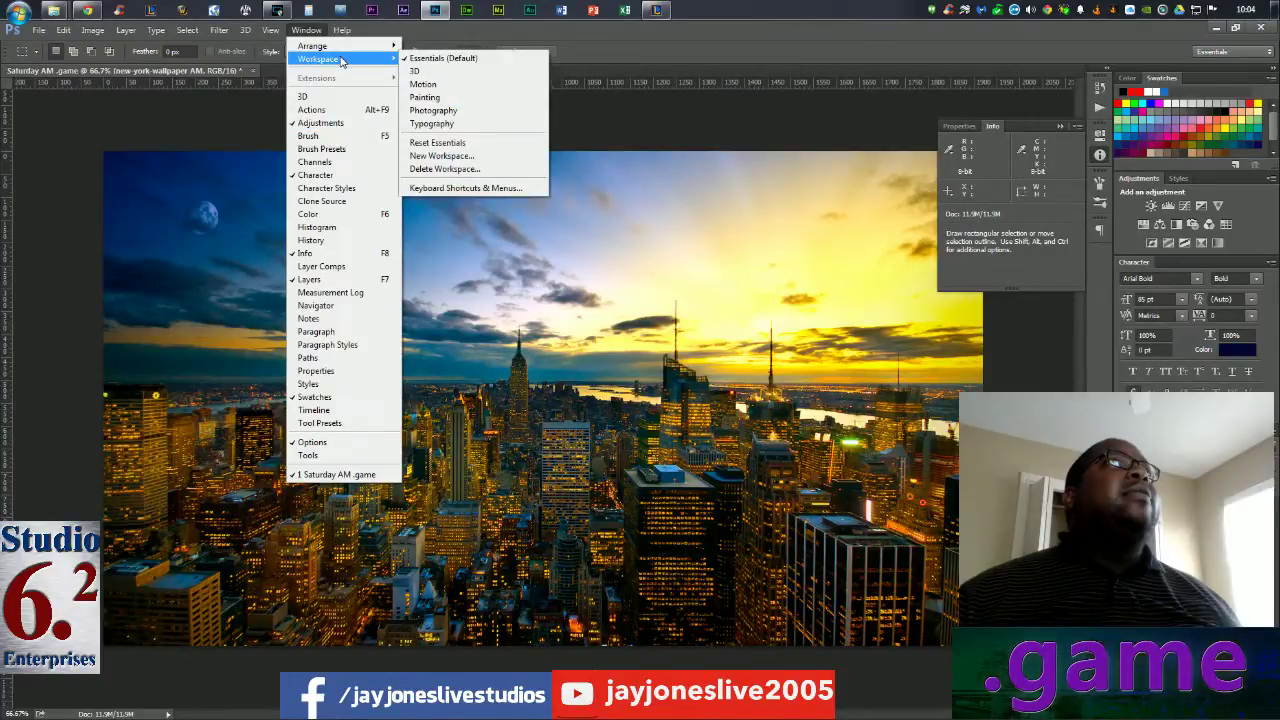
left_click(447, 59)
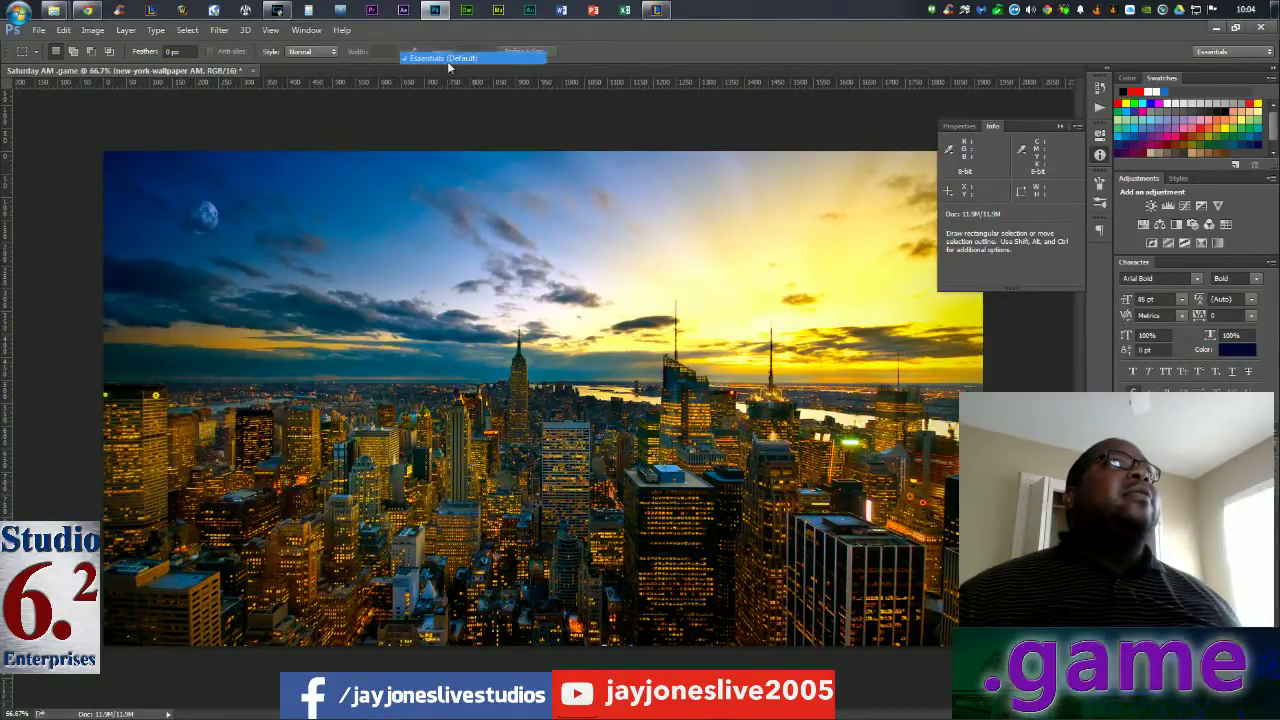
Switch to the Photography workspace
left_click(298, 30)
left_click(298, 30)
left_click(306, 31)
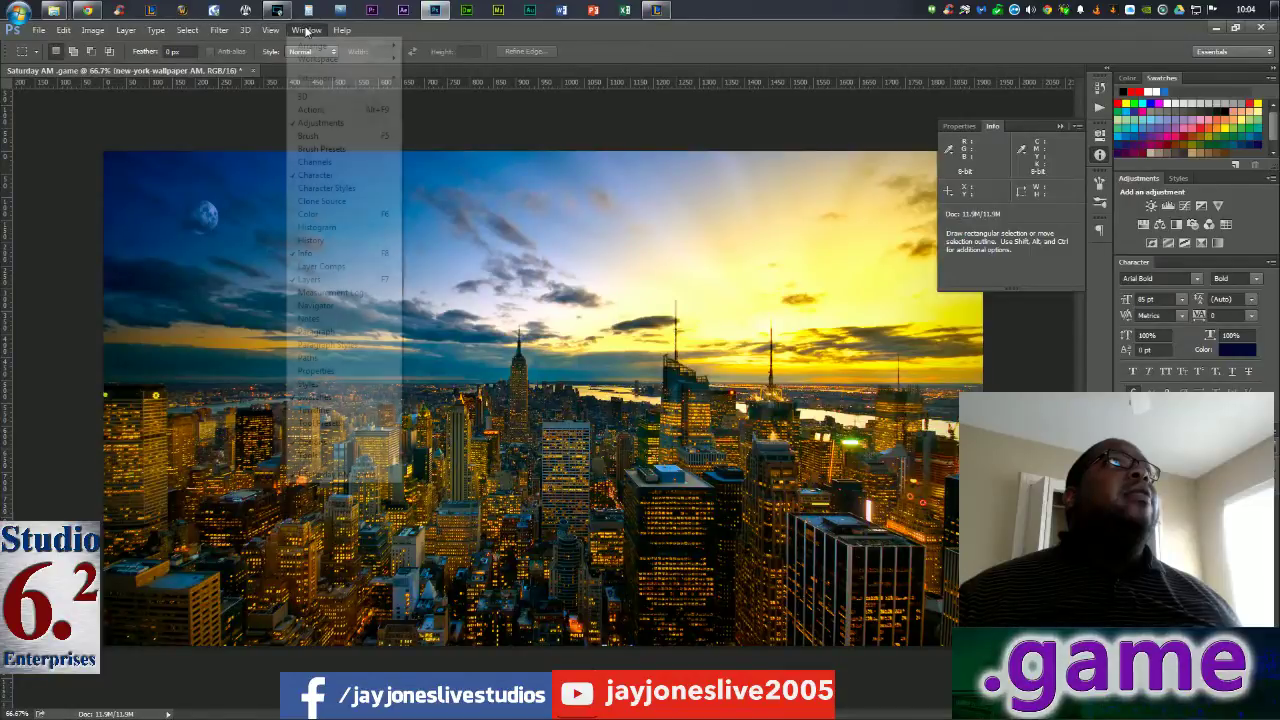
mouse_move(304, 57)
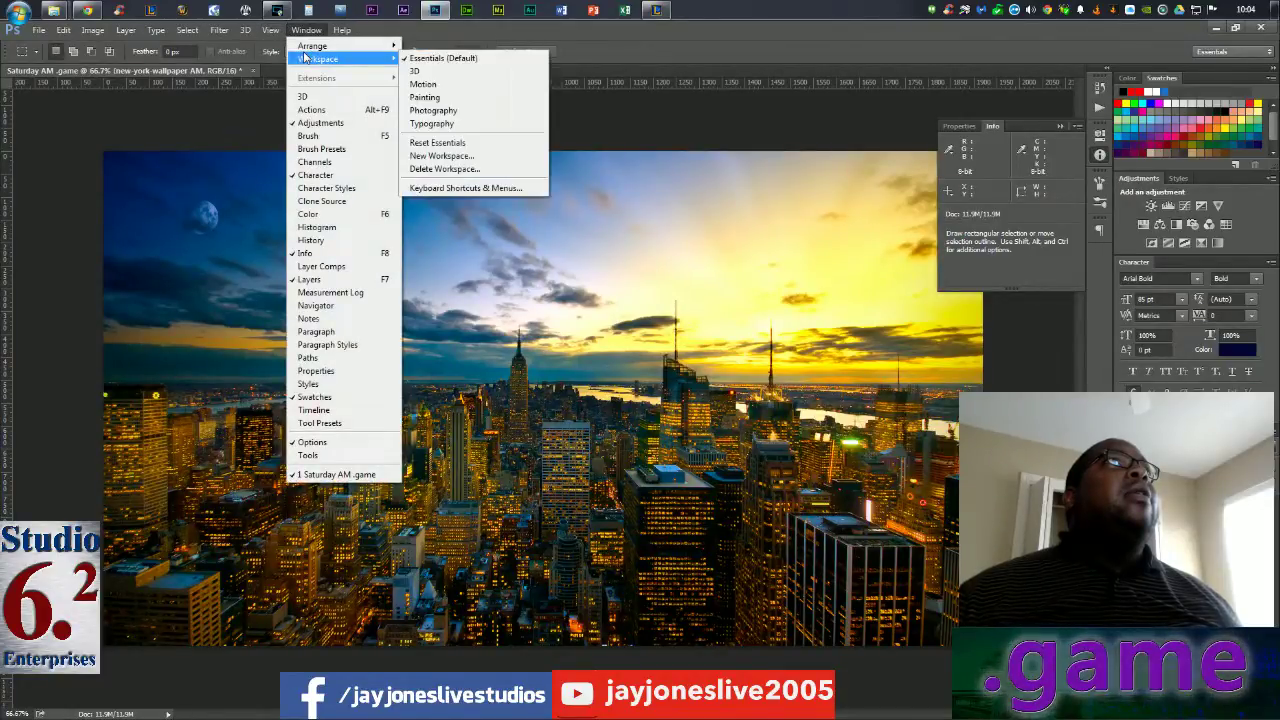
mouse_move(358, 47)
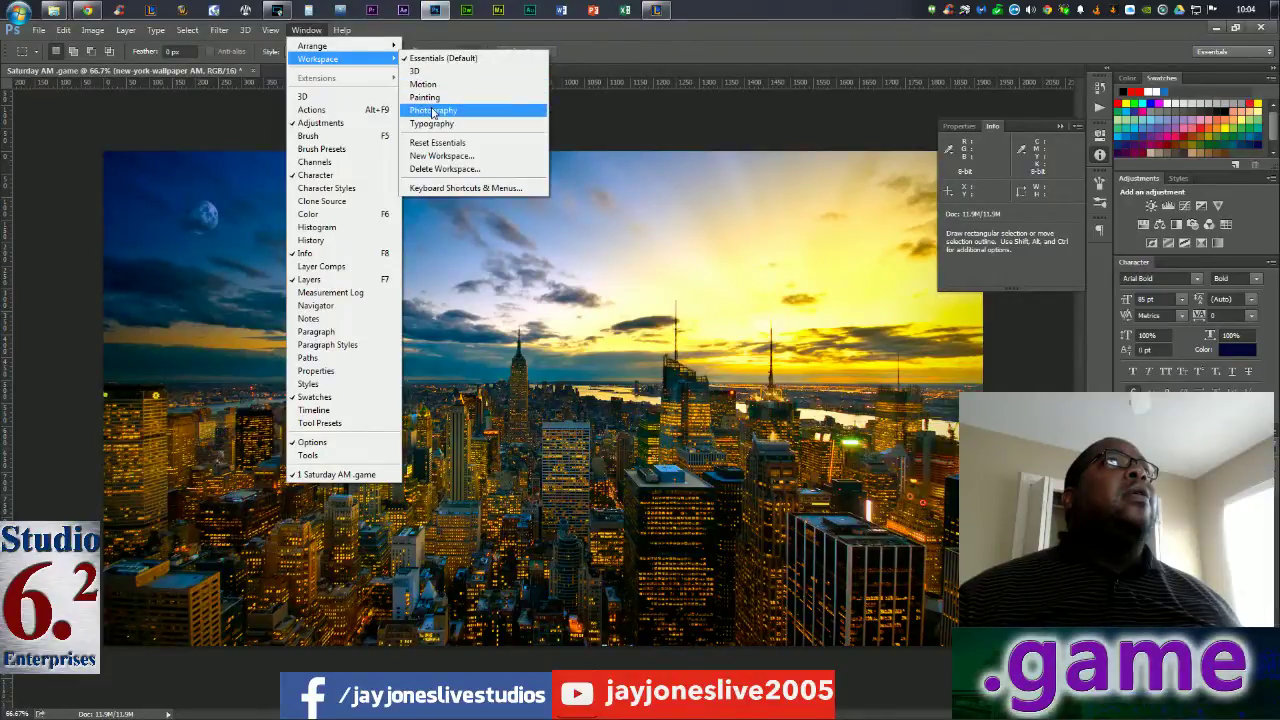
left_click(432, 109)
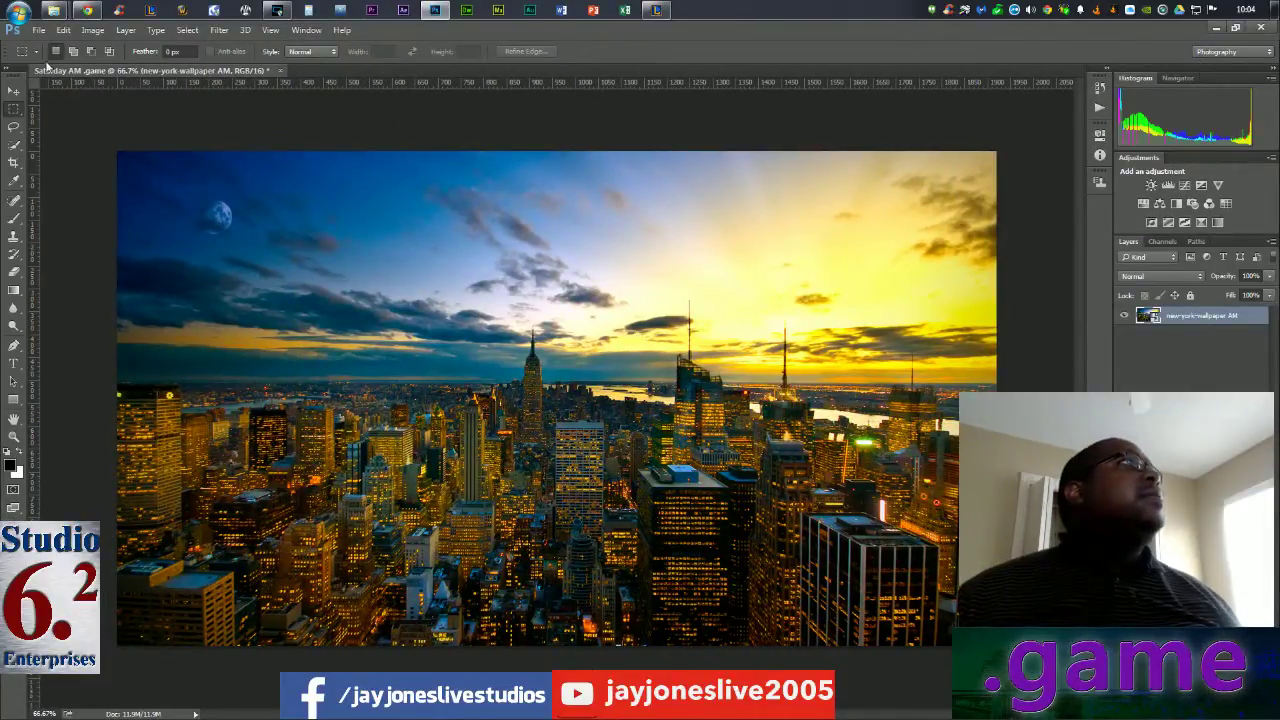
Shift the Tools panel toward the window edge and nudge the skyline layer slightly left with the Move tool
left_click_drag(21, 72, 0, 84)
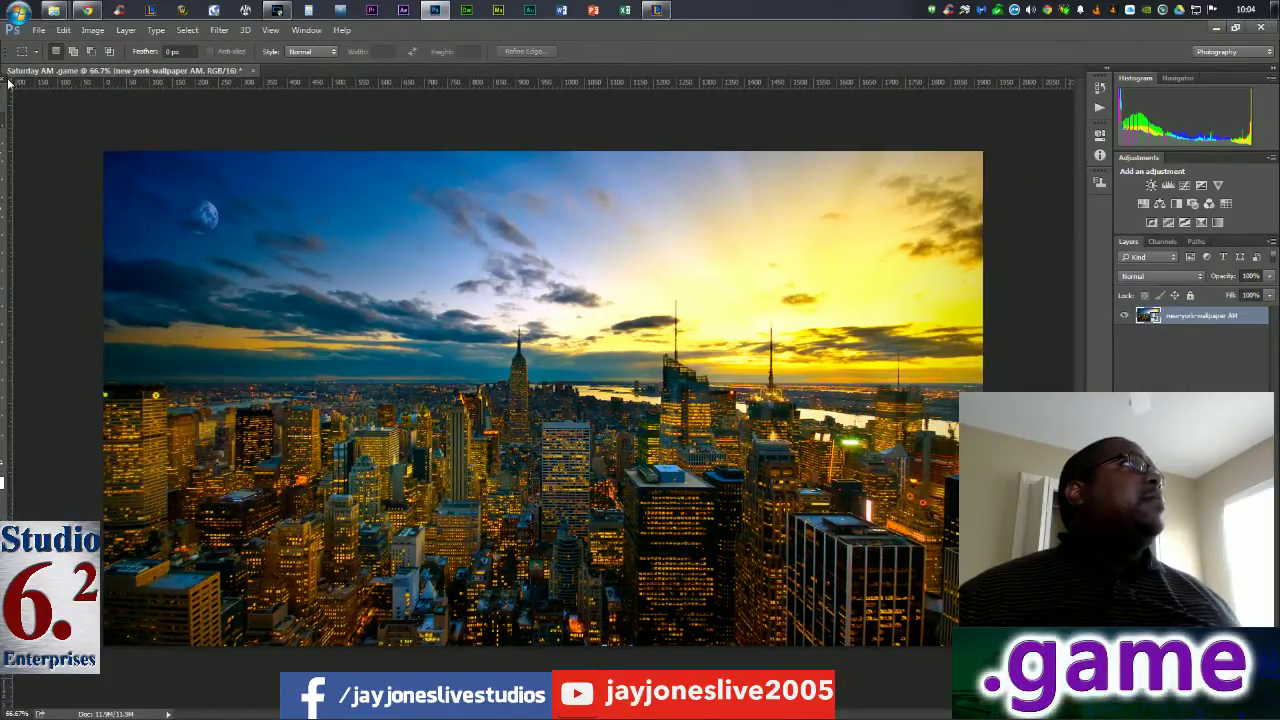
key("v")
key("shift+Left")
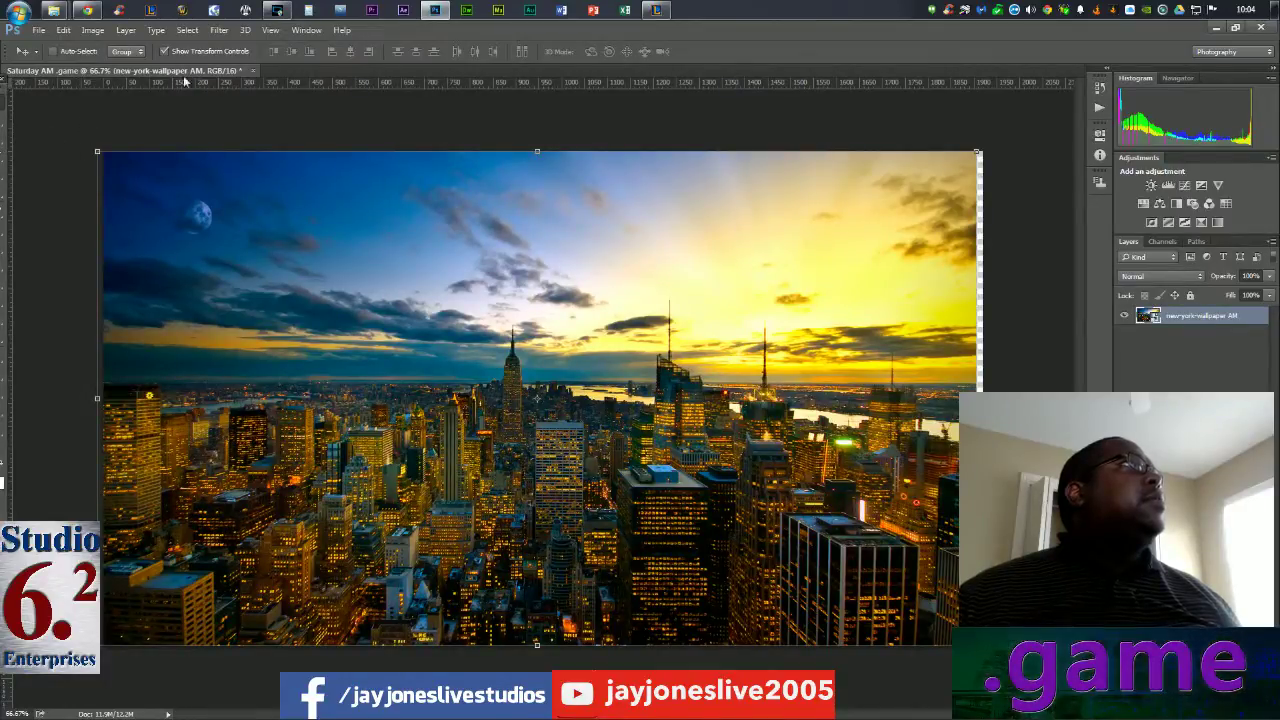
left_click(270, 32)
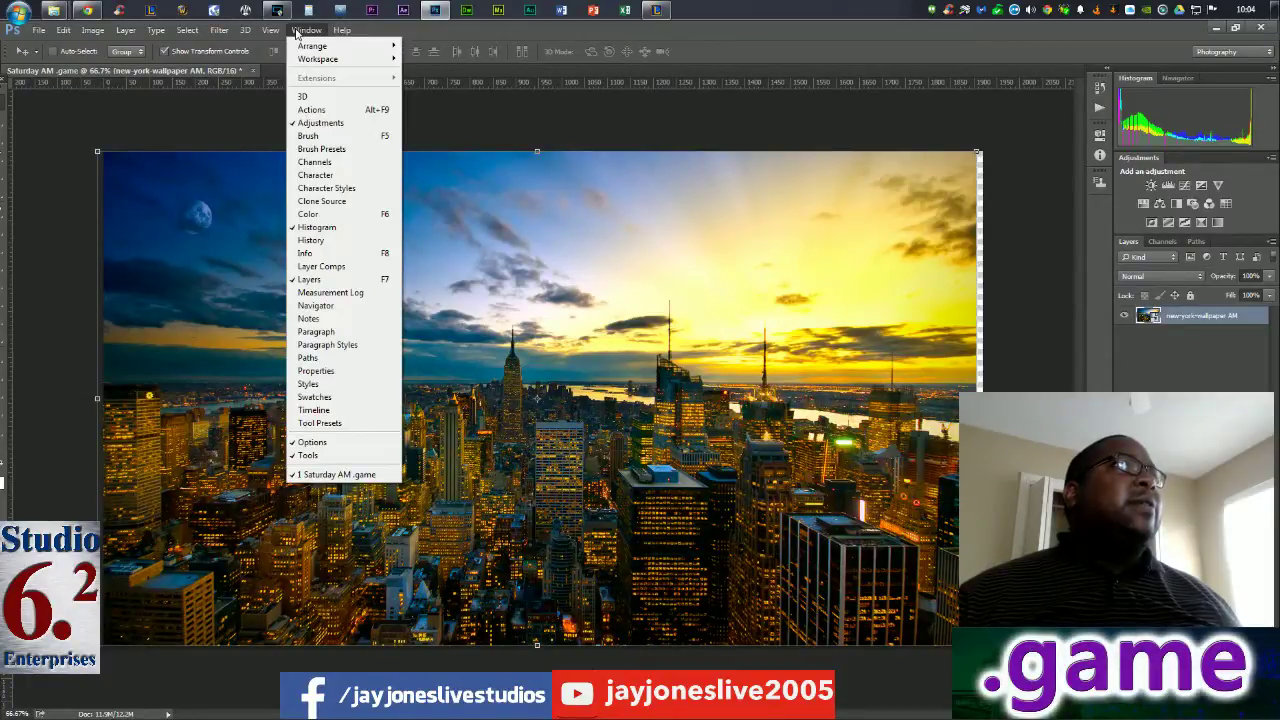
left_click(296, 31)
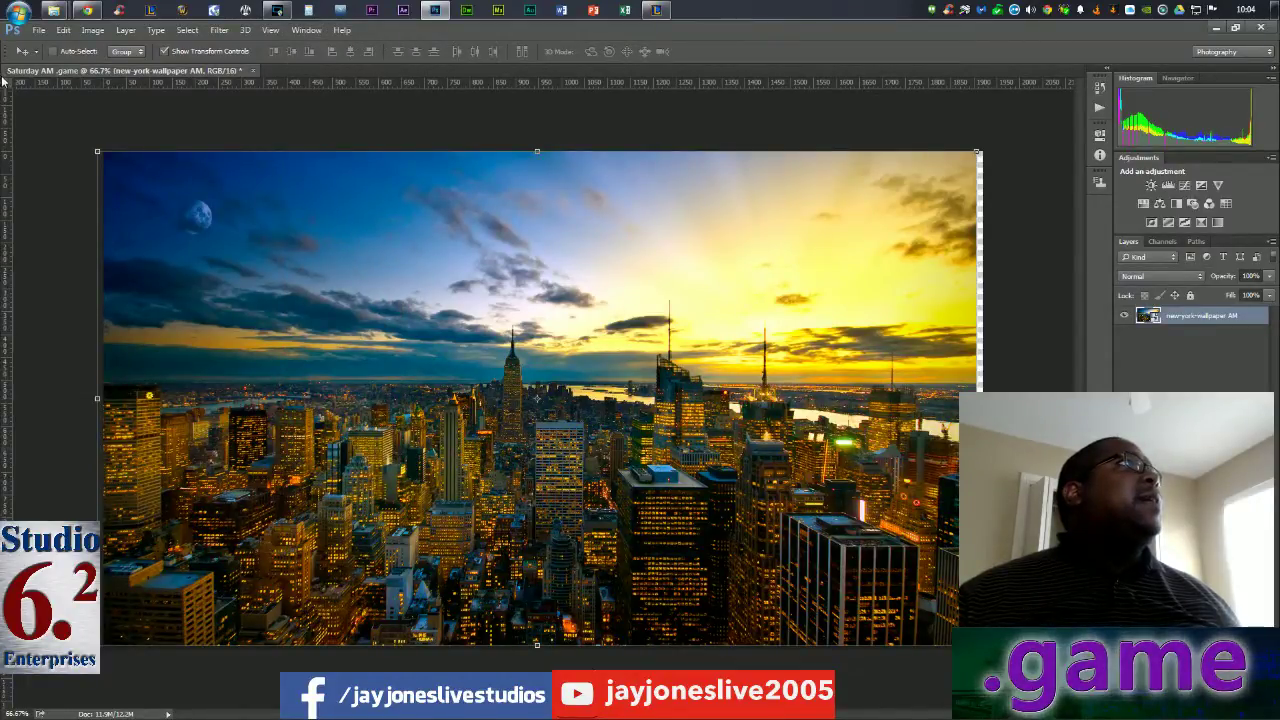
Switch from the Photography workspace back to Essentials (Default)
left_click(303, 30)
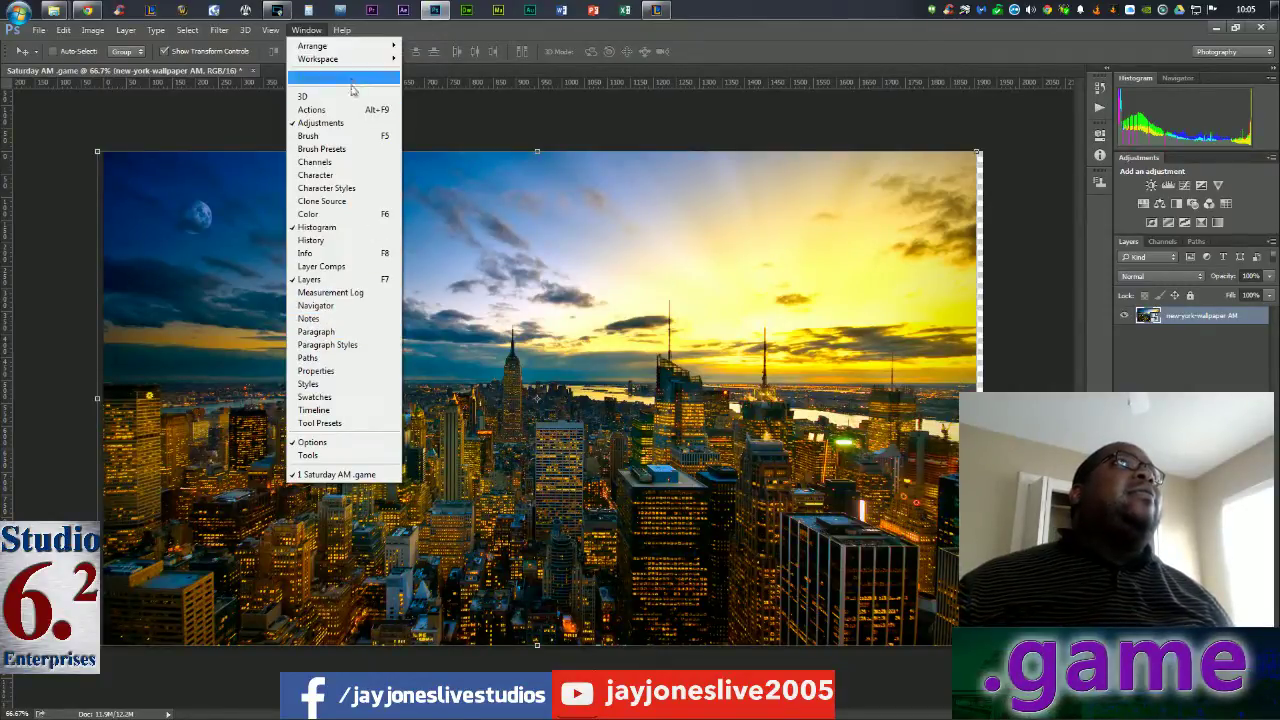
mouse_move(353, 46)
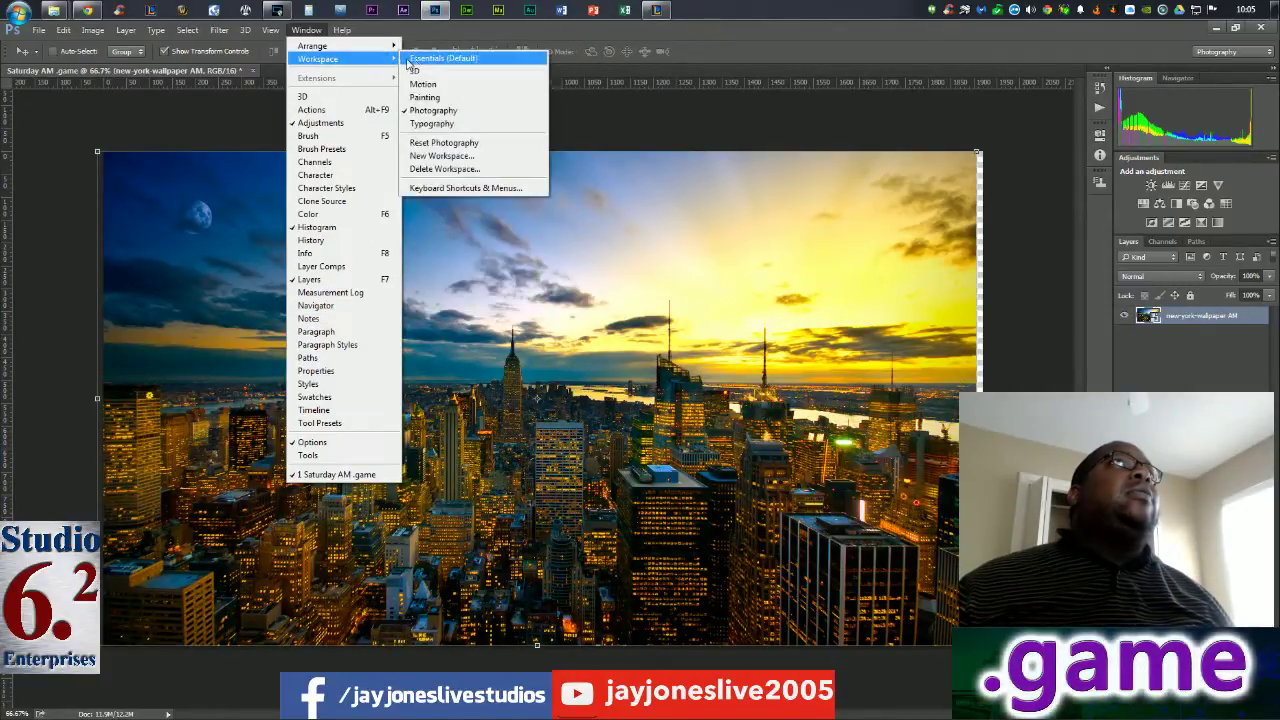
left_click(413, 58)
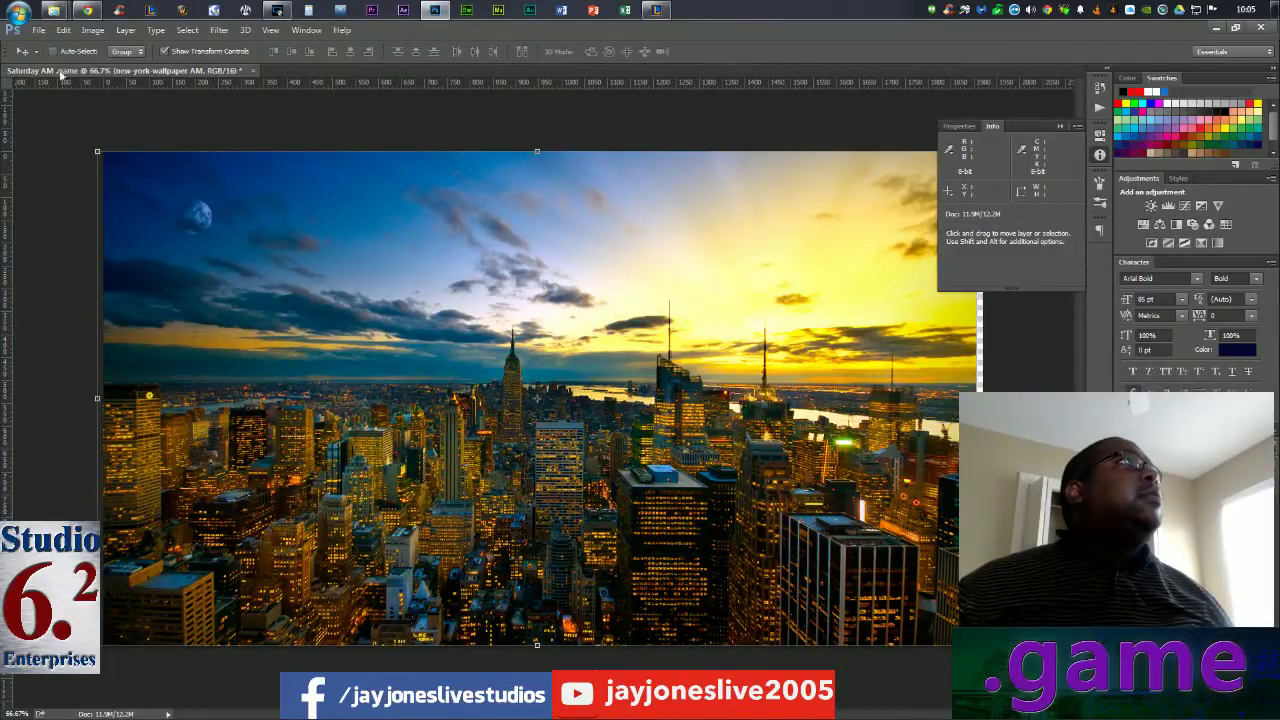
Show the Navigator panel and the Tool Presets panel
left_click(306, 30)
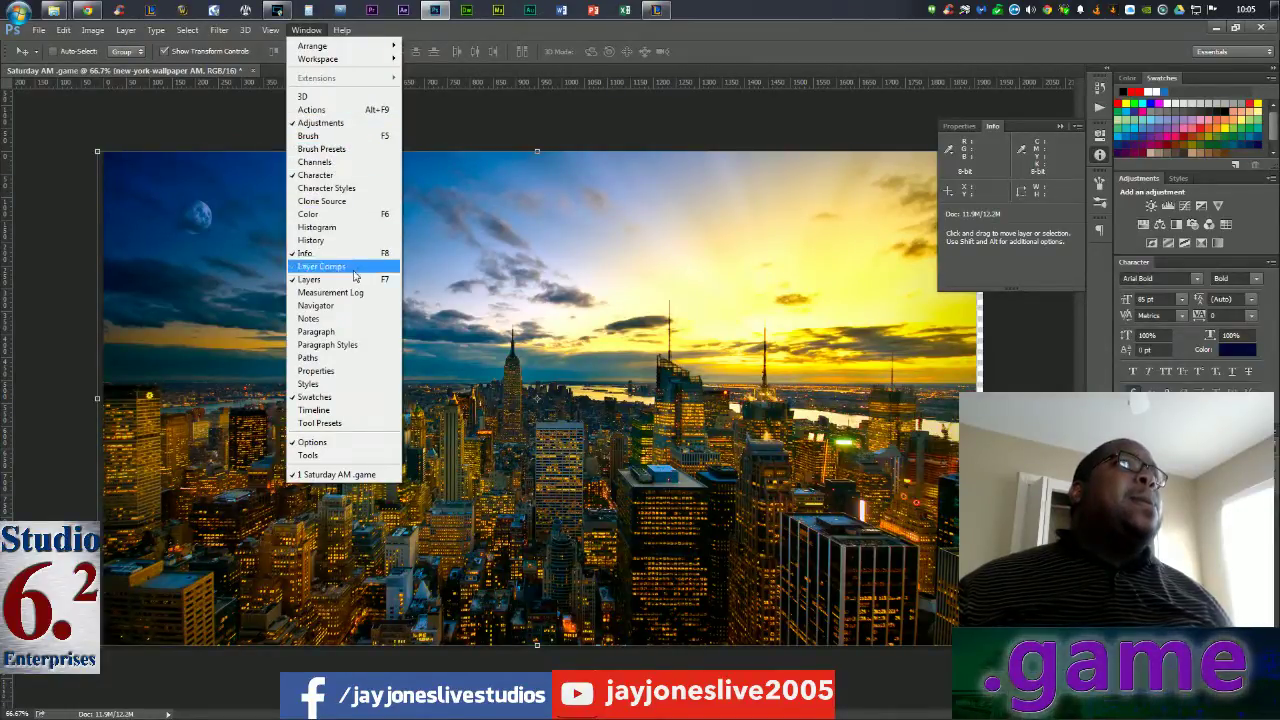
left_click(364, 306)
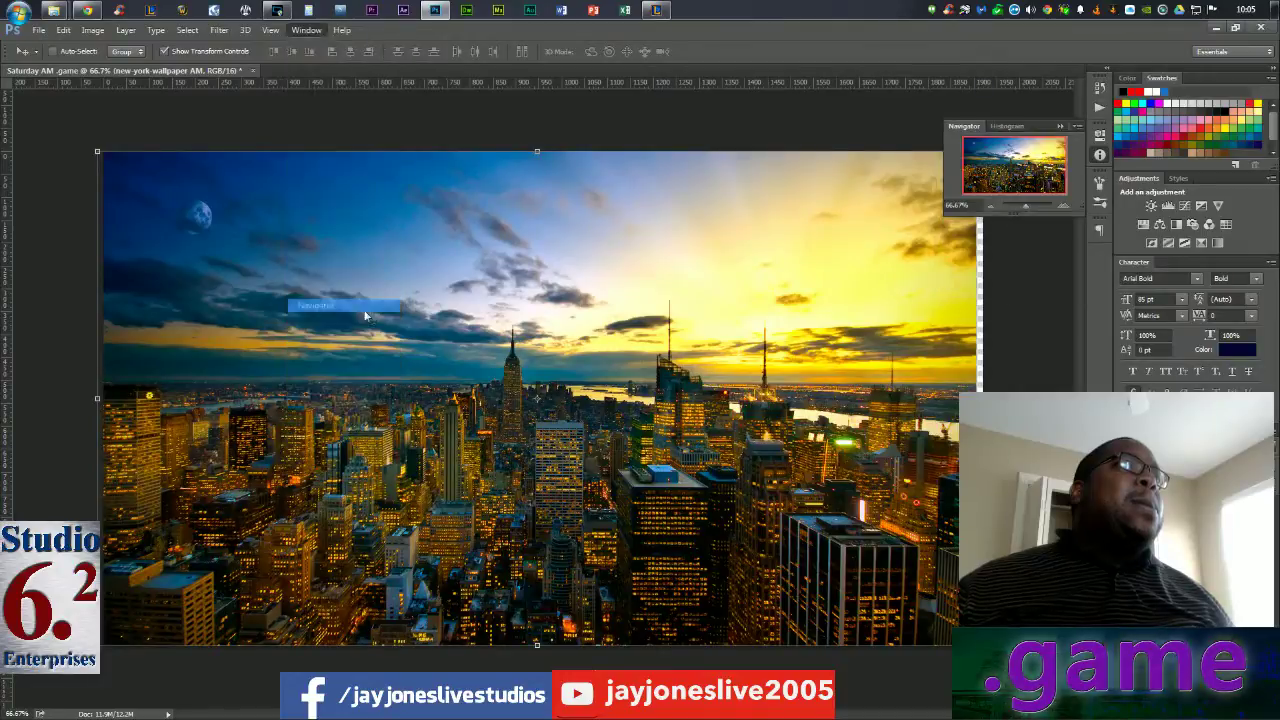
left_click(307, 30)
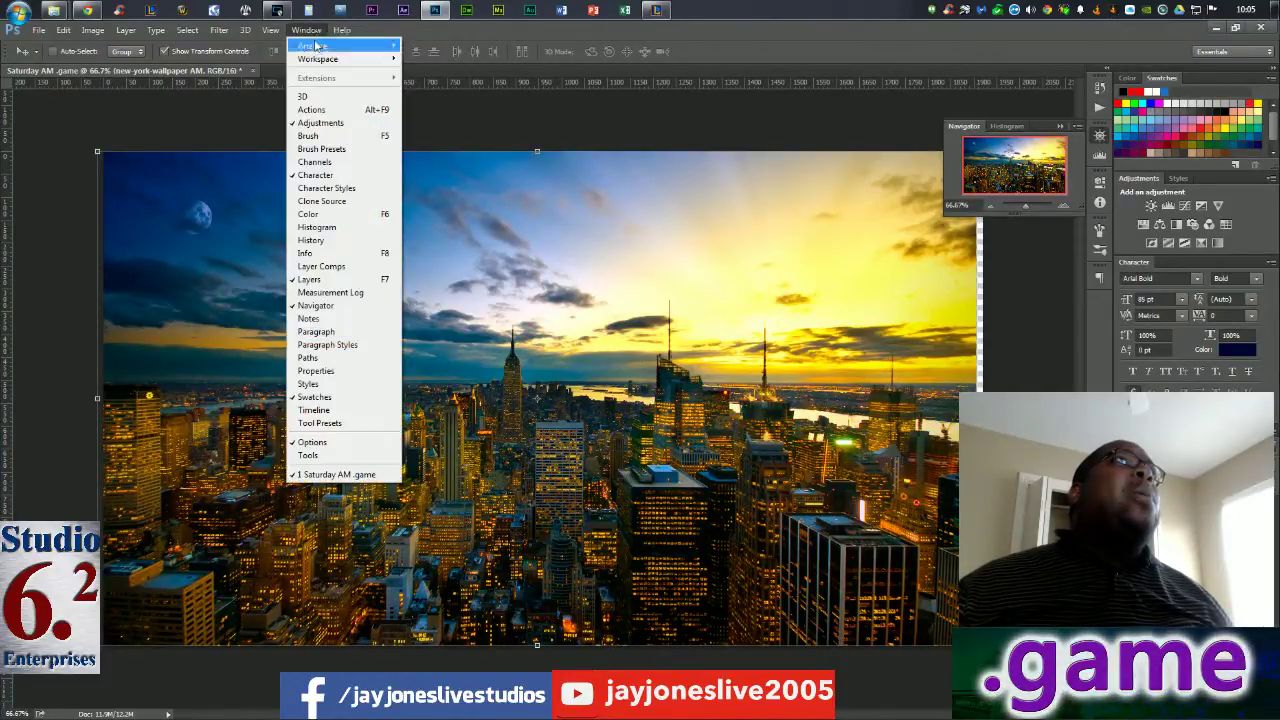
left_click(381, 427)
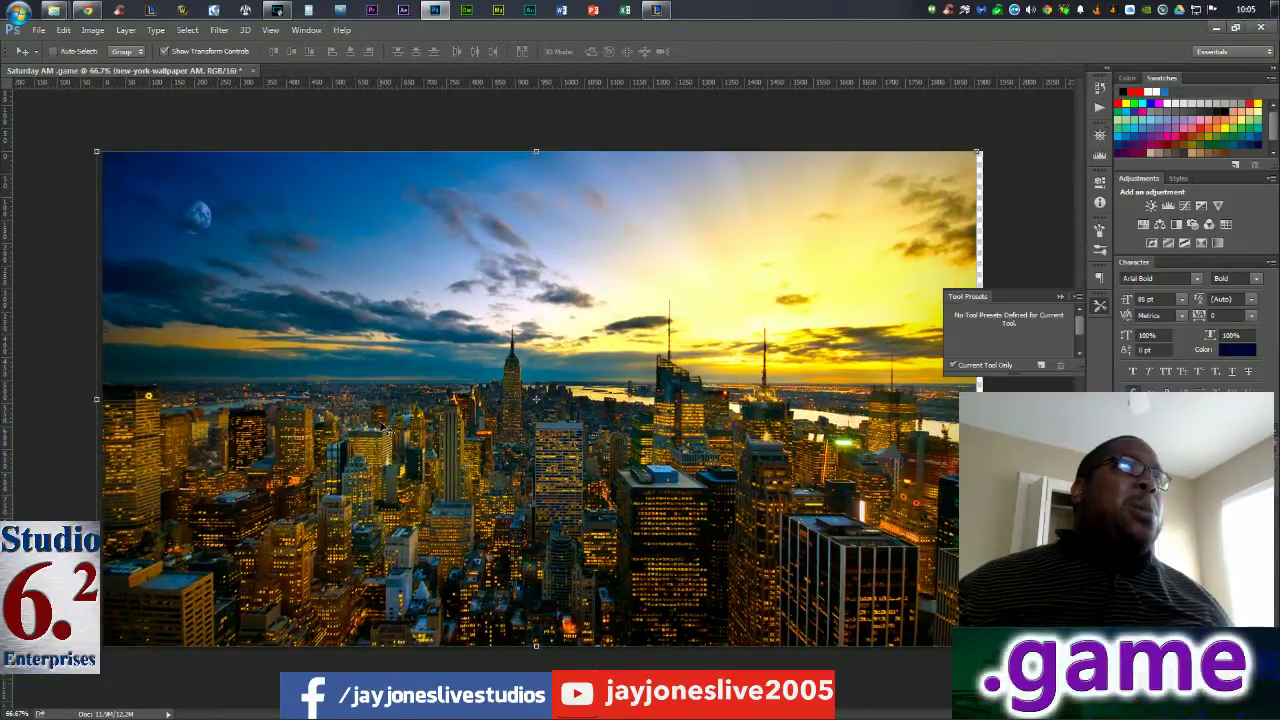
Show the Color panel and the Layer Comps panel
left_click(306, 31)
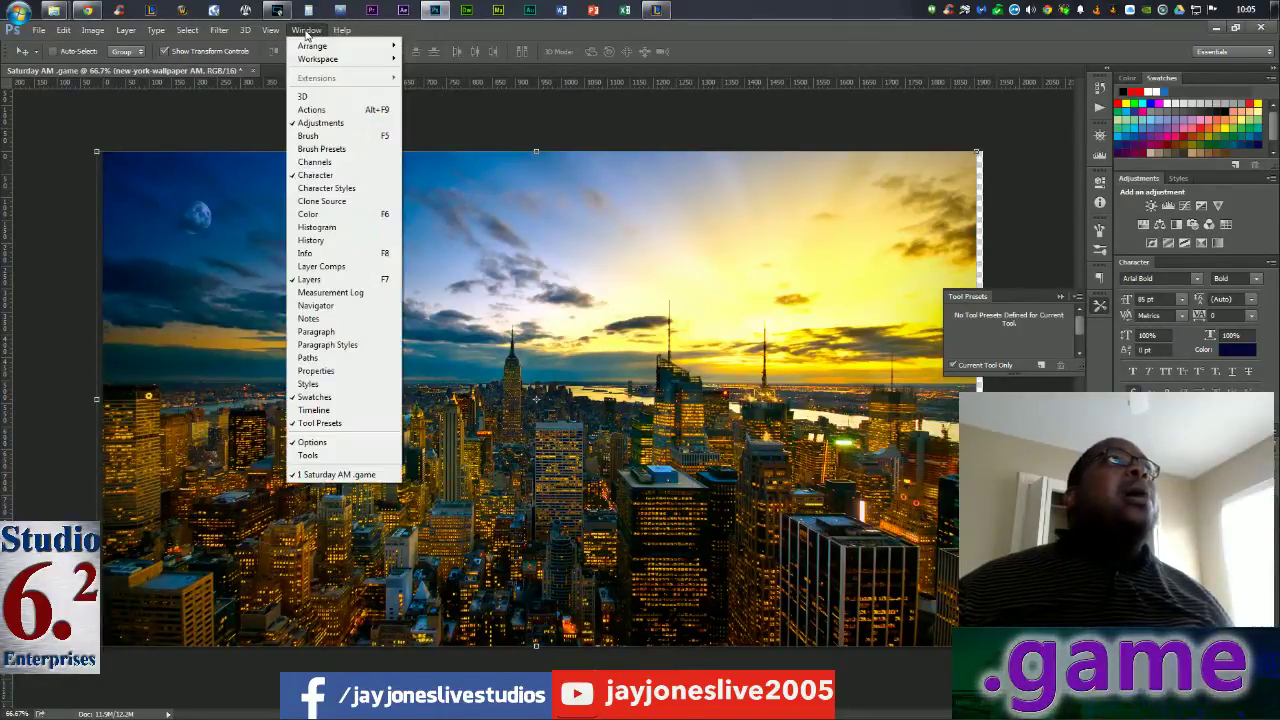
mouse_move(313, 50)
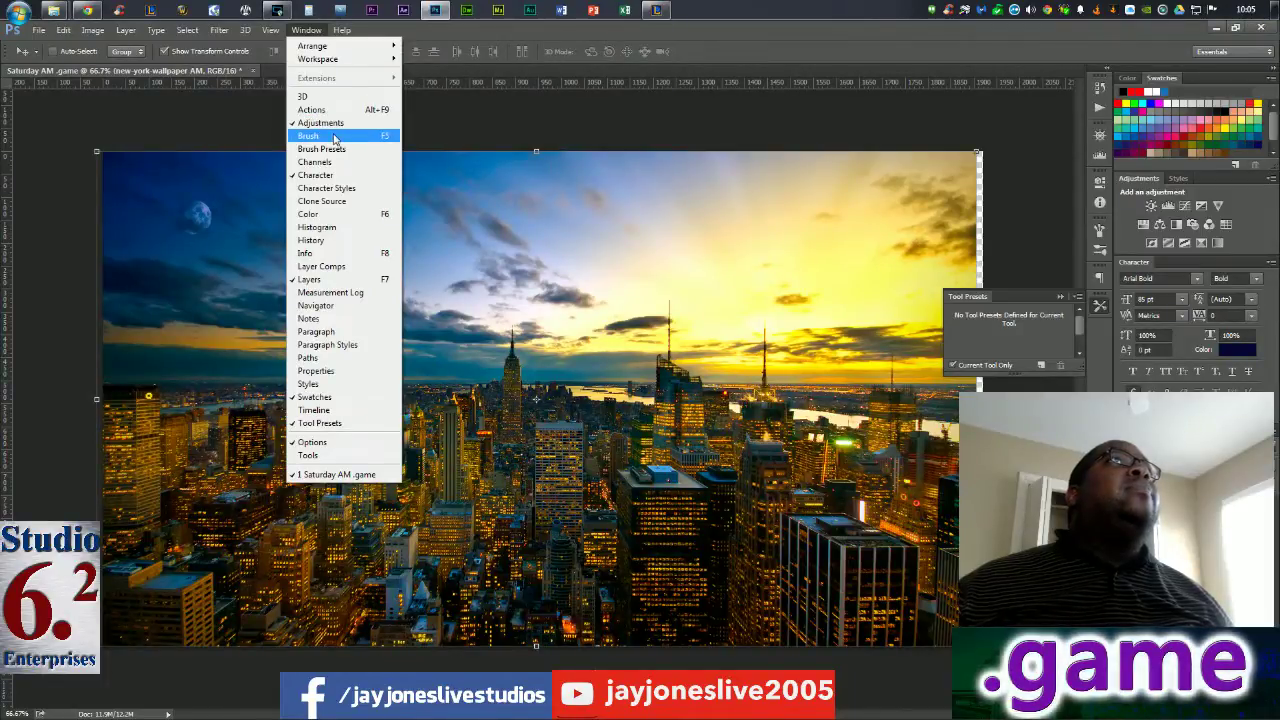
left_click(357, 215)
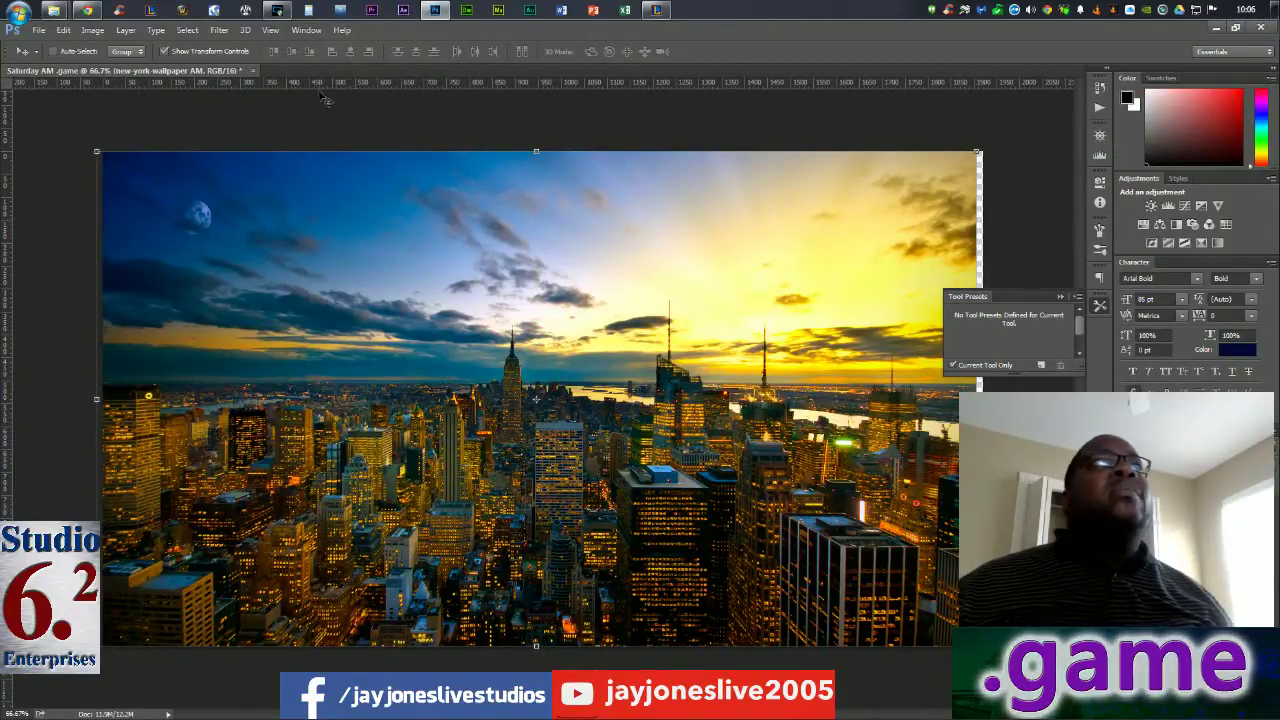
left_click(298, 31)
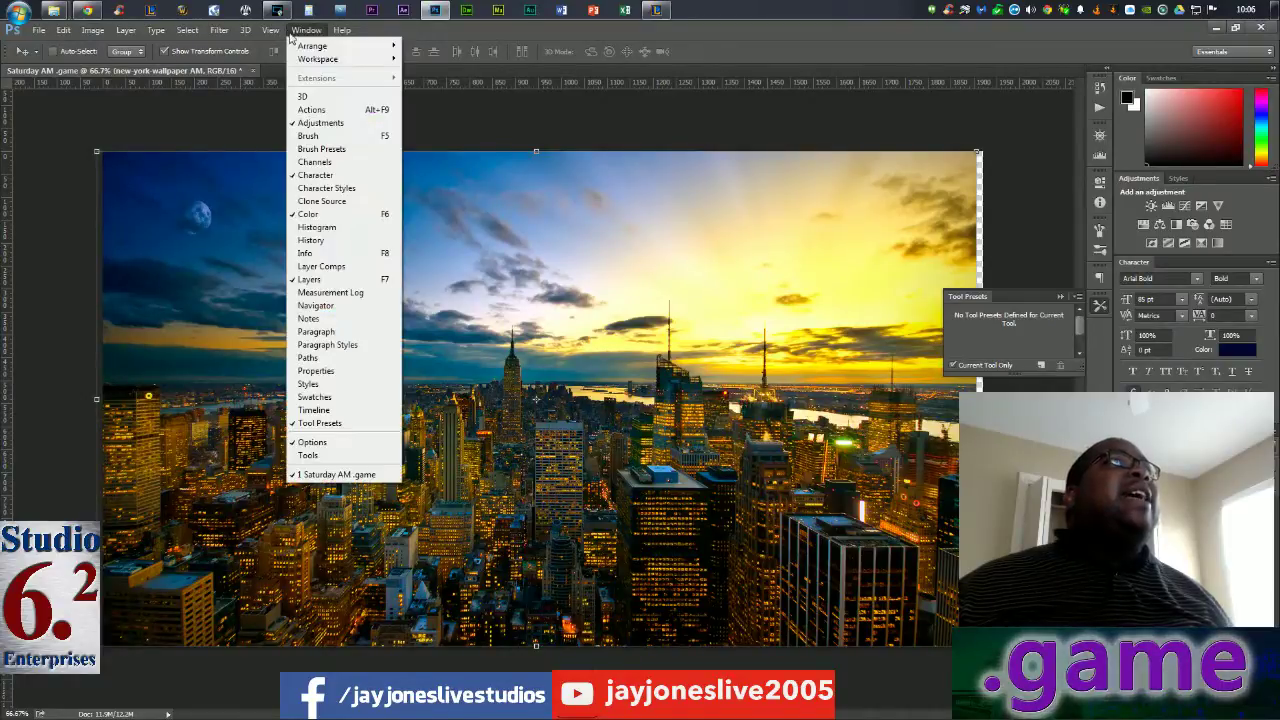
left_click(367, 270)
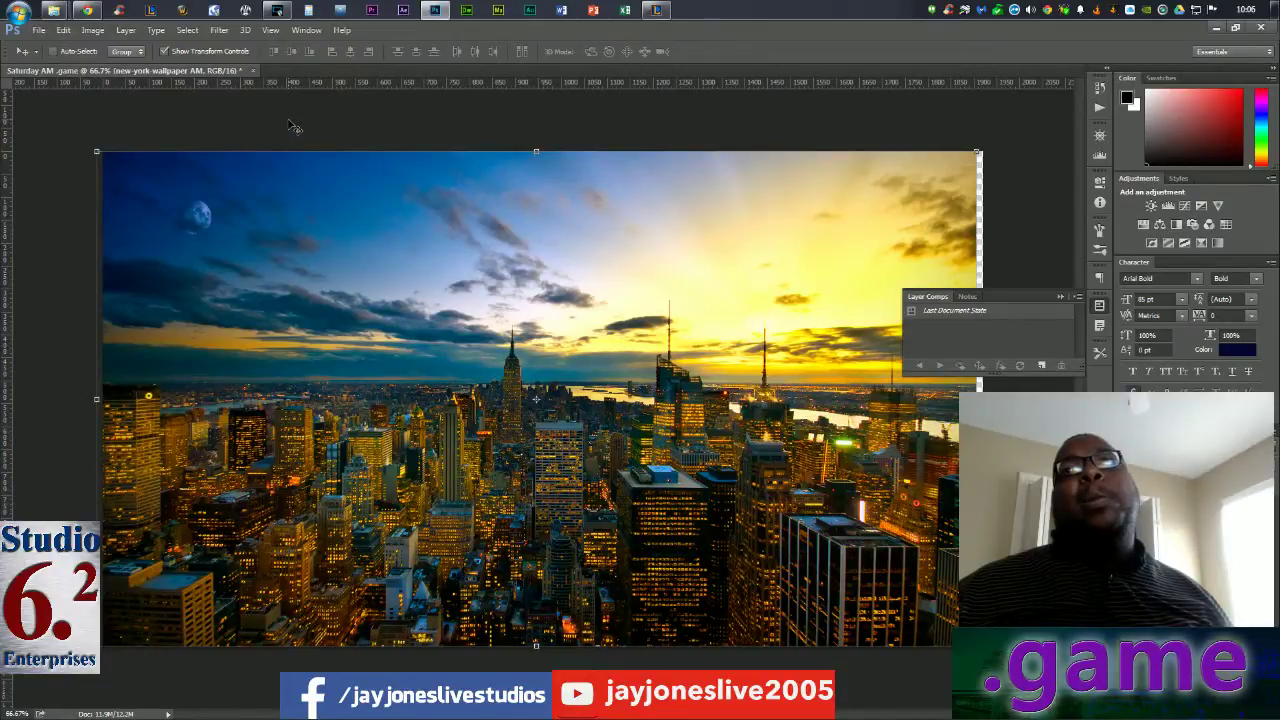
Bring up the Navigator panel again and the Brush Presets panel
left_click(307, 30)
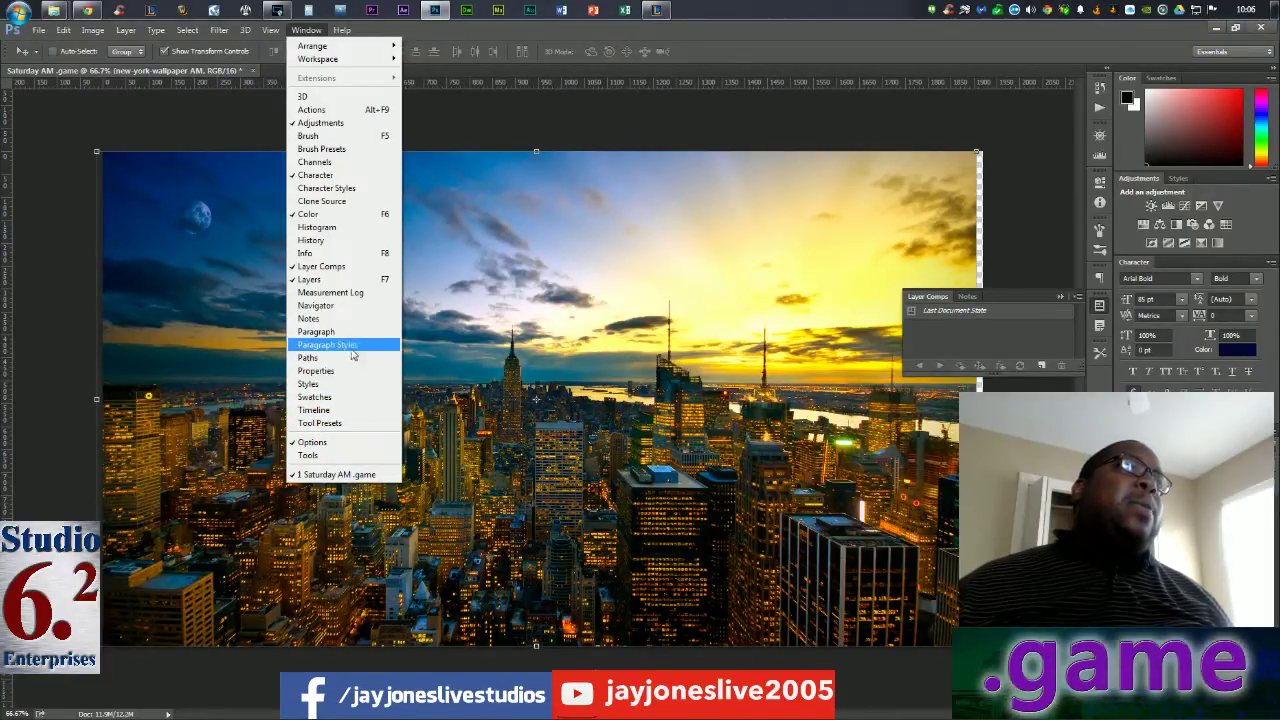
left_click(343, 306)
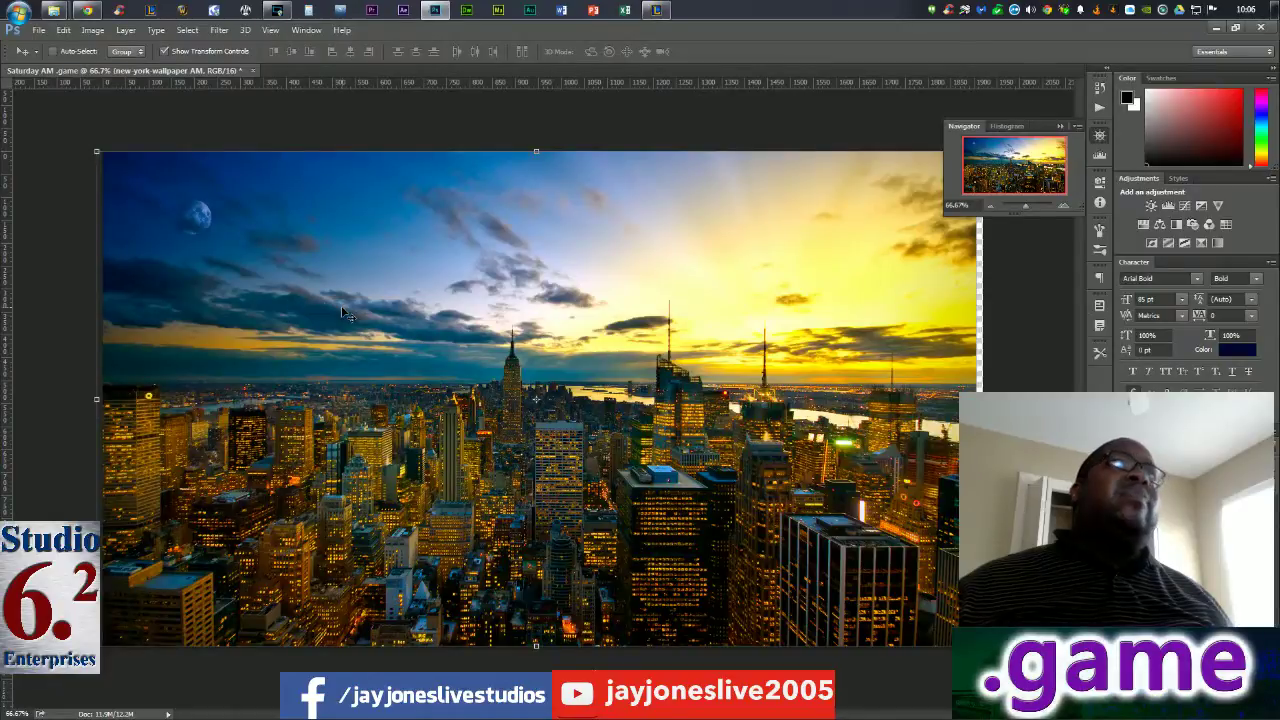
left_click(303, 31)
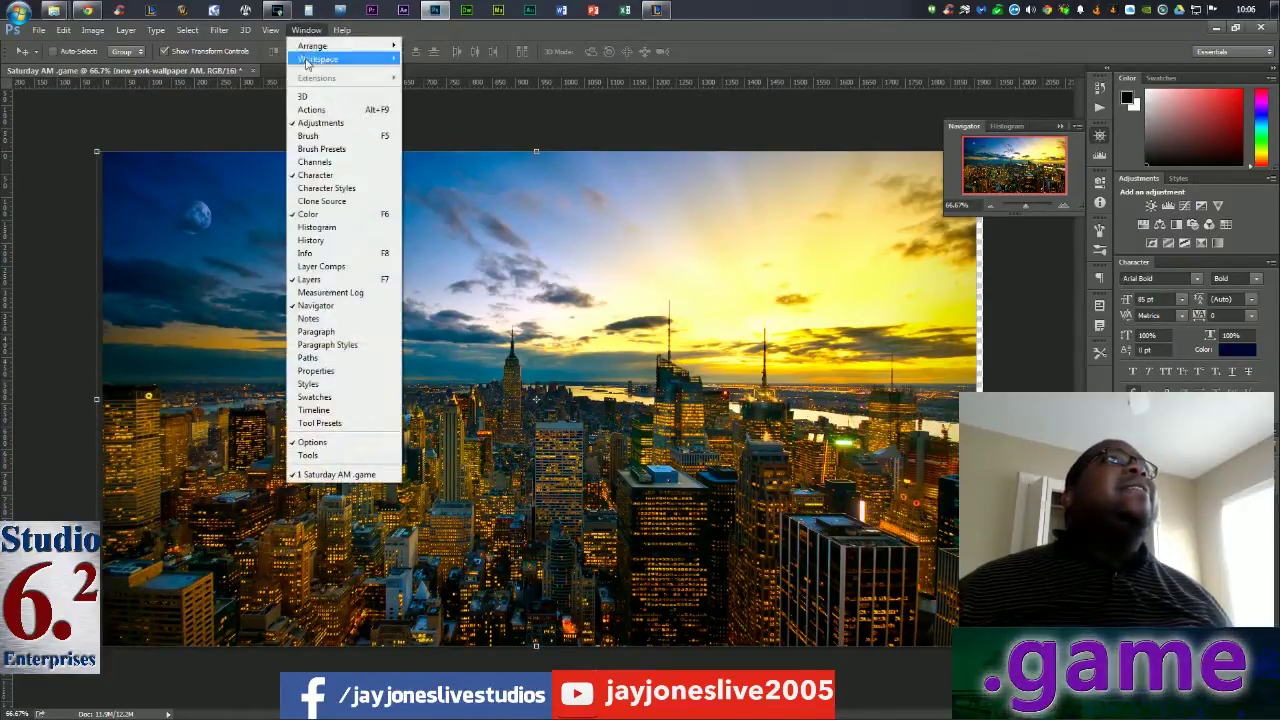
left_click(321, 149)
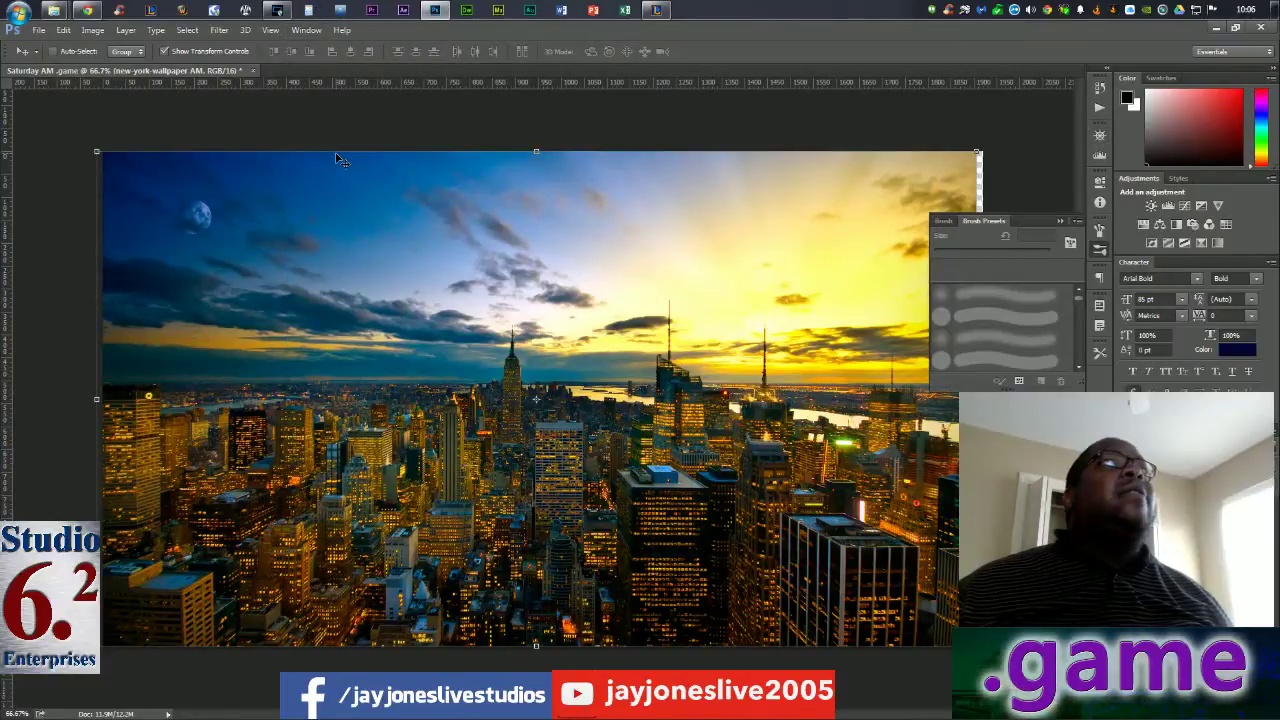
Bring up the Actions panel and the Brush panel
left_click(307, 30)
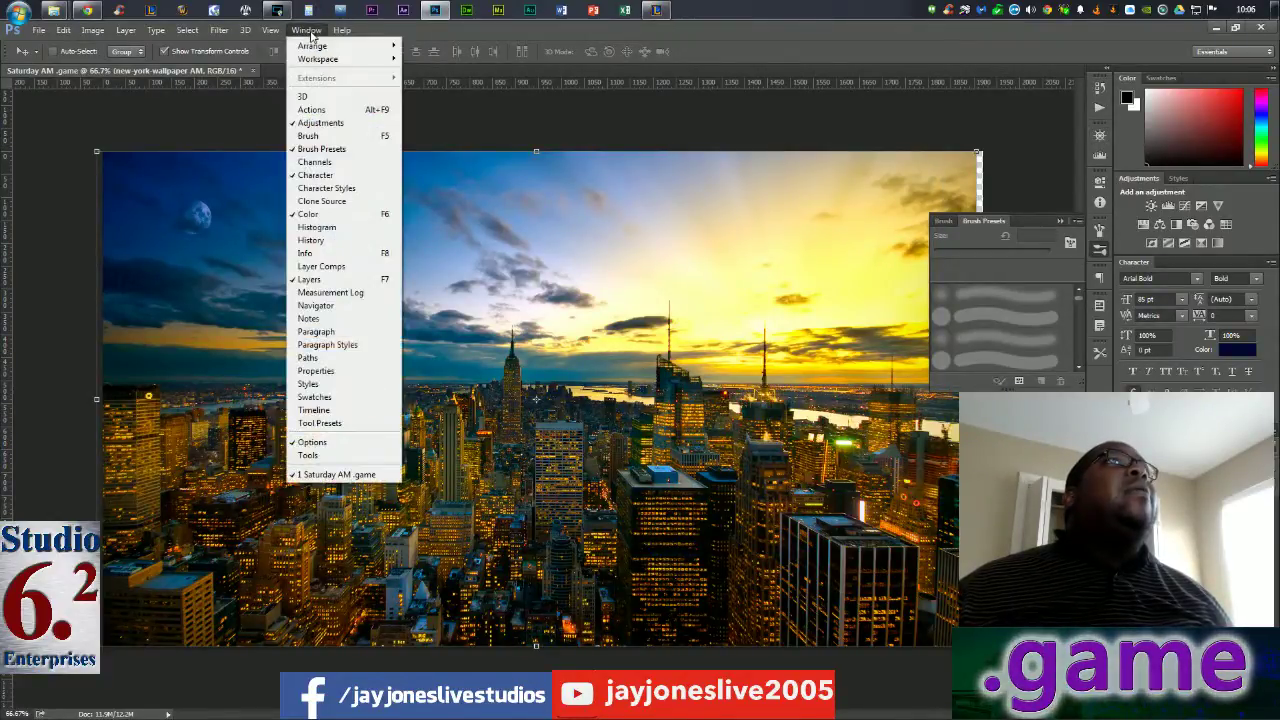
left_click(336, 110)
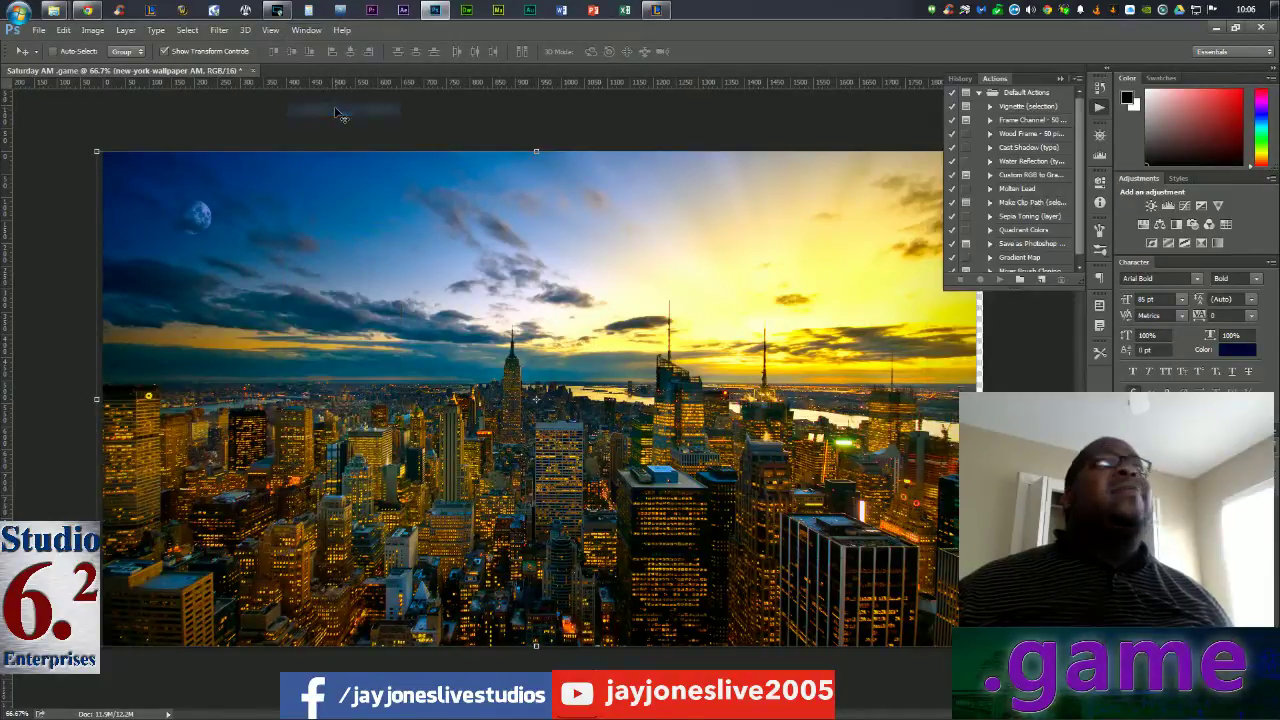
left_click(306, 30)
mouse_move(271, 31)
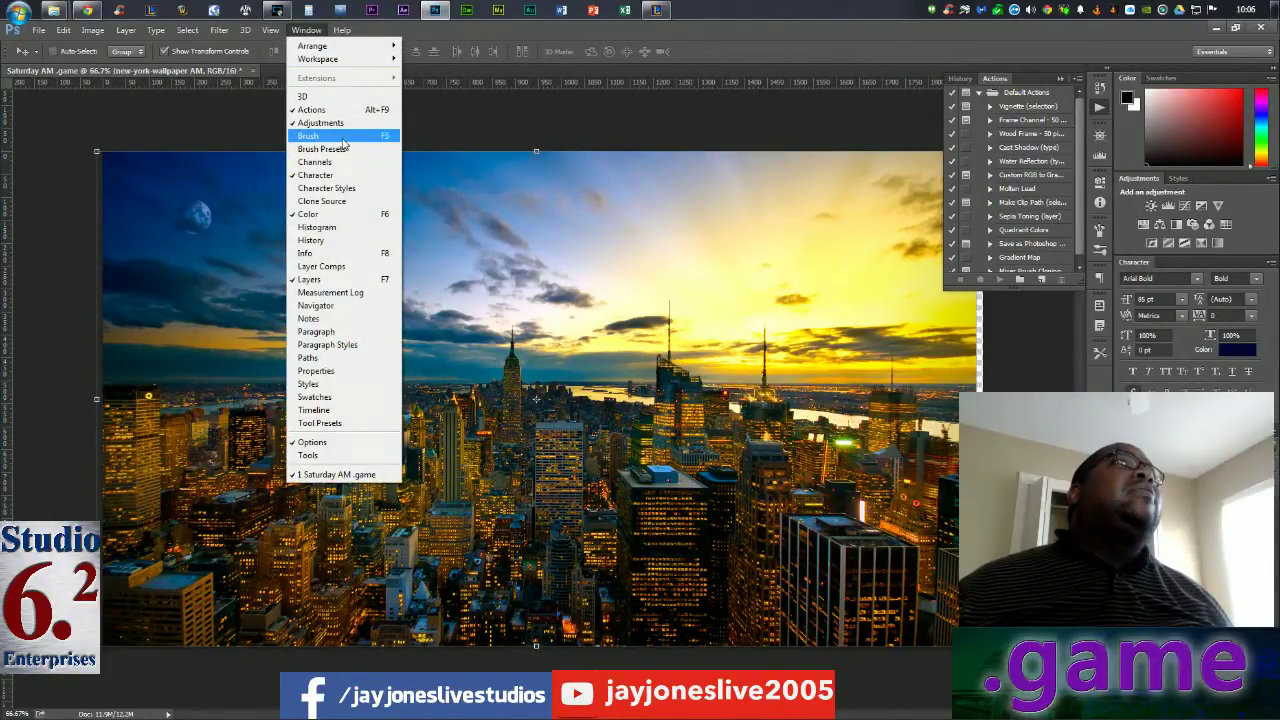
left_click(342, 137)
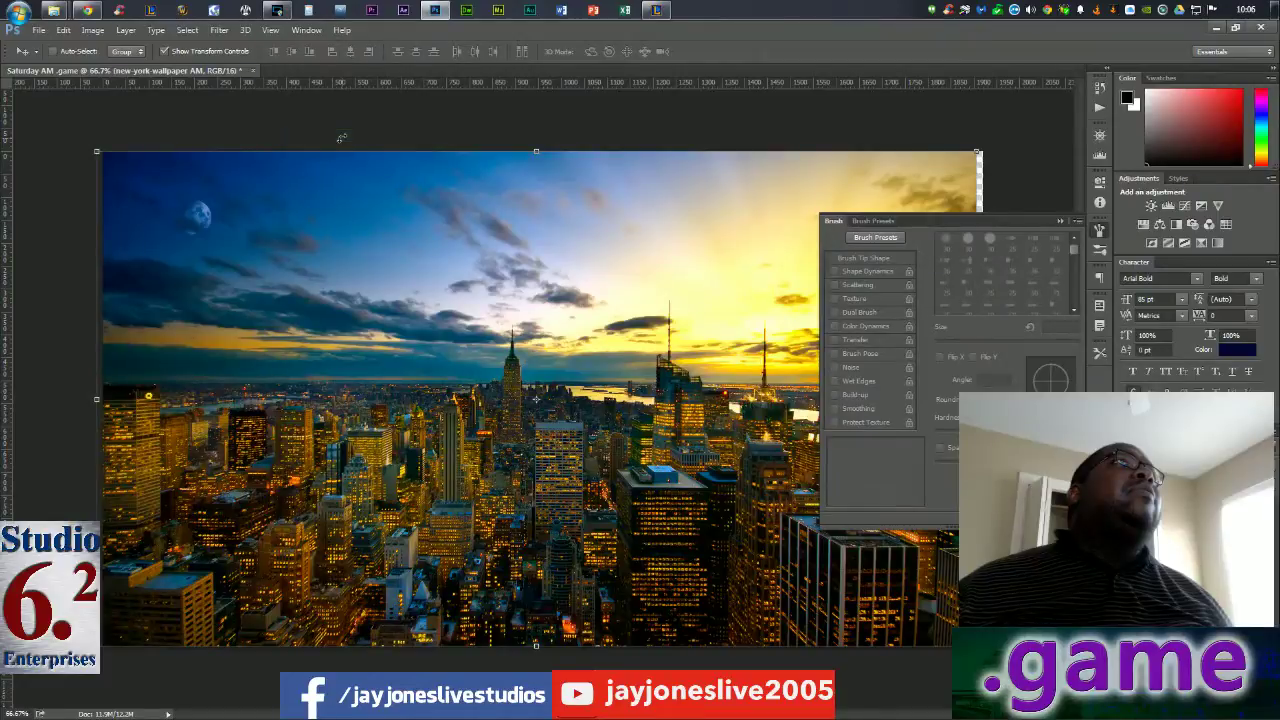
Show the Tools panel and place it floating beside the canvas, clear of the document name
left_click(307, 30)
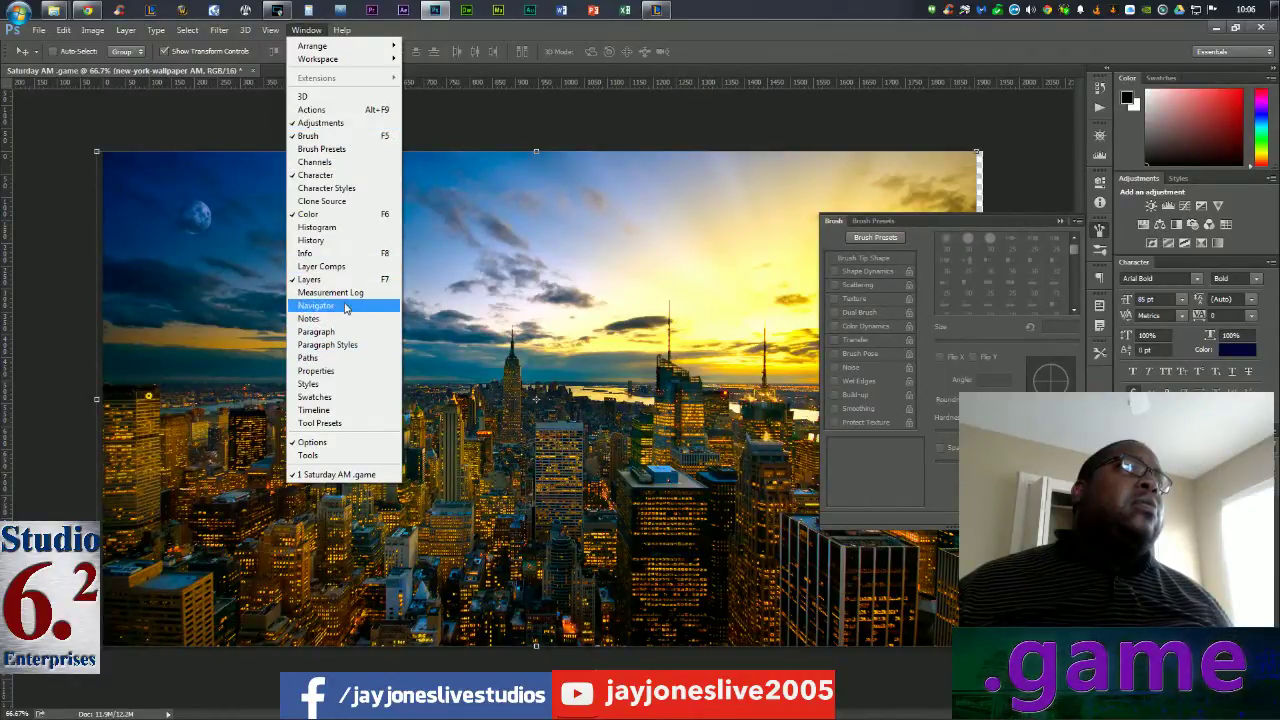
left_click(361, 457)
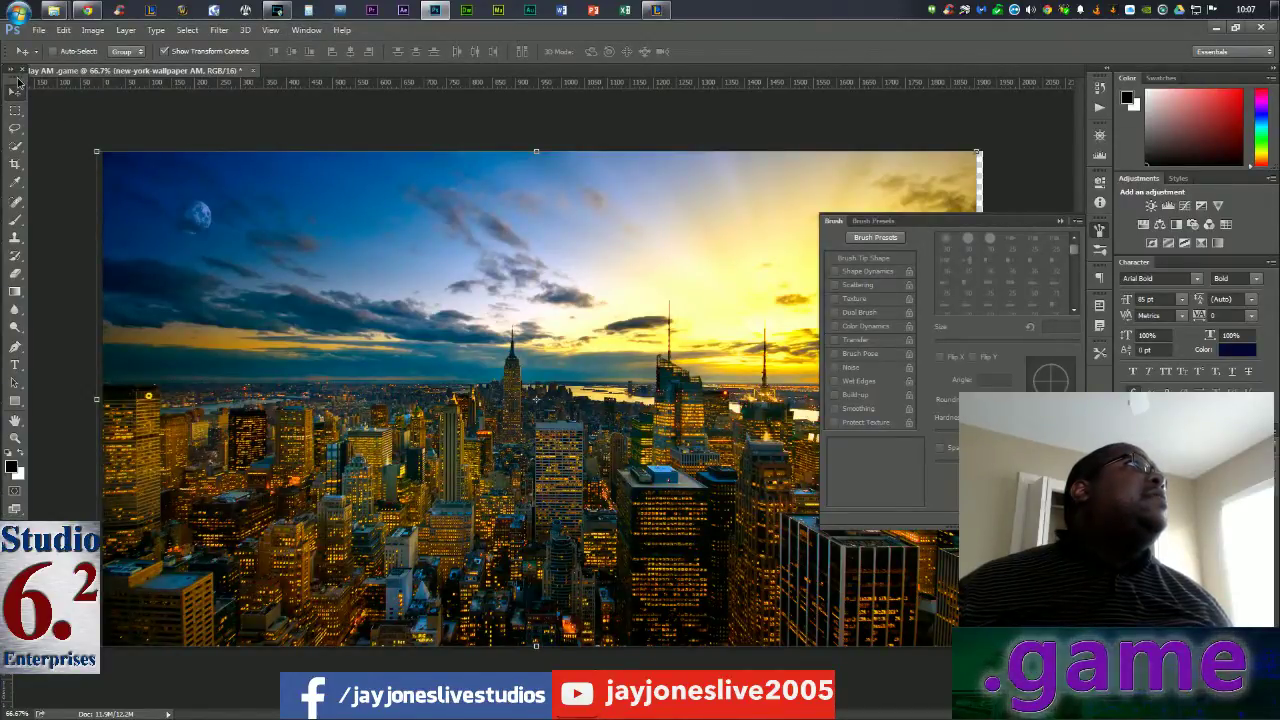
left_click_drag(18, 82, 4, 126)
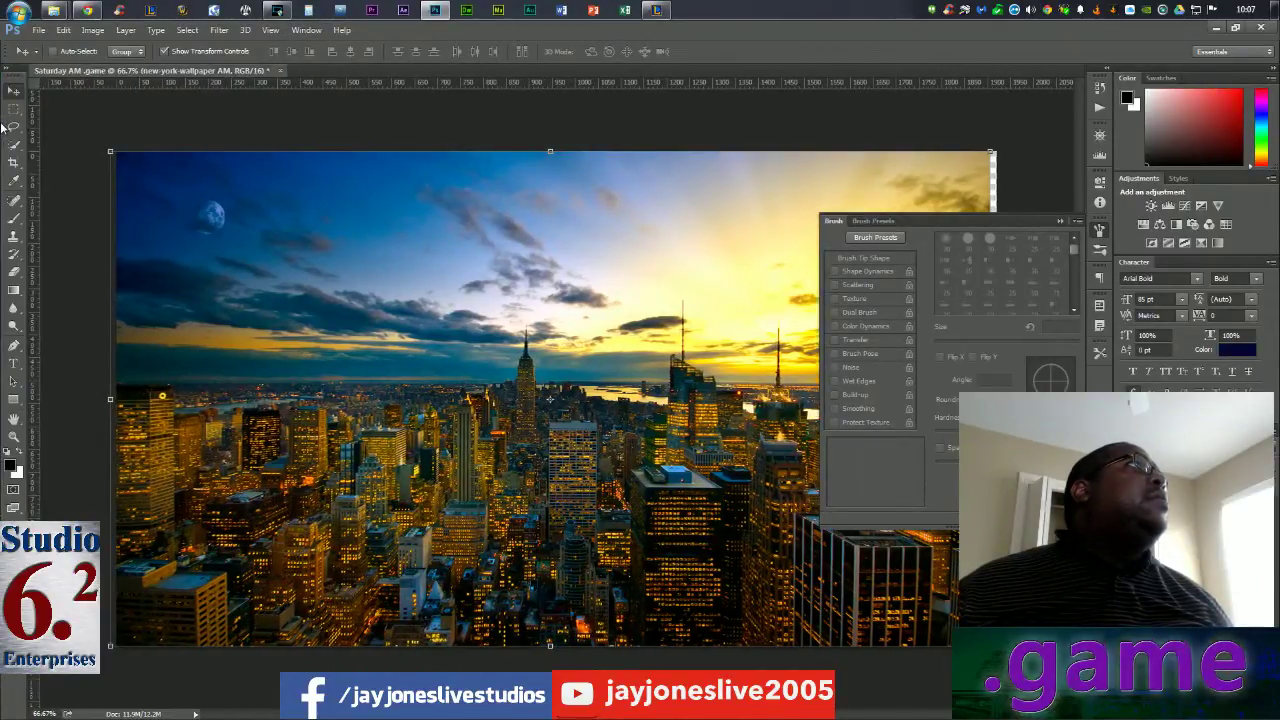
left_click_drag(12, 80, 28, 160)
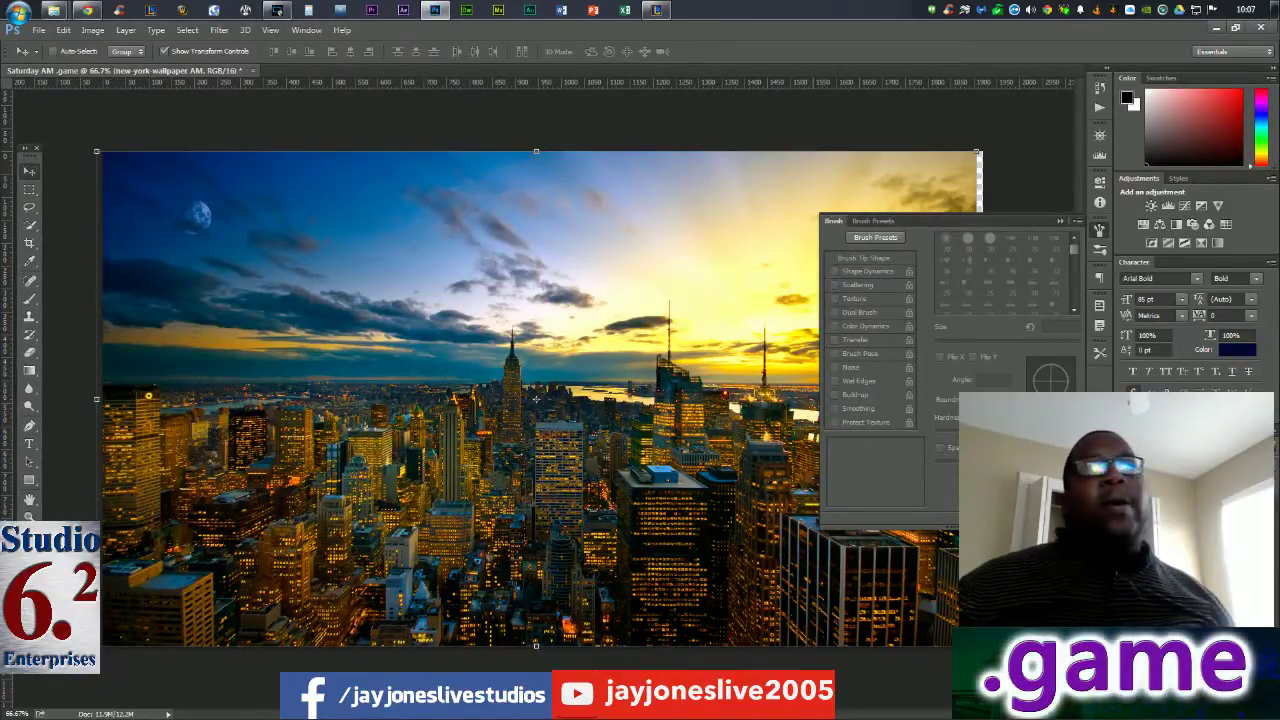
Scale the skyline layer to 82.96% and reposition it to cover the whole canvas, collapsing the Brush panel
left_click_drag(977, 646, 1008, 664)
left_click_drag(821, 575, 814, 574)
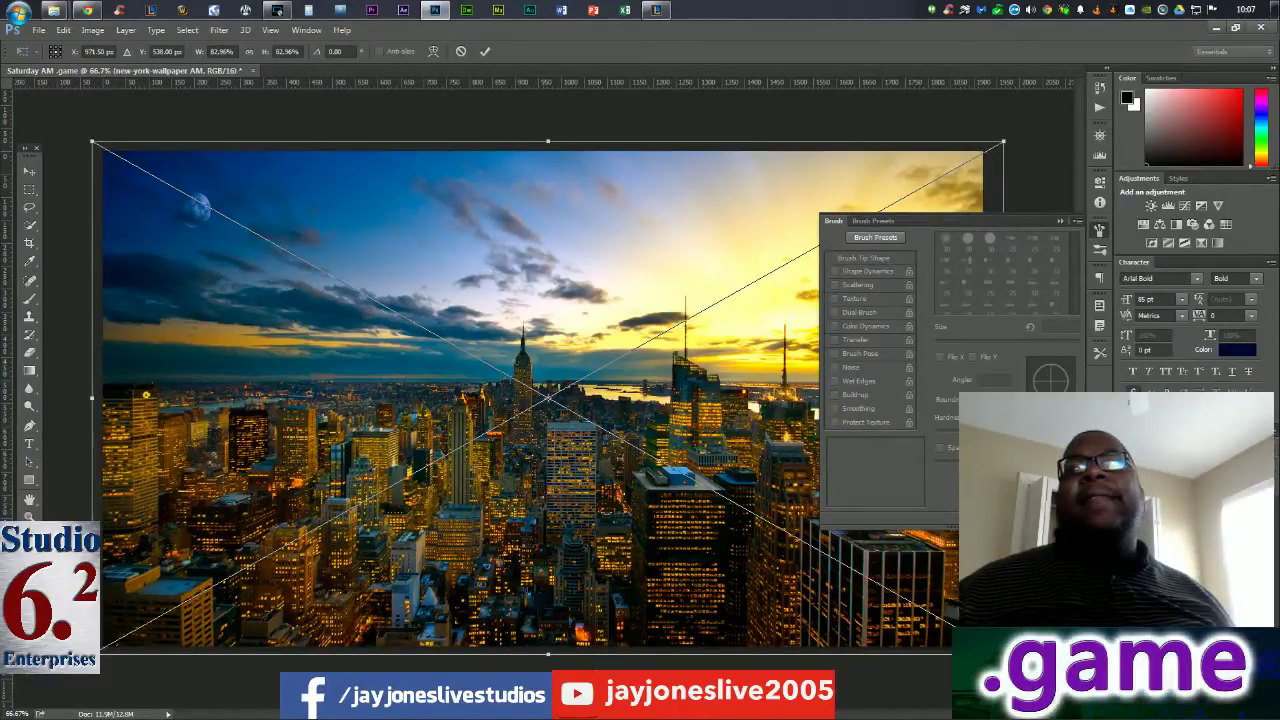
left_click(1061, 221)
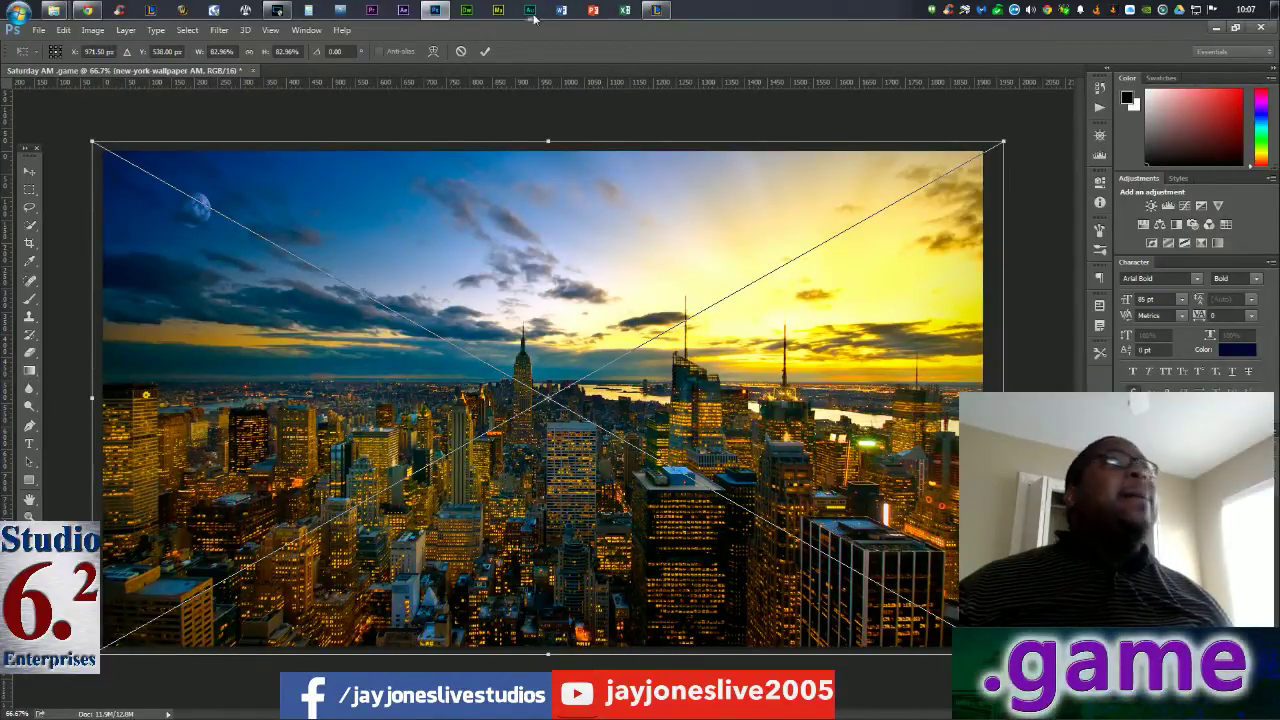
left_click(484, 51)
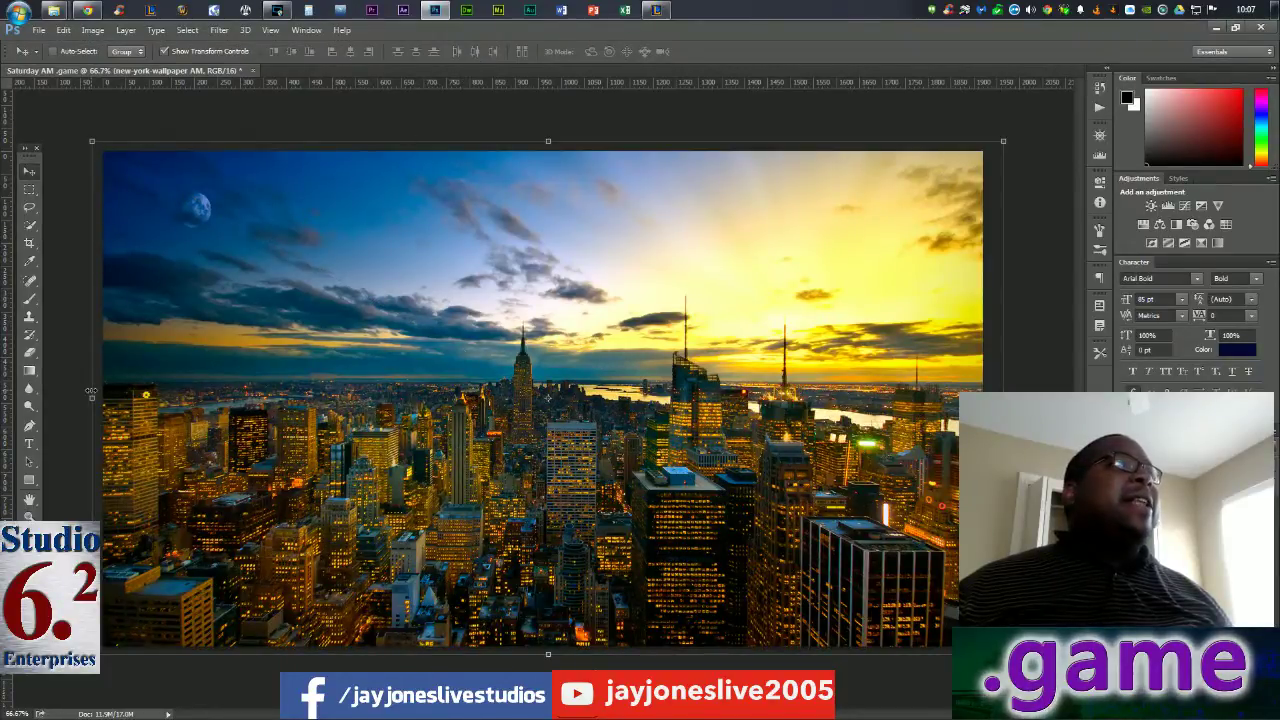
Add the text ".game" centered over the lower buildings of the skyline and select all of its characters
left_click(29, 443)
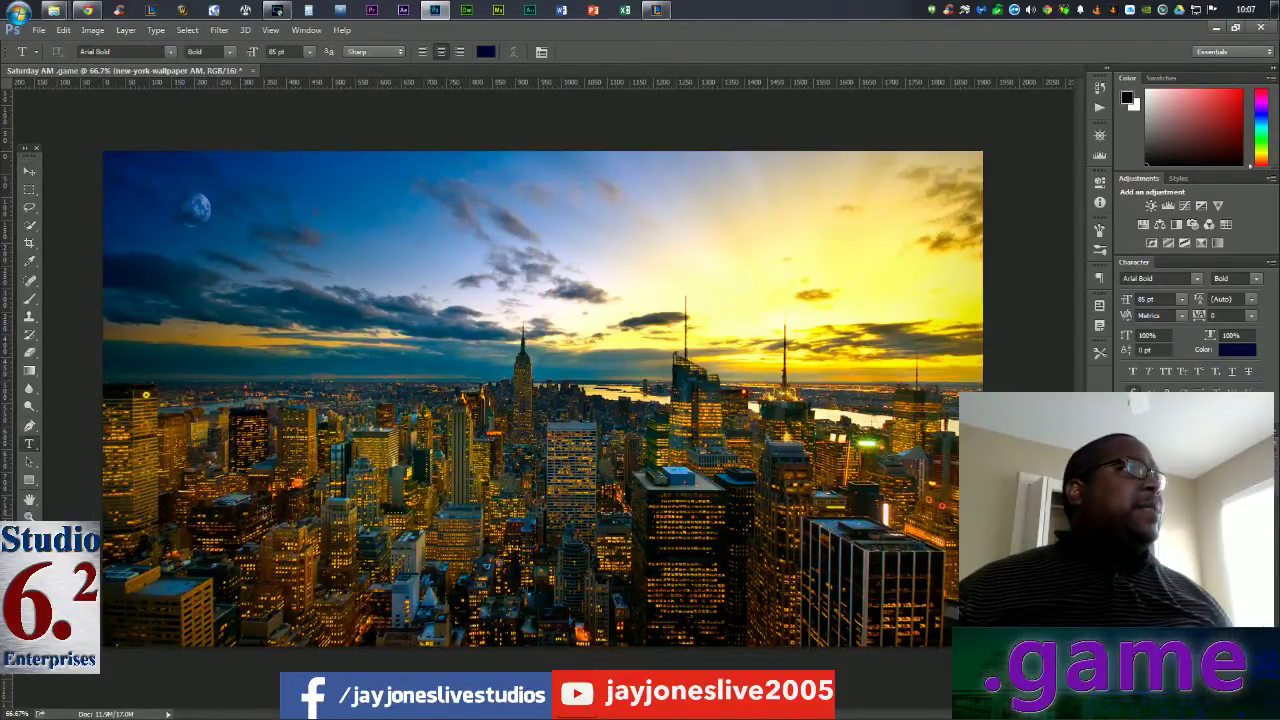
left_click(534, 541)
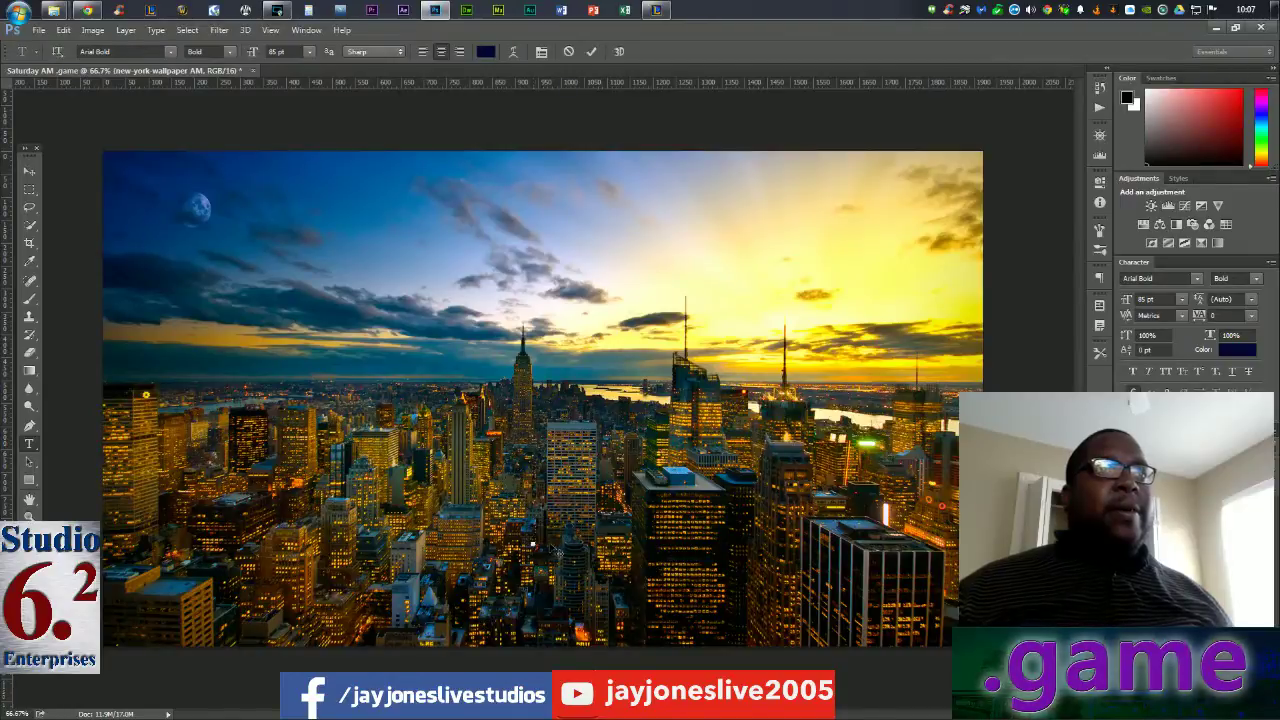
type(".")
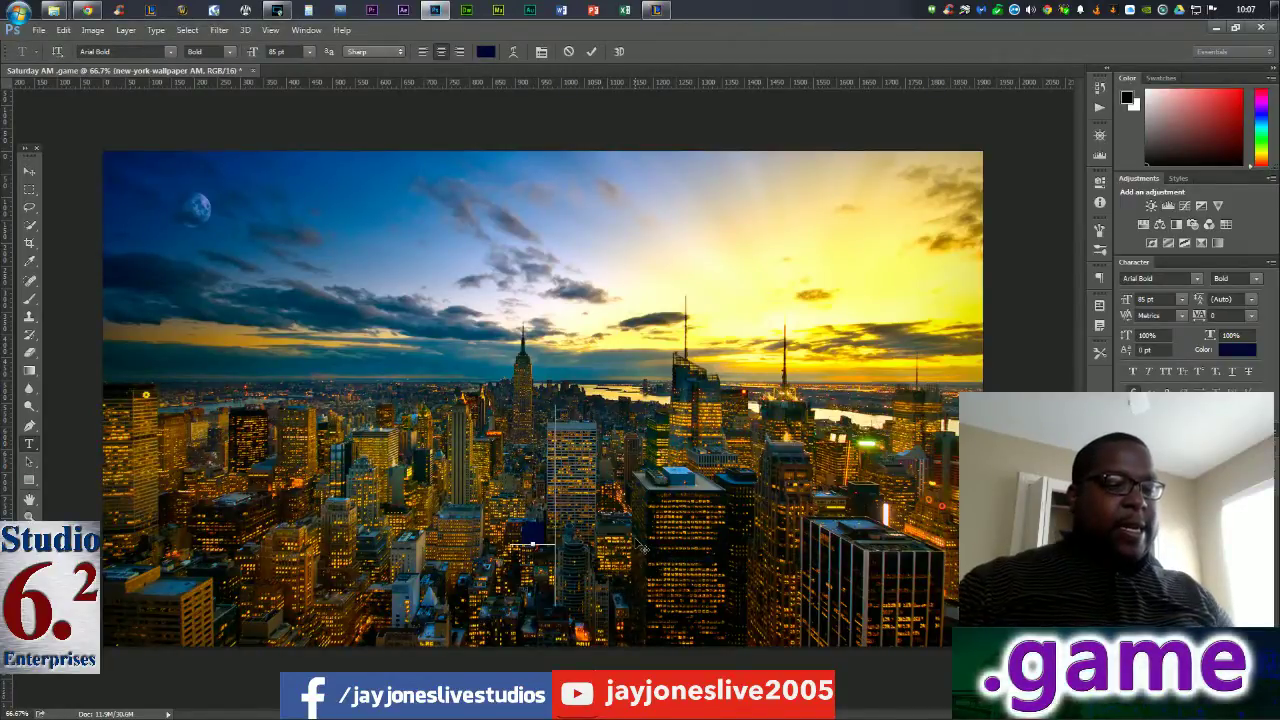
type("game")
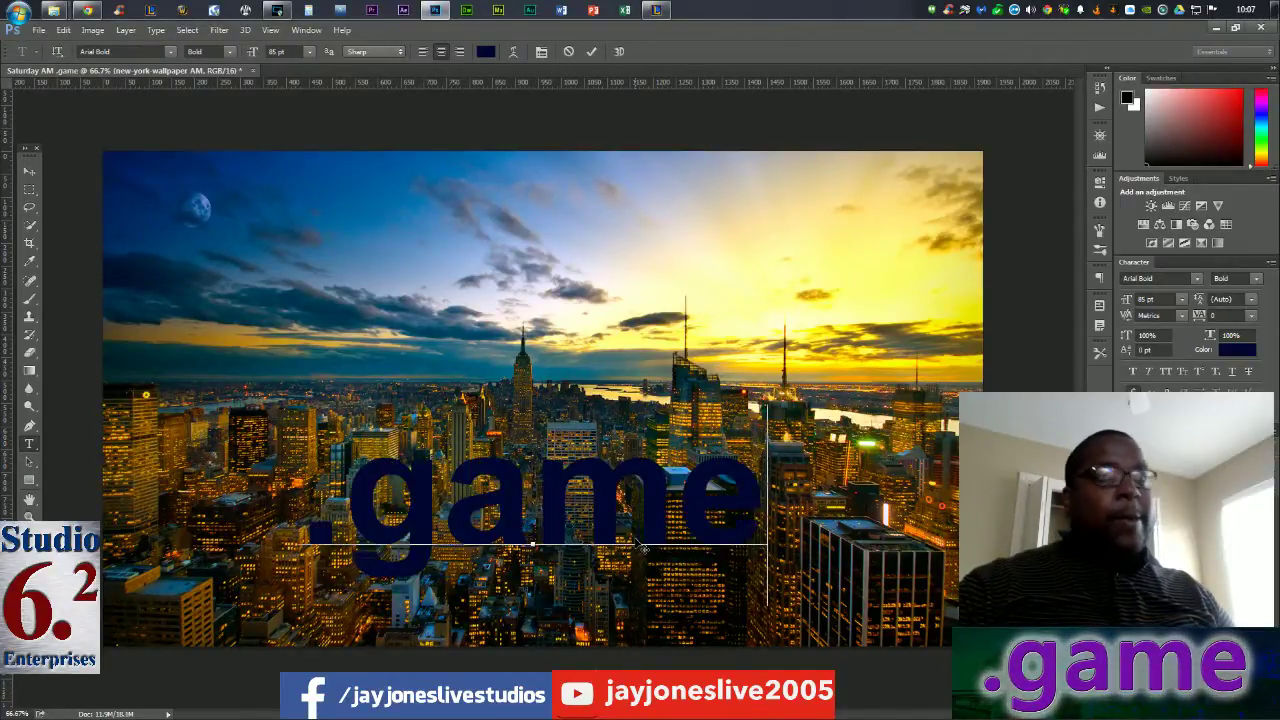
key("ctrl+a")
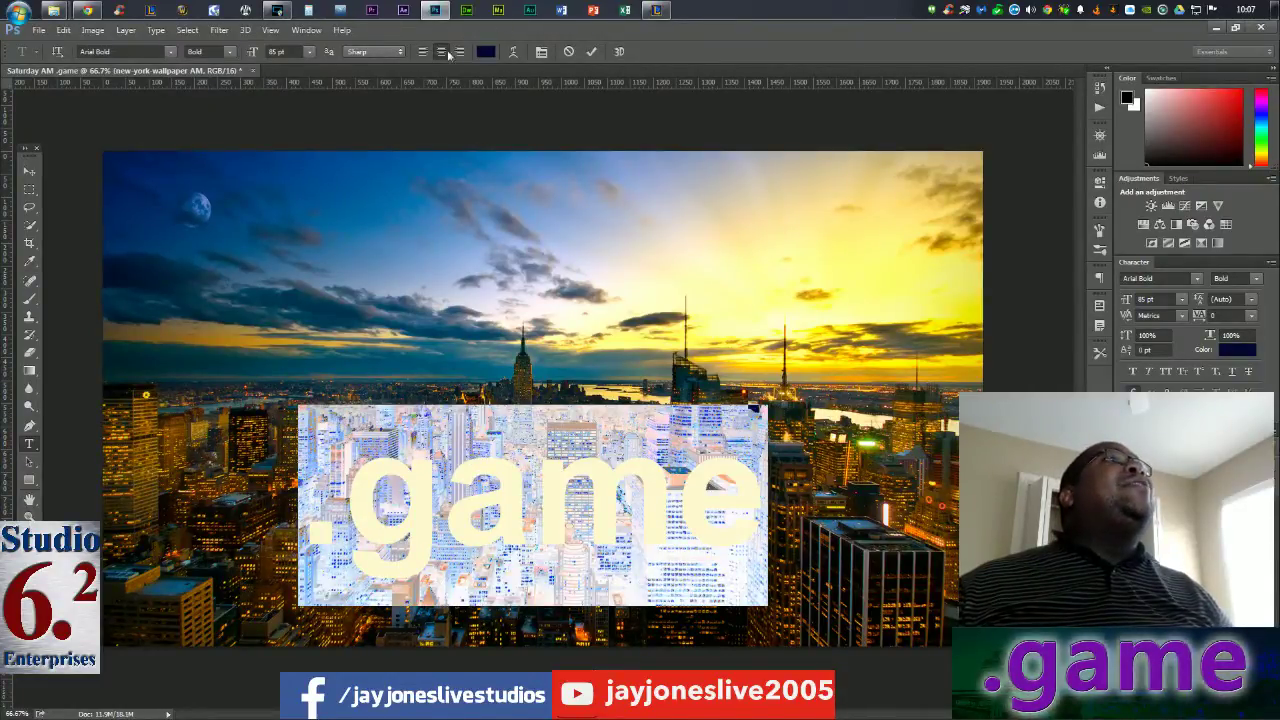
left_click(245, 30)
left_click(245, 30)
left_click(245, 30)
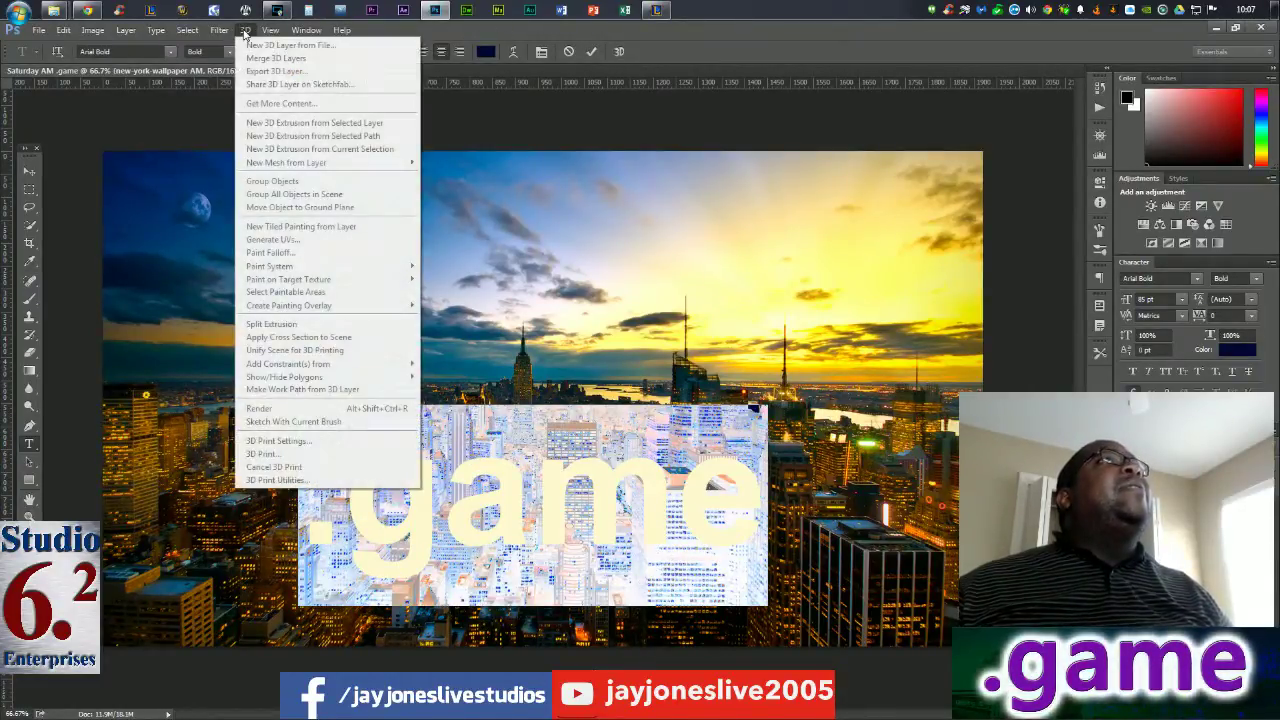
left_click(777, 59)
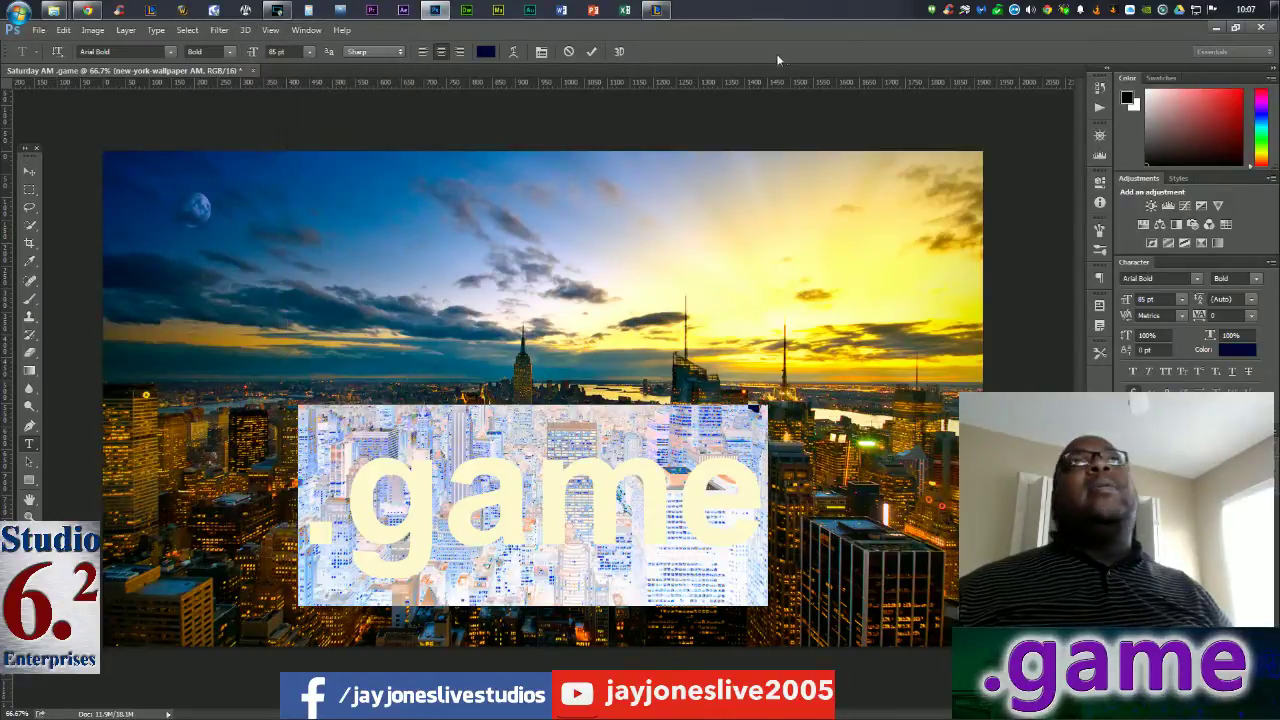
Preview fonts on the selected ".game" text and set it to Myriad Pro Bold
left_click(170, 51)
scroll(208, 283, "down", 1)
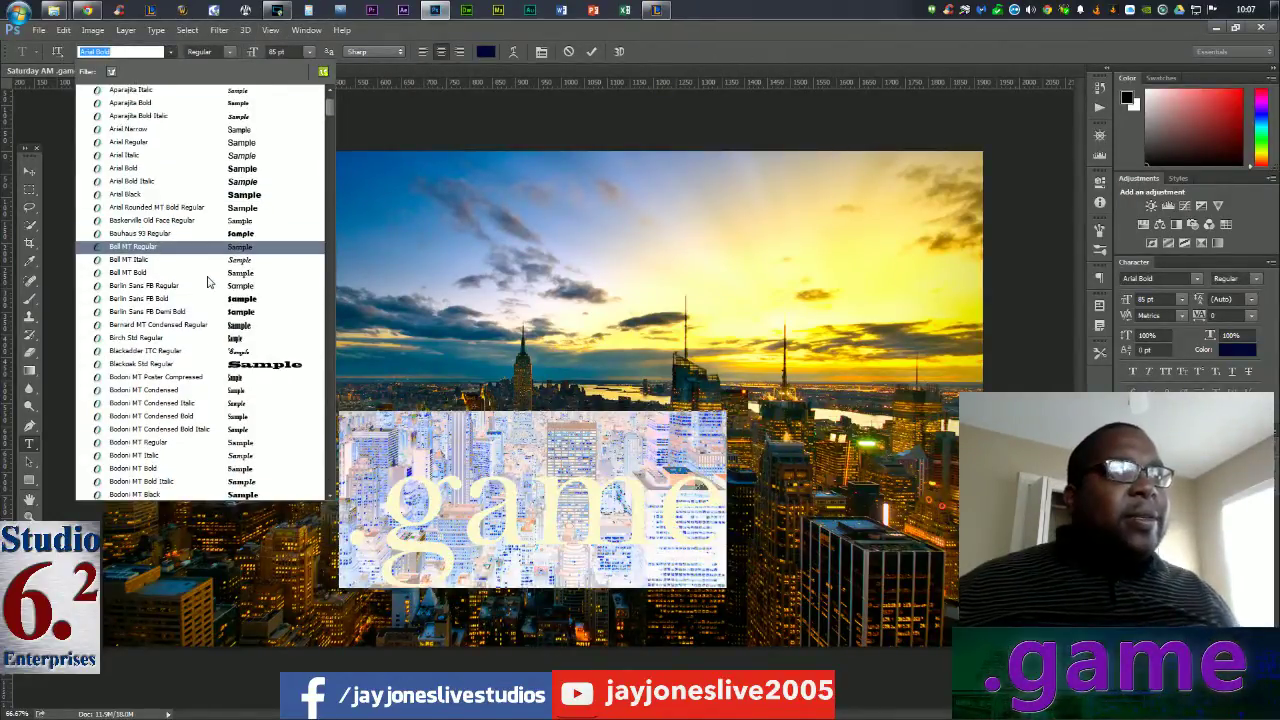
scroll(208, 283, "down", 13)
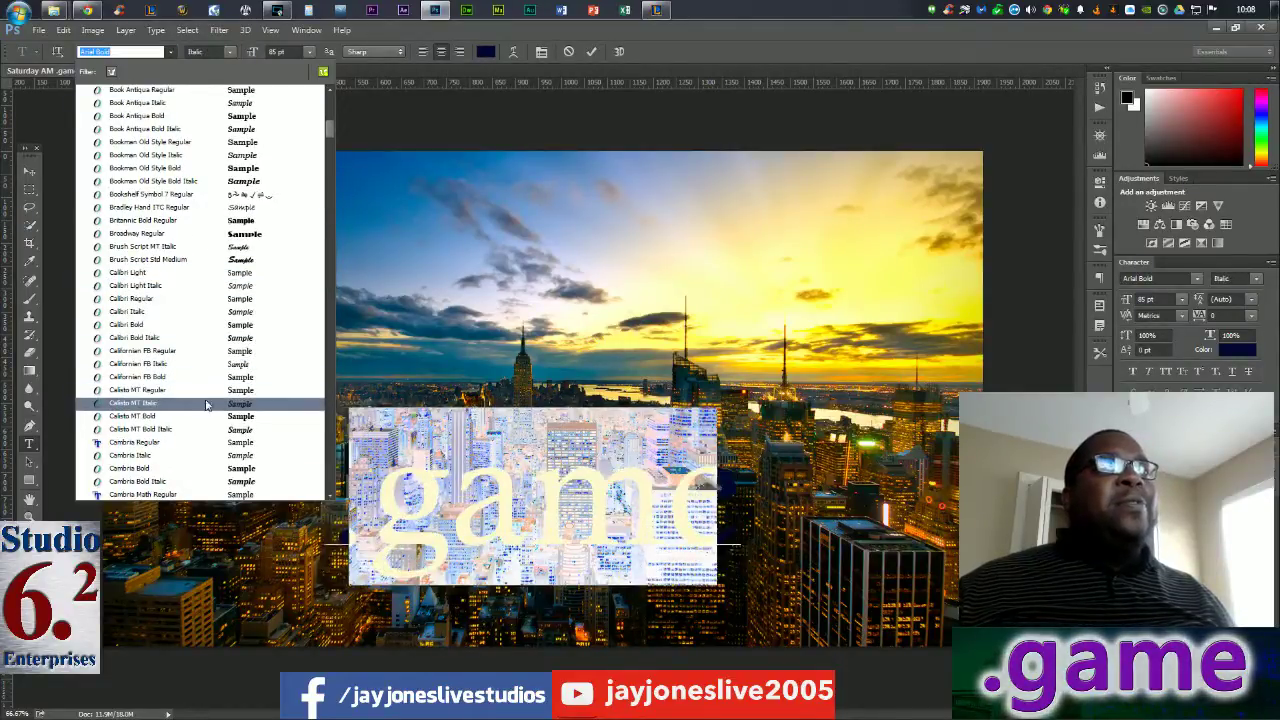
scroll(205, 410, "down", 3)
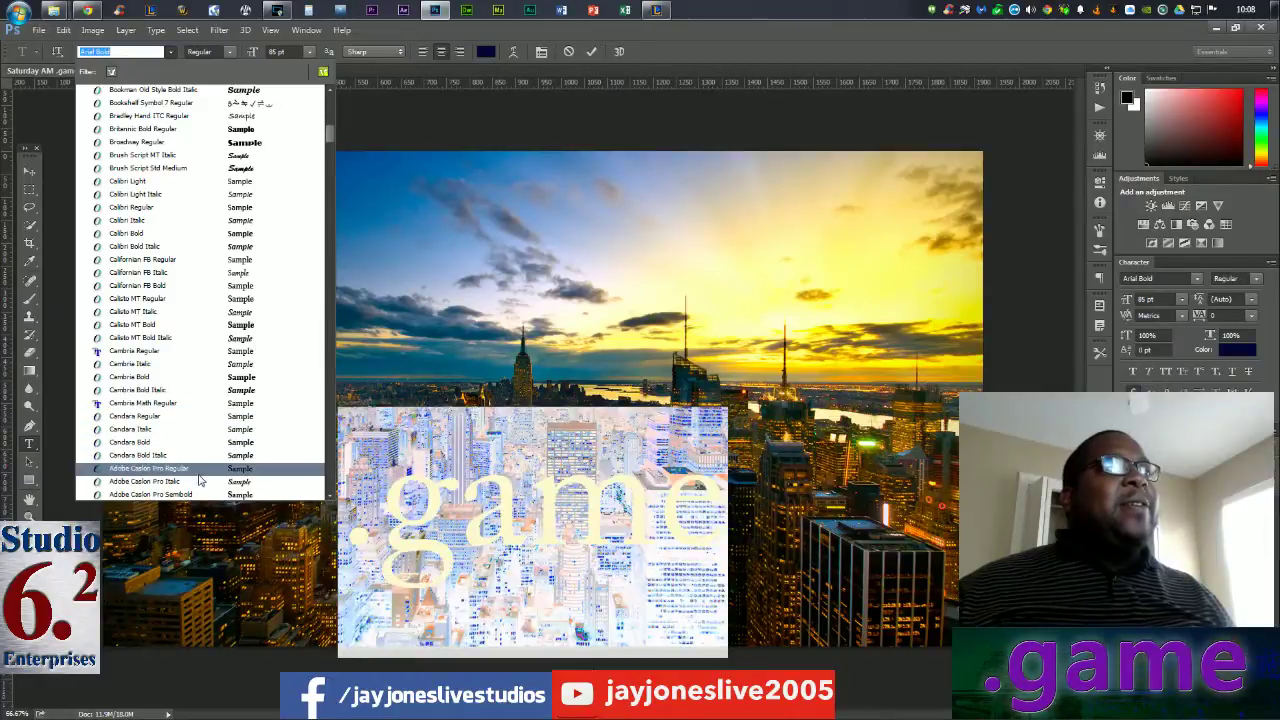
scroll(198, 475, "down", 15)
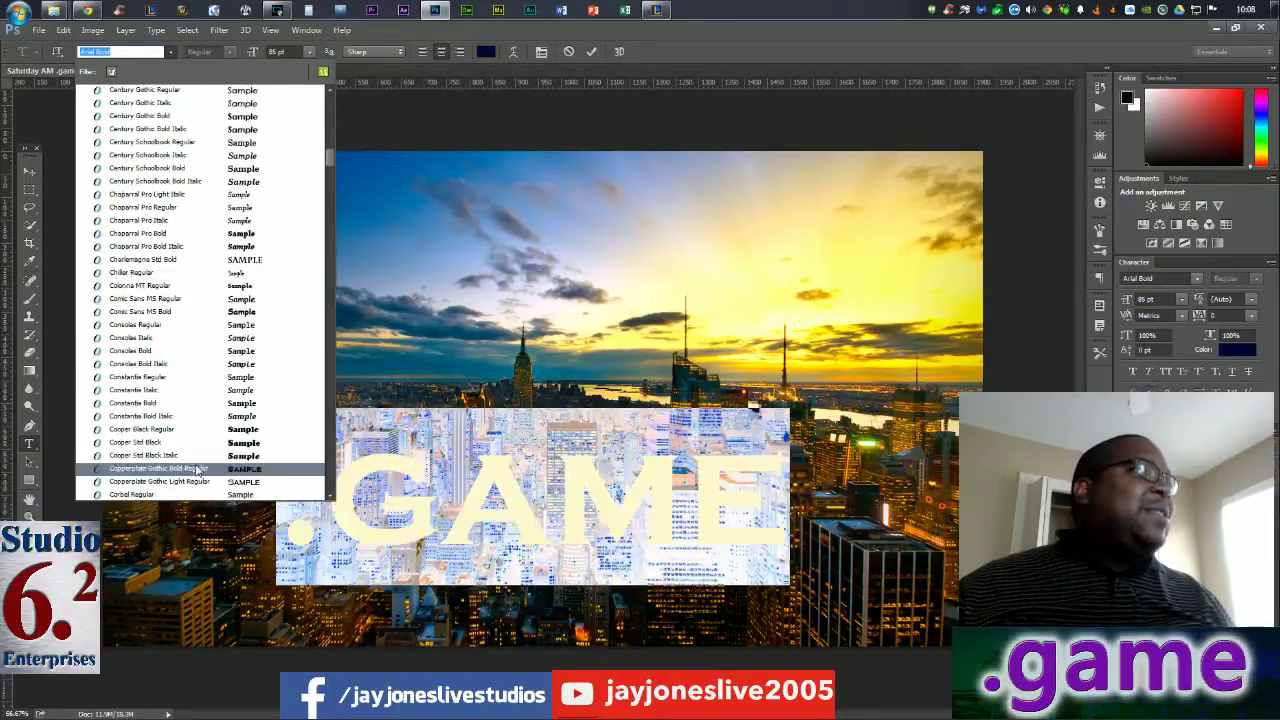
scroll(198, 460, "down", 3)
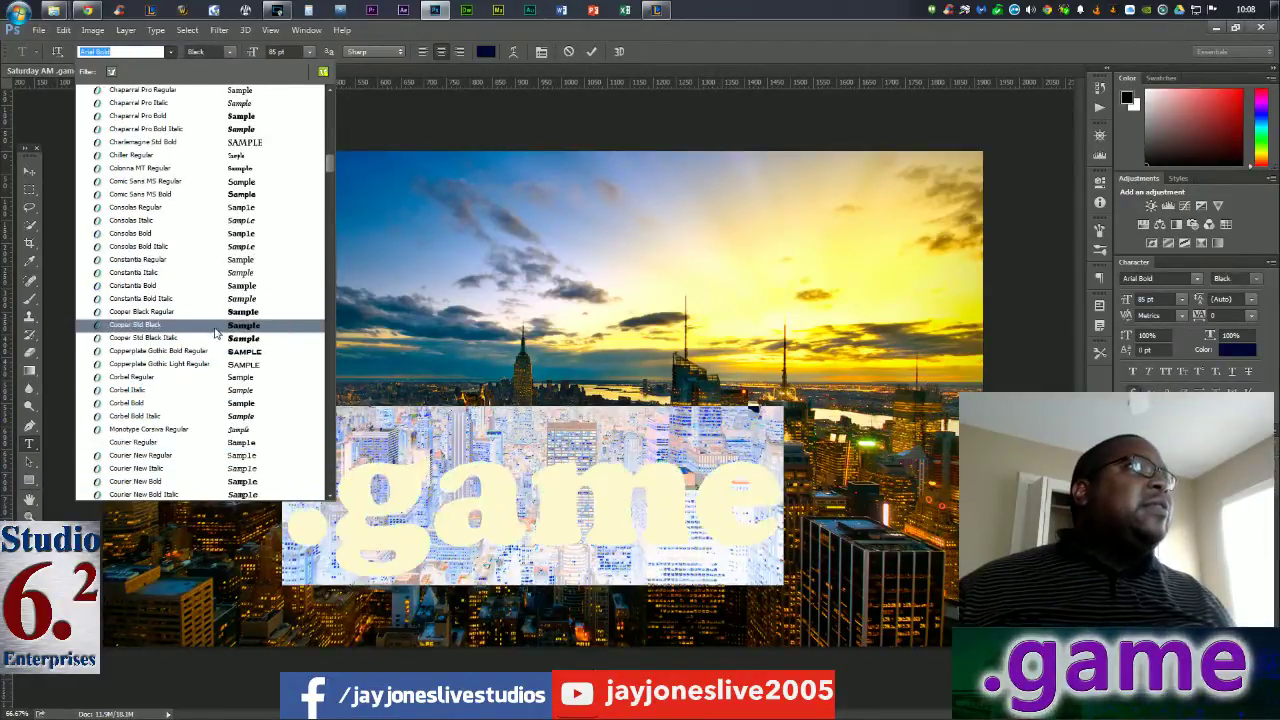
scroll(215, 335, "down", 15)
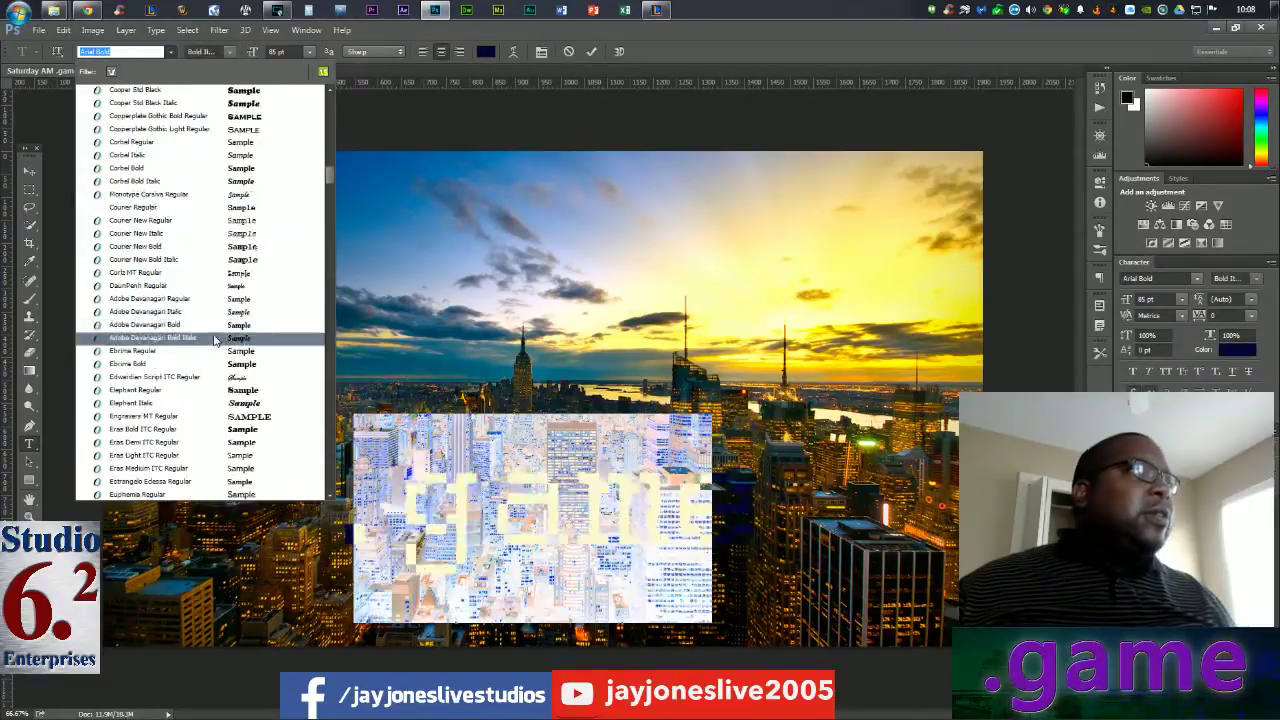
scroll(213, 341, "down", 12)
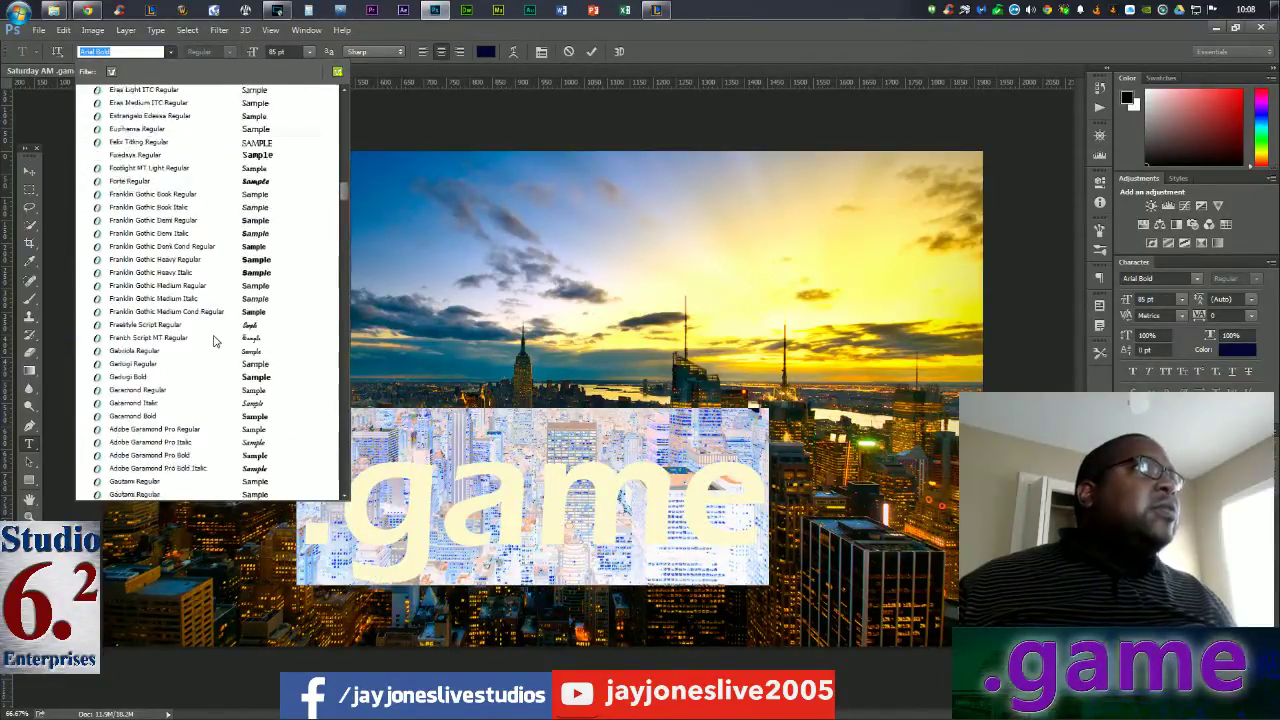
scroll(212, 347, "down", 15)
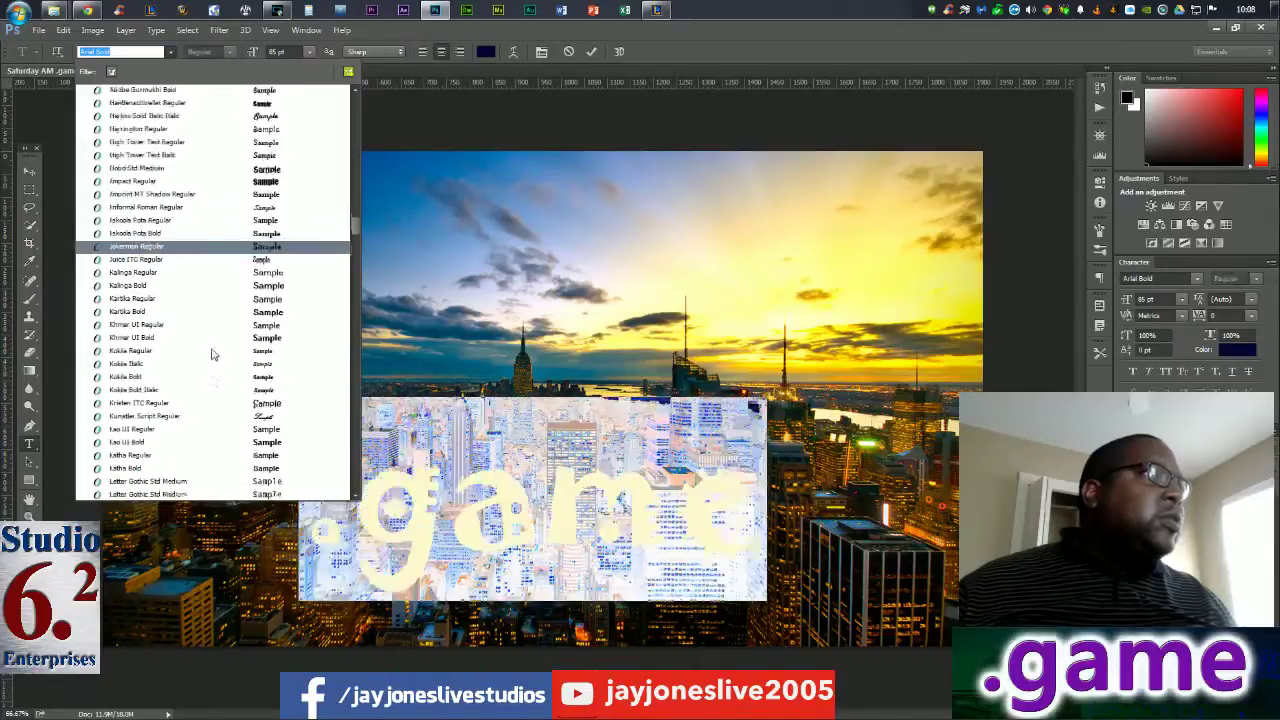
scroll(212, 353, "down", 9)
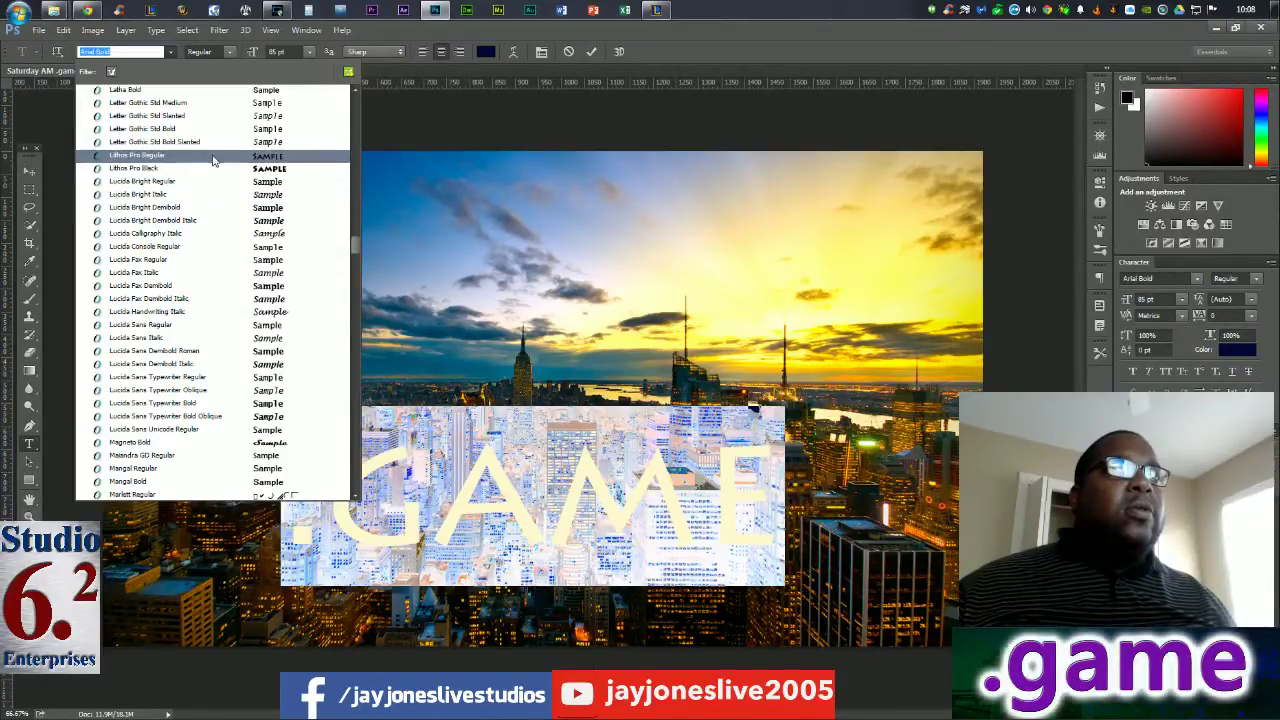
scroll(222, 220, "down", 8)
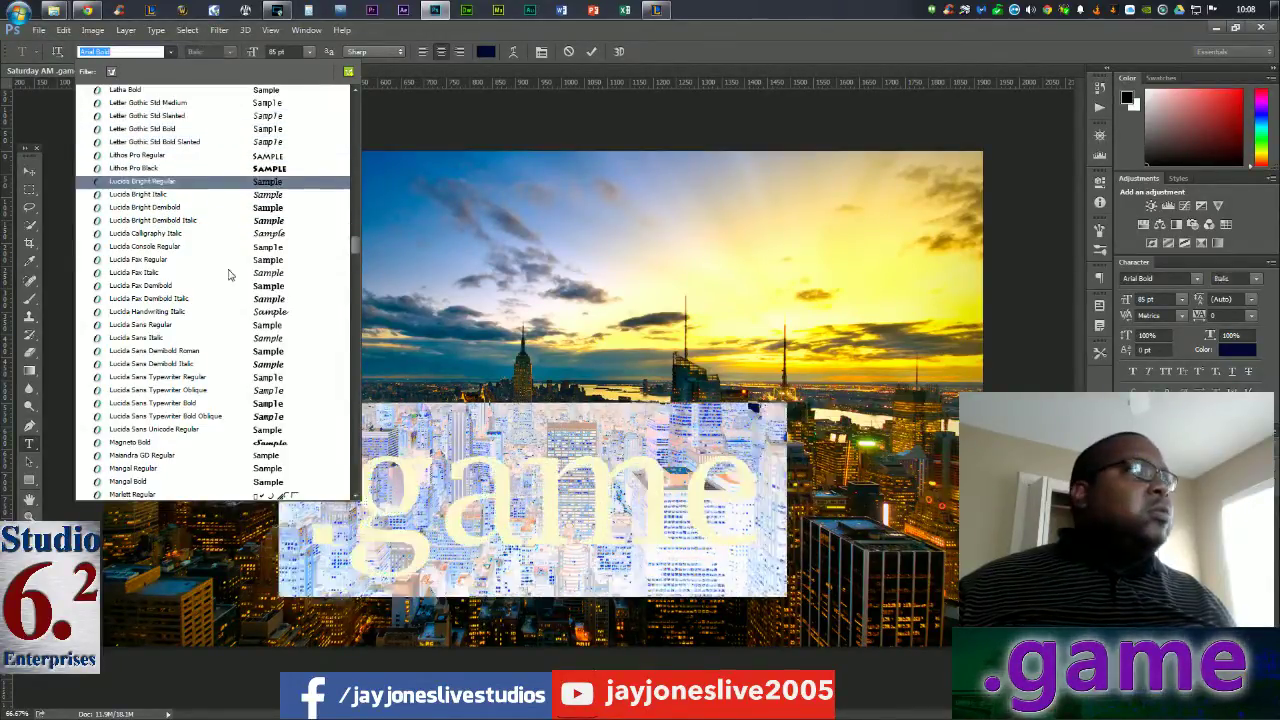
scroll(227, 328, "down", 3)
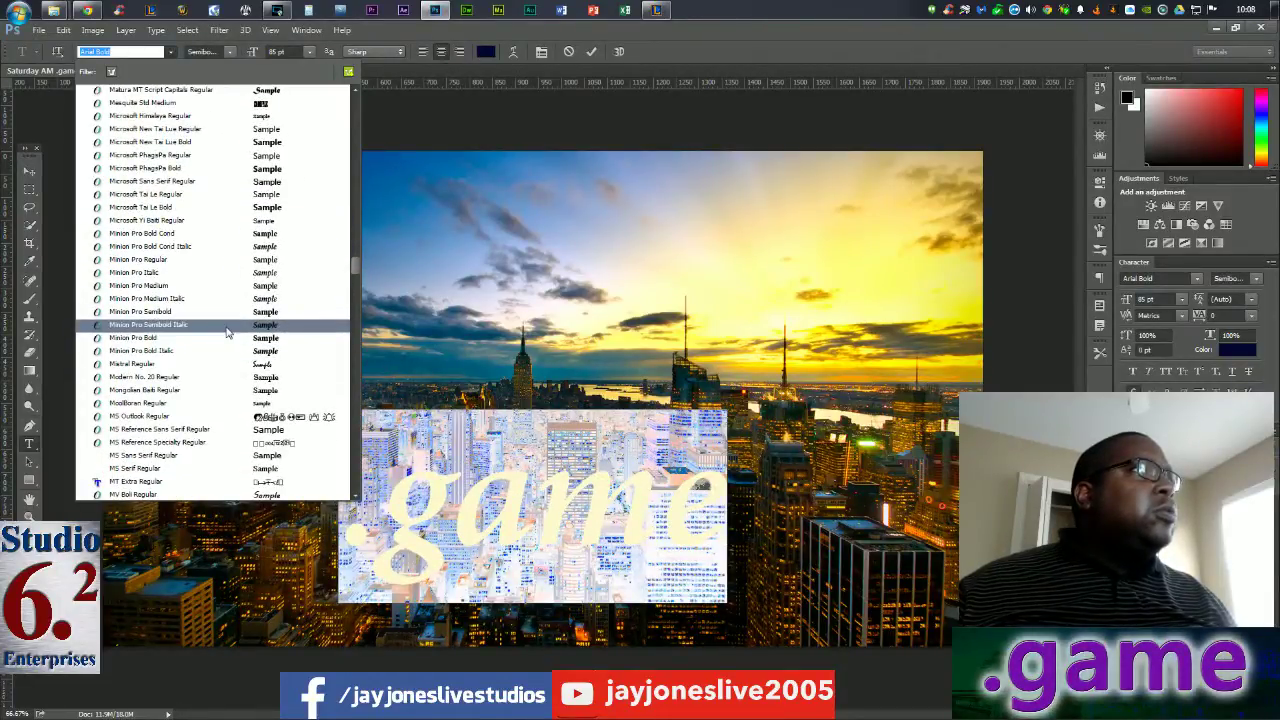
scroll(227, 335, "down", 5)
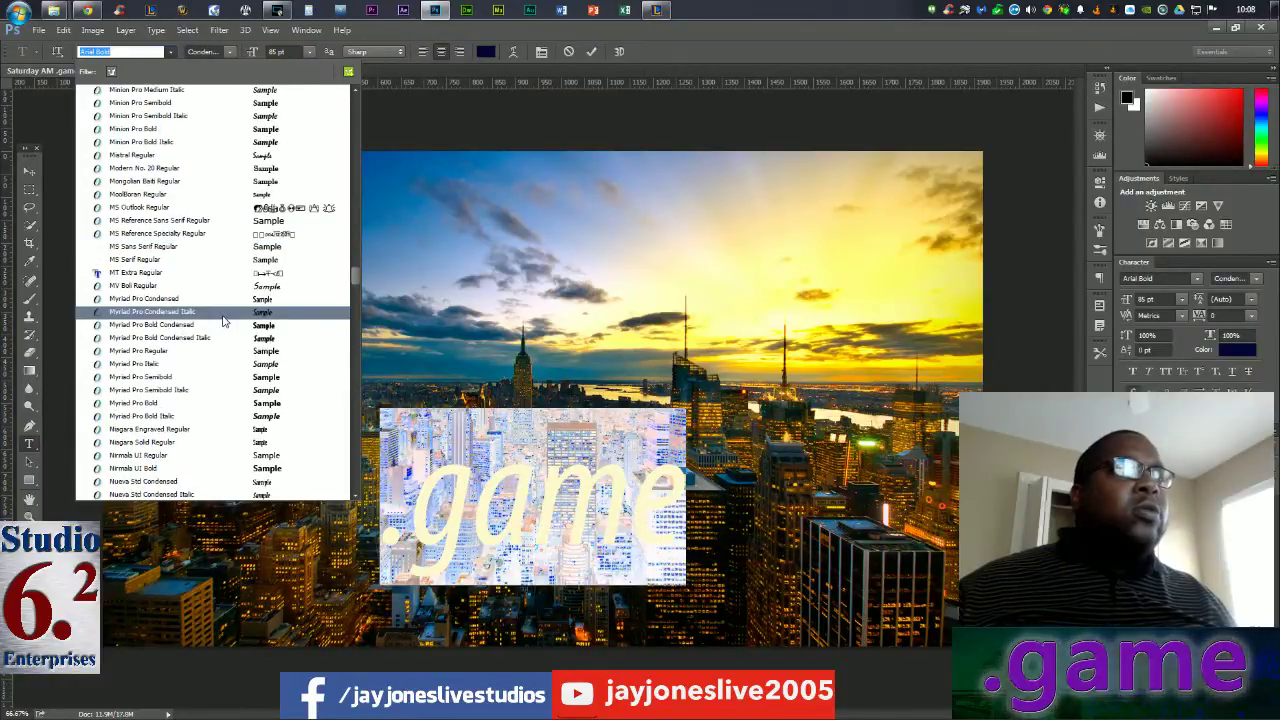
left_click(228, 404)
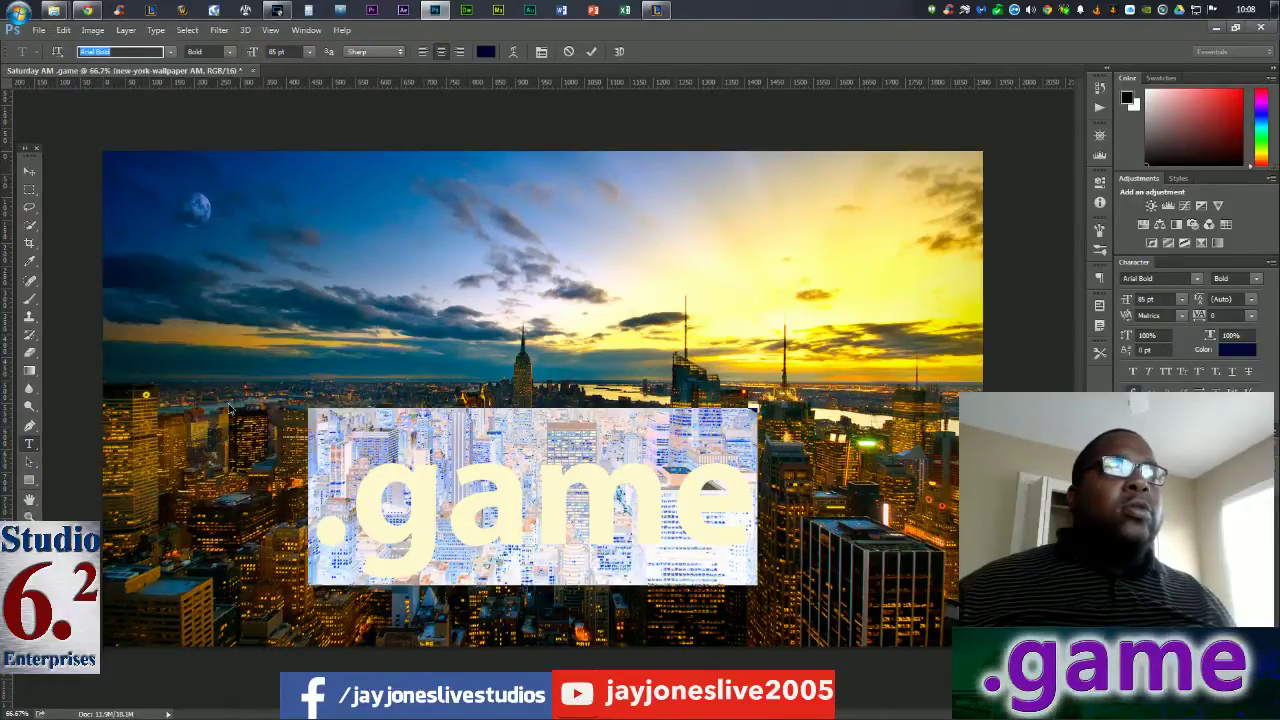
Recolor the ".game" text to the dark blue #001e5a sampled from the upper corner of the night sky
left_click(487, 52)
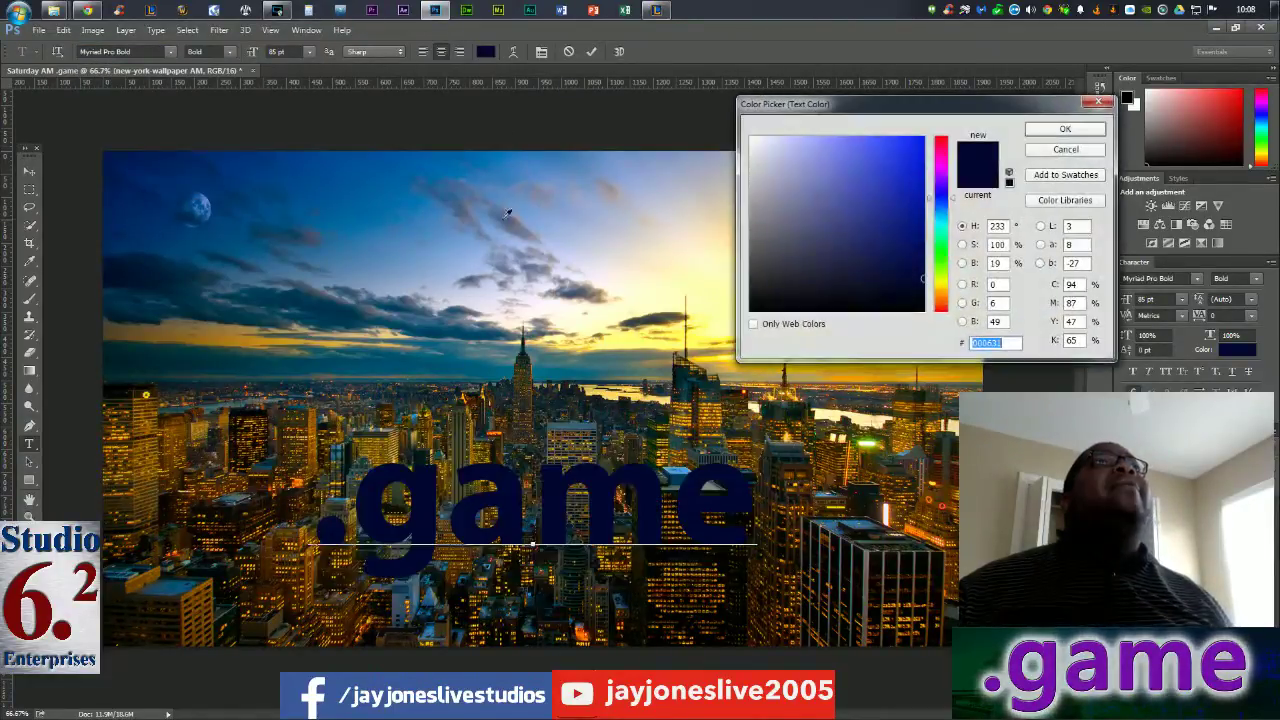
left_click_drag(950, 236, 949, 225)
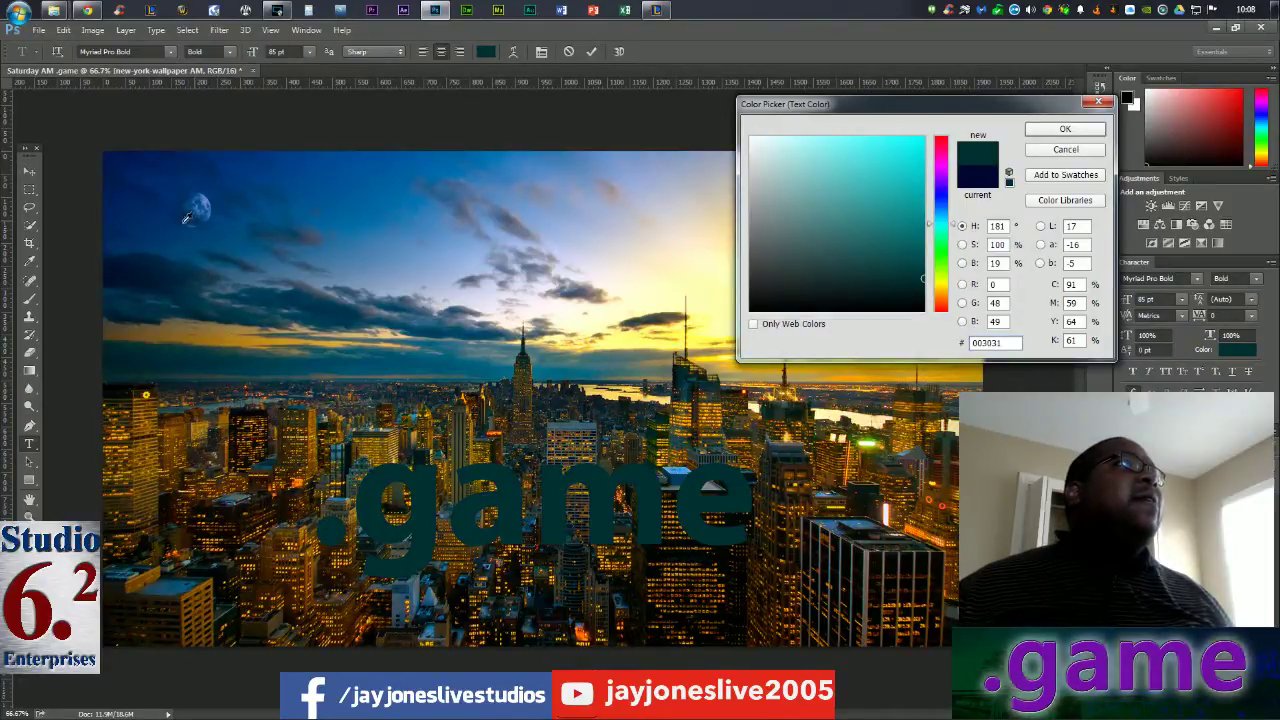
left_click(221, 305)
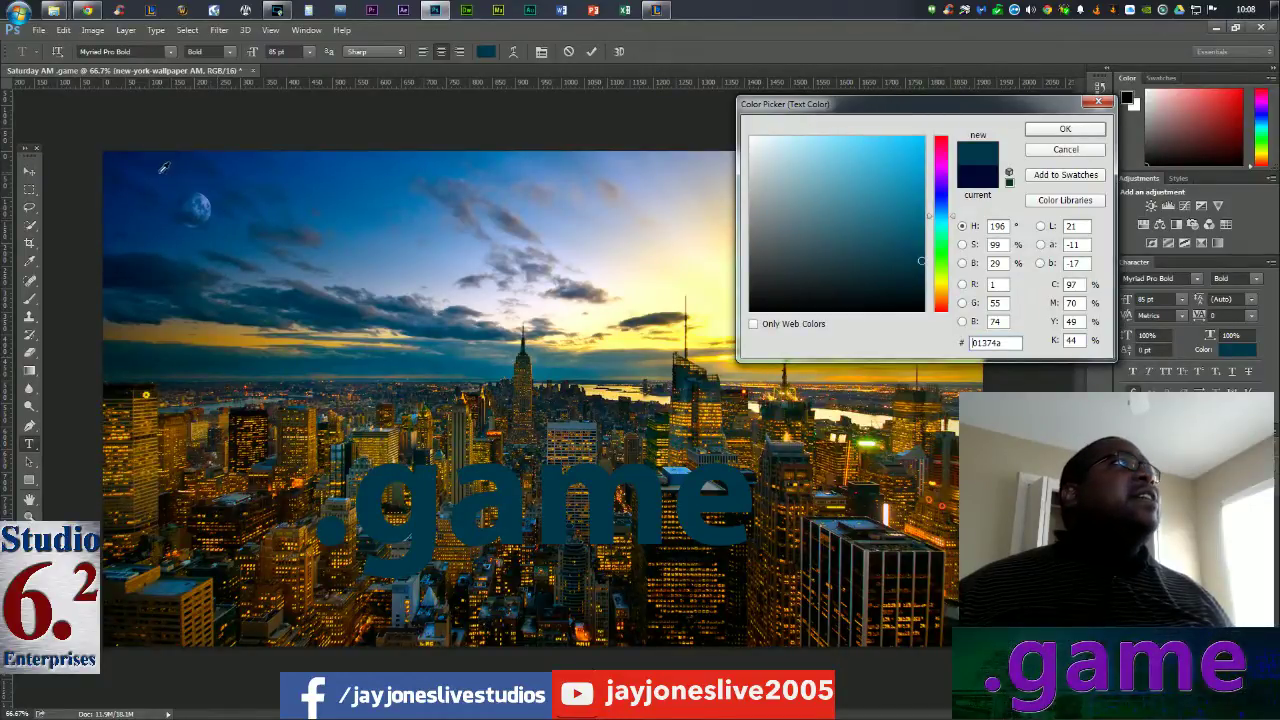
left_click(127, 168)
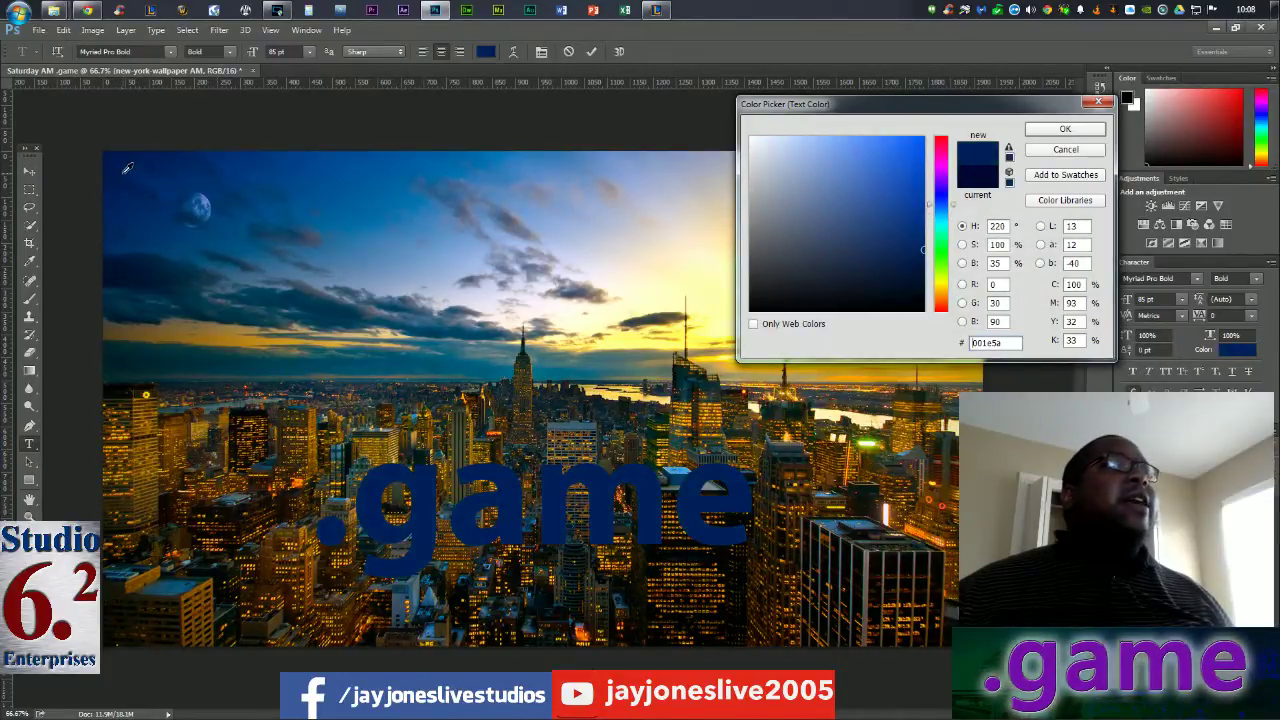
left_click(1065, 129)
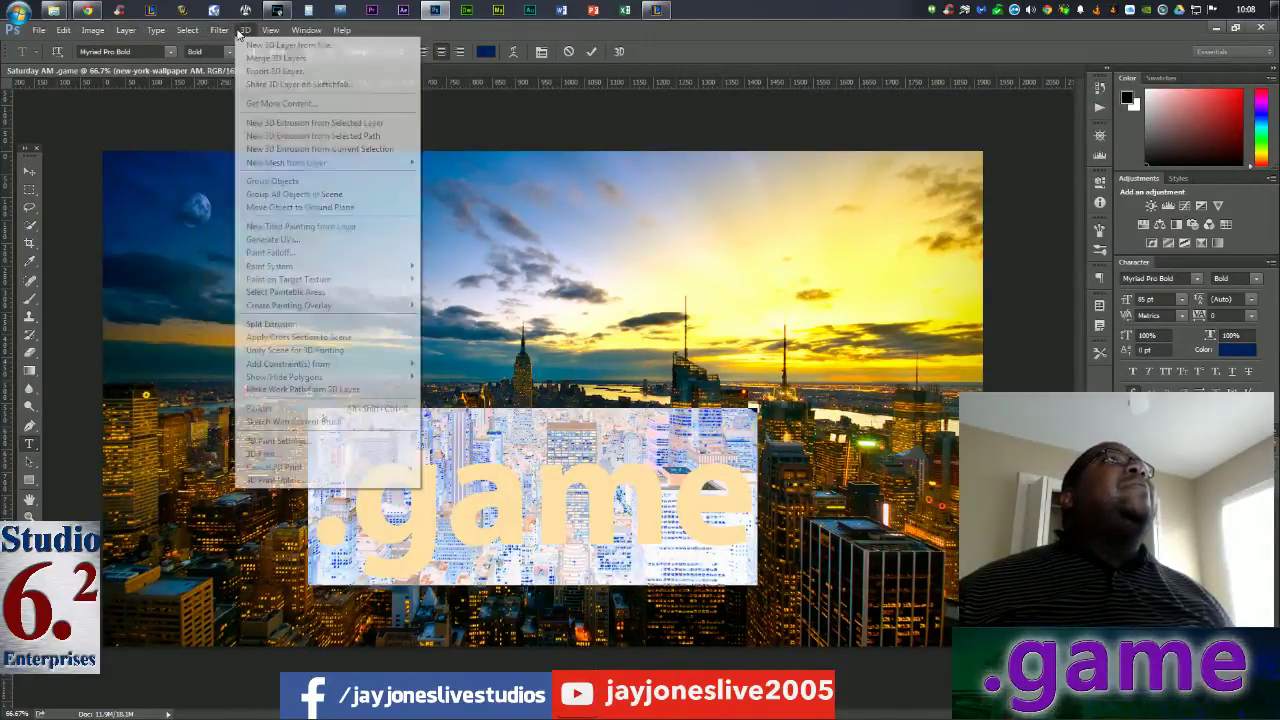
Add an Outer Glow layer style to the ".game" text and set the glow color to white (#ffffff)
mouse_move(140, 34)
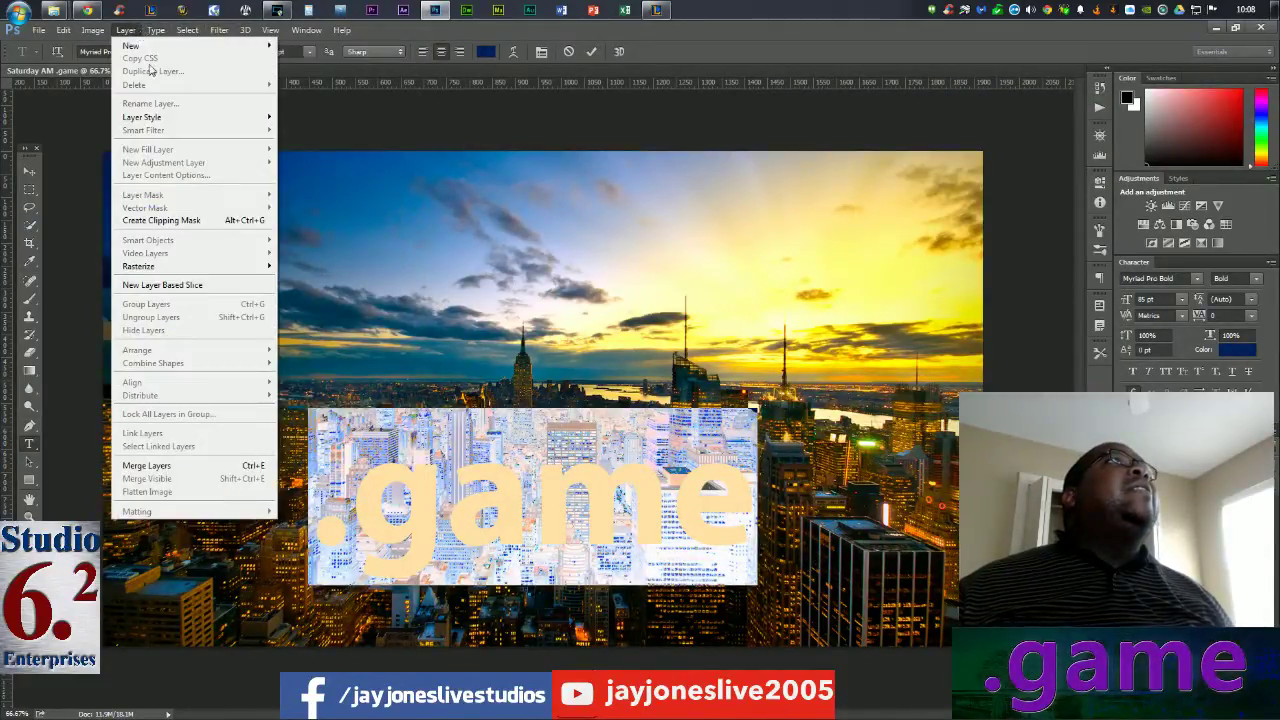
mouse_move(268, 125)
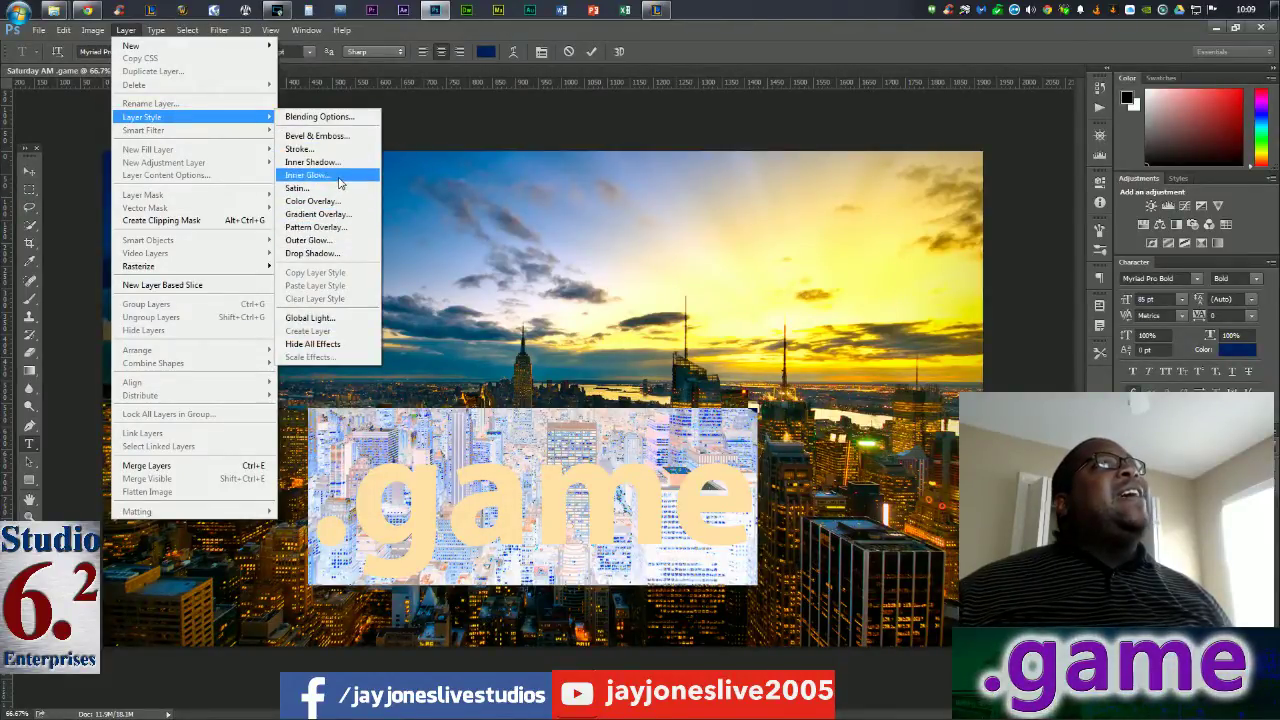
left_click(347, 242)
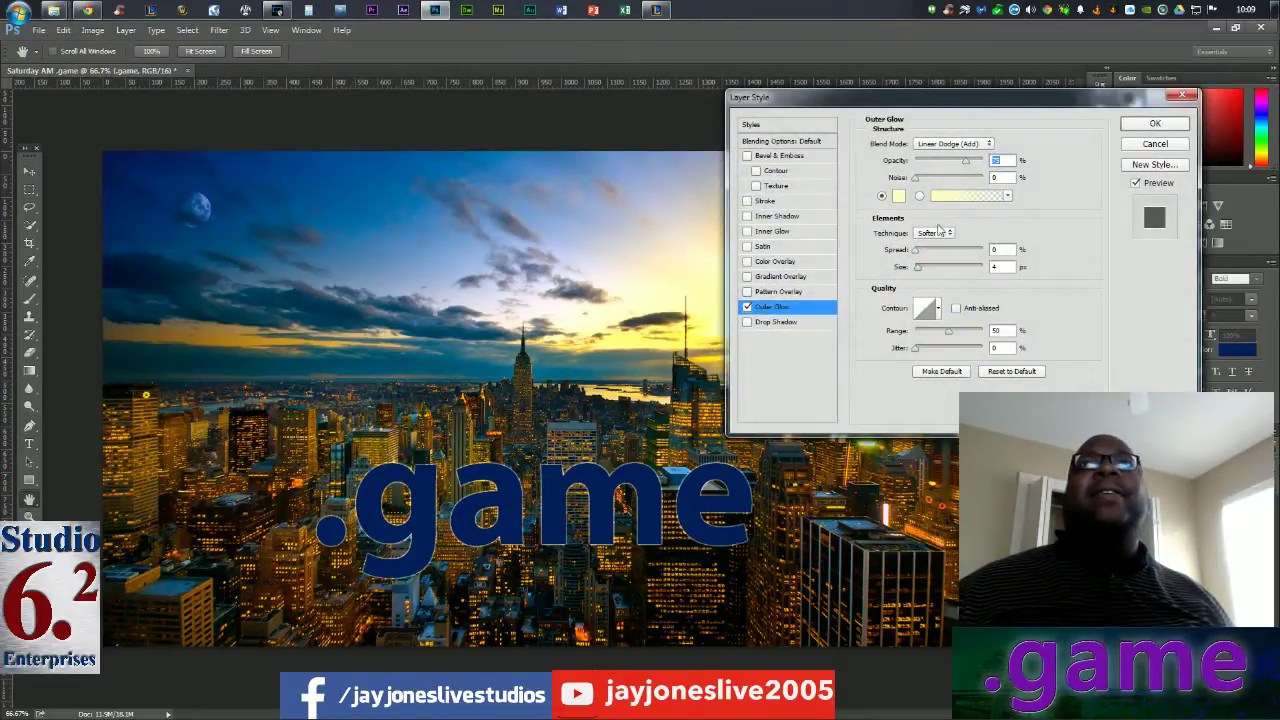
left_click(898, 196)
left_click_drag(901, 196, 753, 120)
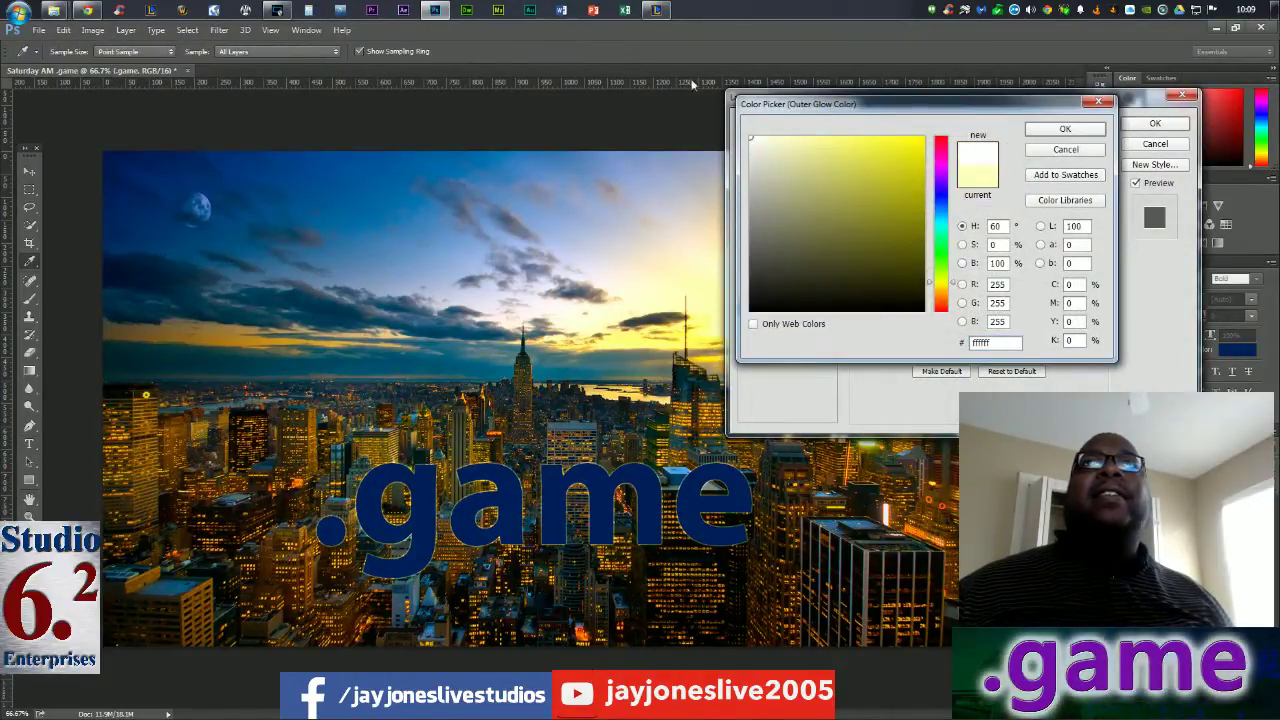
left_click(1066, 130)
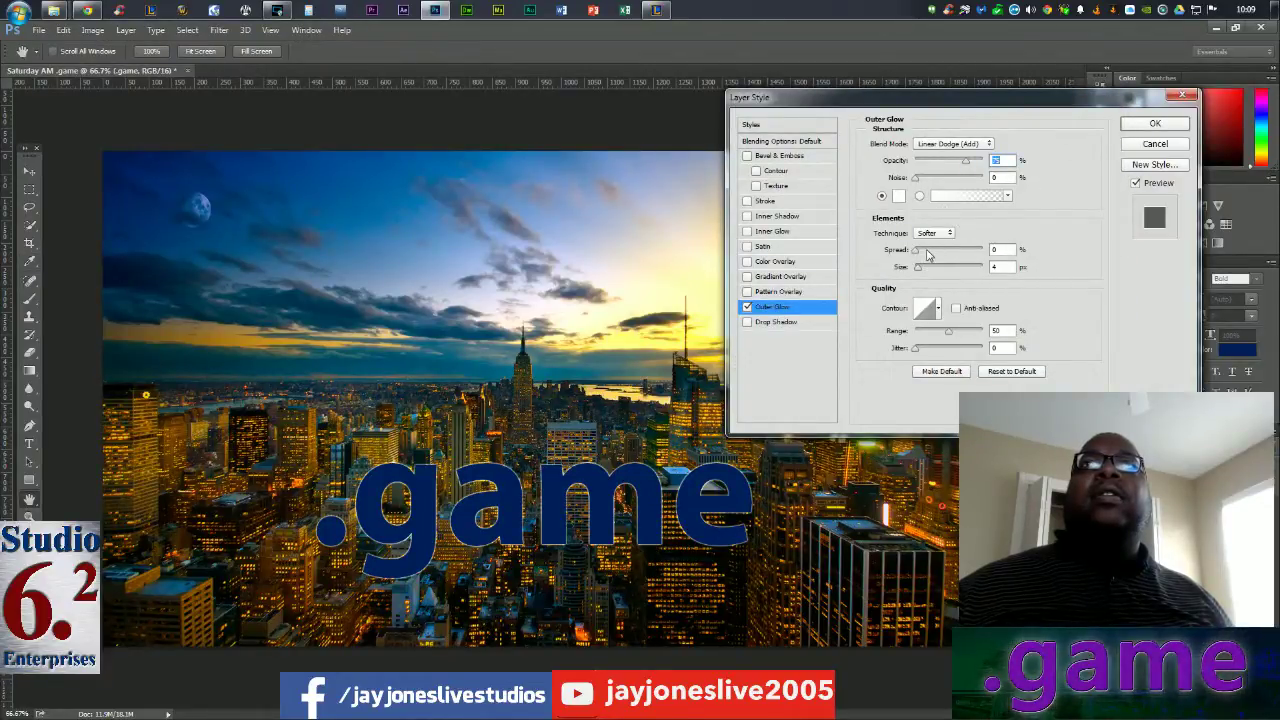
Set the outer glow's spread to 19%, enlarge its size for a visible halo, and apply the layer style
left_click_drag(915, 251, 929, 254)
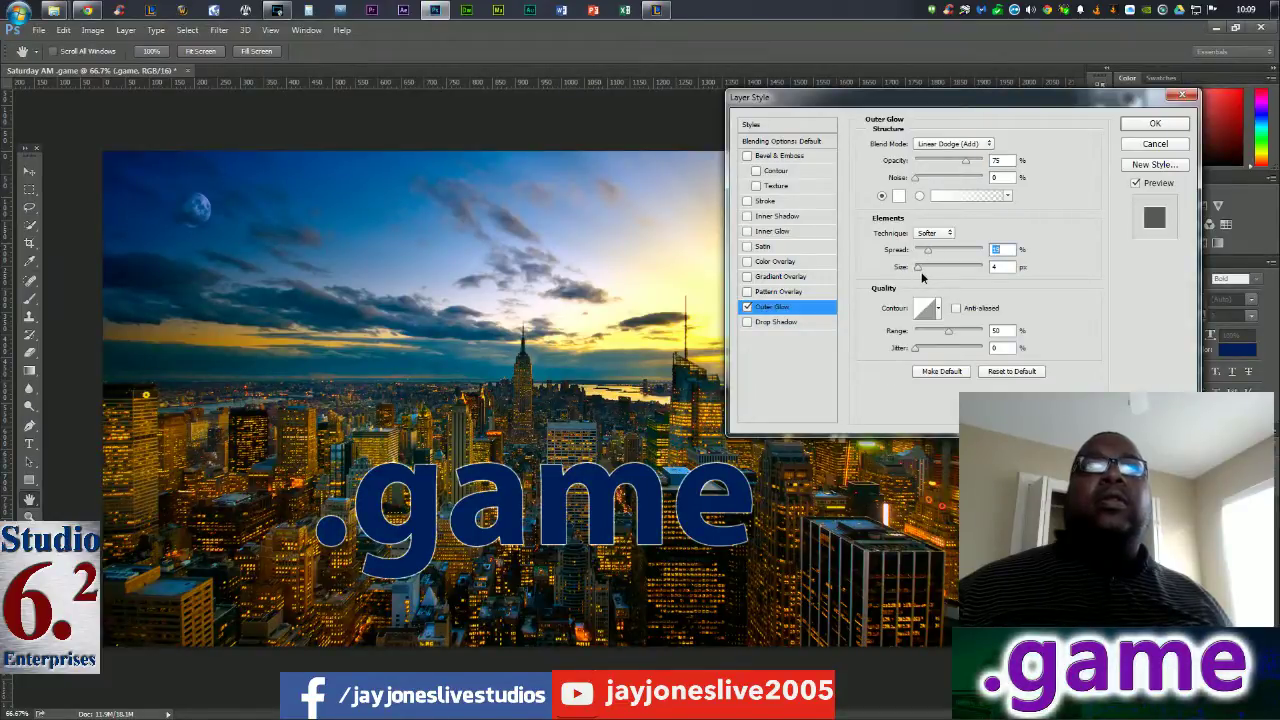
left_click_drag(920, 267, 925, 271)
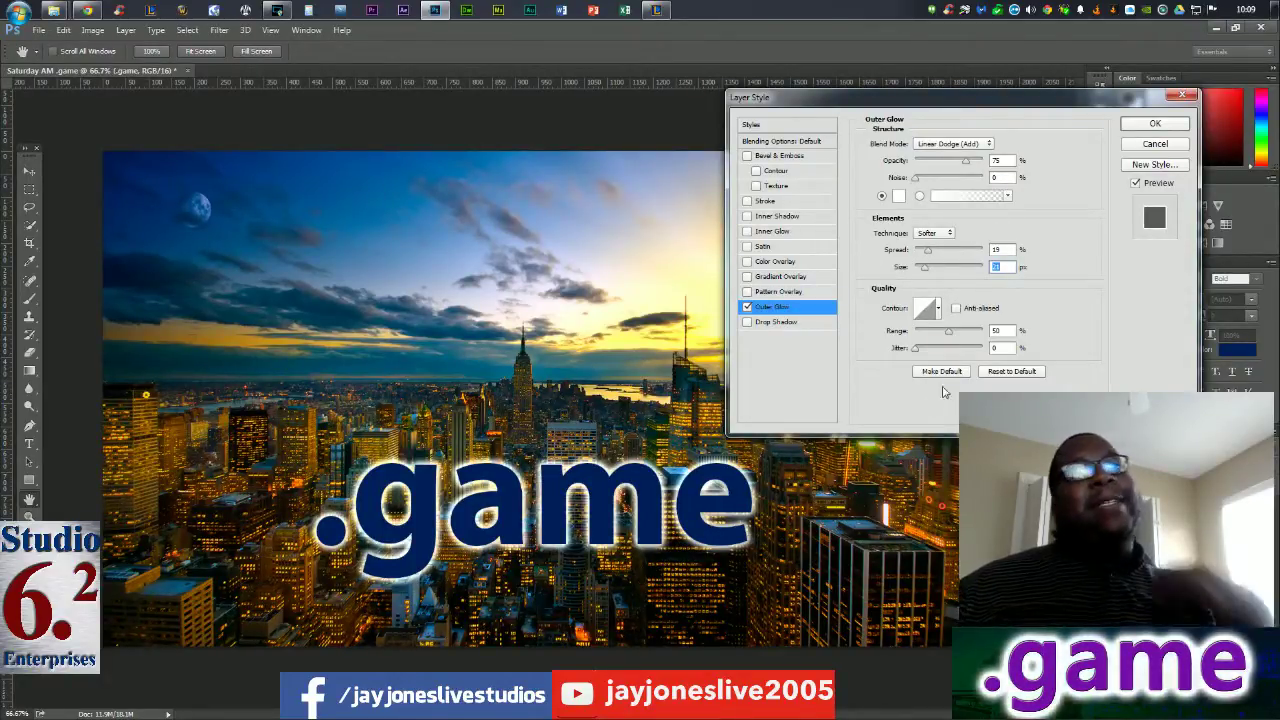
left_click(1155, 123)
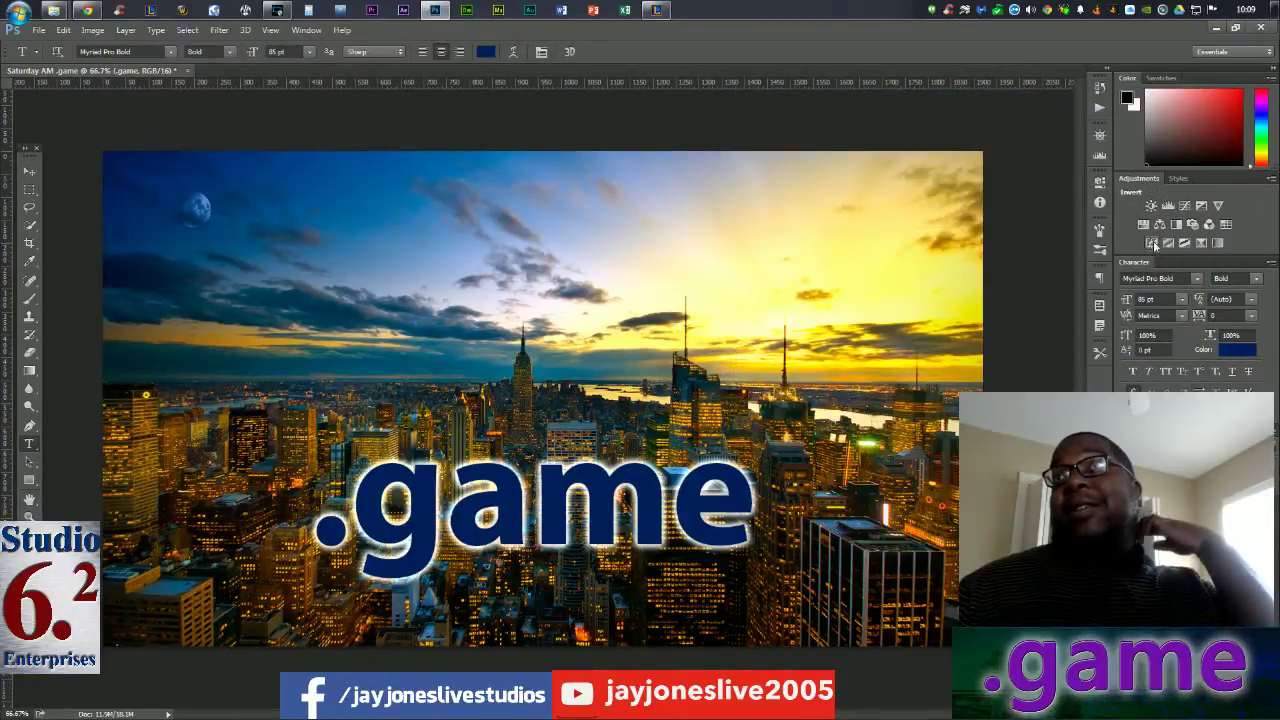
Set the tracking of the ".game" text to -1000
left_click_drag(1204, 317, 1161, 318)
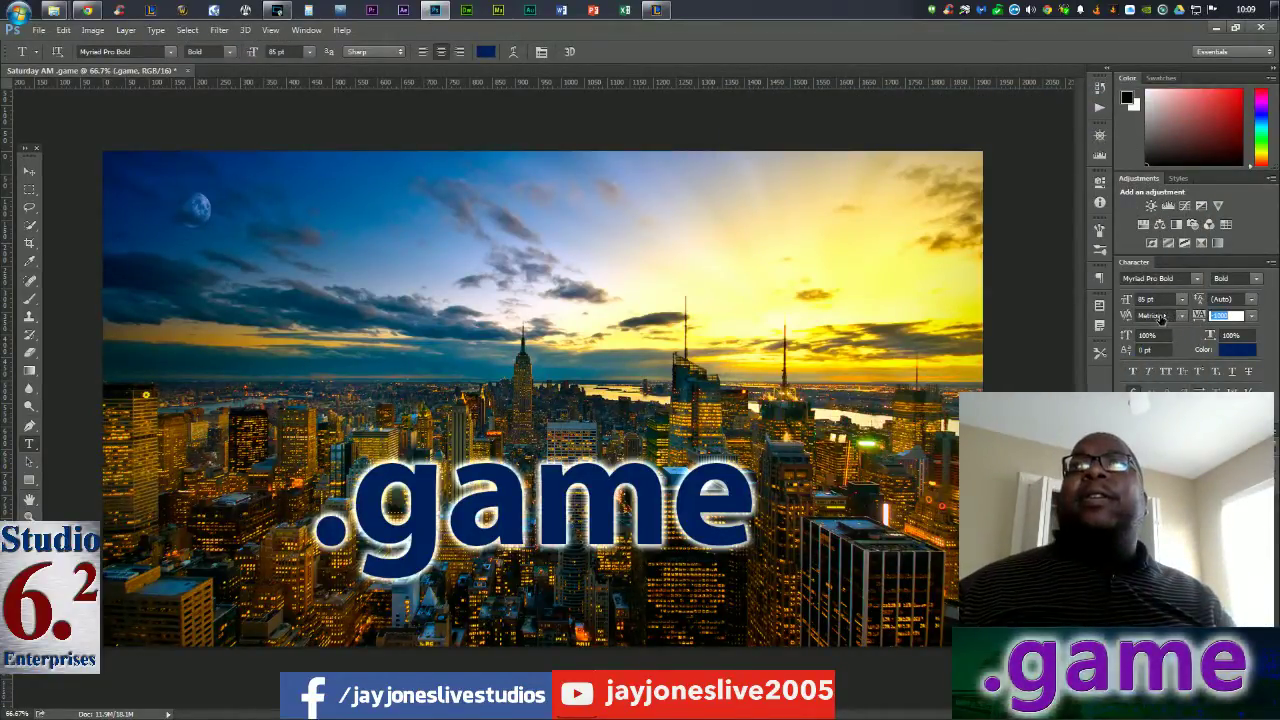
type("-1000")
key("Return")
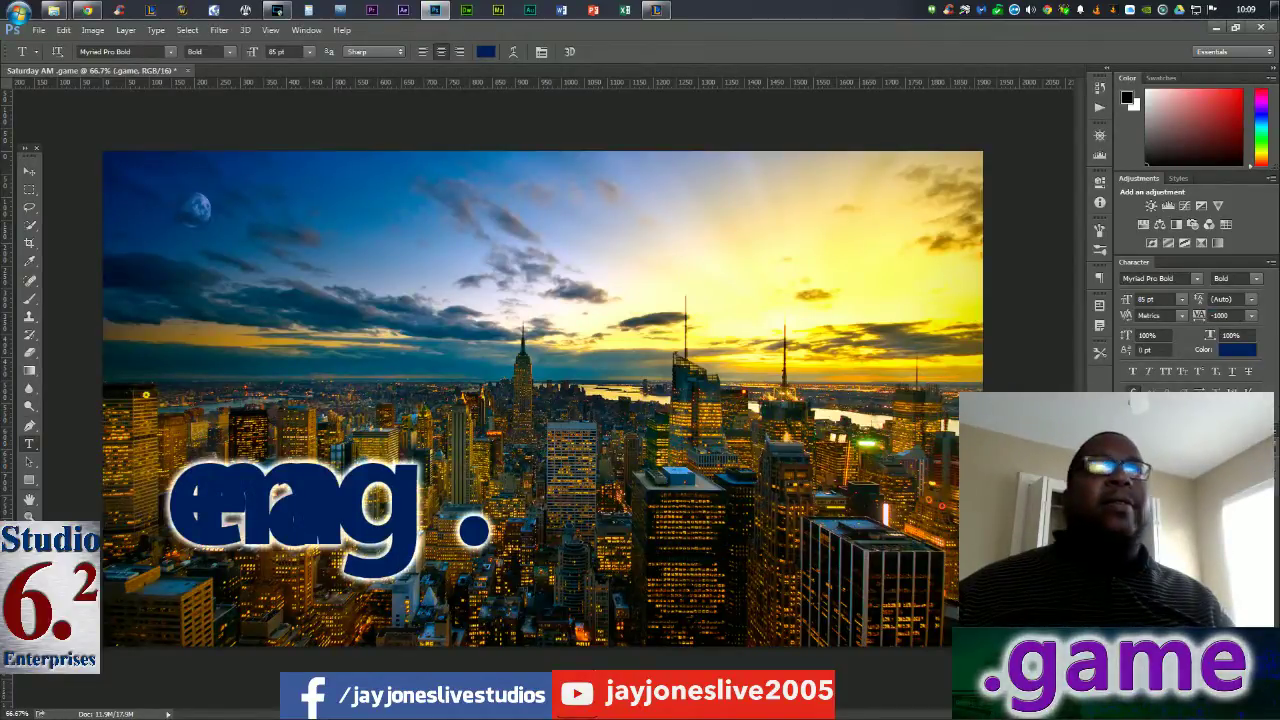
Try tracking values of 280 and -60 on the ".game" text
left_click_drag(1198, 316, 1240, 319)
type("280")
key("Return")
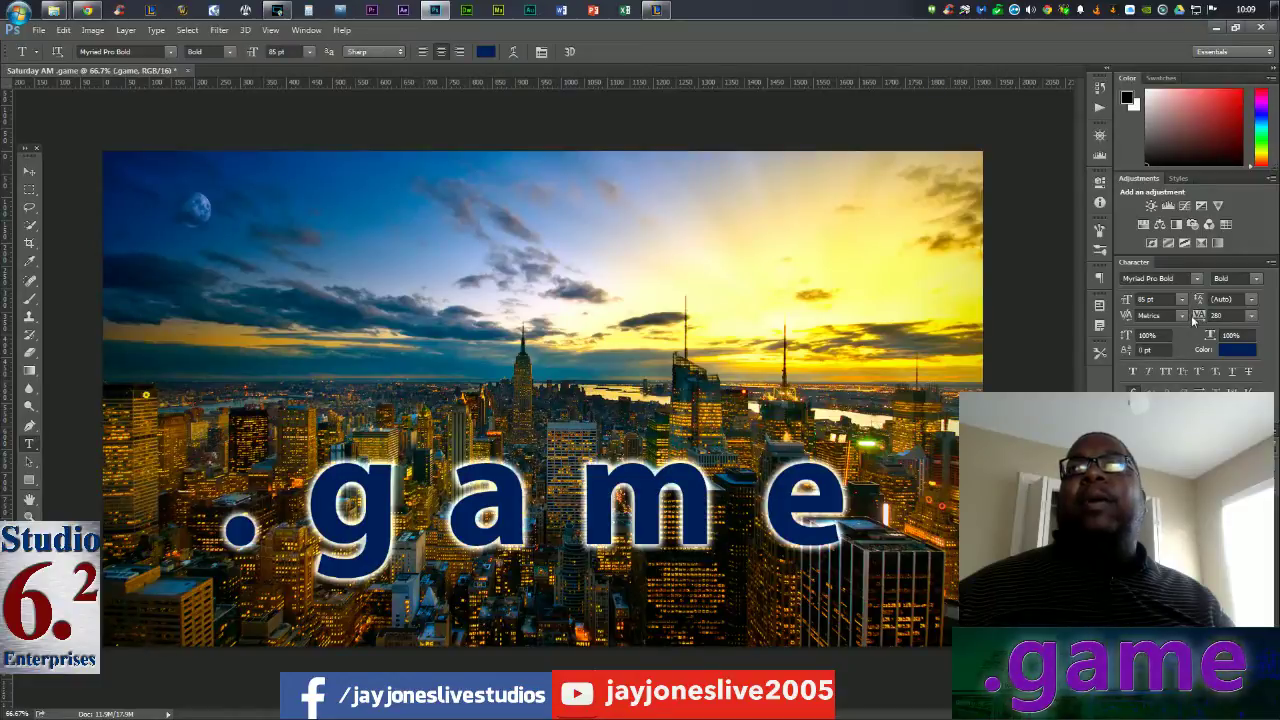
left_click(1192, 316)
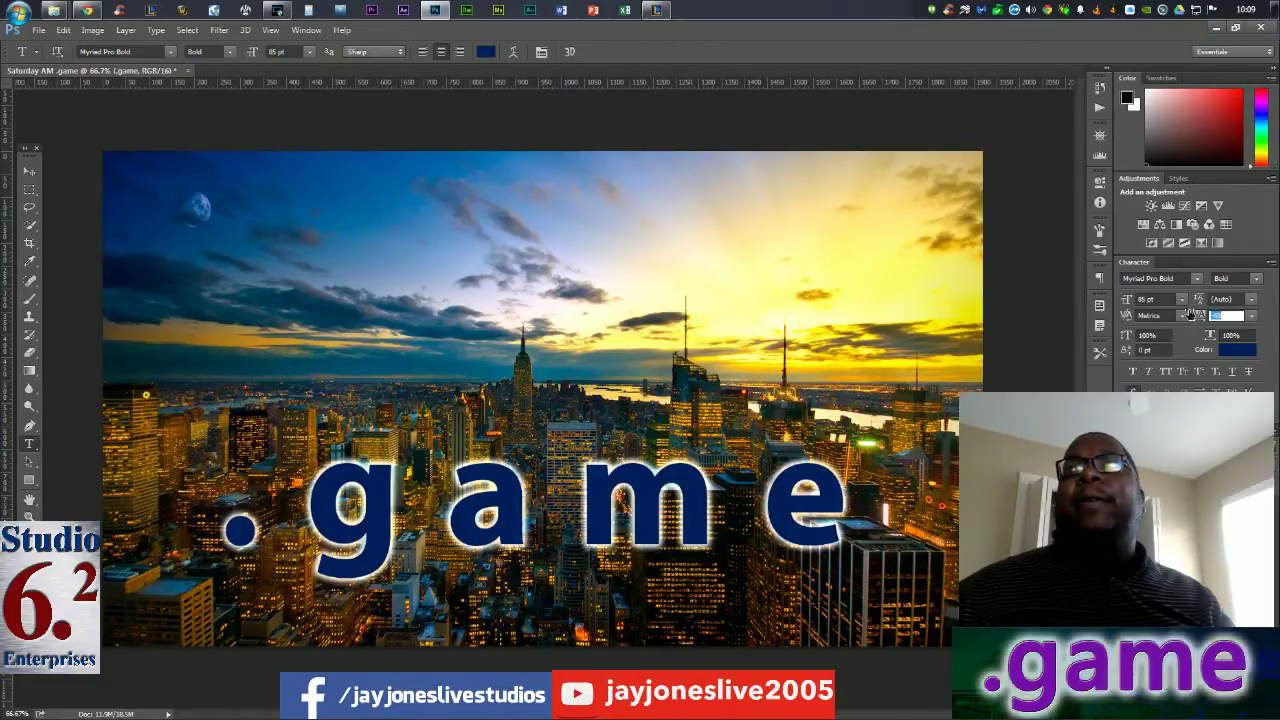
type("-60")
key("Return")
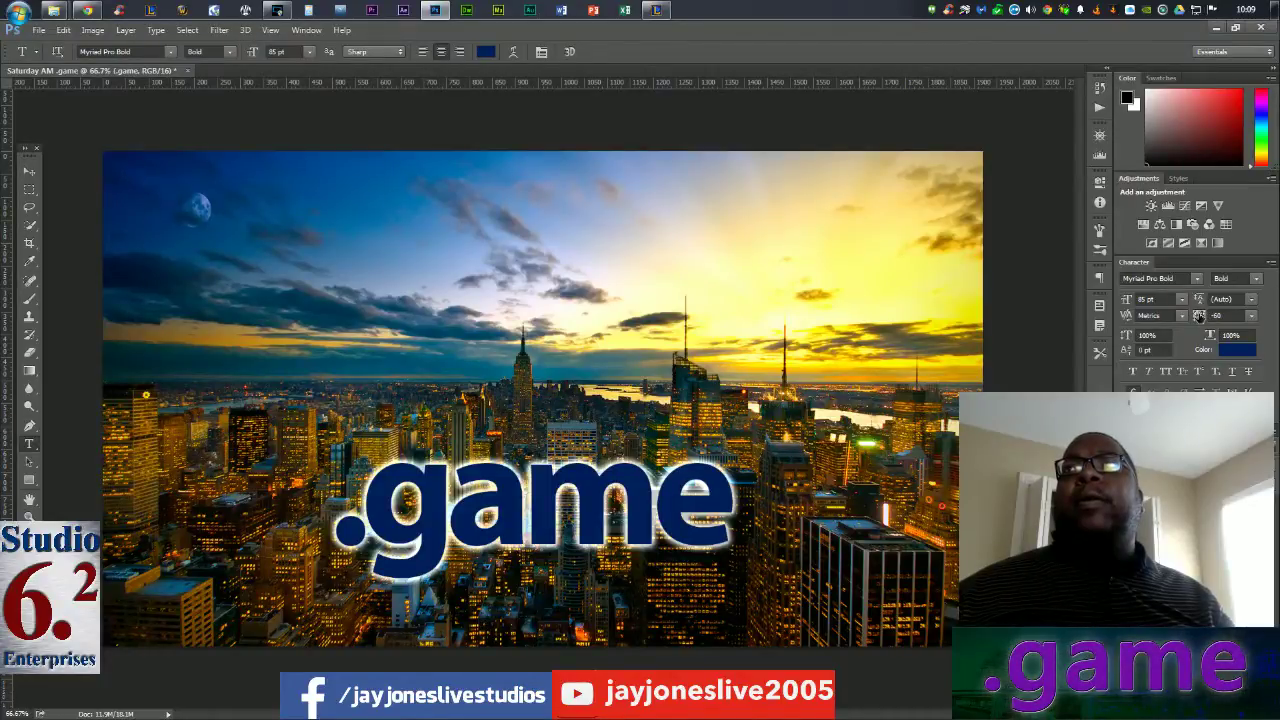
Set the ".game" text's tracking to -100 and enlarge its font size to 190 pt
left_click(1198, 316)
type("-100")
key("Return")
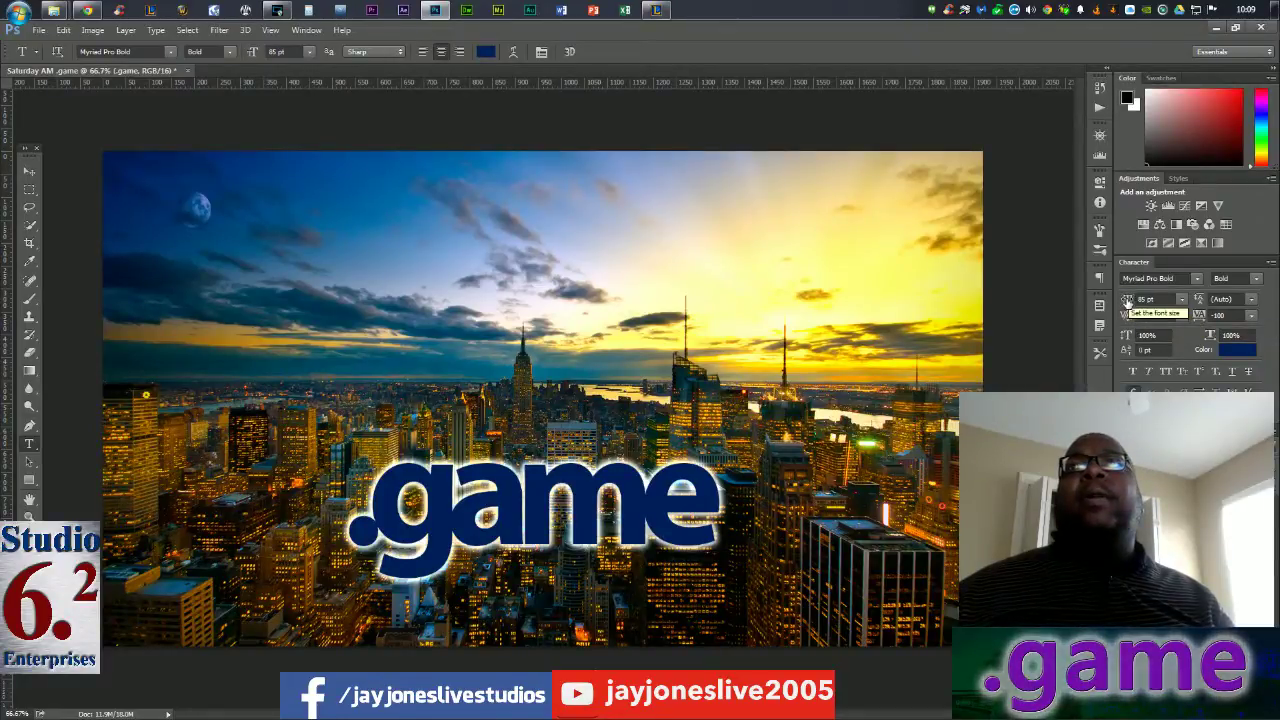
mouse_move(1125, 301)
left_mouse_down()
mouse_move(1153, 312)
mouse_move(1138, 300)
mouse_move(1150, 299)
mouse_move(1133, 305)
mouse_move(1148, 312)
left_mouse_up()
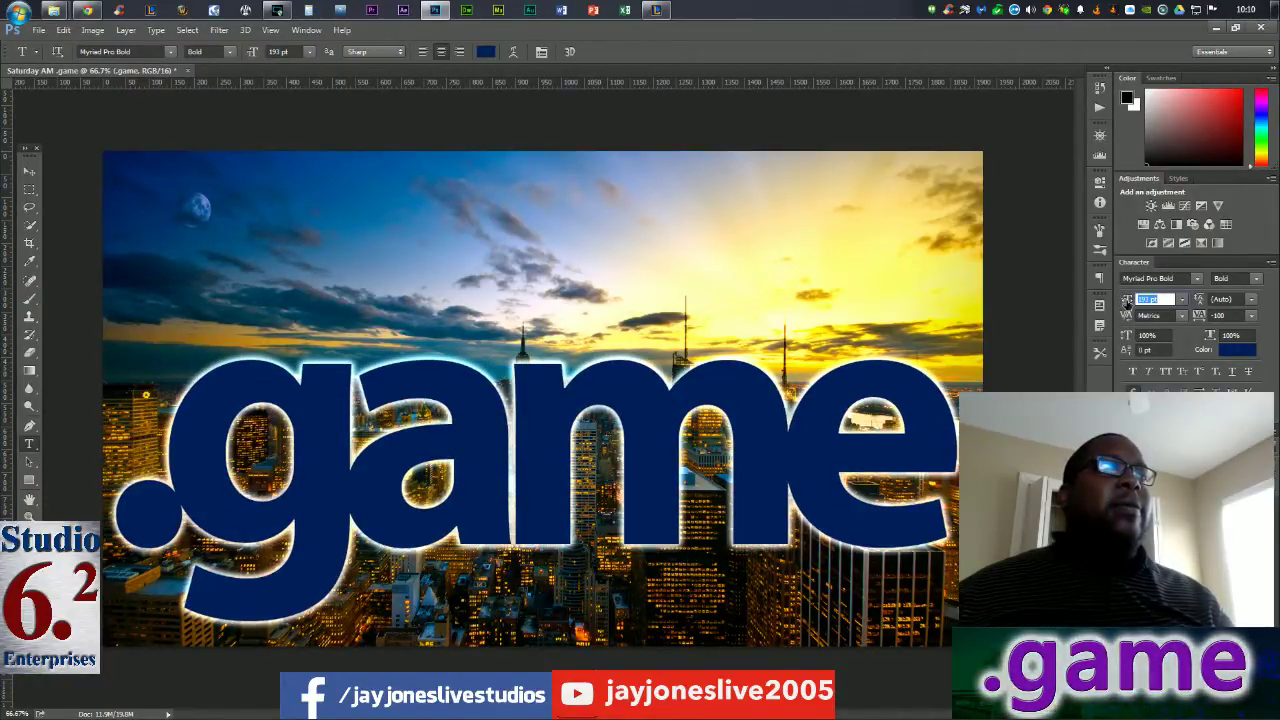
left_click_drag(1127, 302, 1125, 304)
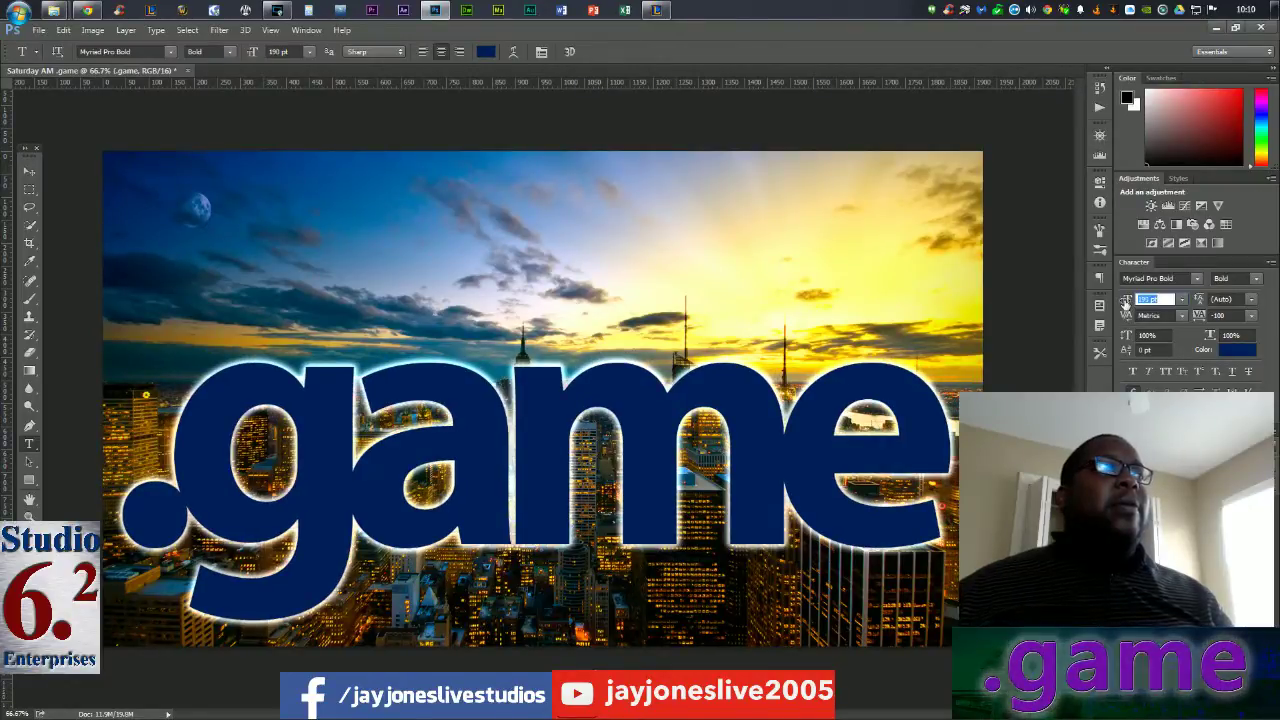
Start a new text entry in the sky above ".game" and reduce the font size to 78.01 pt
left_click(534, 233)
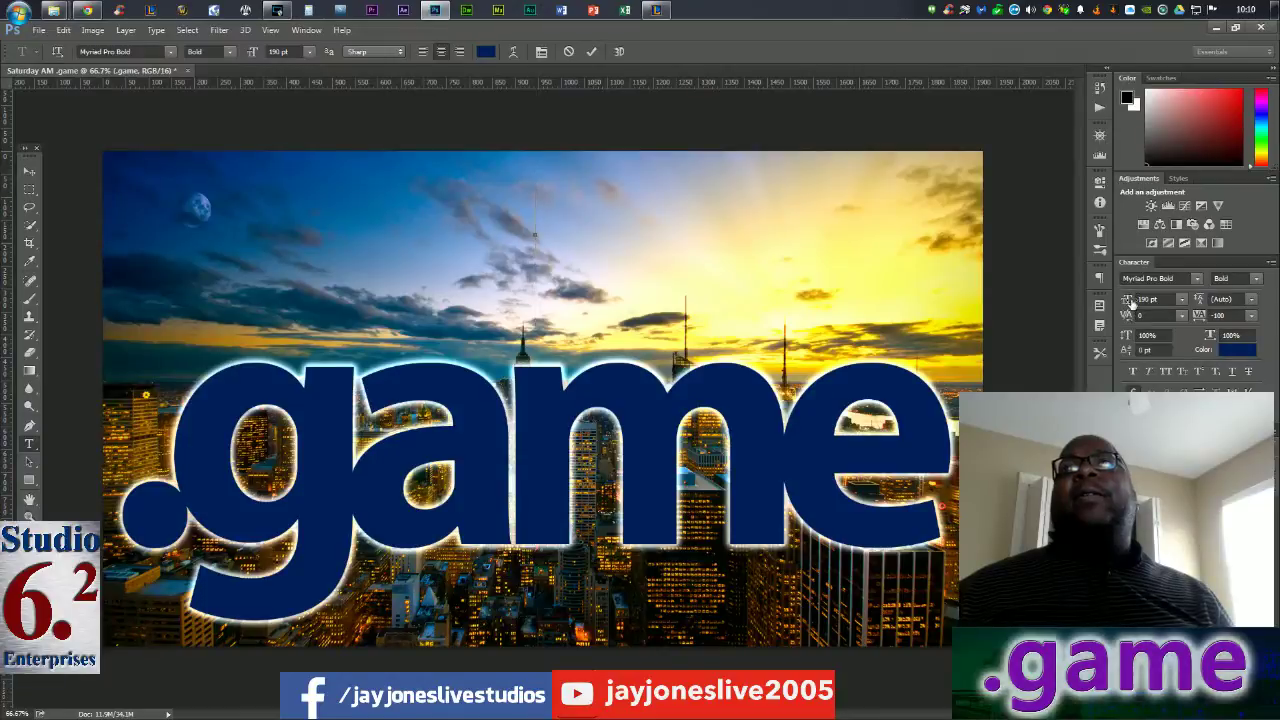
left_click_drag(1130, 302, 1068, 305)
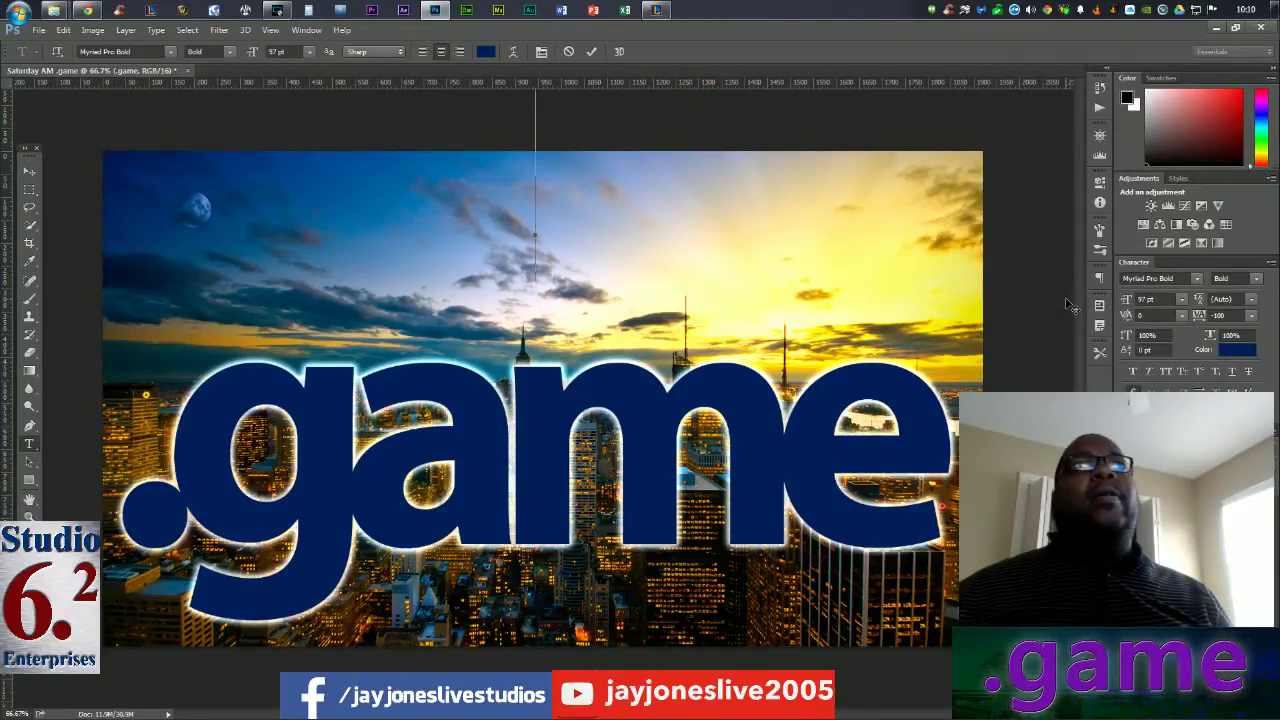
left_click_drag(1126, 302, 1003, 307)
left_click_drag(1126, 302, 1153, 303)
key("Tab")
key("Tab")
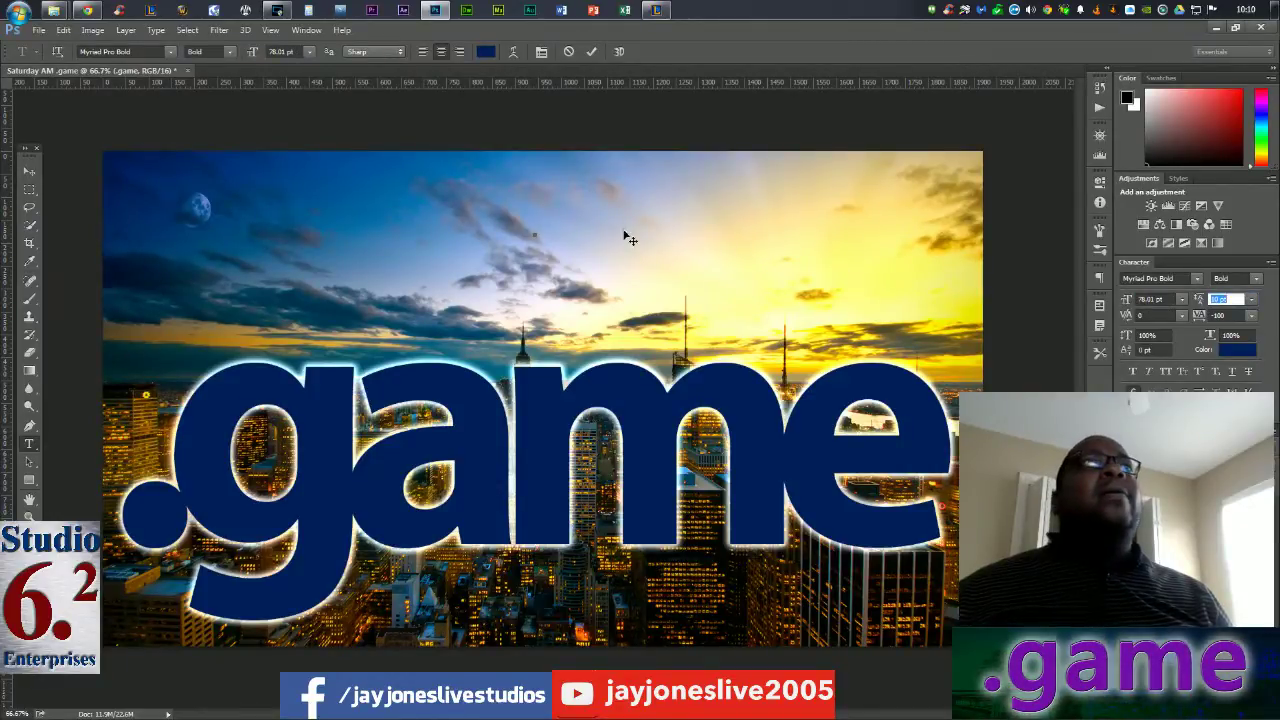
type("5f")
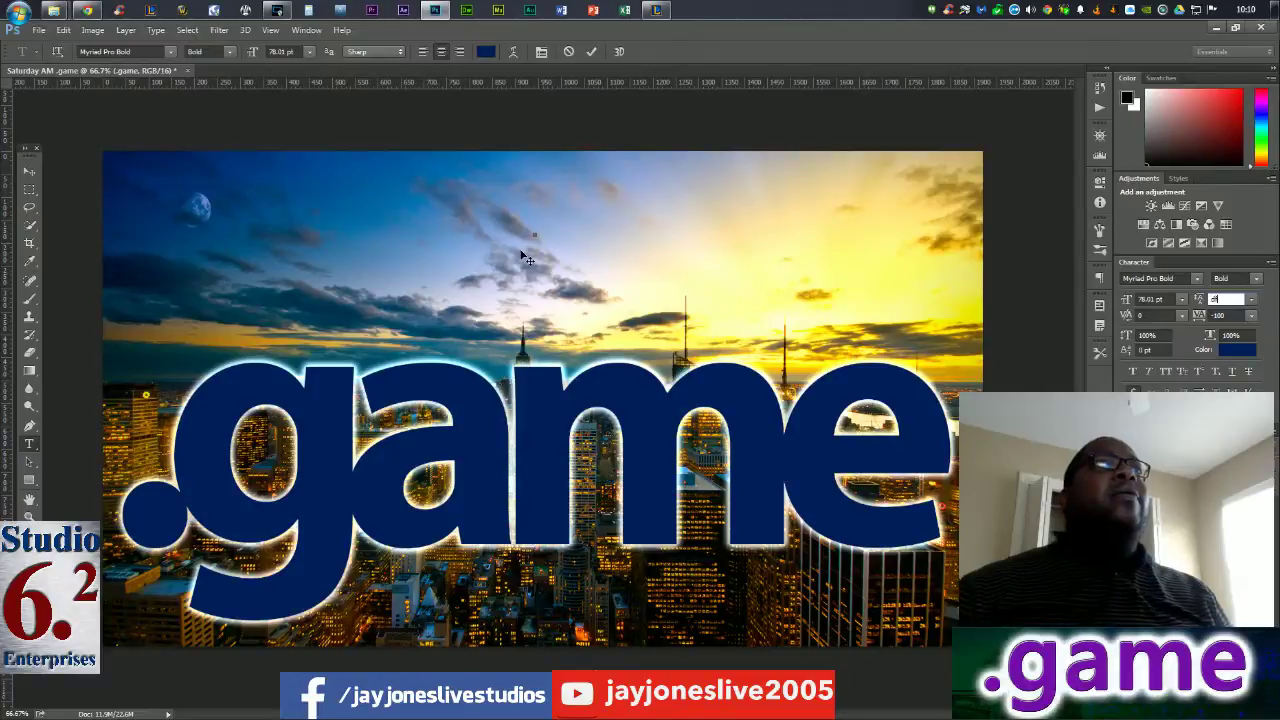
type("dsf")
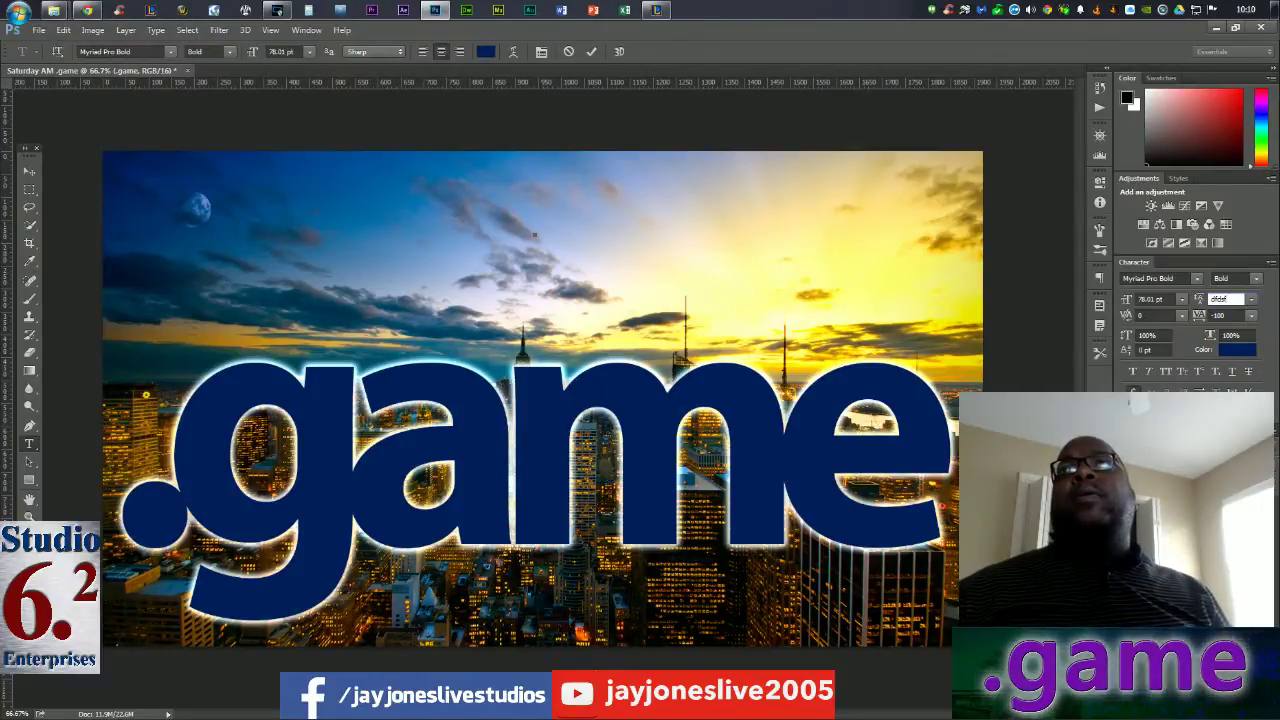
key("Return")
left_click(642, 297)
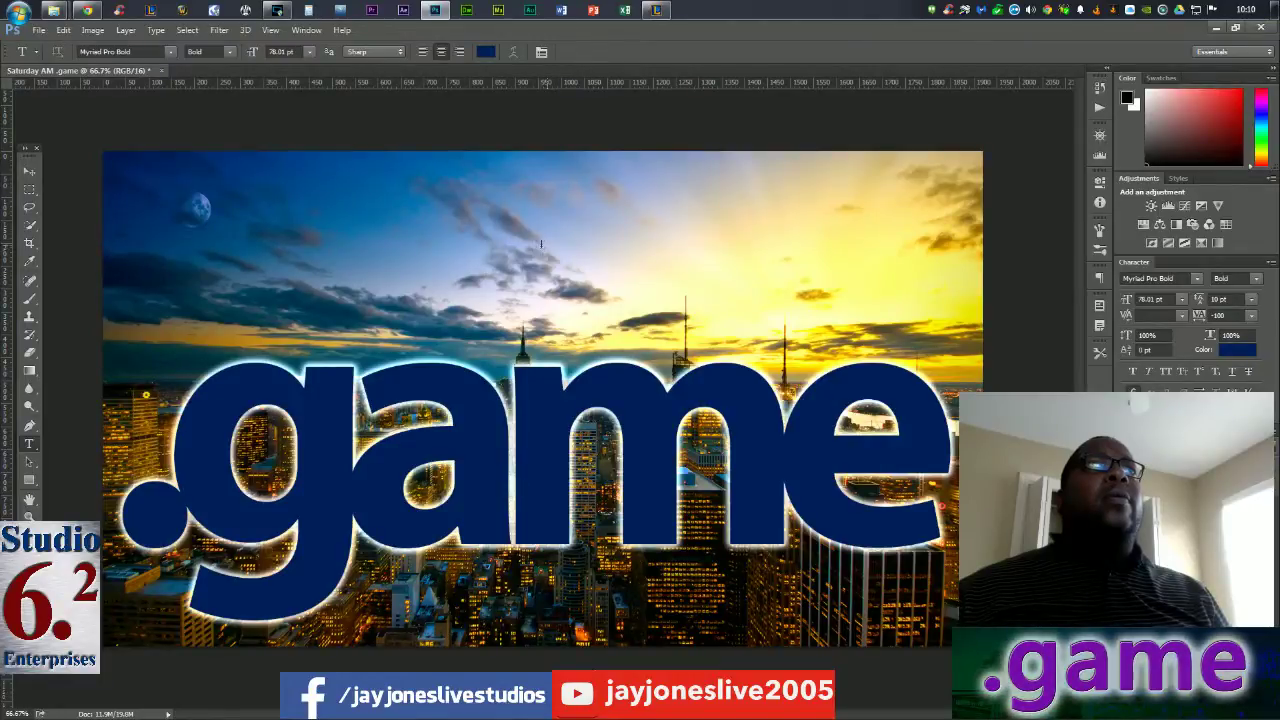
left_click(540, 245)
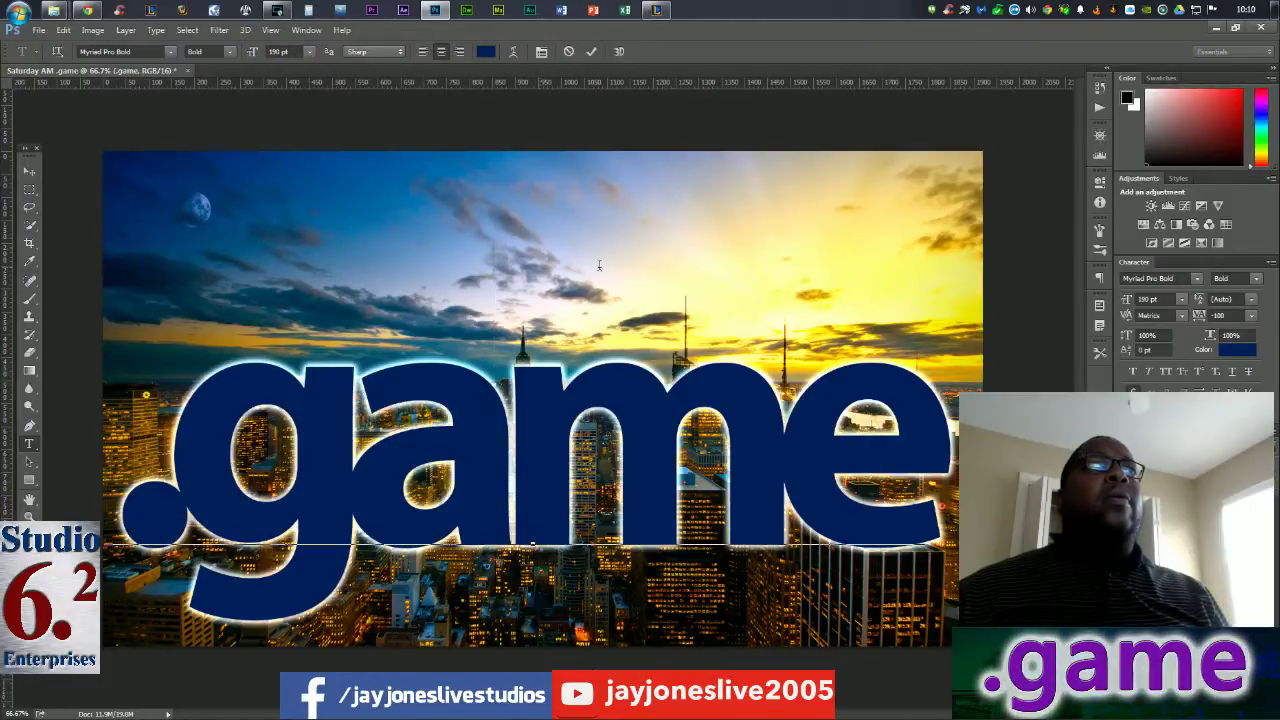
key("ctrl+Return")
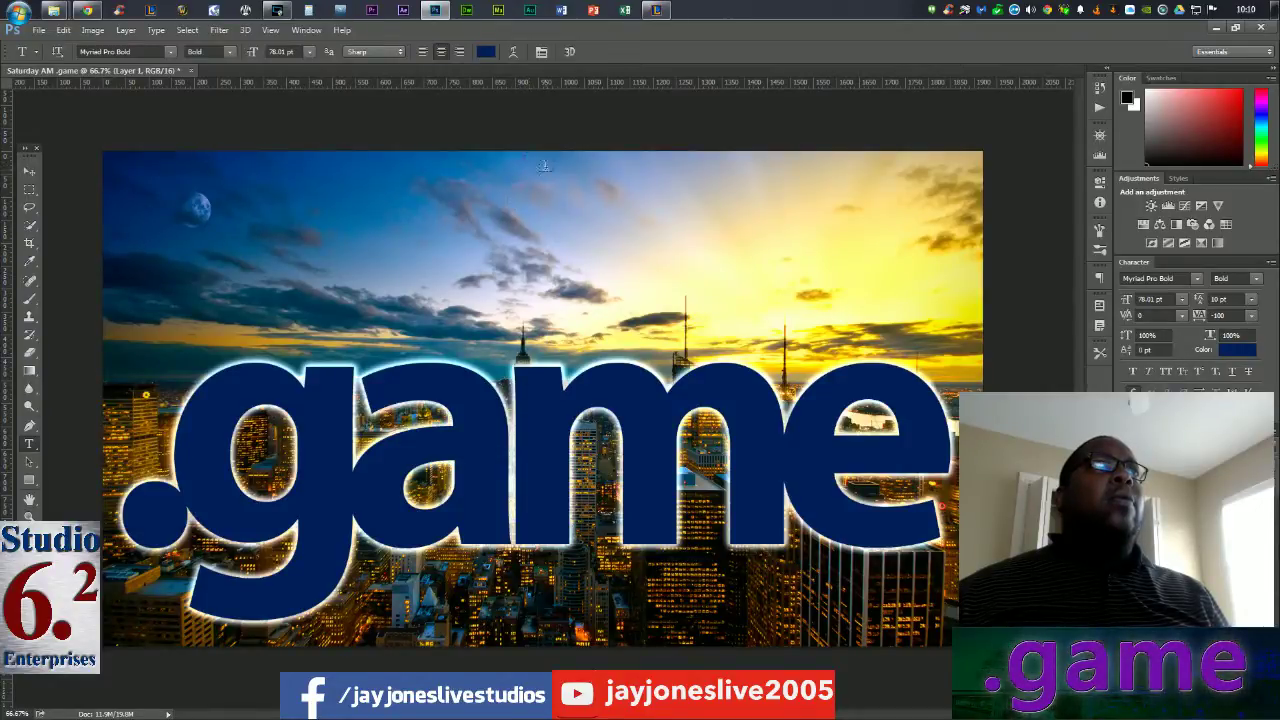
left_click(566, 247)
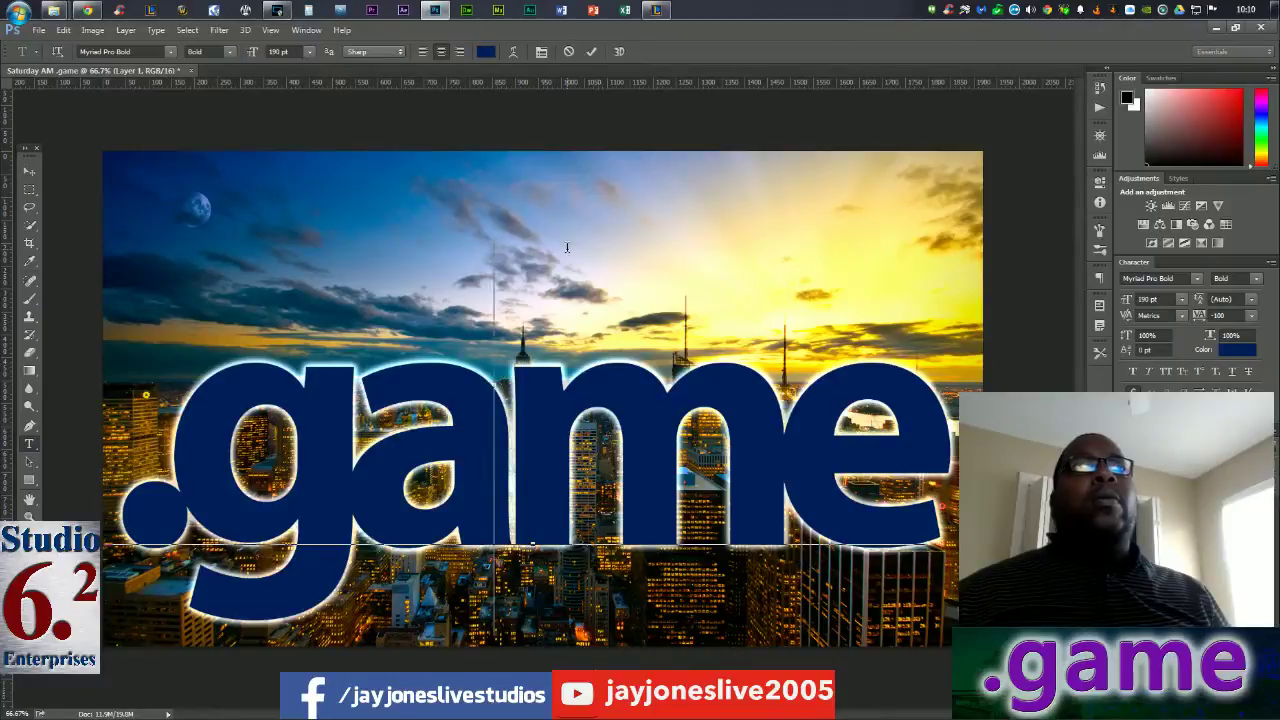
double_click(1277, 618)
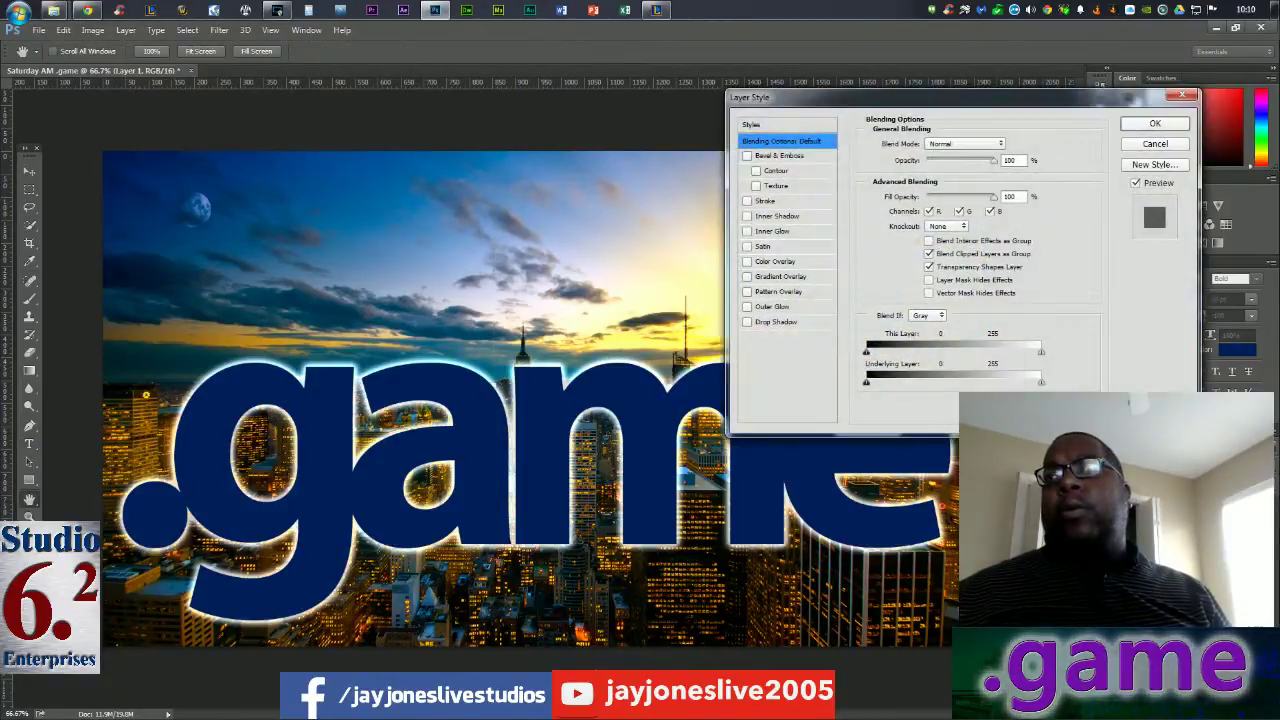
left_click(1155, 144)
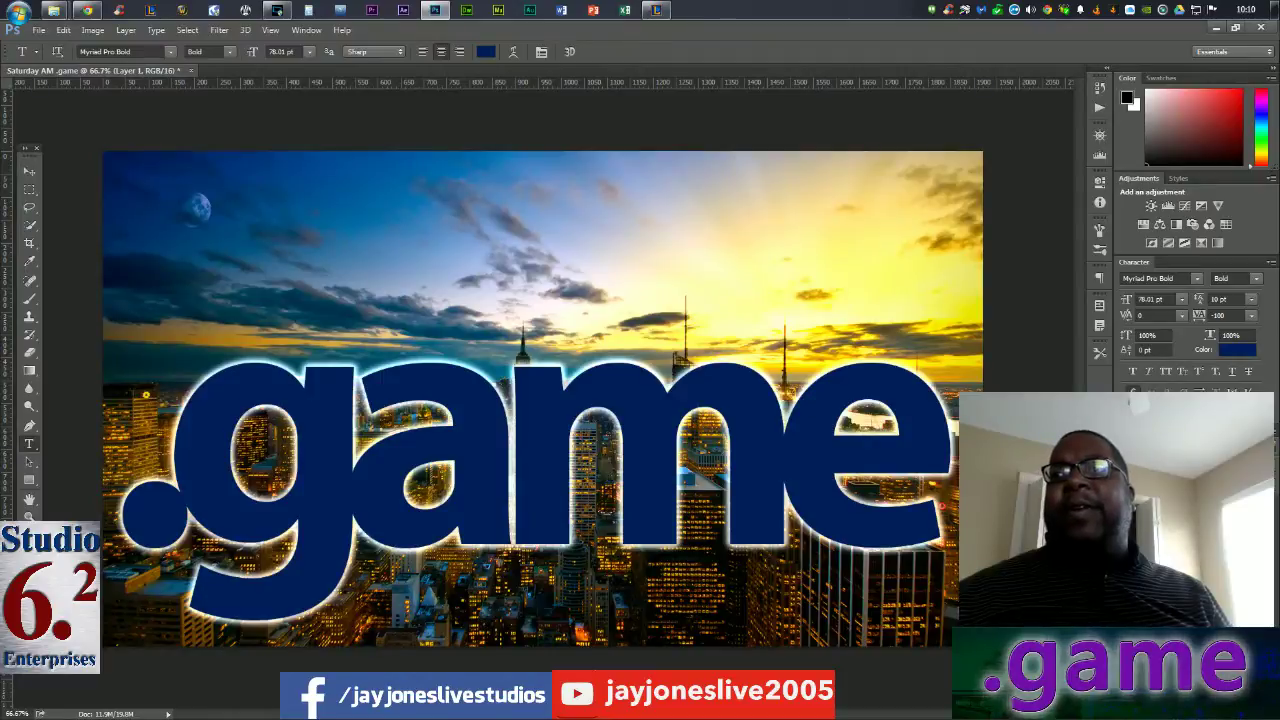
Add a centered two-line text reading "Saturday" and "Morning" near the upper edge of the sky
left_click(509, 175)
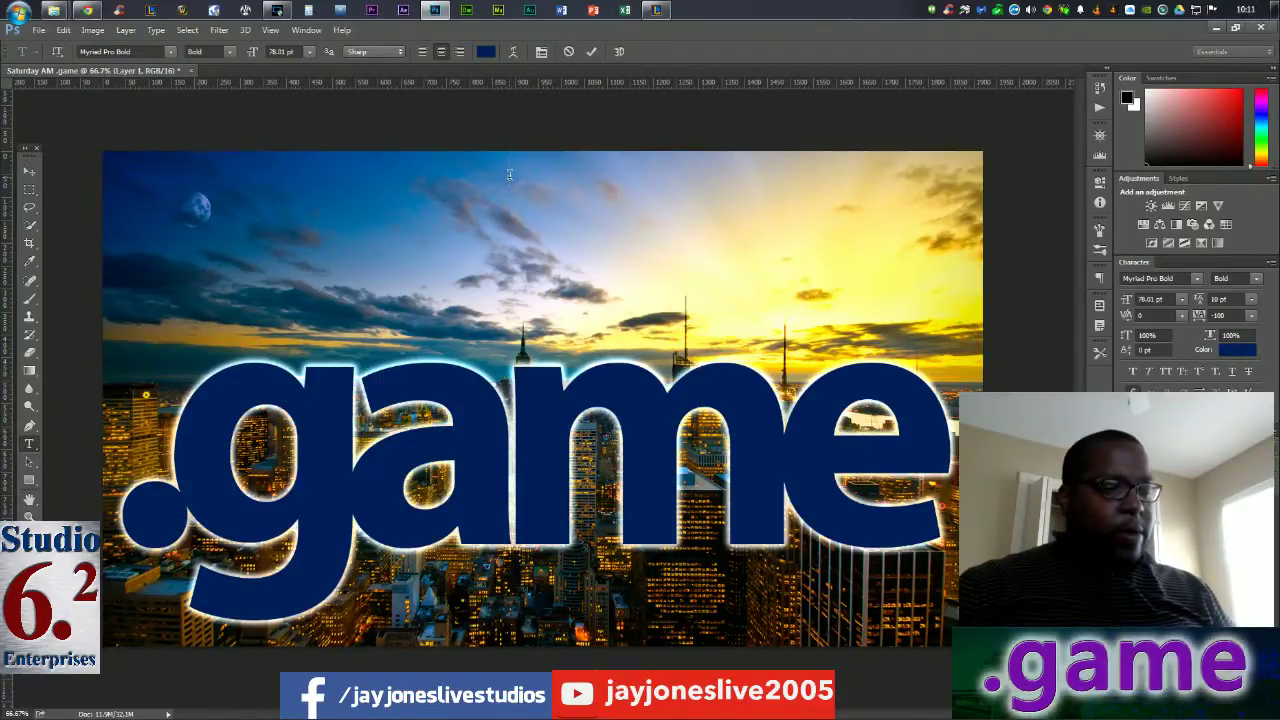
type("SA")
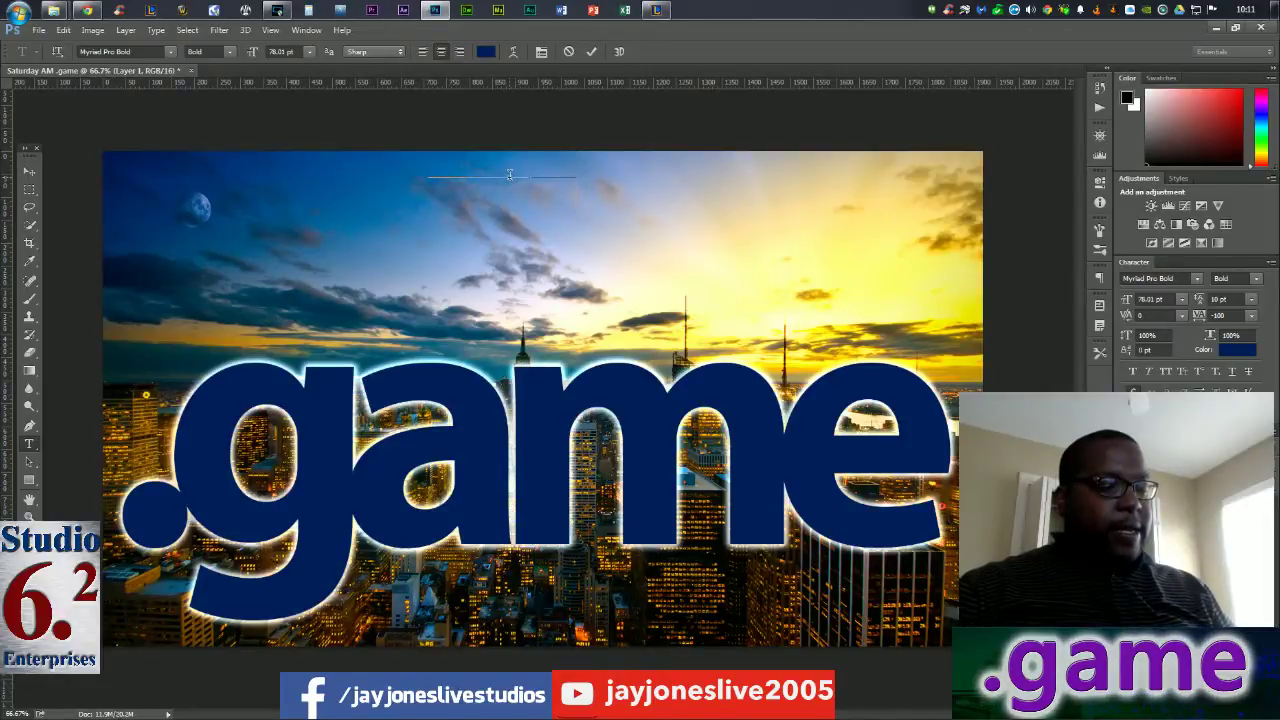
key("BackSpace")
key("BackSpace")
type("Saturda")
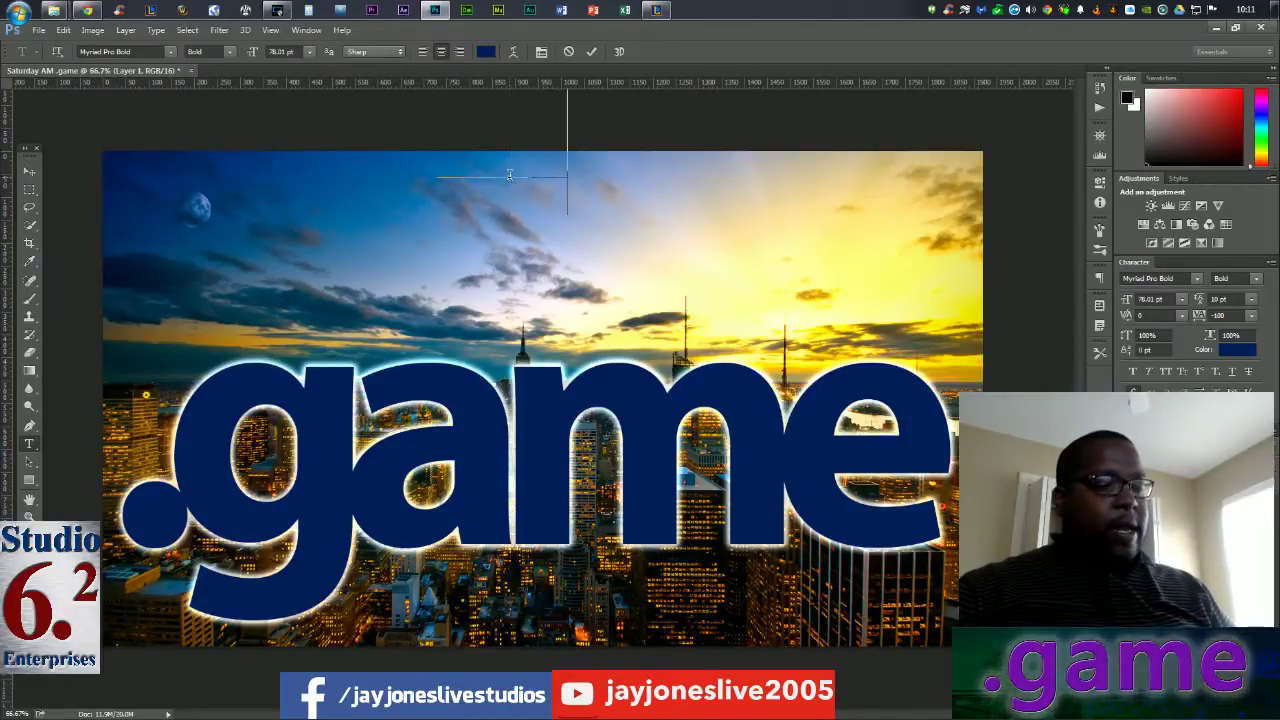
type("y")
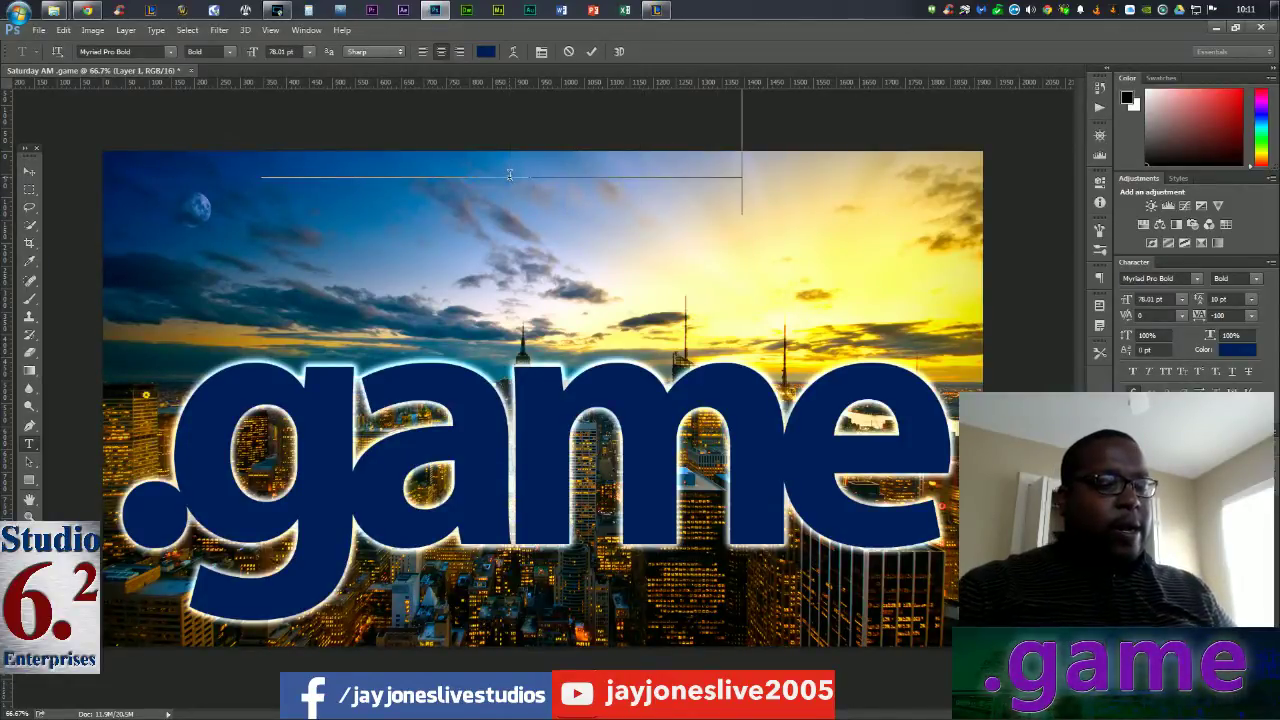
left_click(509, 175)
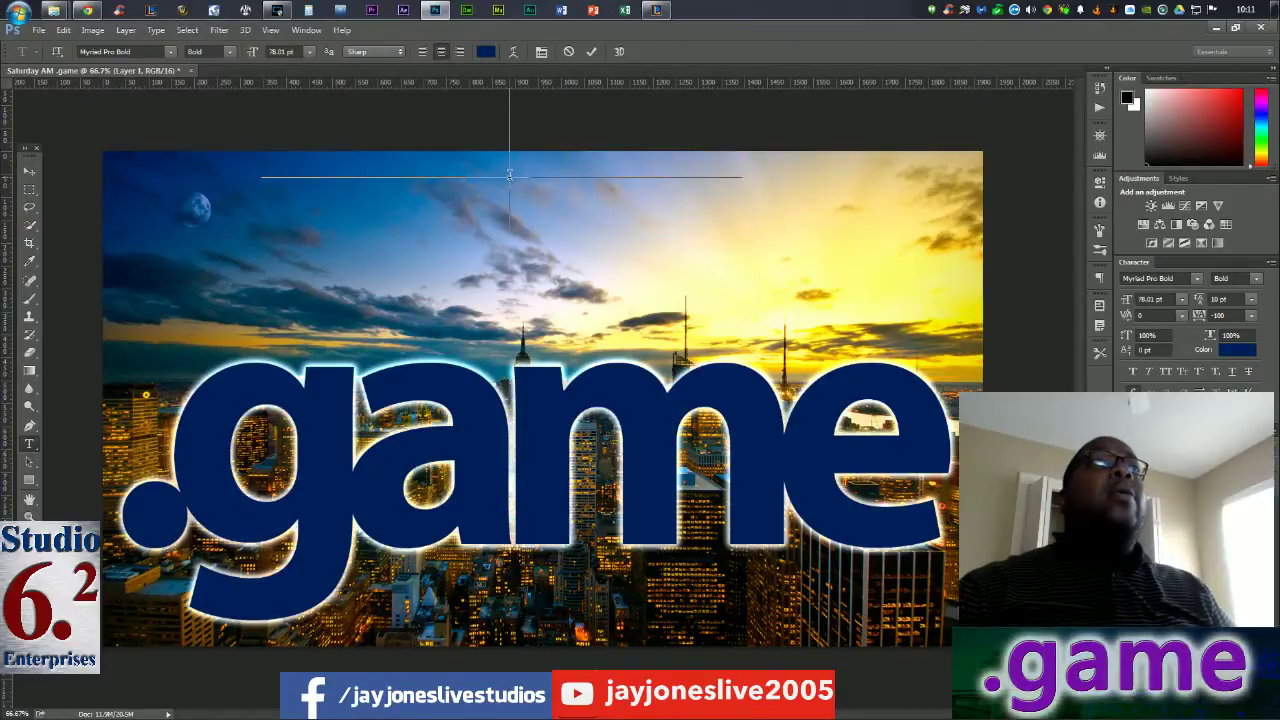
type("Morning")
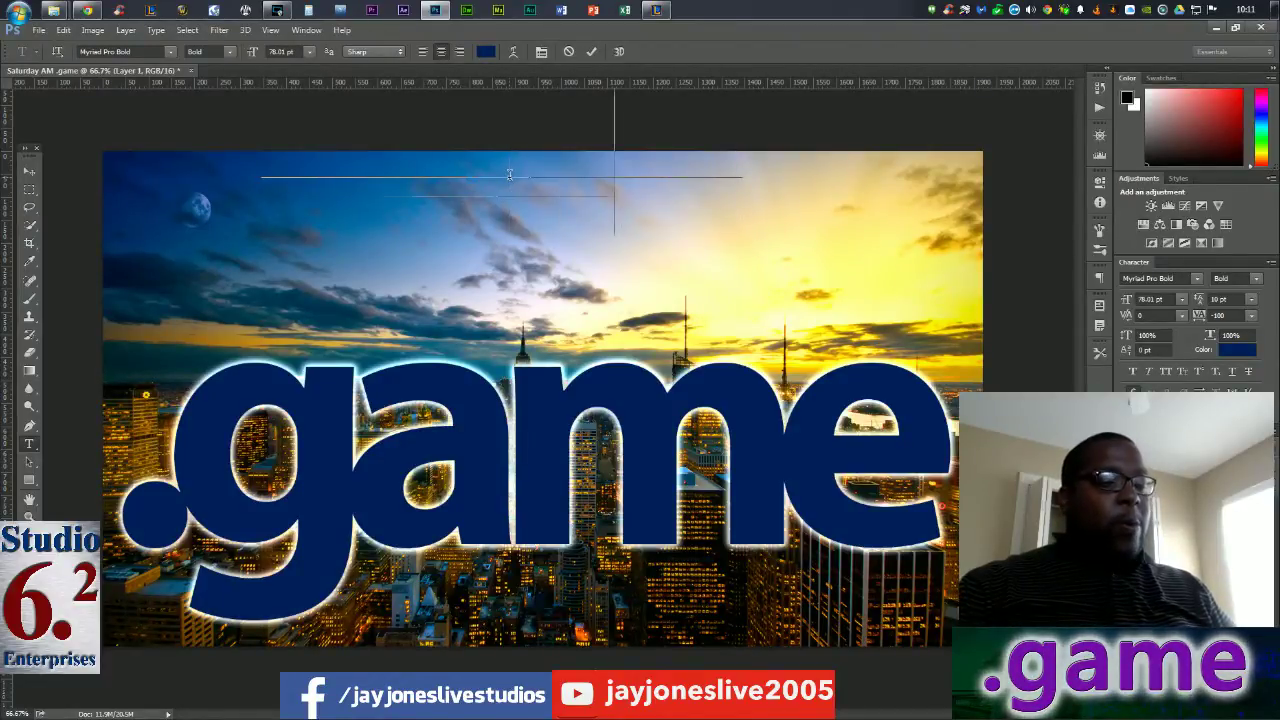
key("shift+Left")
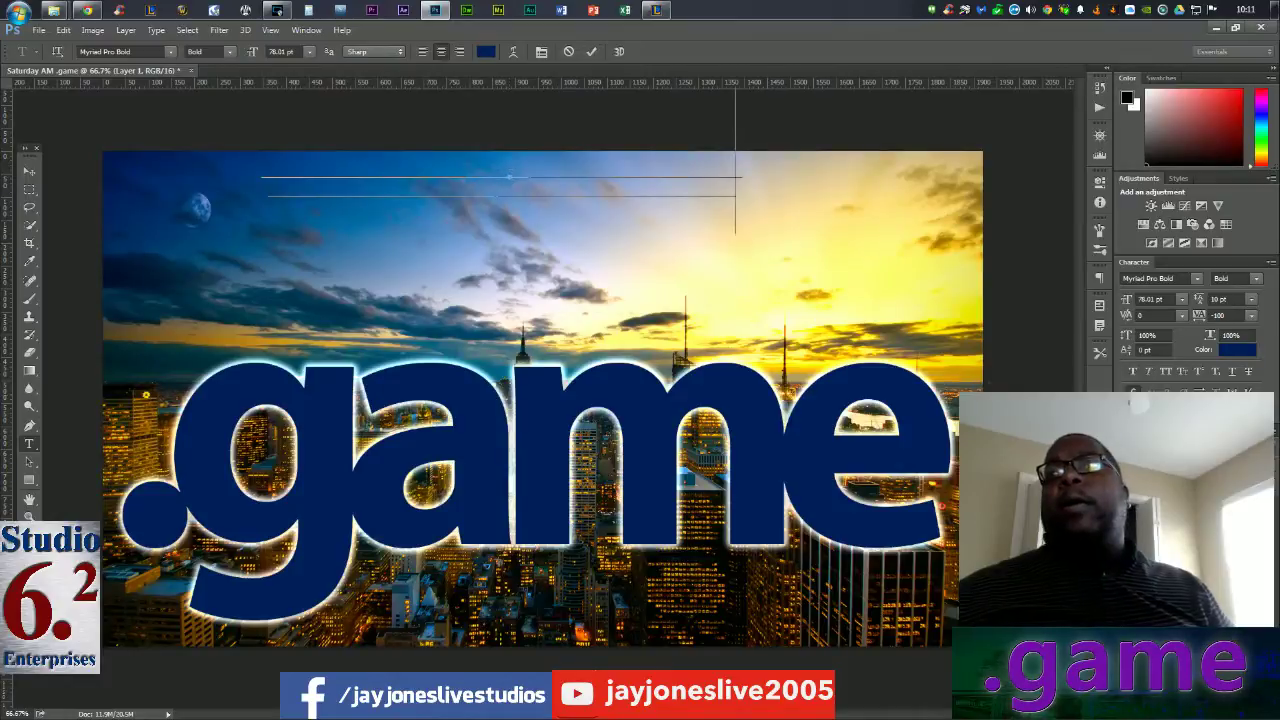
key("ctrl+Return")
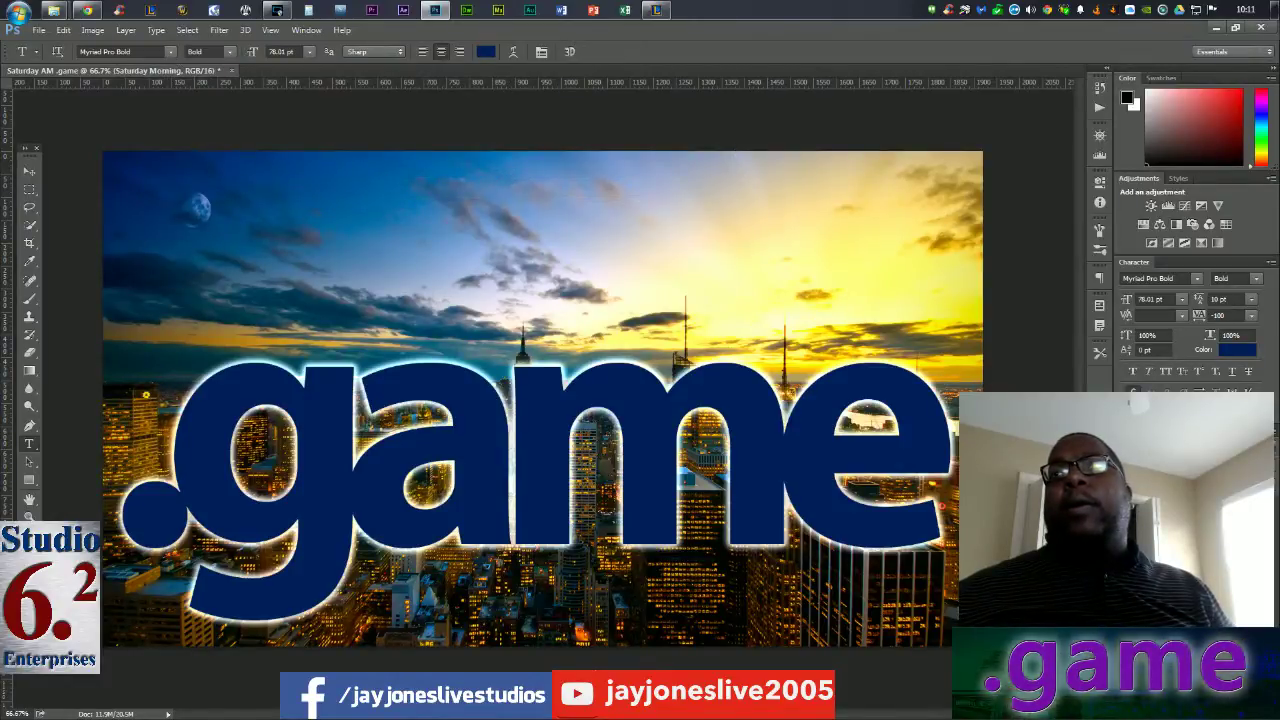
Bring the "Saturday Morning" layer in front of the skyline image and move the text lower in the sky
key("ctrl+]")
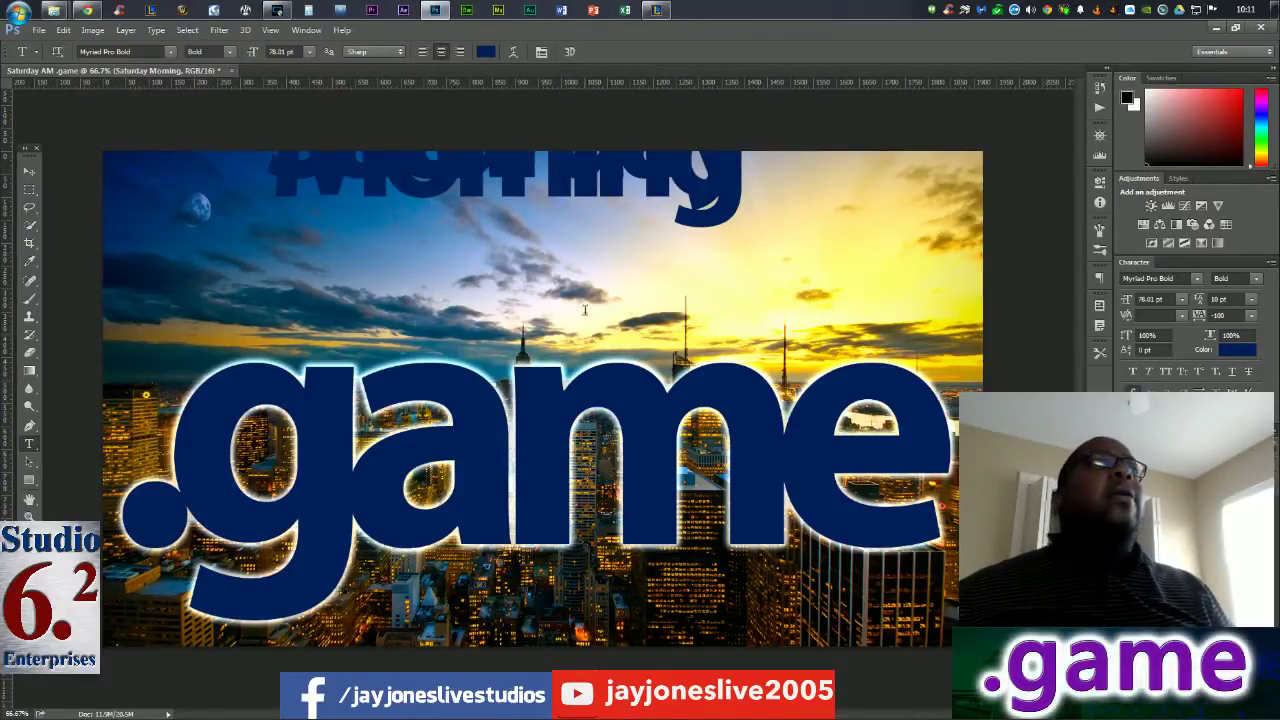
left_click(534, 219)
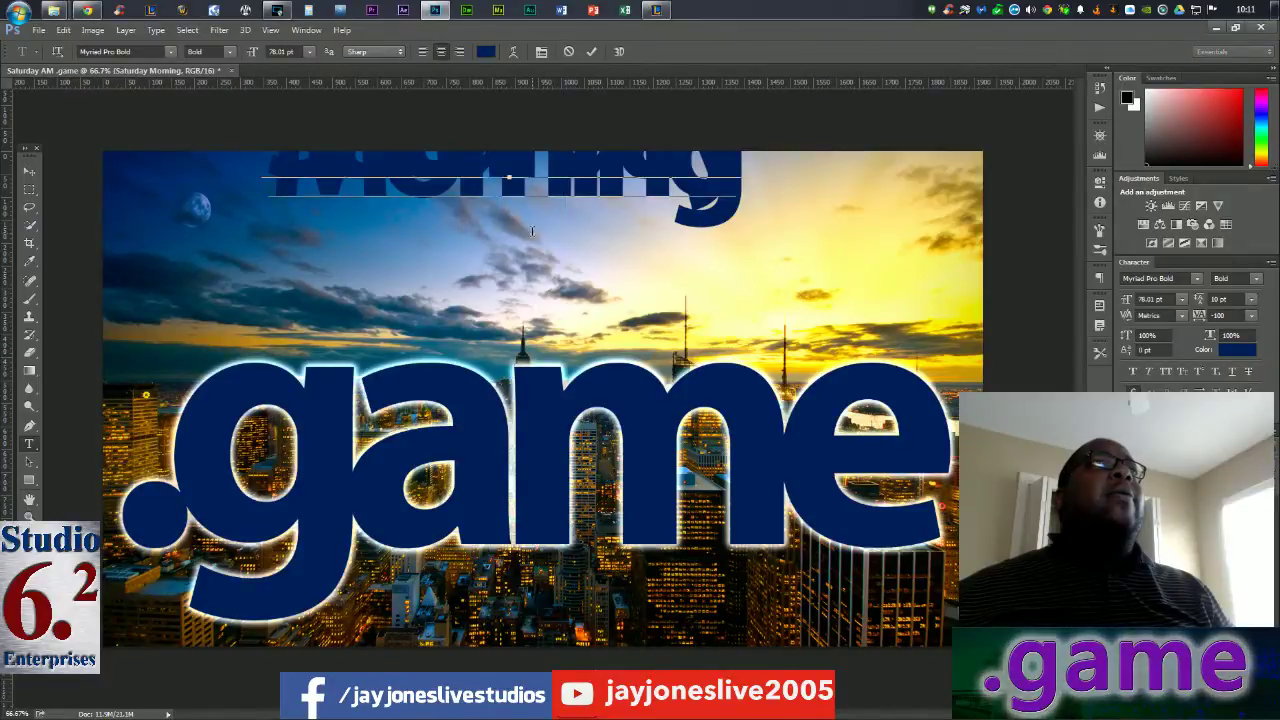
left_click_drag(540, 260, 727, 320)
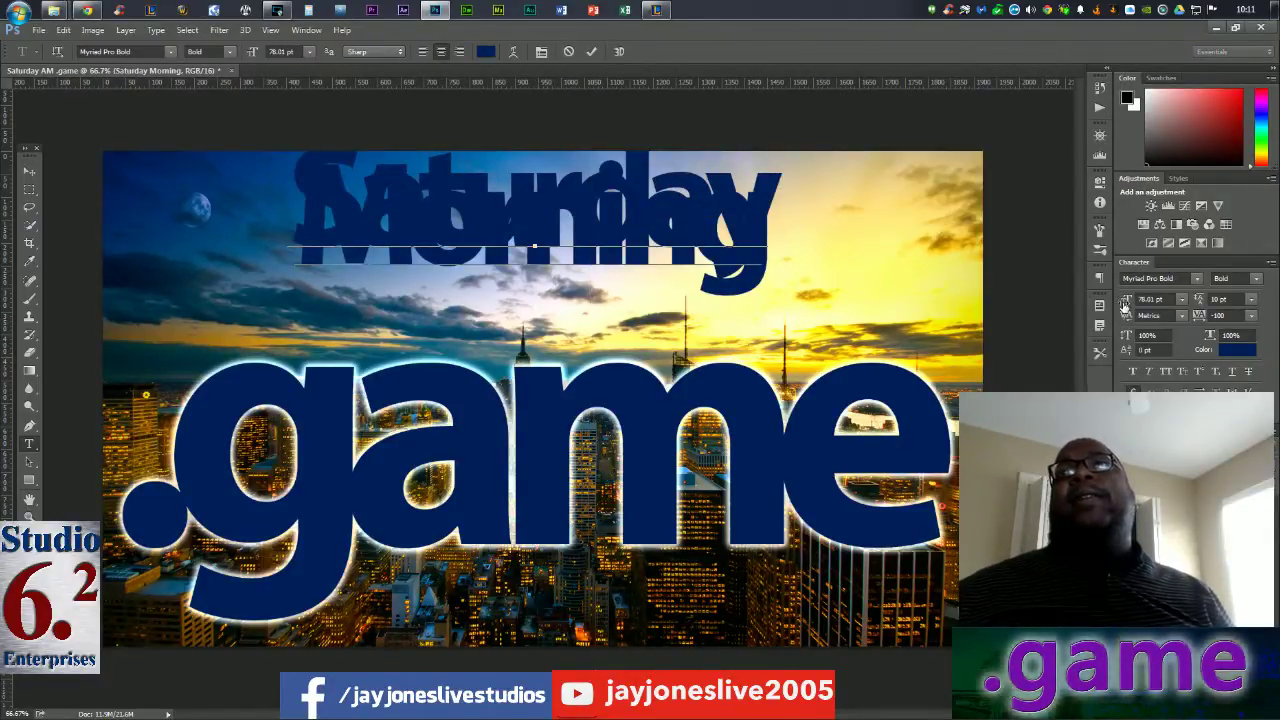
Set the leading of the whole "Saturday Morning" text to 59.01 pt and its font size to 46.01 pt
key("ctrl+a")
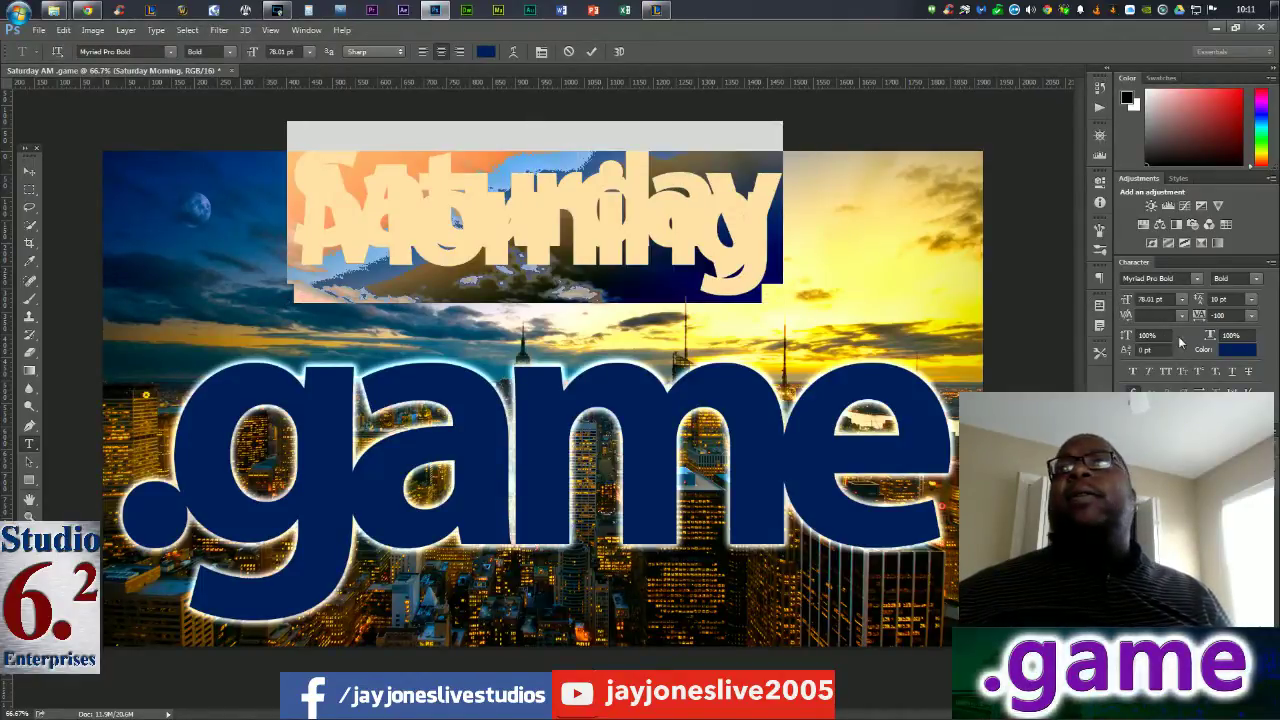
left_click(1251, 299)
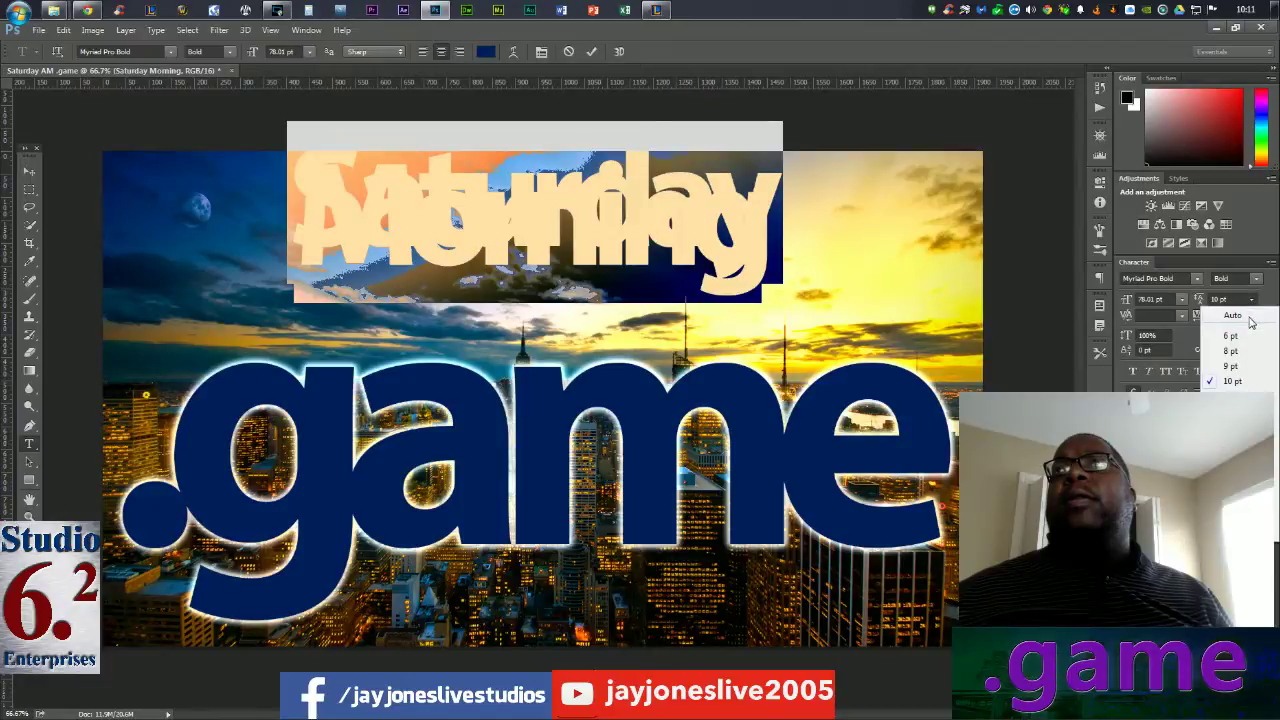
left_click(1249, 318)
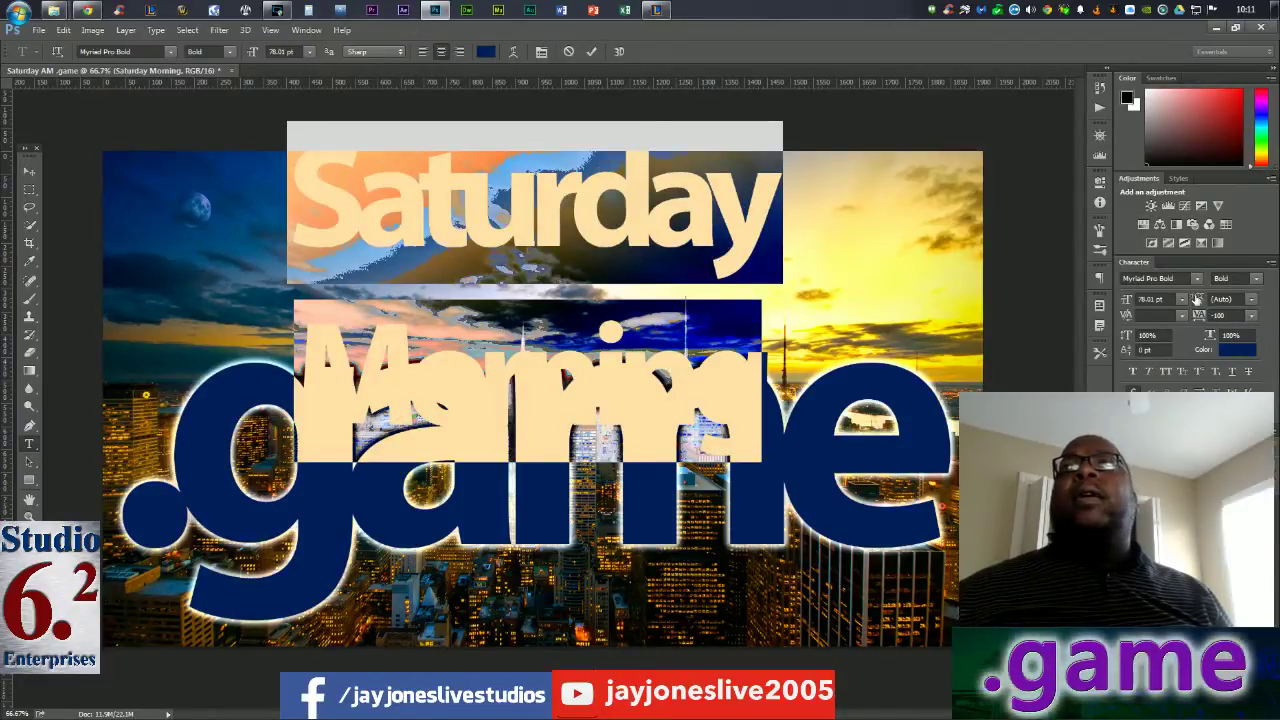
left_click_drag(1204, 298, 1240, 309)
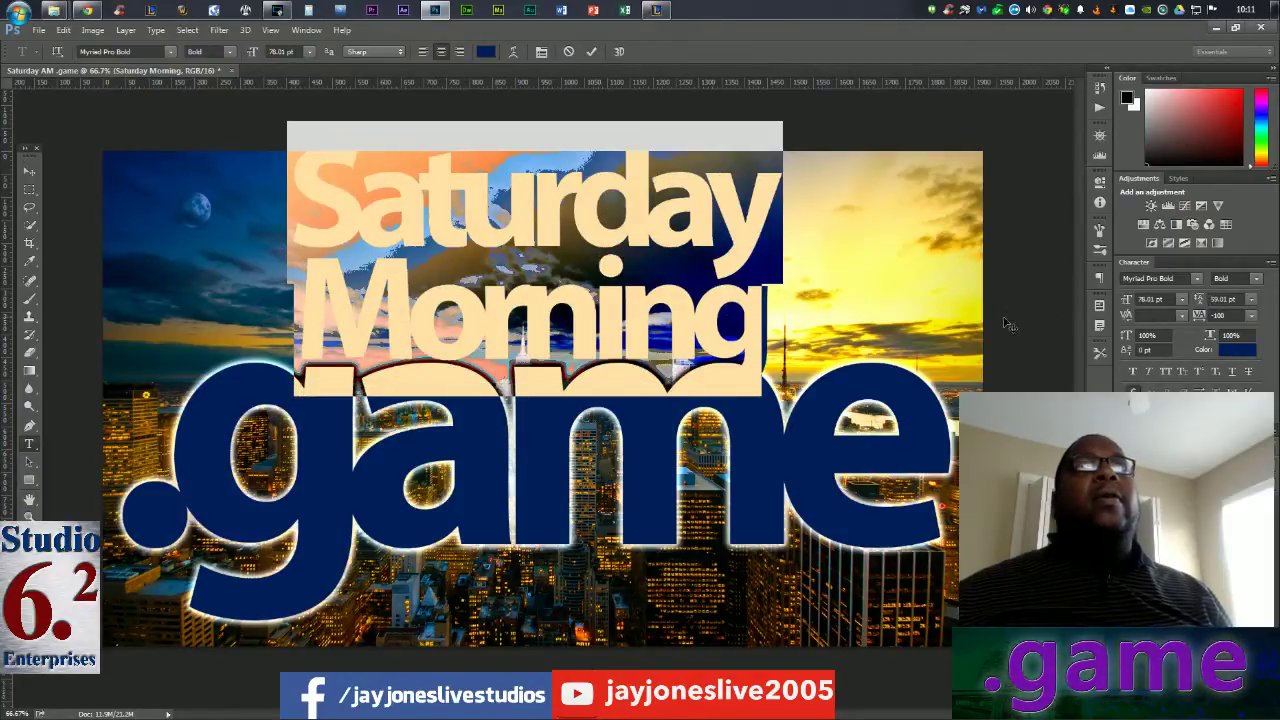
left_click_drag(1127, 300, 1108, 304)
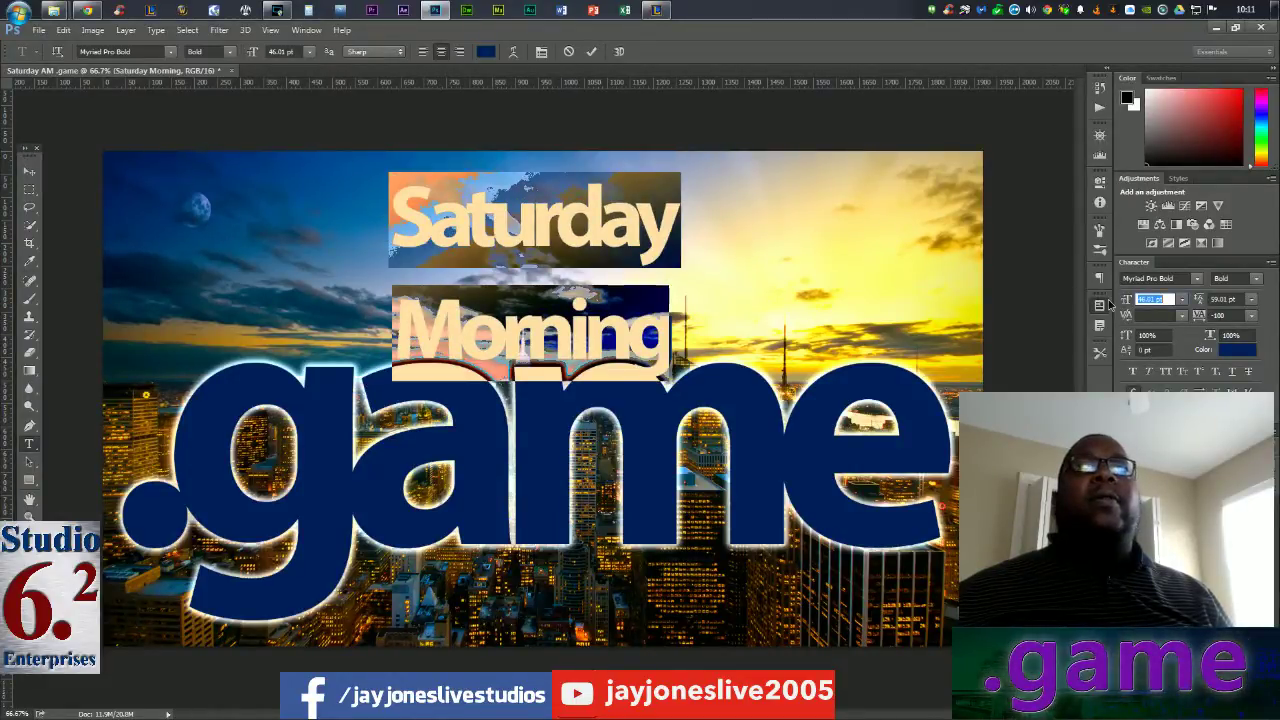
Remove the line break after "Saturday" so that "Saturday Morning" sits on a single line
left_click(1100, 305)
left_click(667, 244)
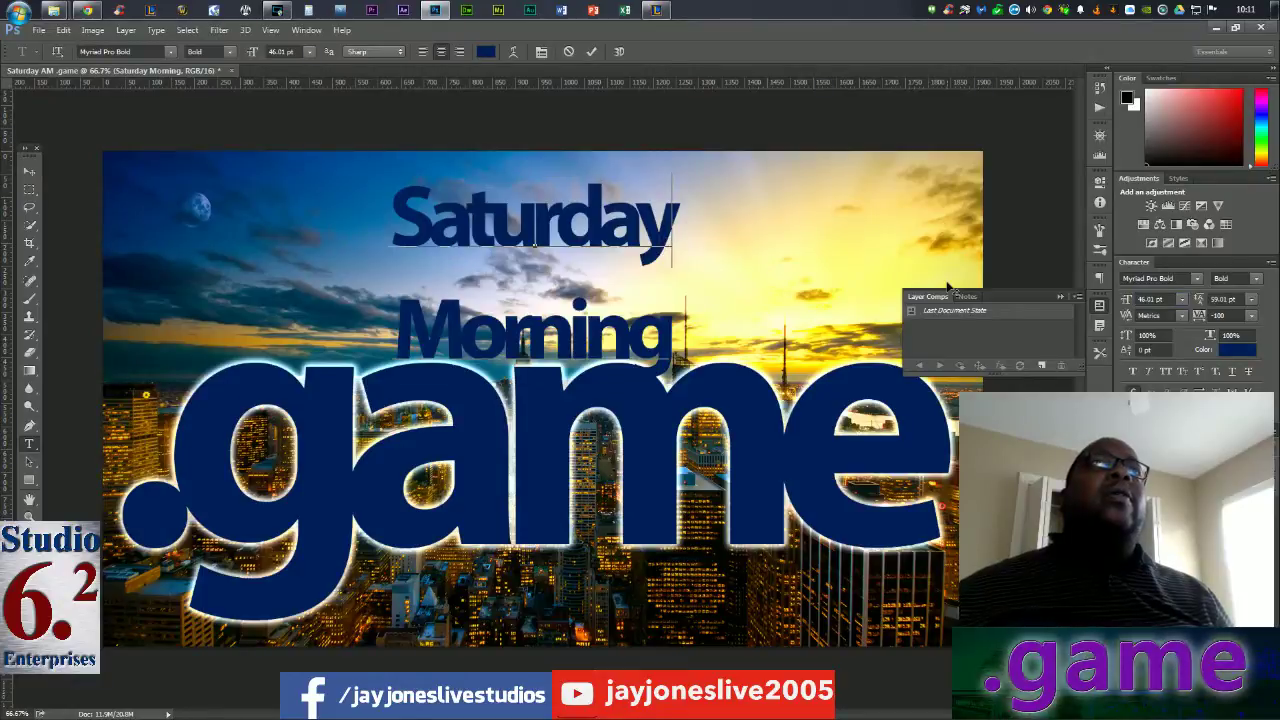
key("Delete")
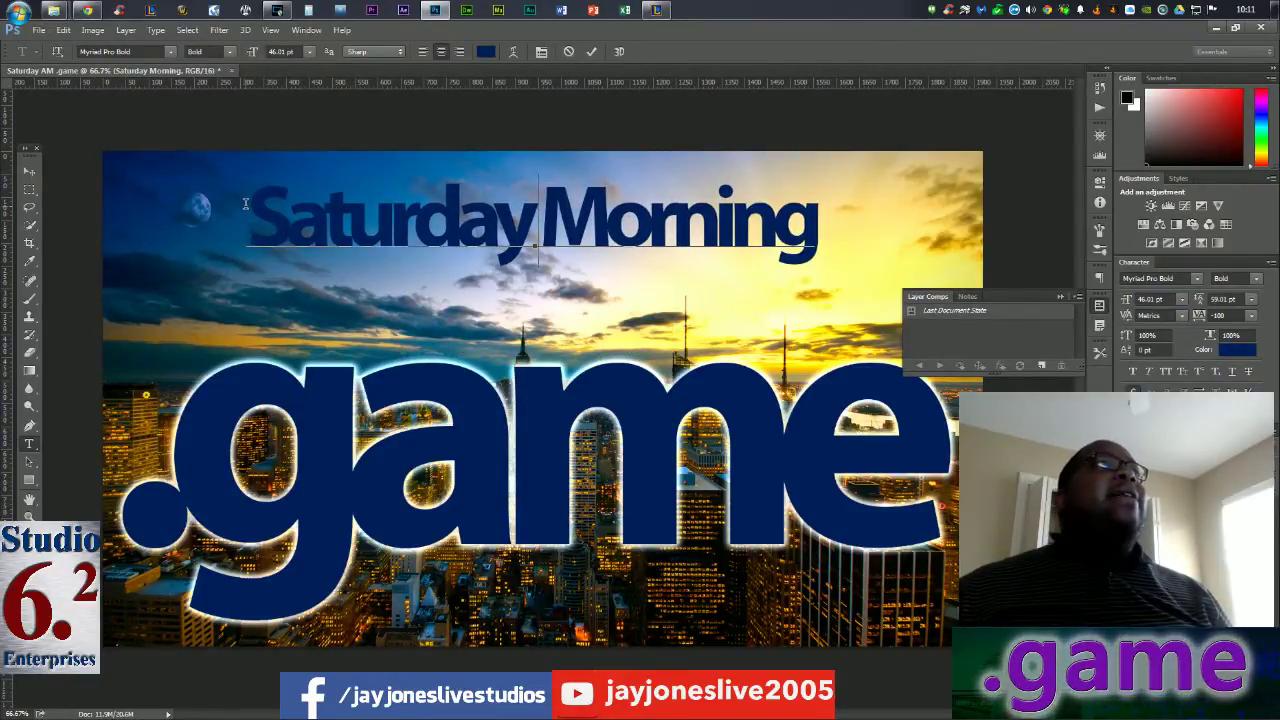
Set the font size of the whole "Saturday Morning" text to 63.01 pt and move the text lower, closer to the ".game" title
left_click_drag(245, 203, 800, 243)
double_click(814, 236)
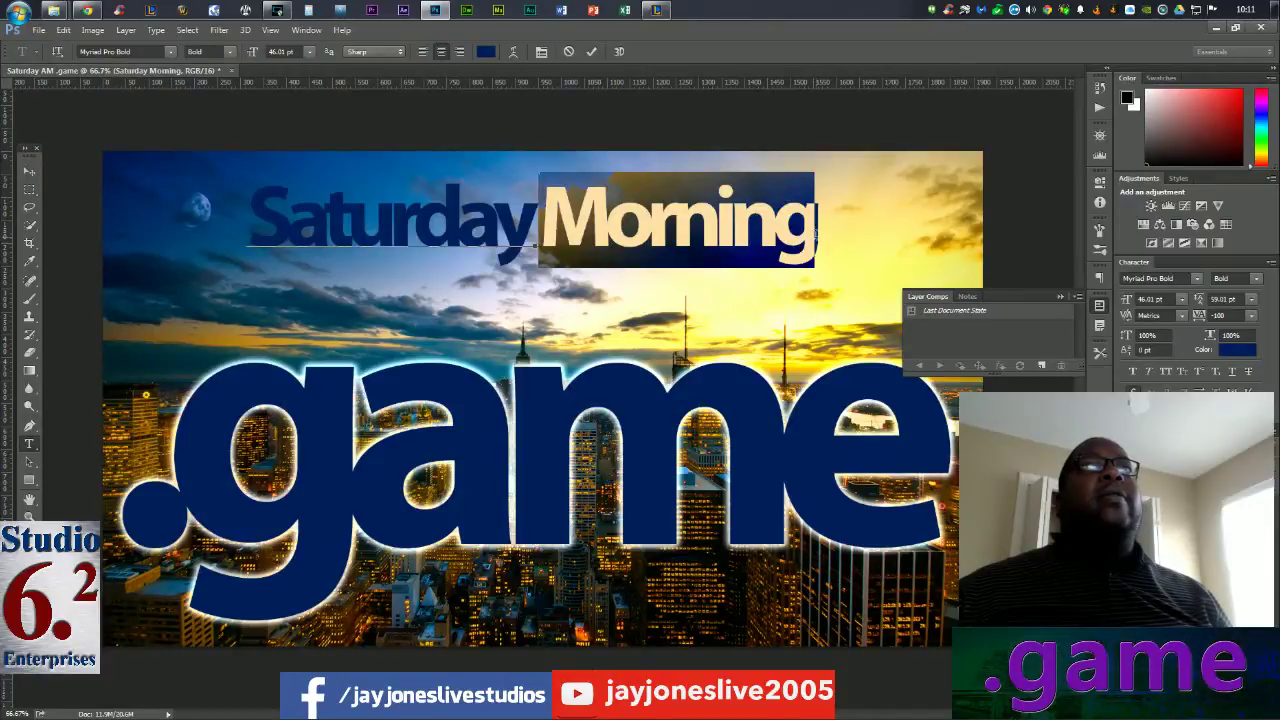
triple_click(820, 234)
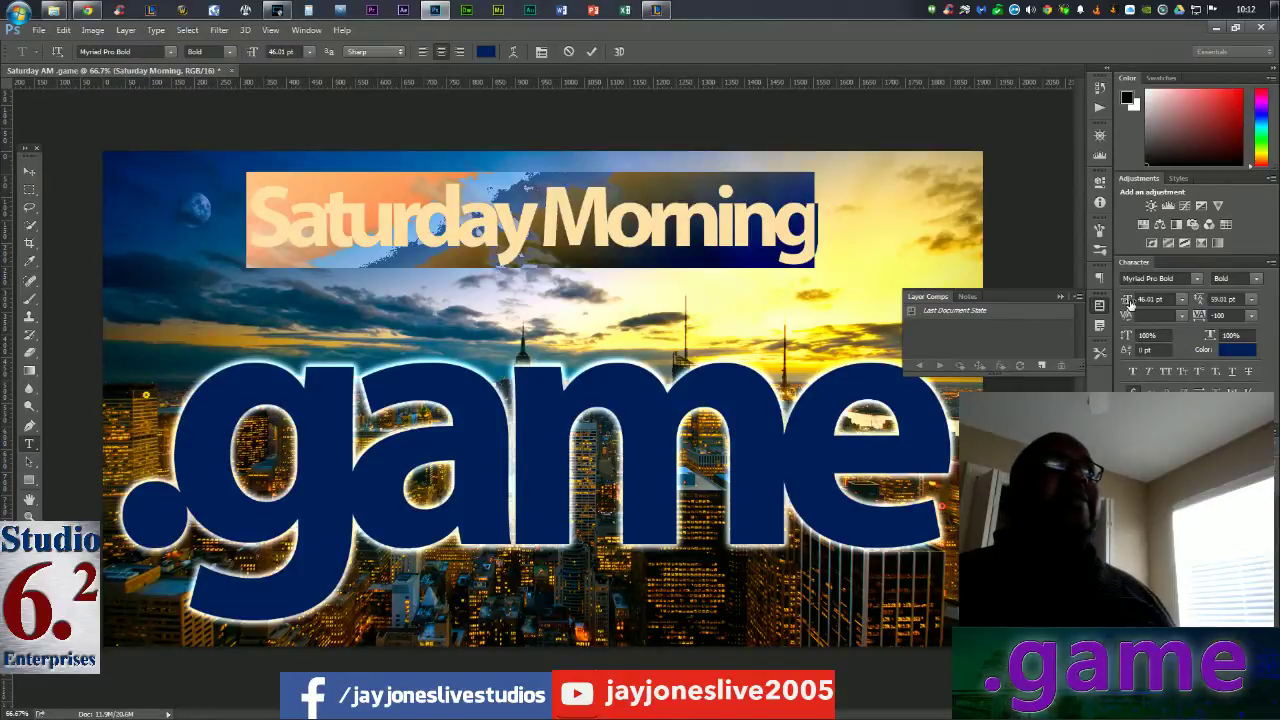
left_click_drag(1129, 303, 1142, 307)
left_click_drag(588, 308, 601, 349)
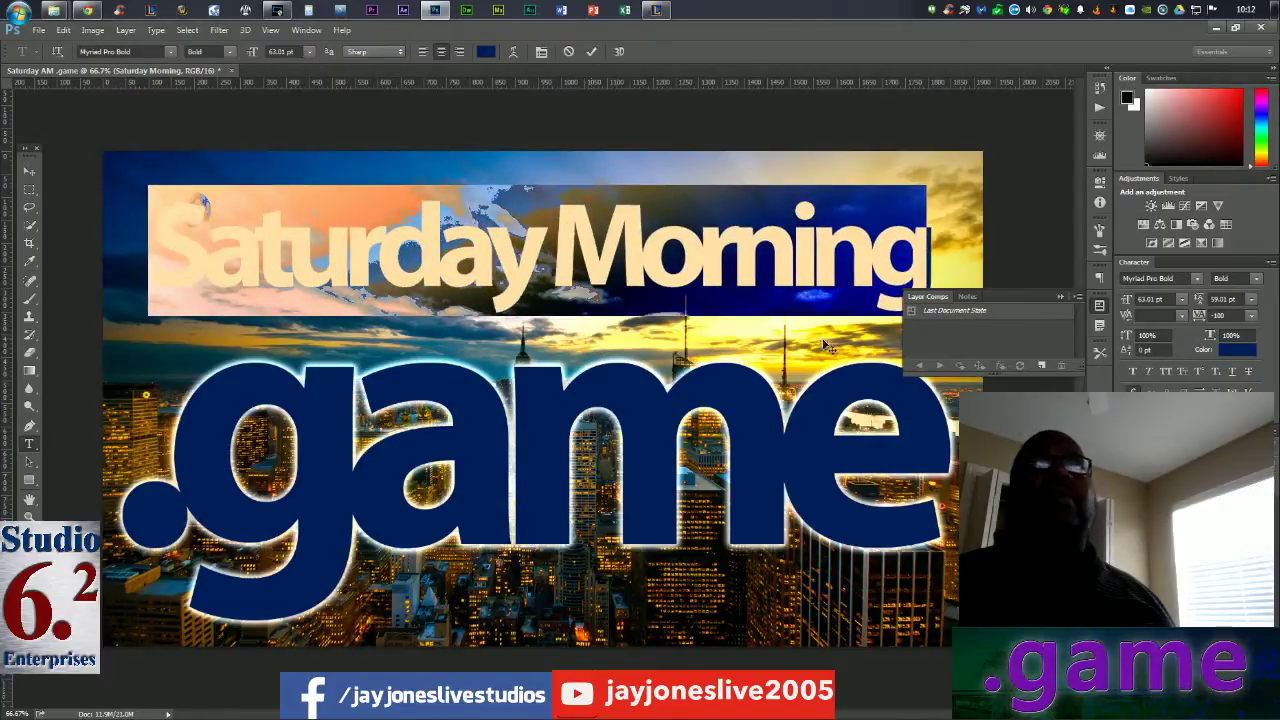
left_click(1059, 297)
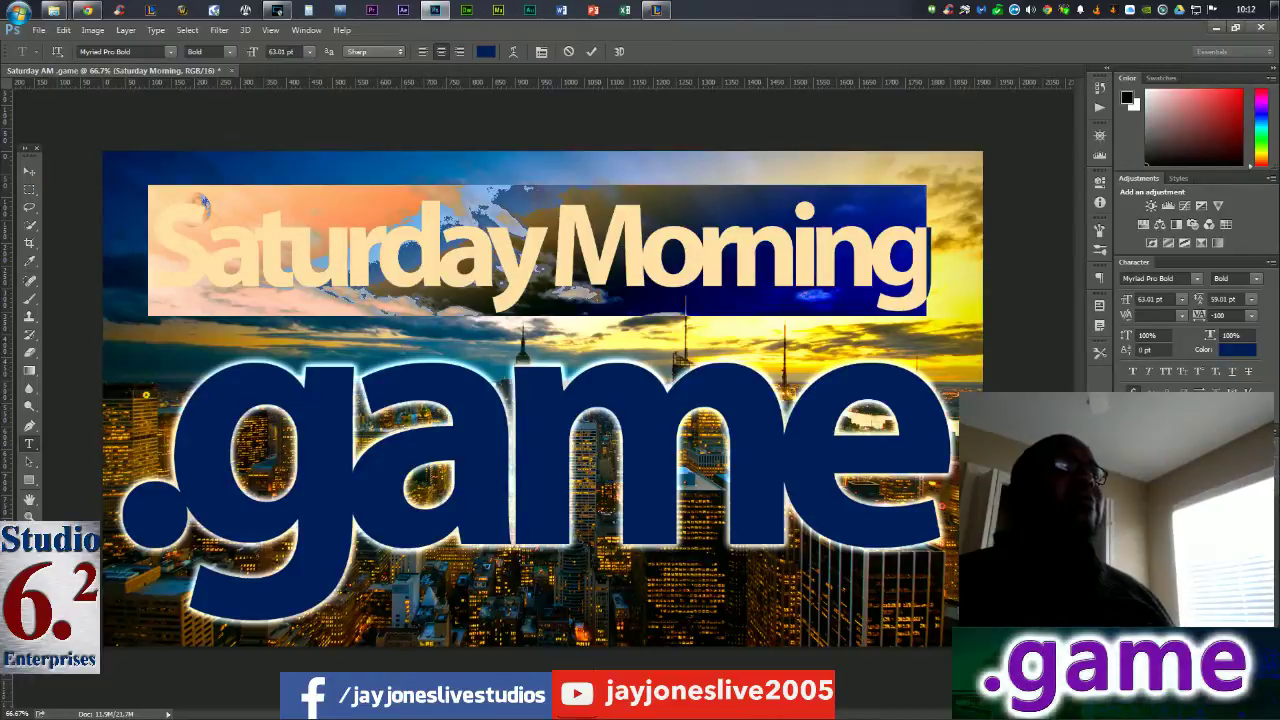
Try blue, yellow and brown colours on the "Saturday Morning" text and apply dark brown #402626
left_click(1240, 349)
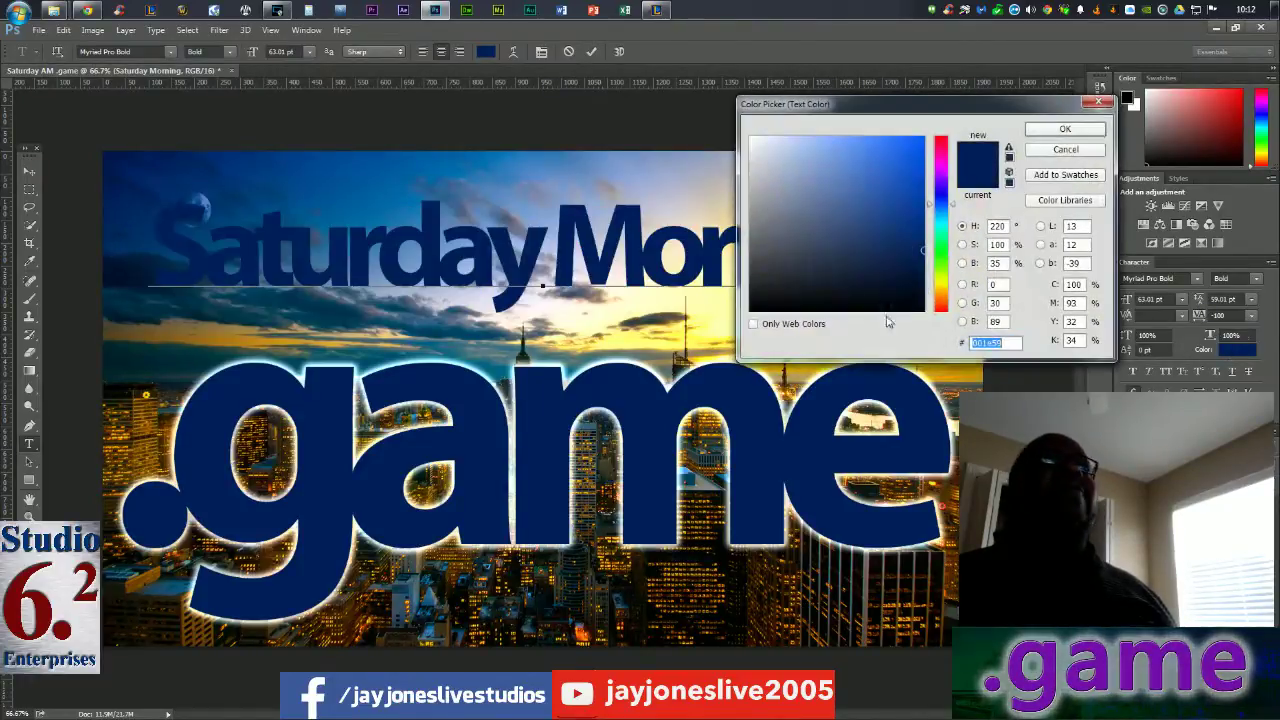
left_click_drag(885, 297, 927, 132)
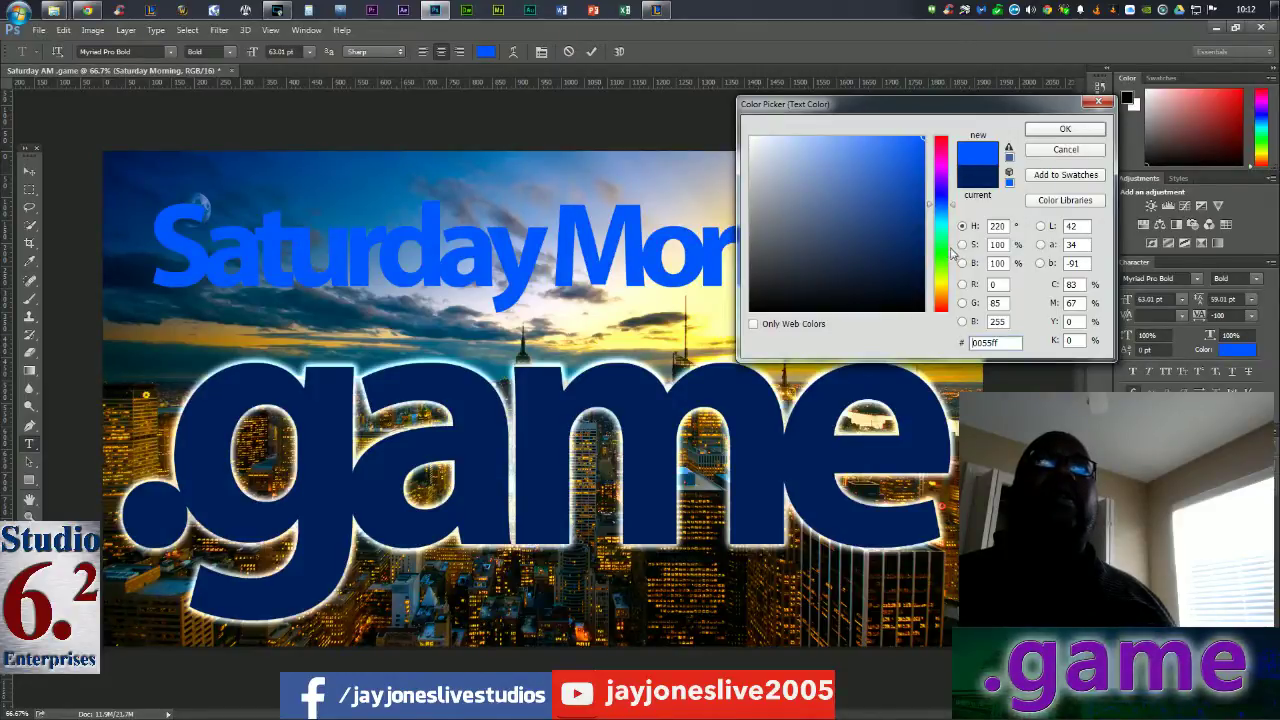
left_click(720, 327)
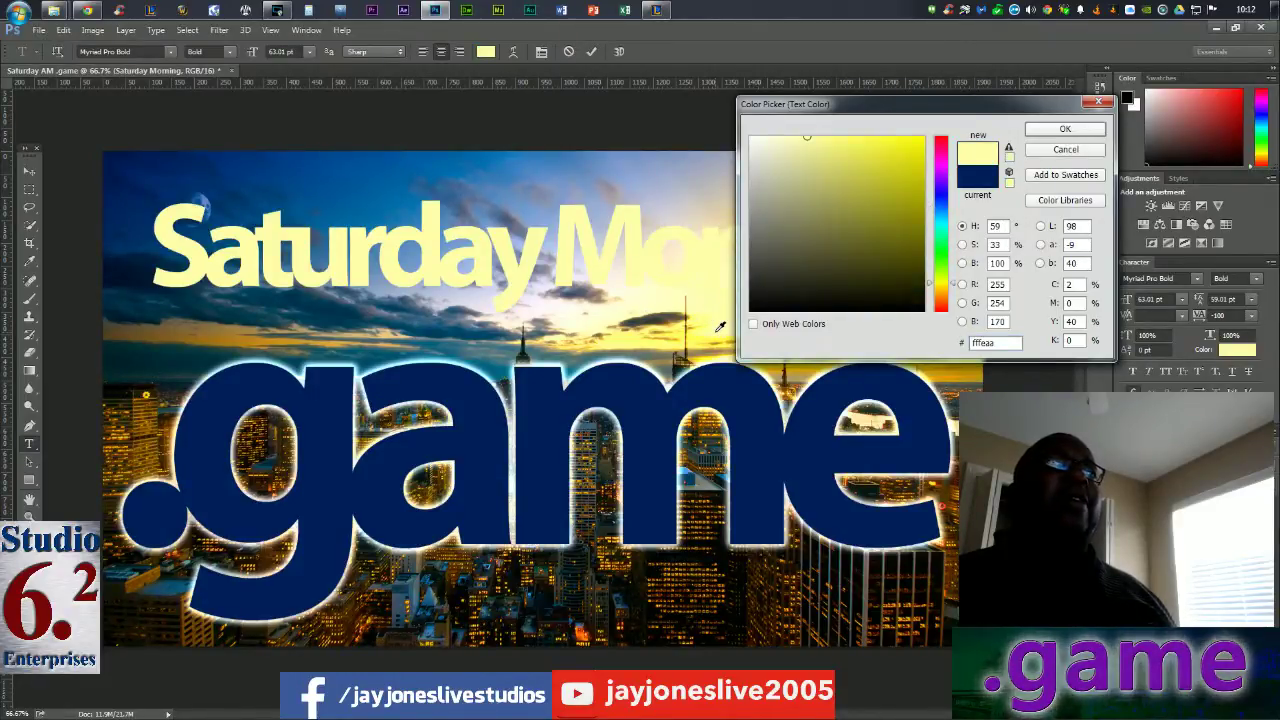
left_click(221, 330)
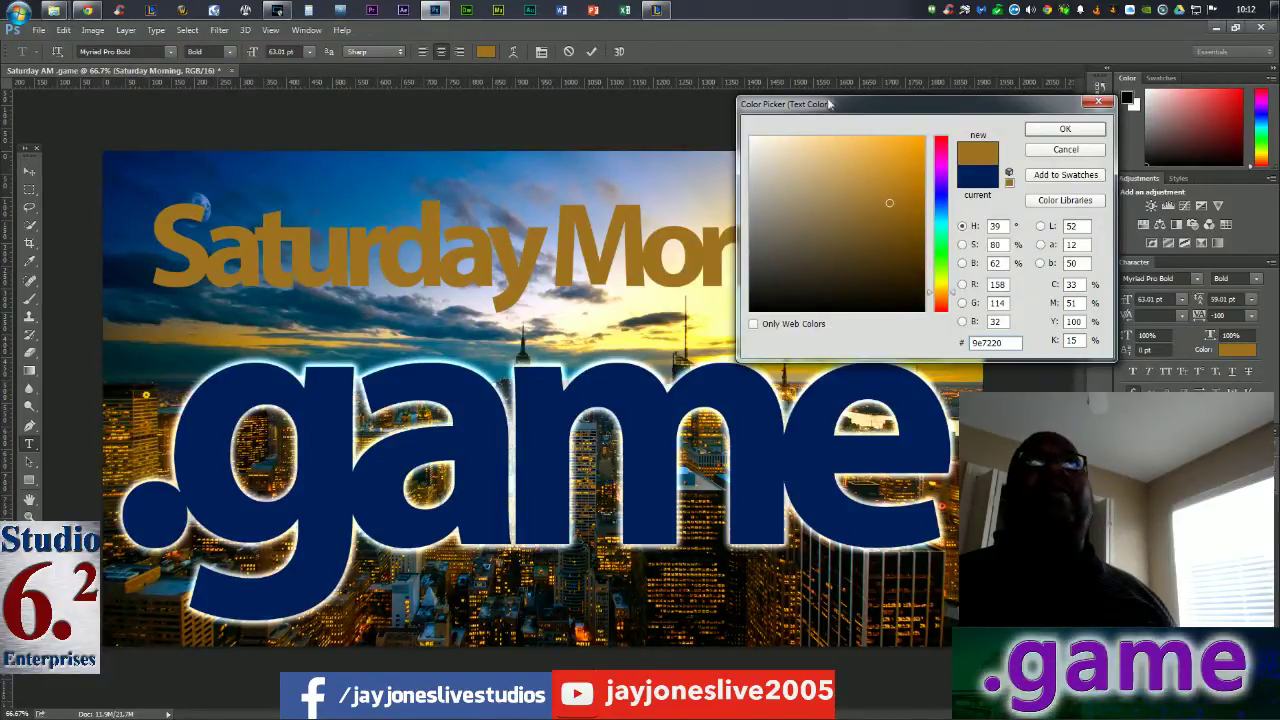
left_click_drag(829, 104, 1213, 168)
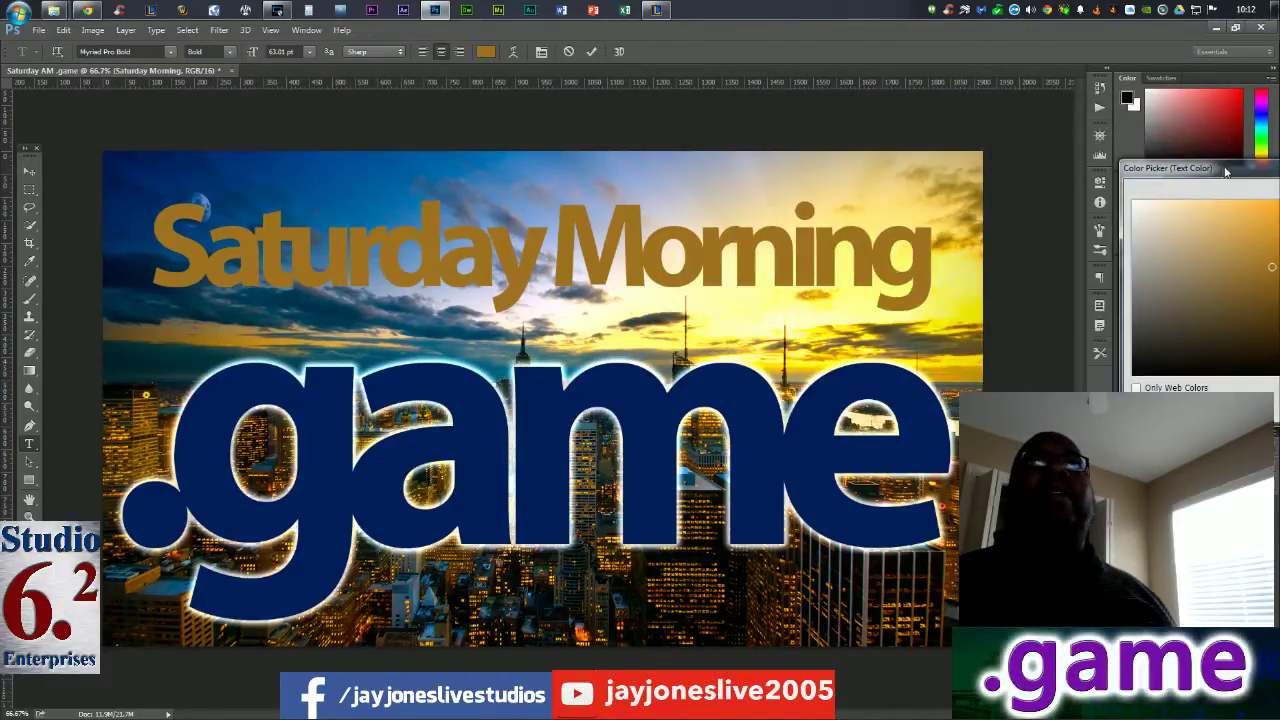
left_click(792, 319)
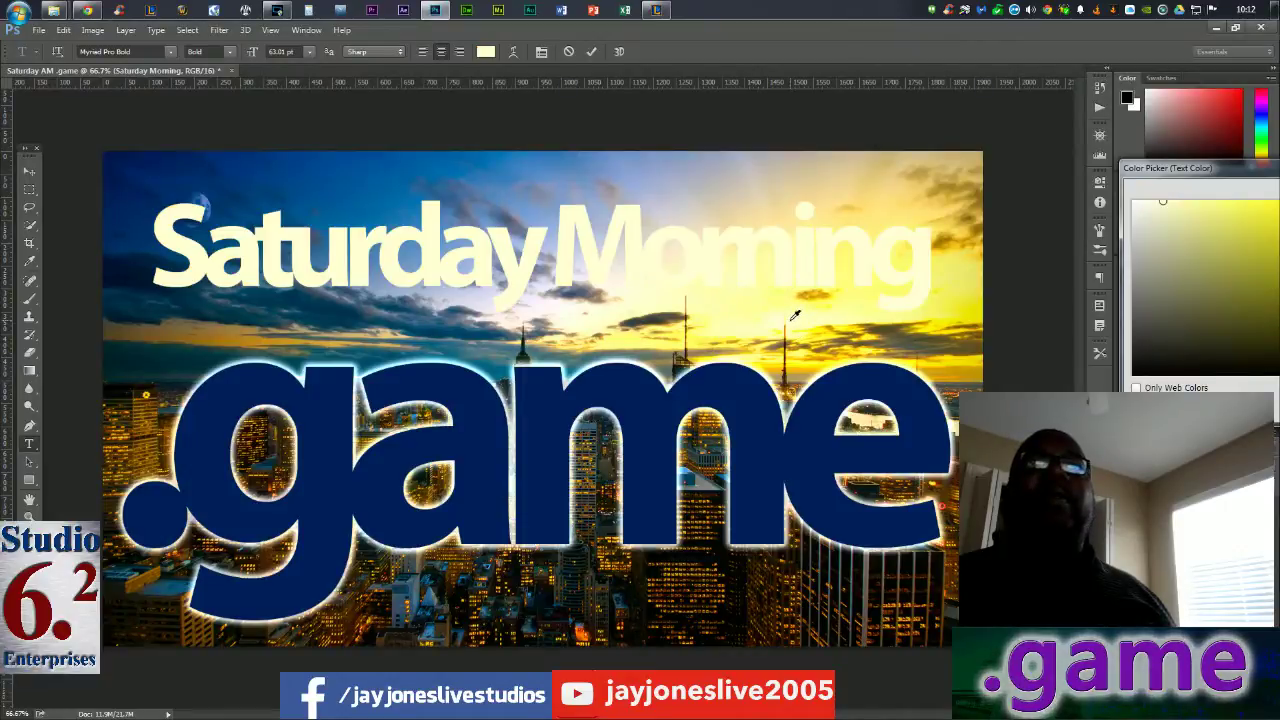
left_click_drag(1160, 168, 910, 129)
left_click(1196, 154)
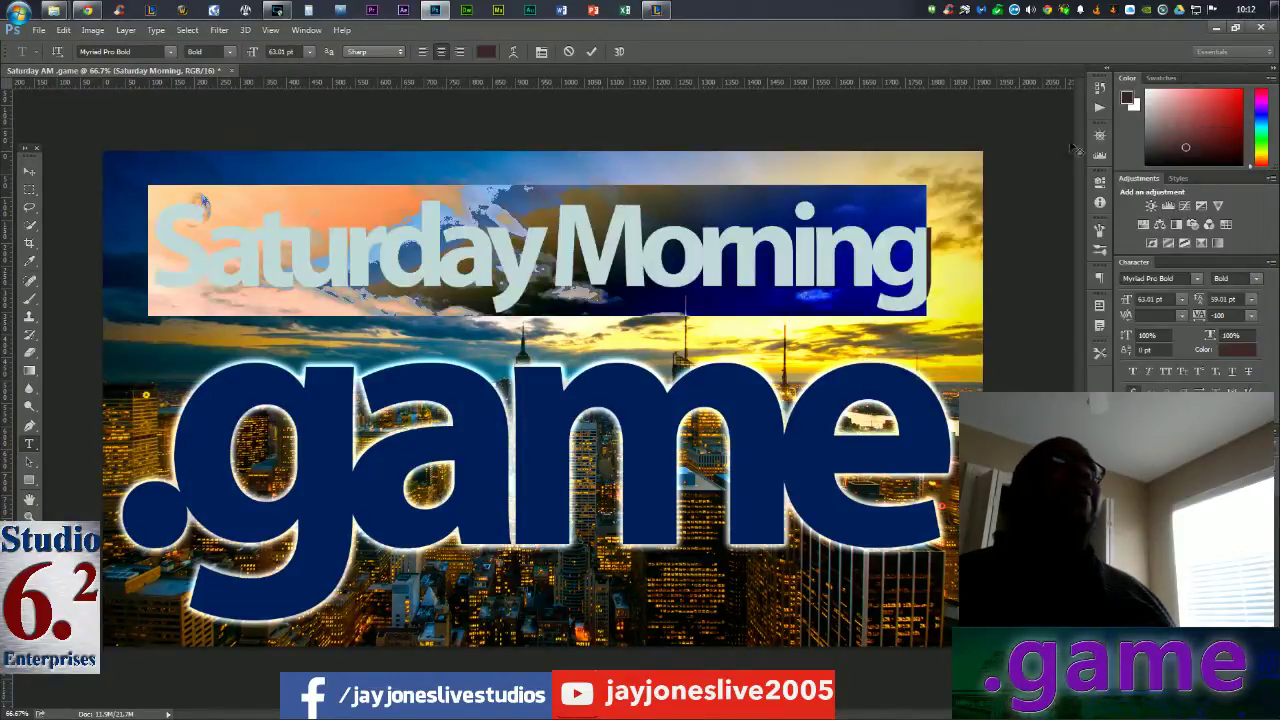
Add a drop shadow to the "Saturday Morning" layer with a size of 6 px and the spread raised to about 60%
left_click(232, 30)
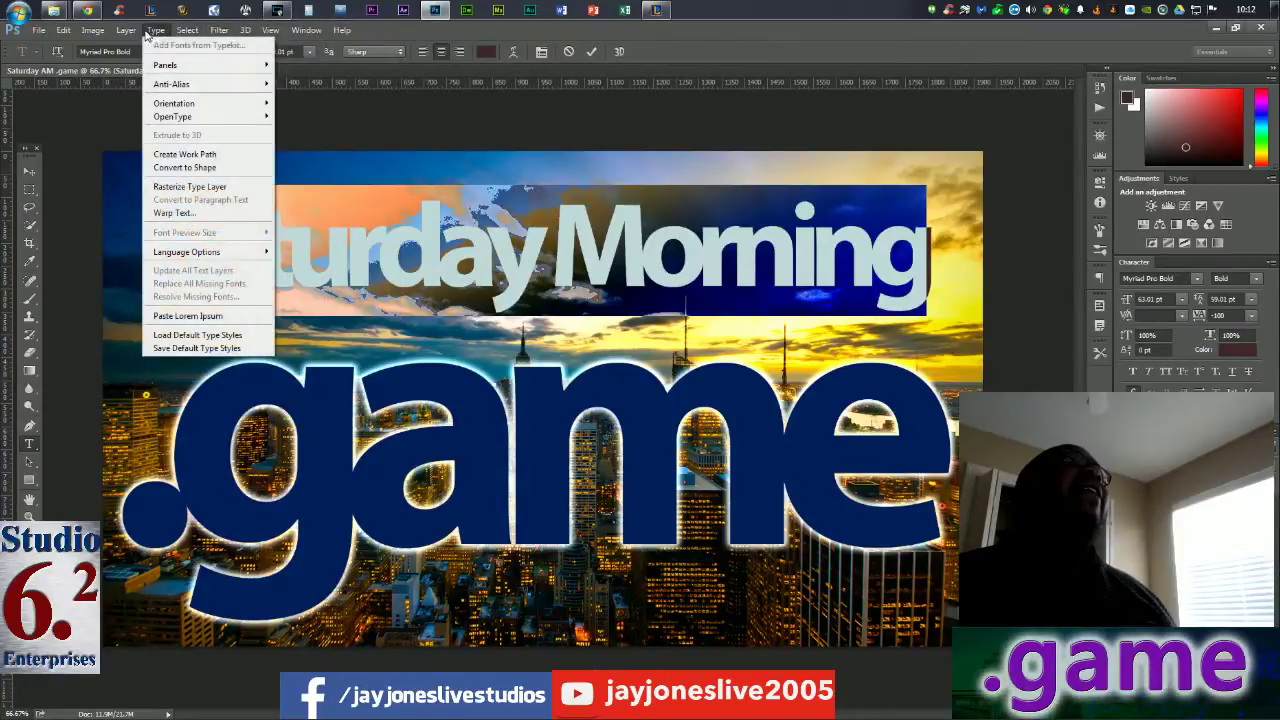
mouse_move(126, 31)
mouse_move(152, 117)
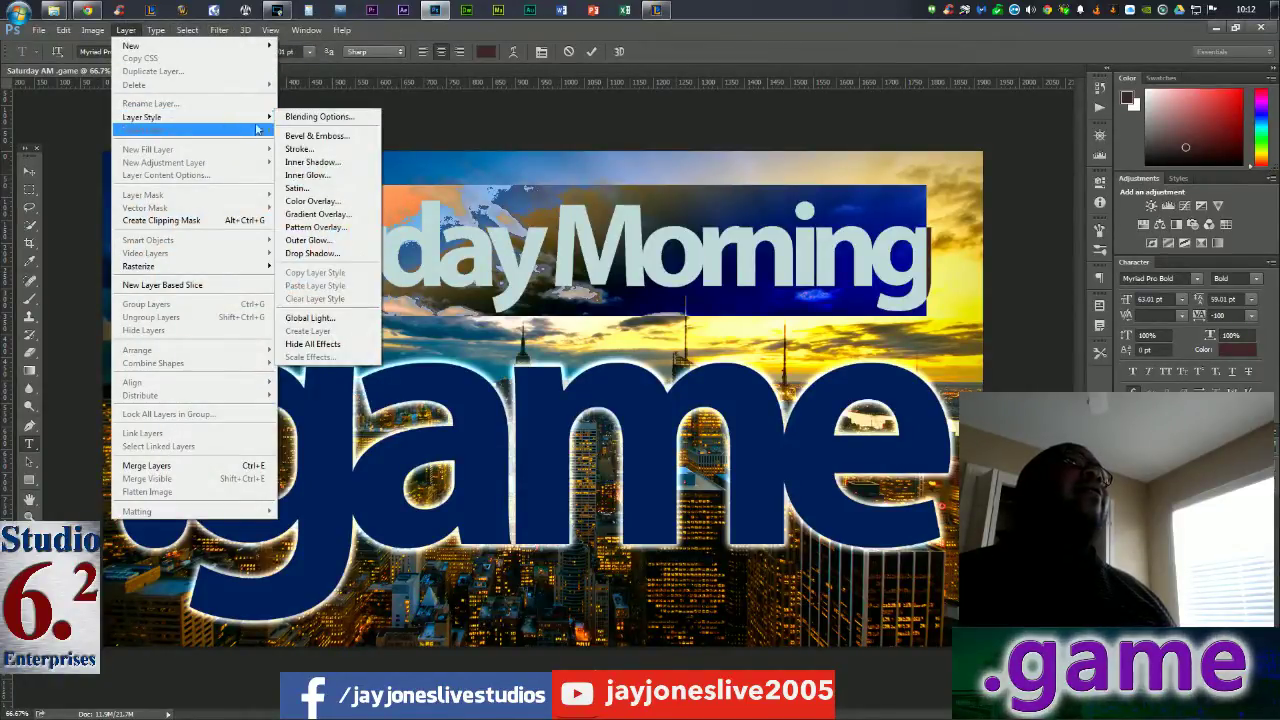
left_click(340, 254)
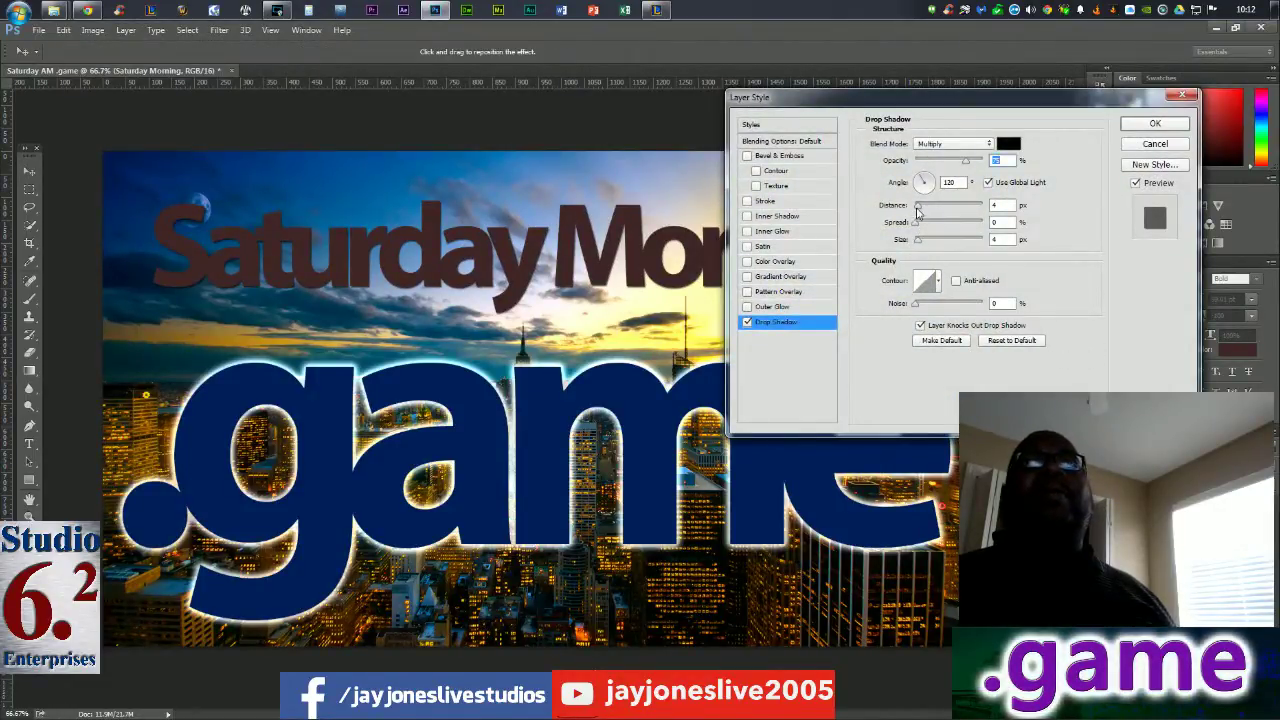
left_click(921, 240)
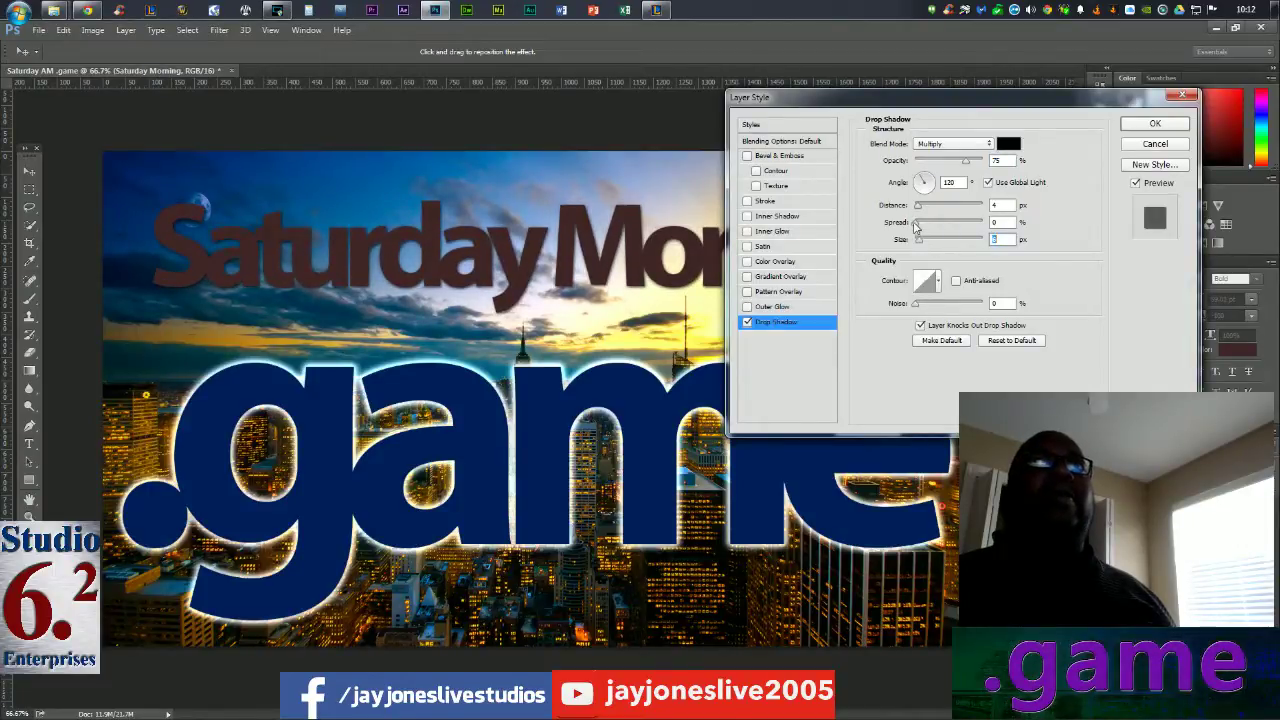
left_click(915, 223)
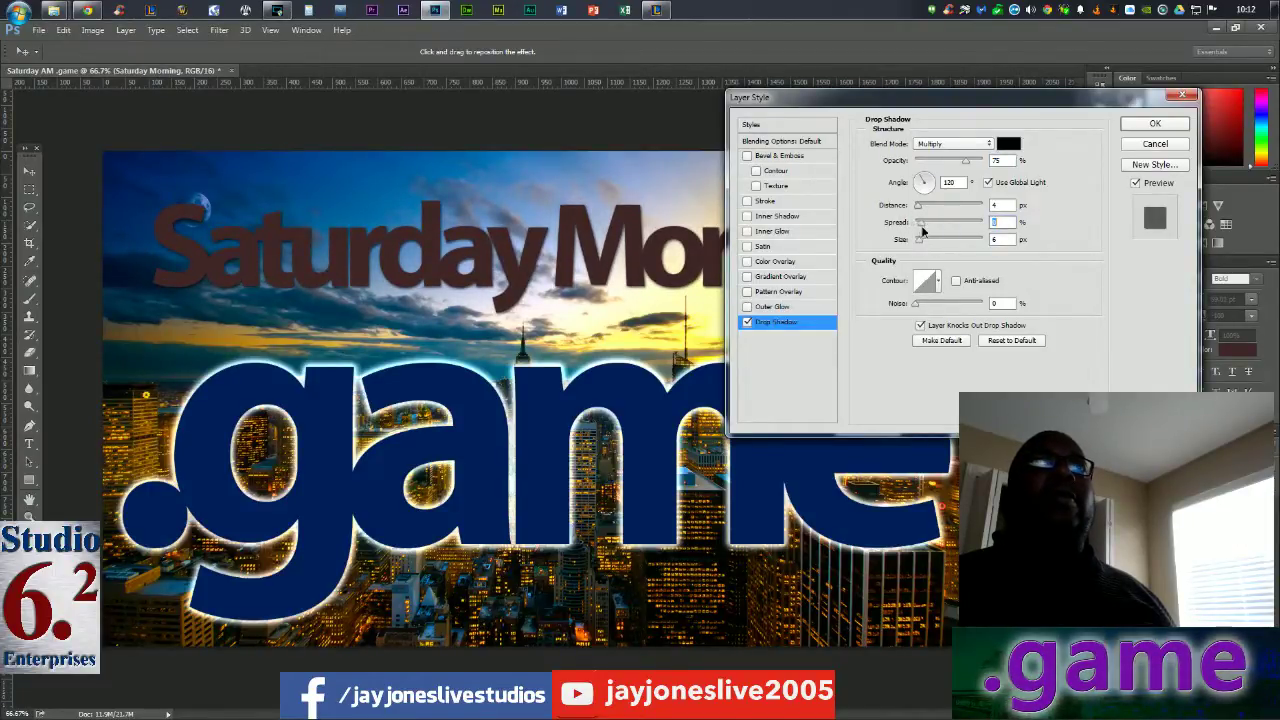
left_click_drag(918, 226, 958, 240)
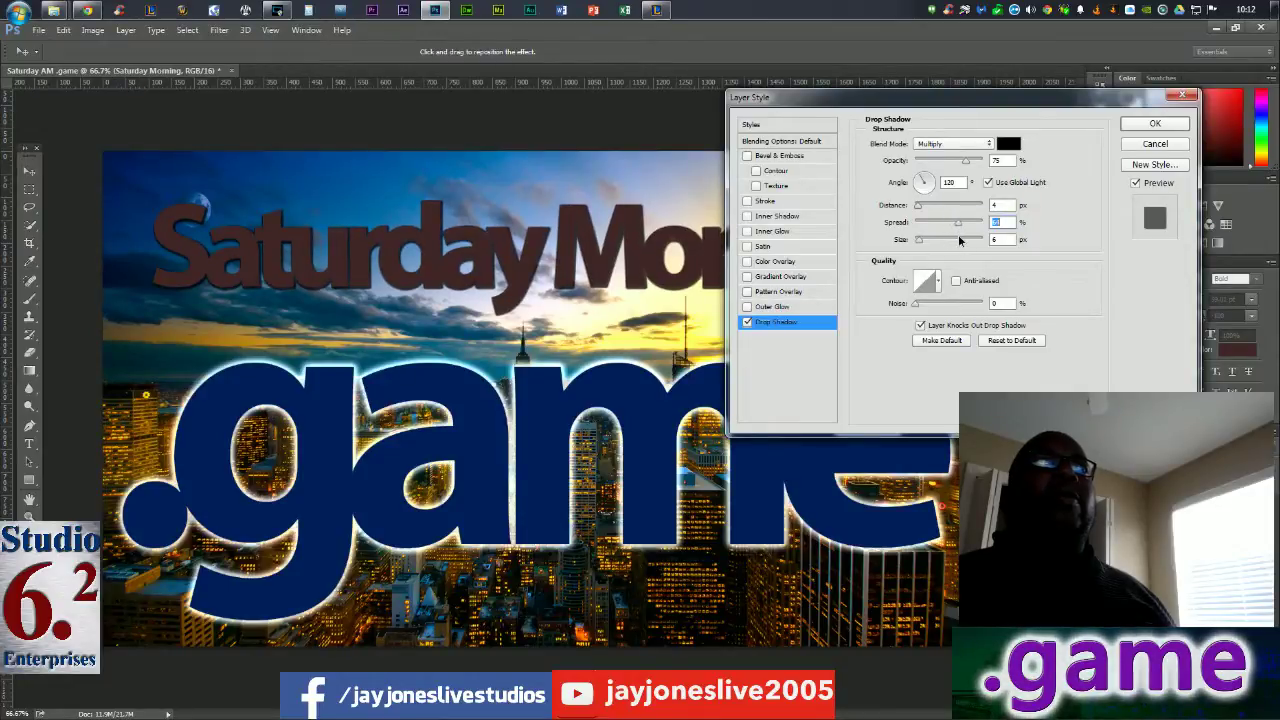
left_click(1156, 124)
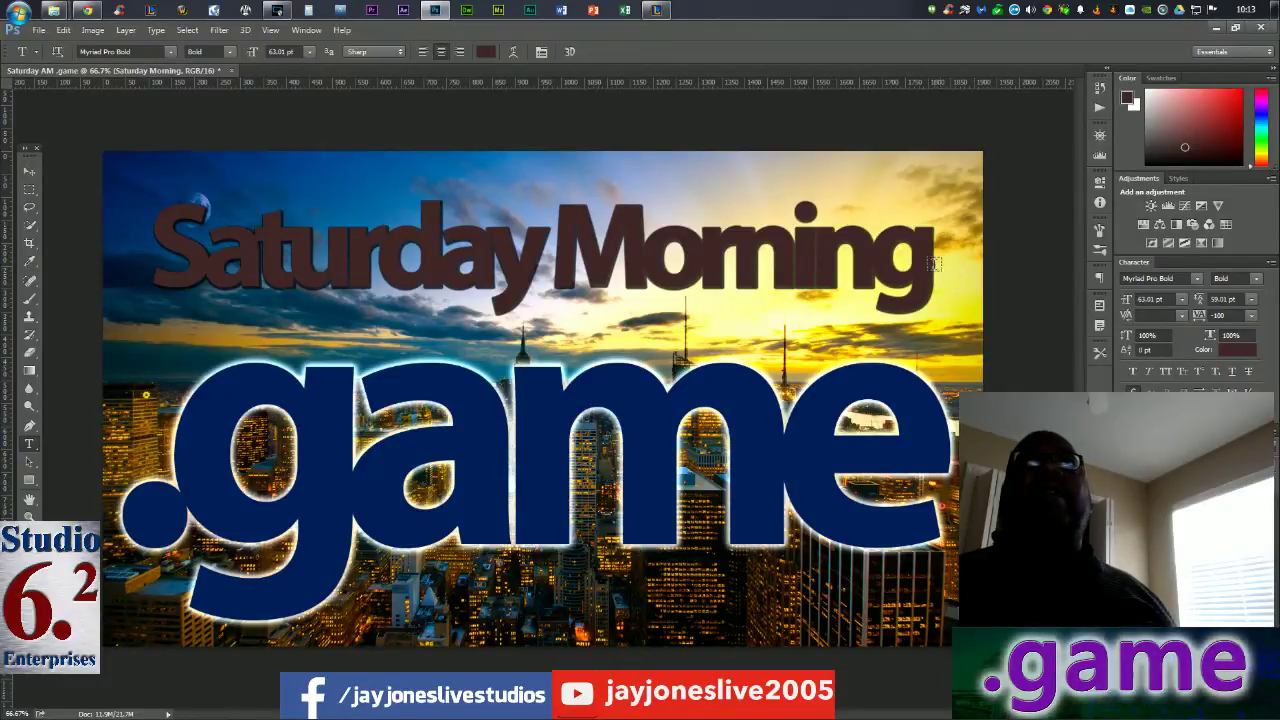
Recolour the whole "Saturday Morning" text pale yellow #fffdc5, sampled from the bright sky, and commit the text edit
left_click_drag(921, 263, 181, 169)
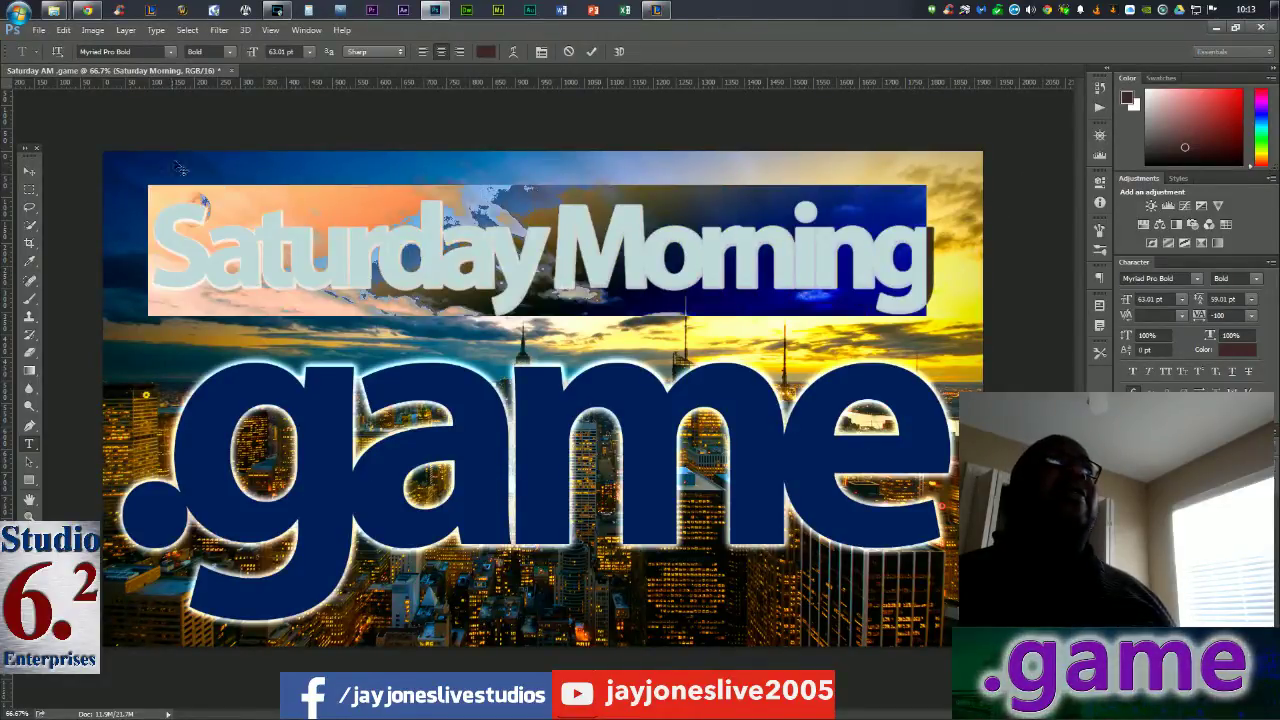
left_click(486, 52)
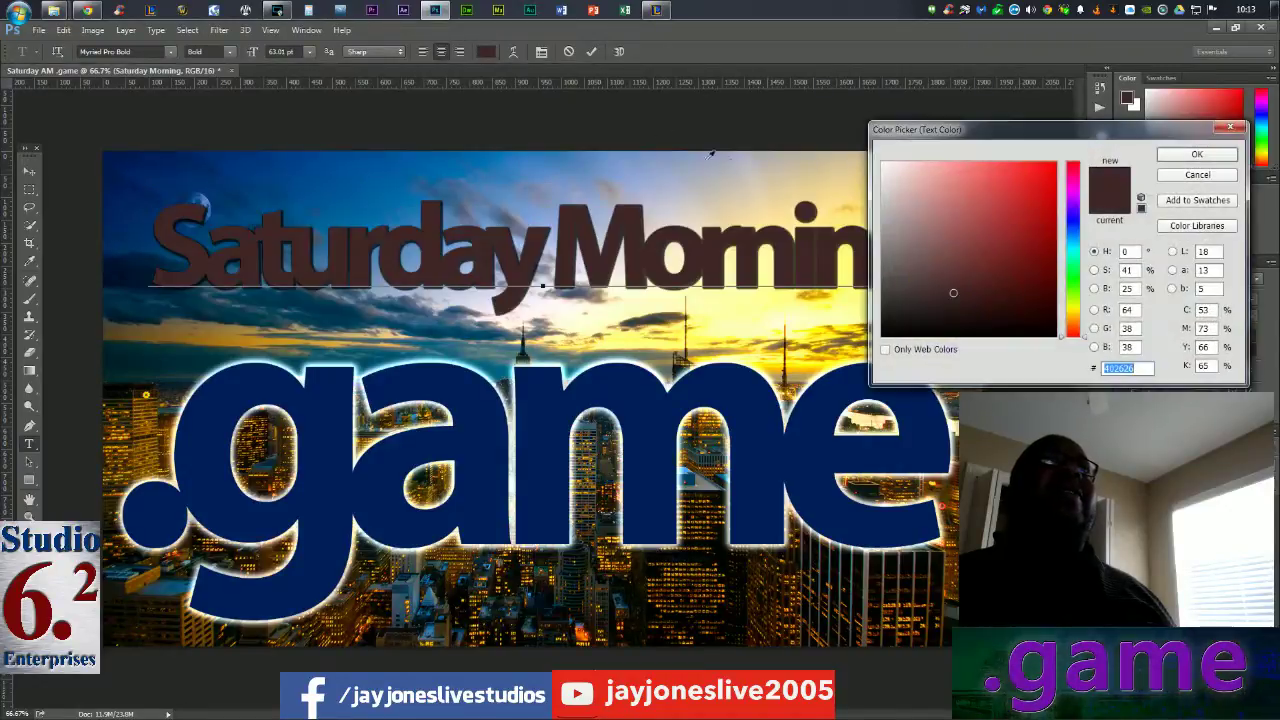
left_click(792, 317)
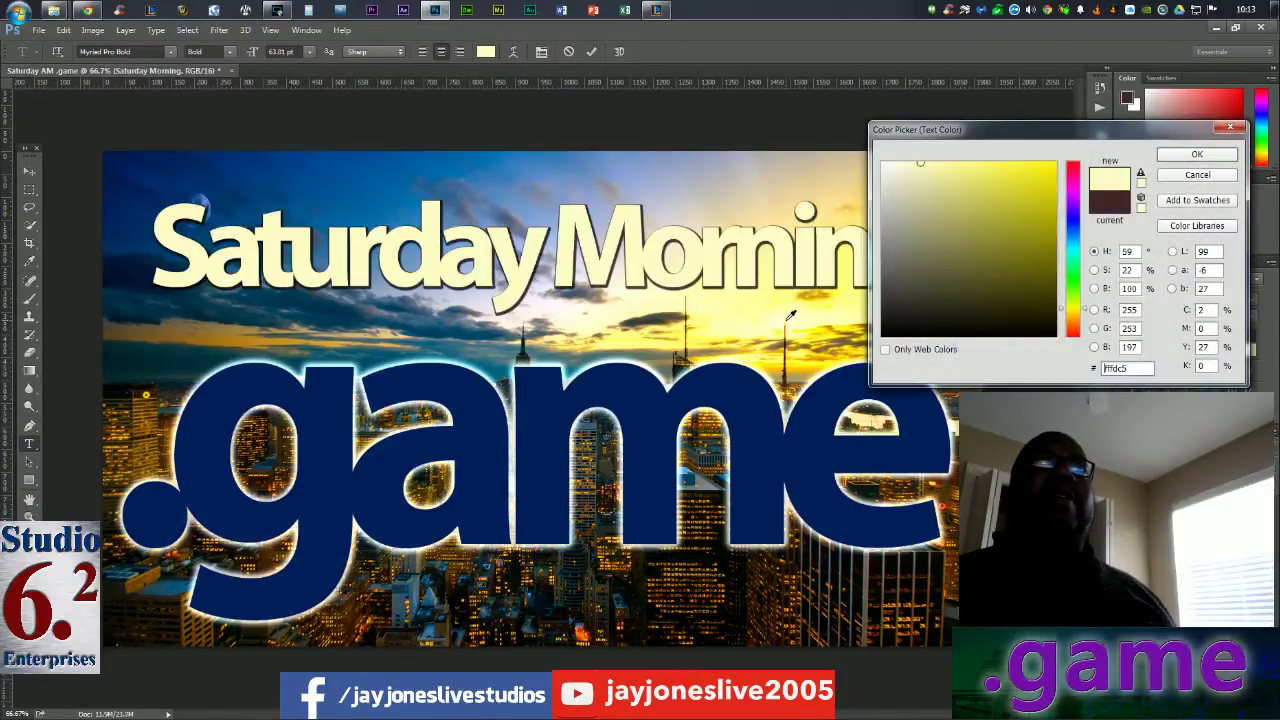
left_click(1178, 155)
key("ctrl+h")
key("ctrl+Return")
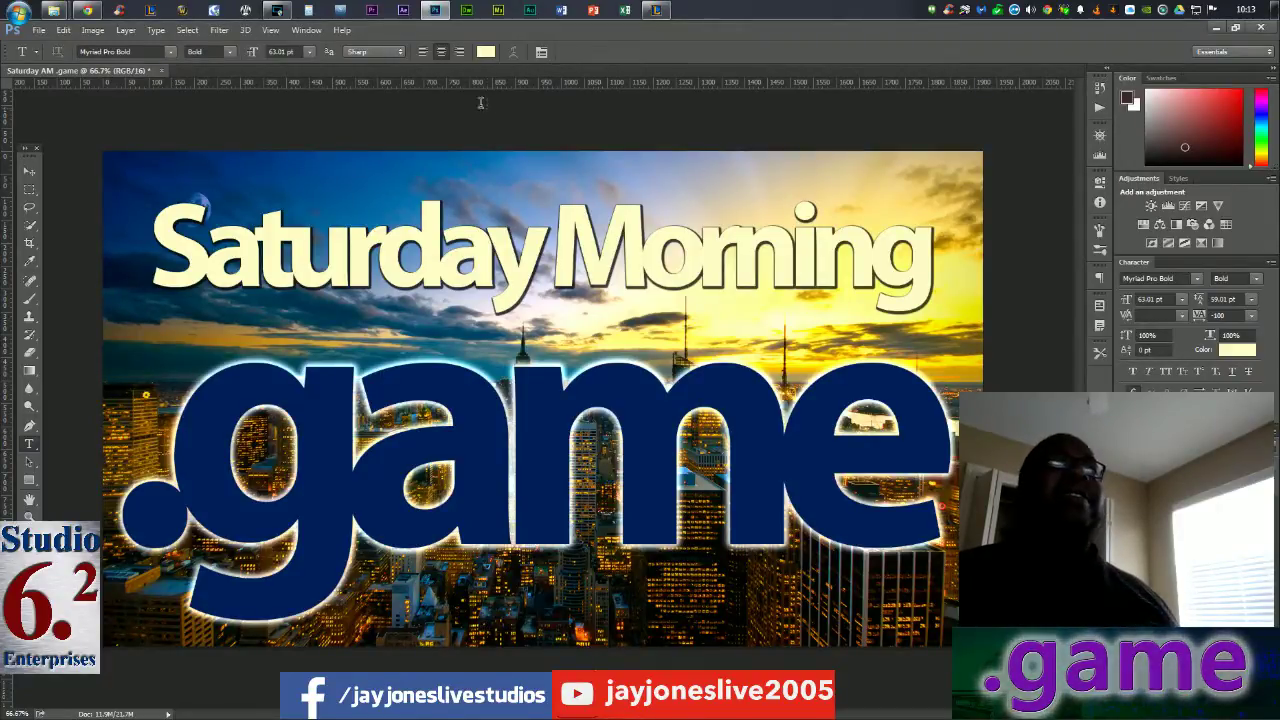
Show the whole graphic at 39.67% zoom and create a video timeline from its layers
left_click(8, 714)
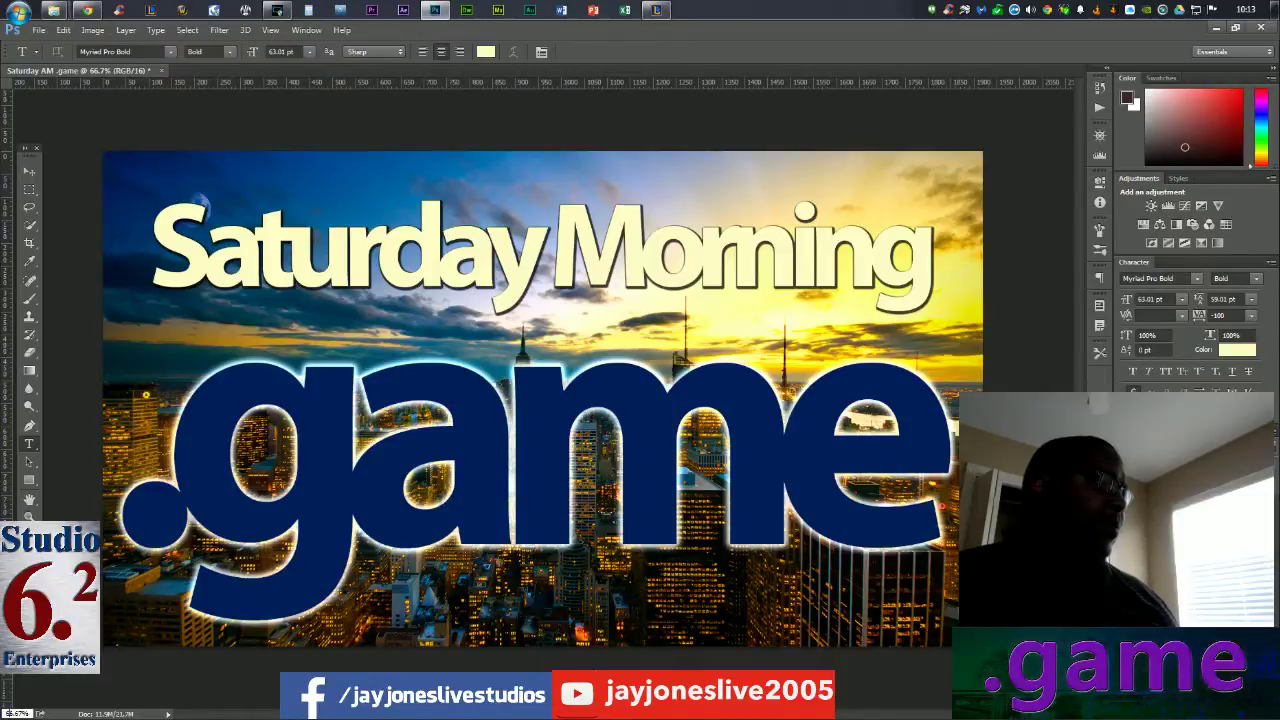
double_click(8, 714)
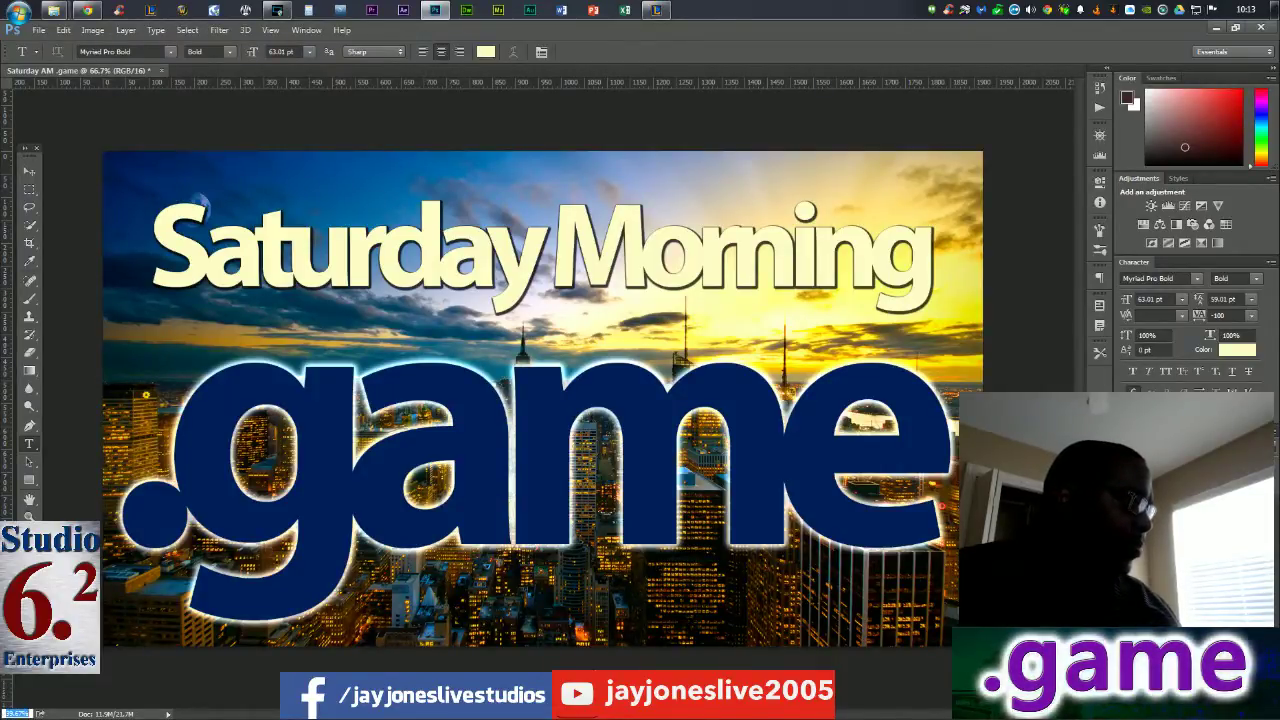
key("Return")
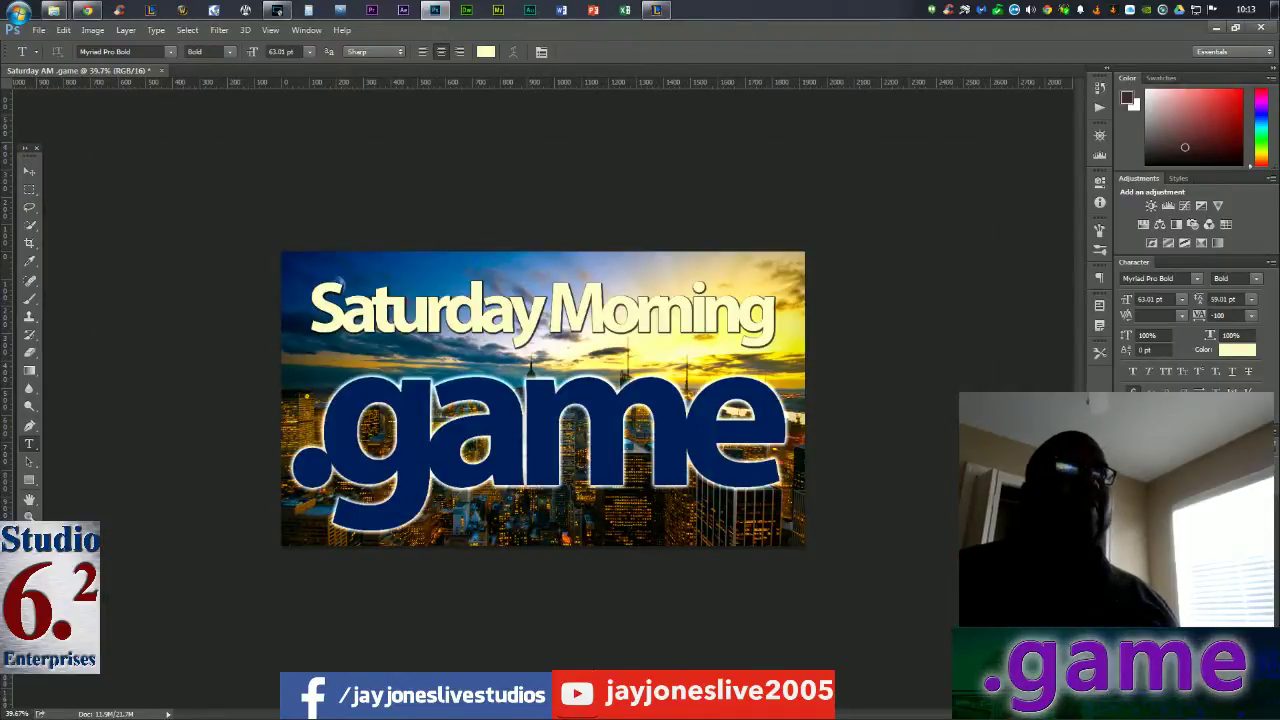
left_click(281, 34)
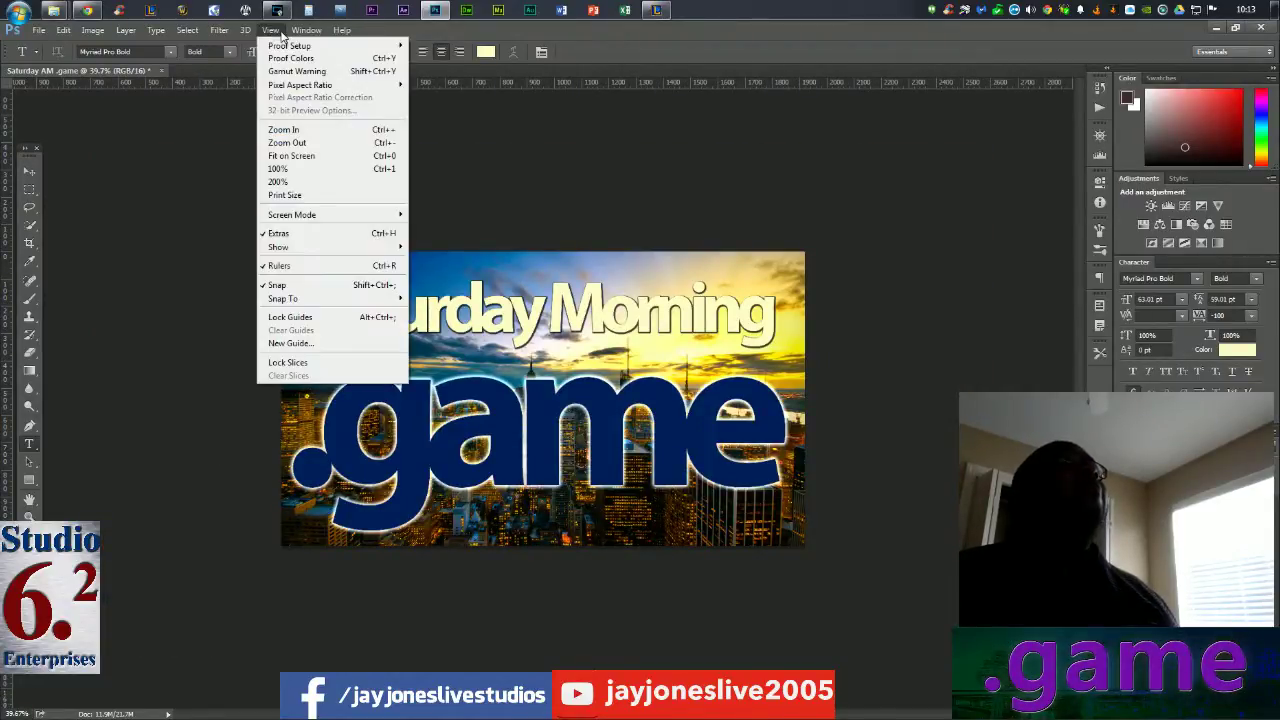
left_click(294, 32)
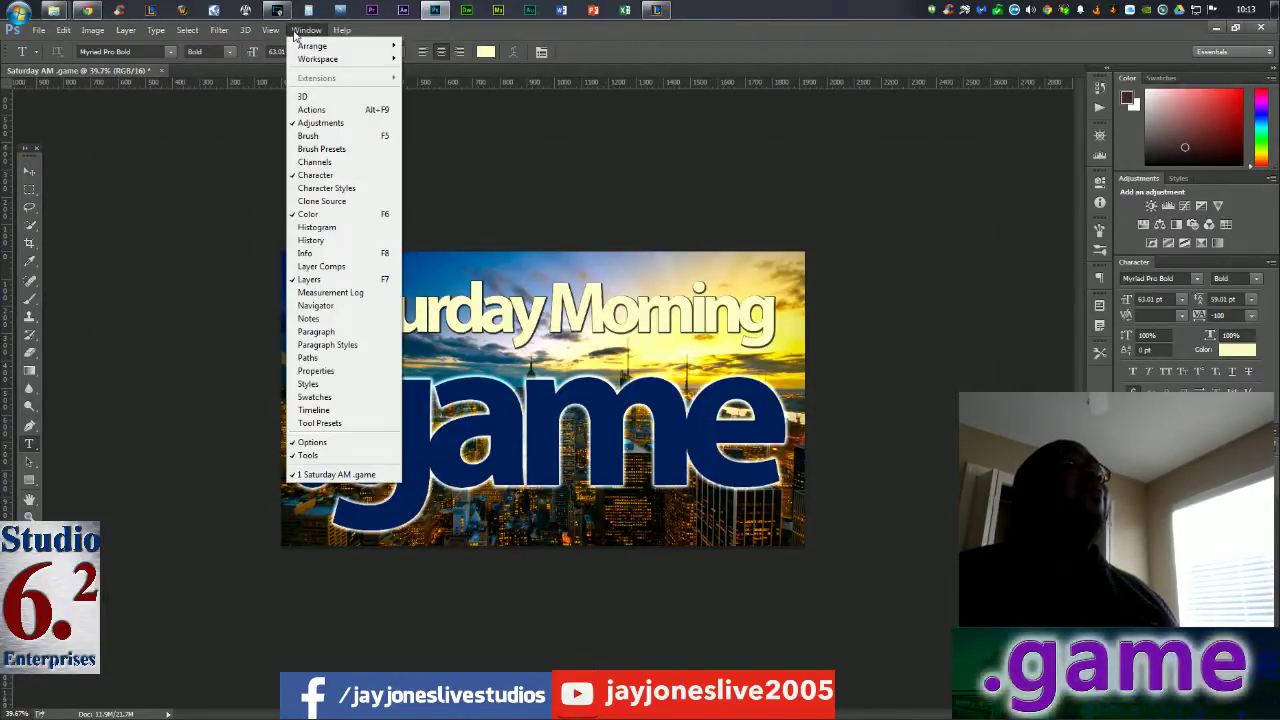
left_click(375, 411)
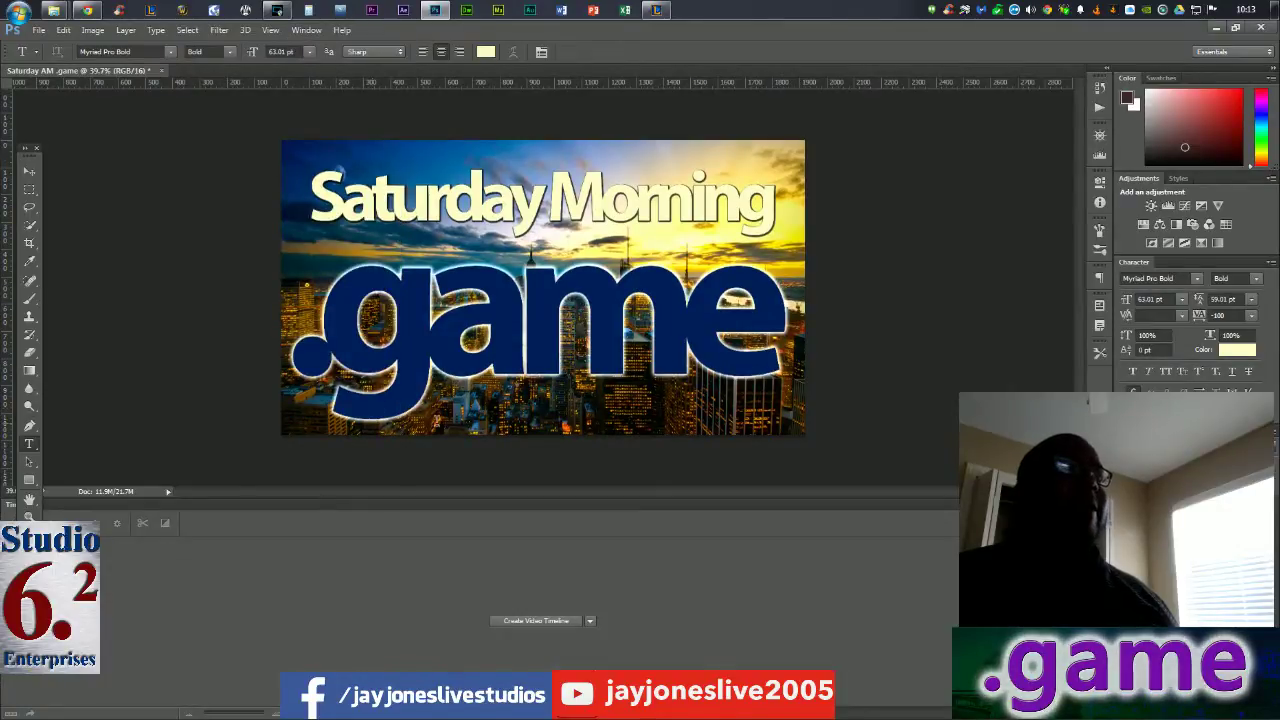
left_click(520, 622)
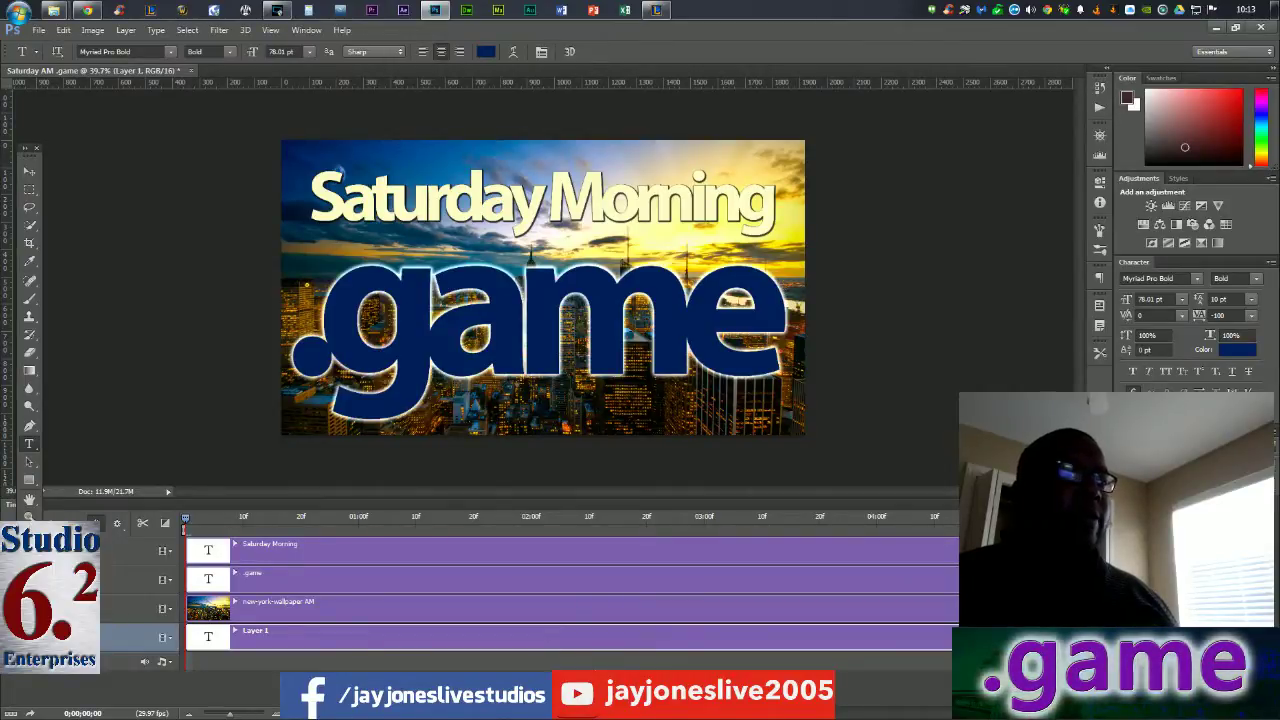
Extend the timeline clips of "Saturday Morning", ".game", the New York wallpaper and Layer 1 past the 11-second mark
left_click_drag(228, 713, 222, 714)
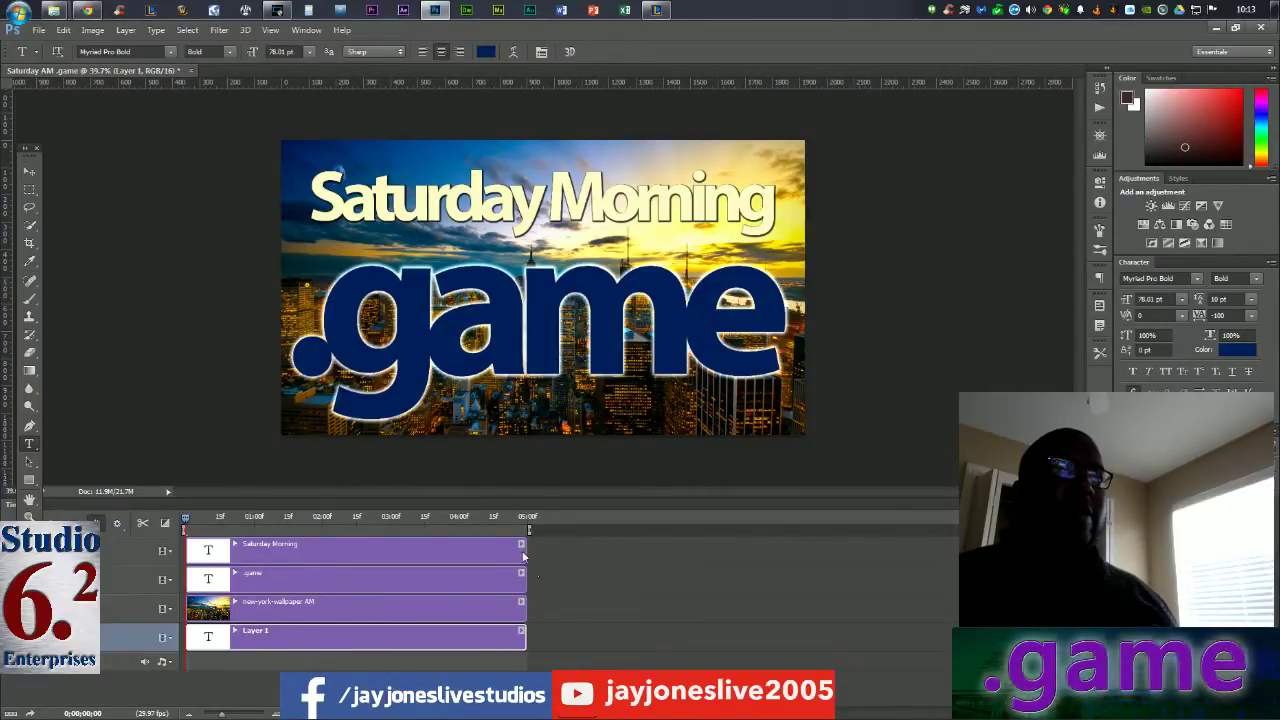
left_click_drag(521, 553, 970, 555)
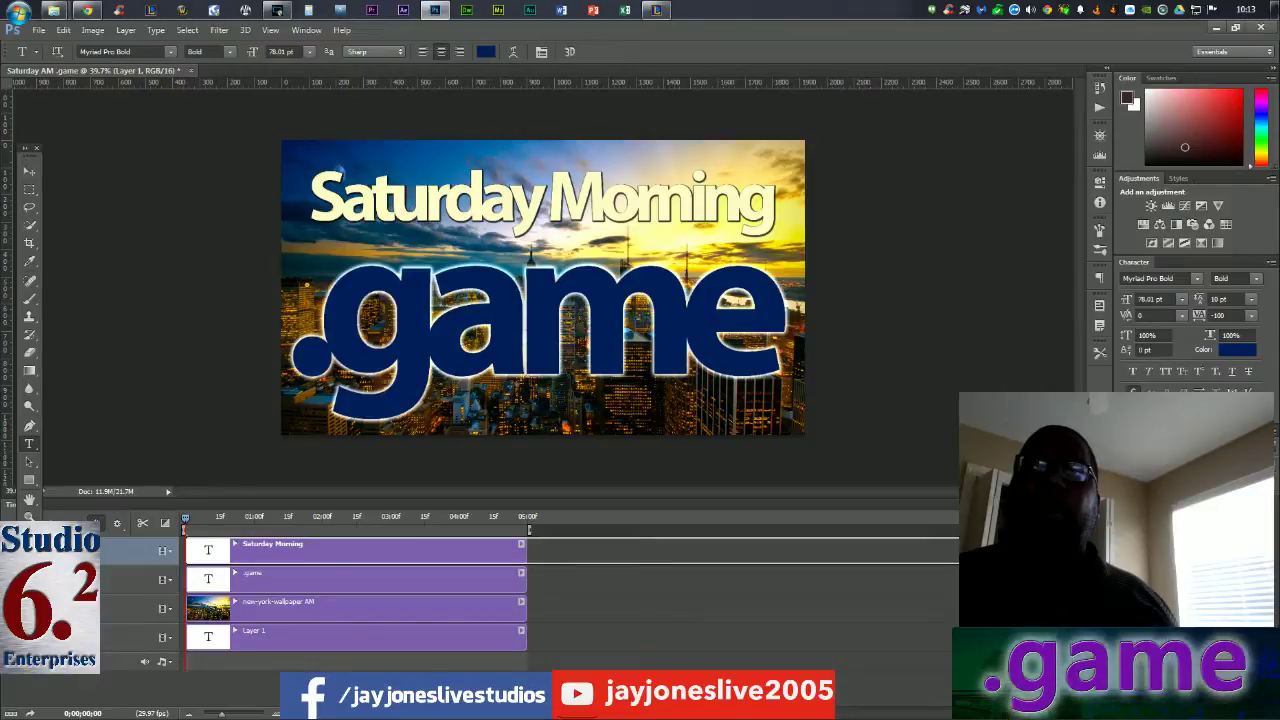
left_click_drag(970, 555, 970, 555)
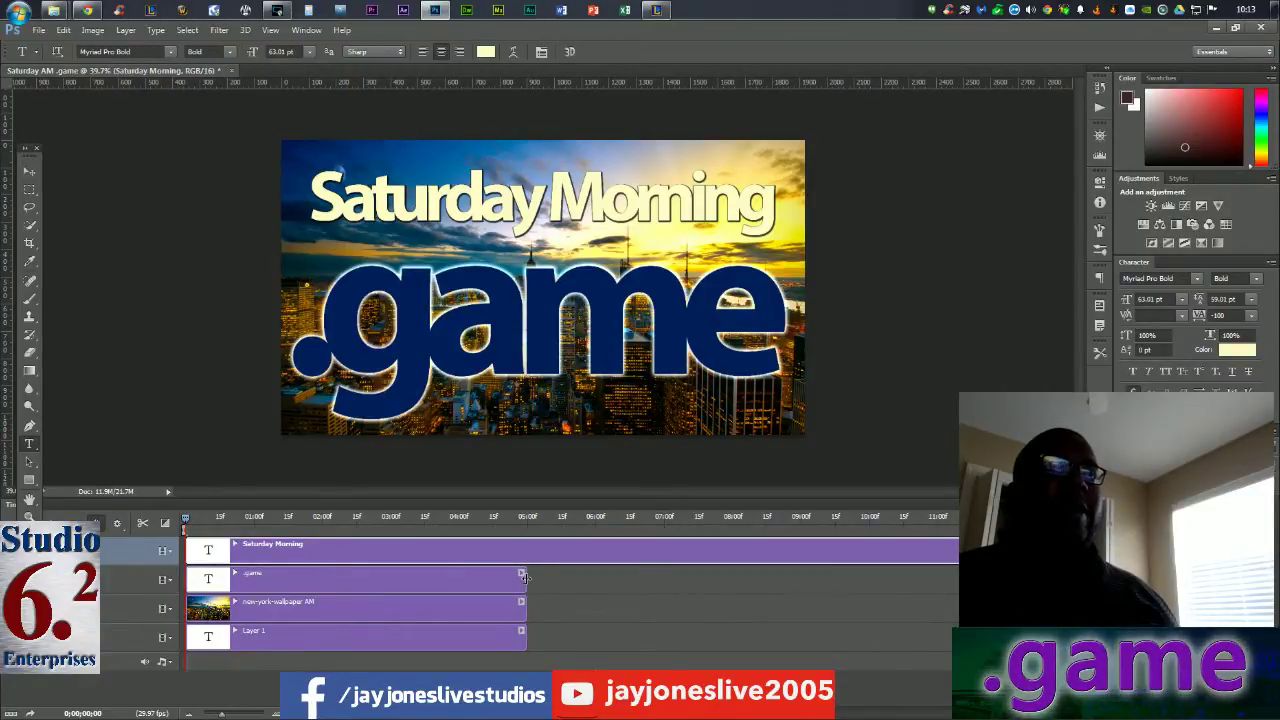
left_click_drag(522, 578, 965, 580)
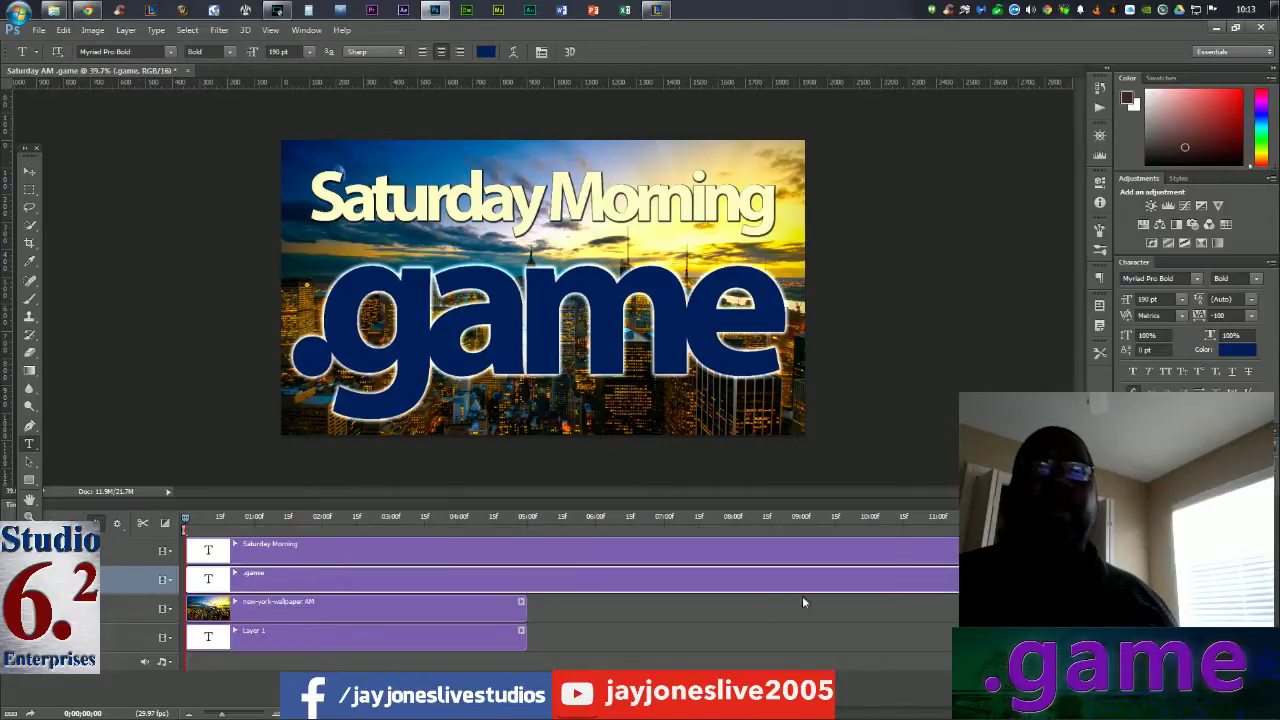
left_click_drag(522, 604, 960, 606)
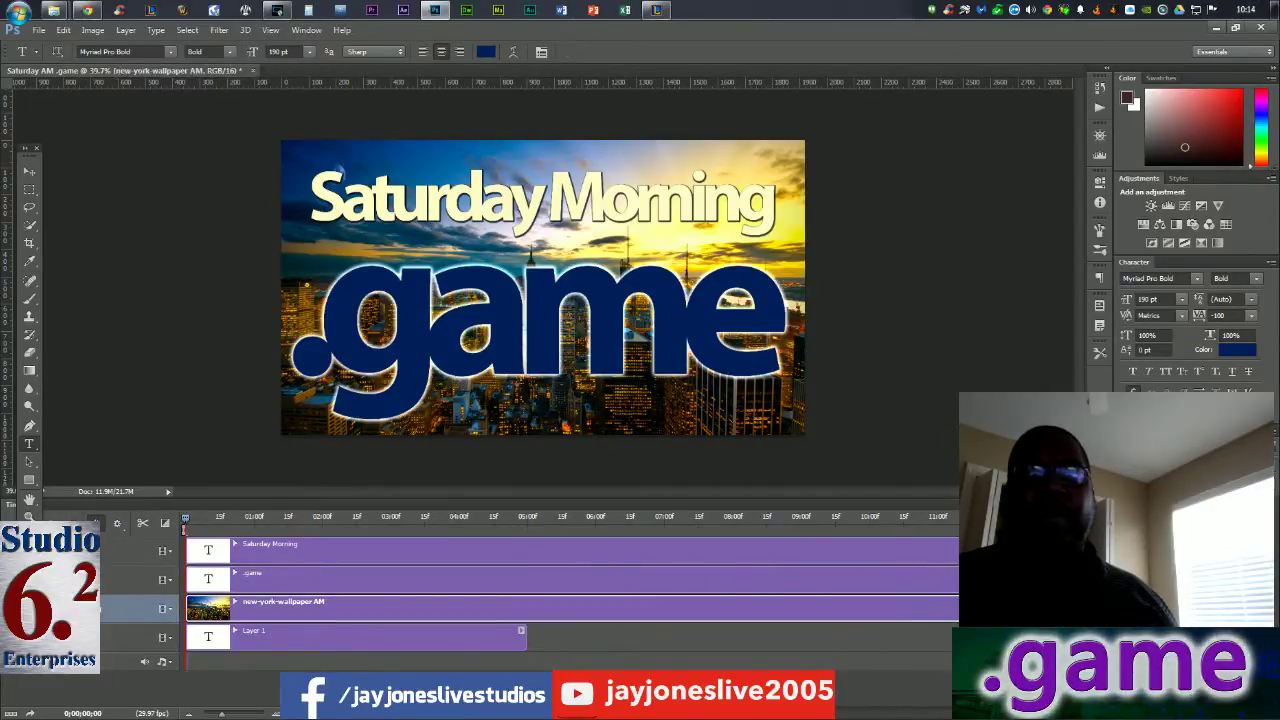
left_click_drag(524, 640, 957, 630)
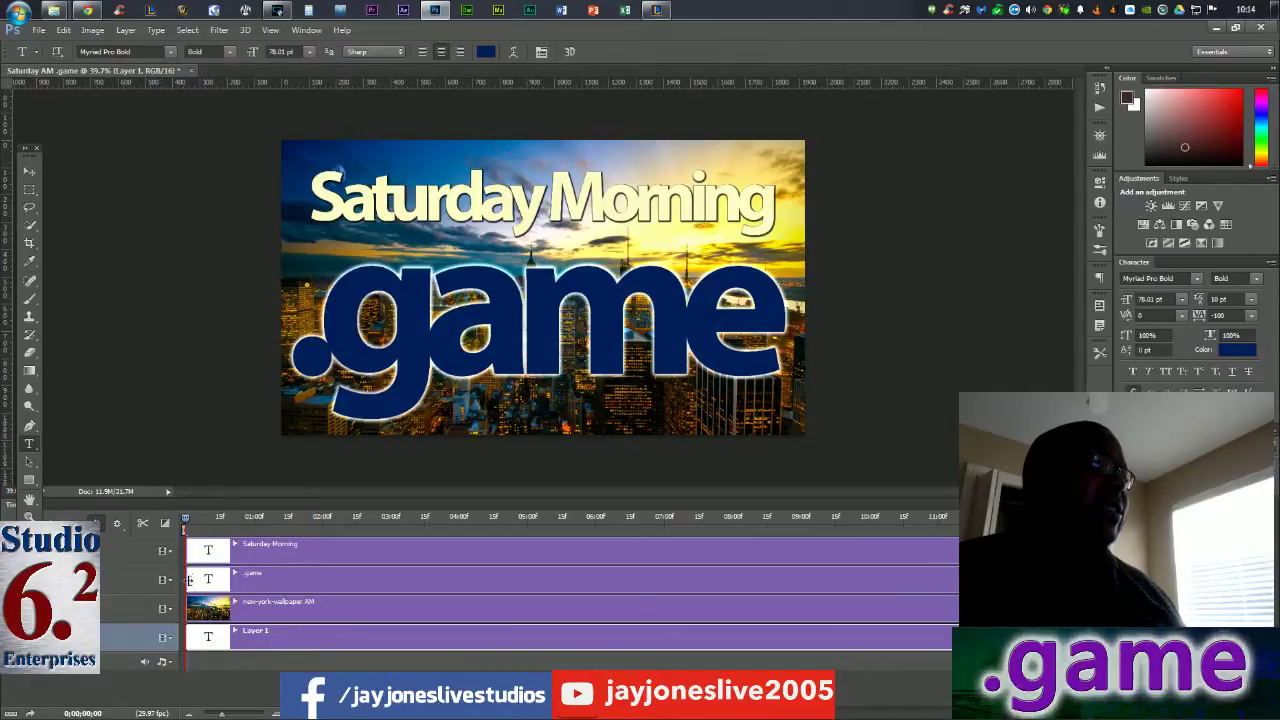
Select the ".game" track, dock the floating toolbox and reduce the height of the timeline
left_click(130, 582)
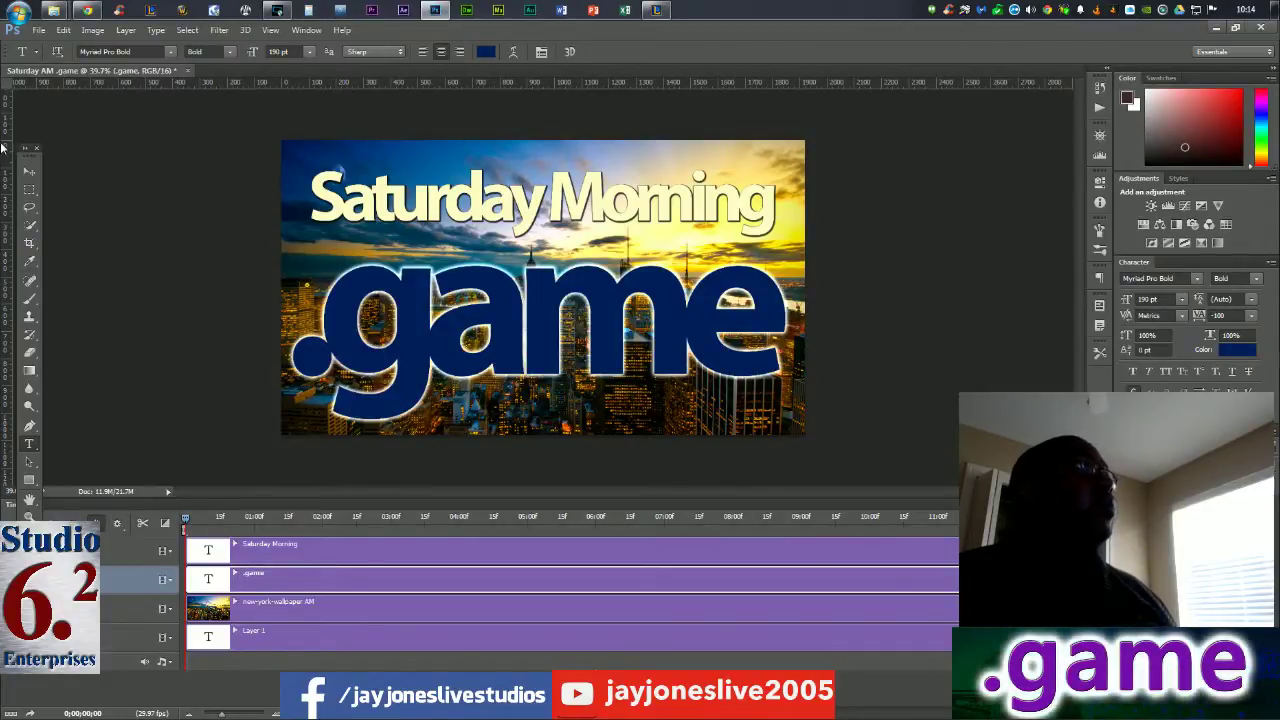
left_click_drag(25, 160, 3, 79)
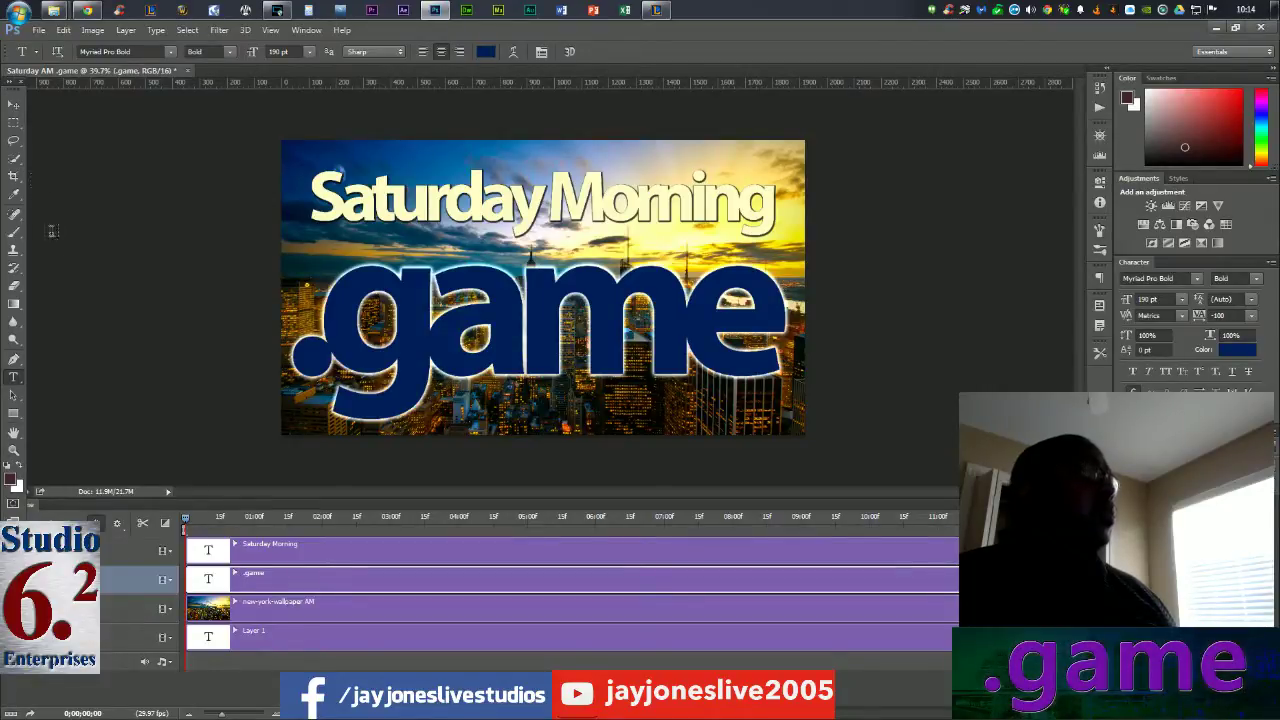
left_click_drag(229, 500, 230, 513)
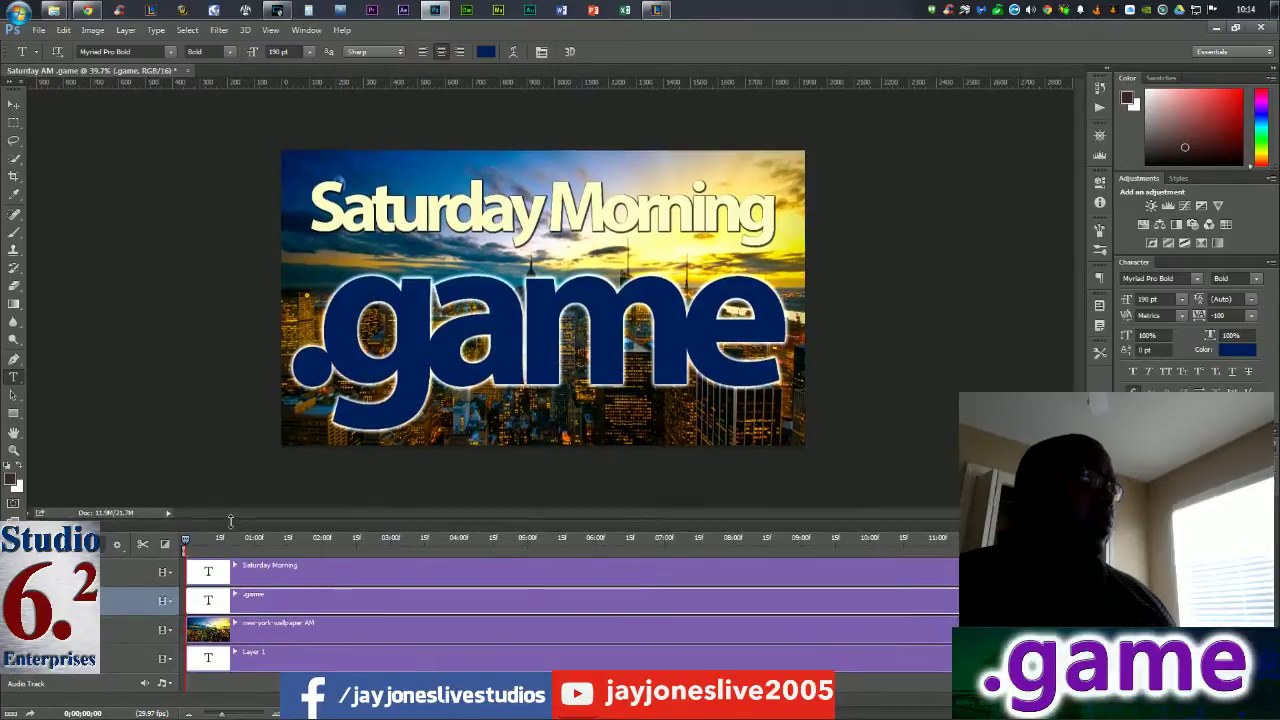
left_click(117, 546)
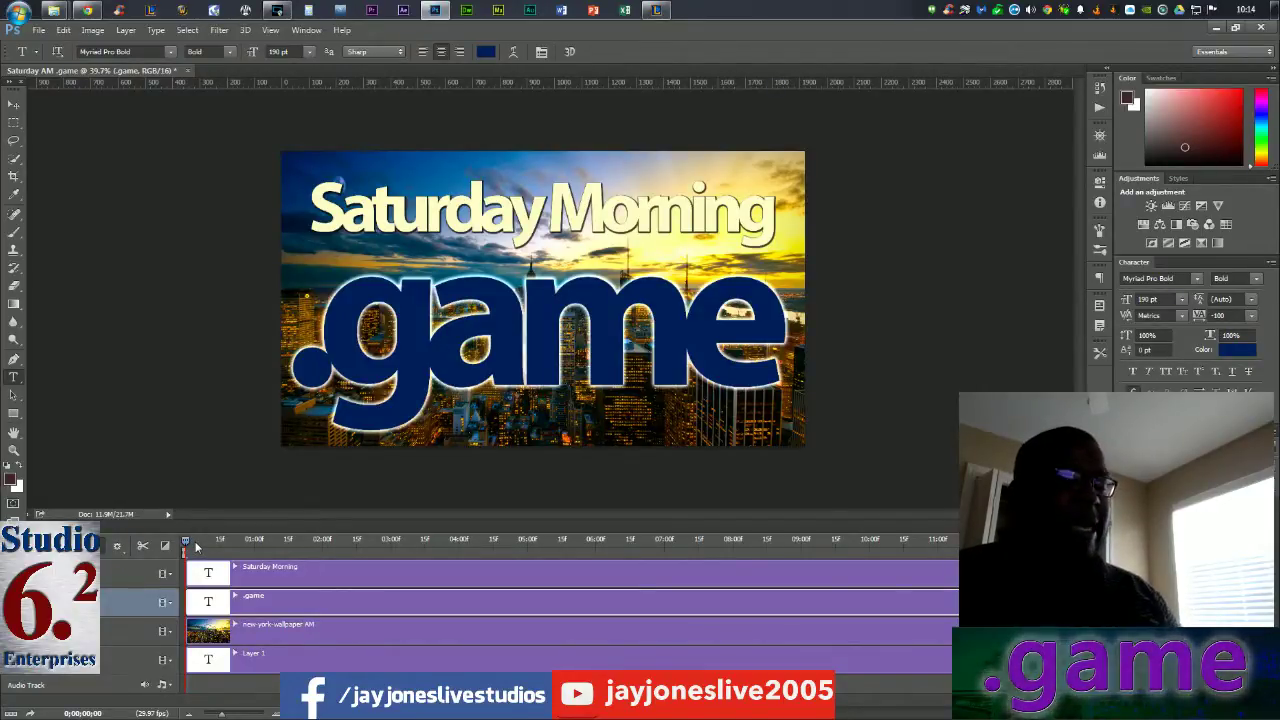
key("m")
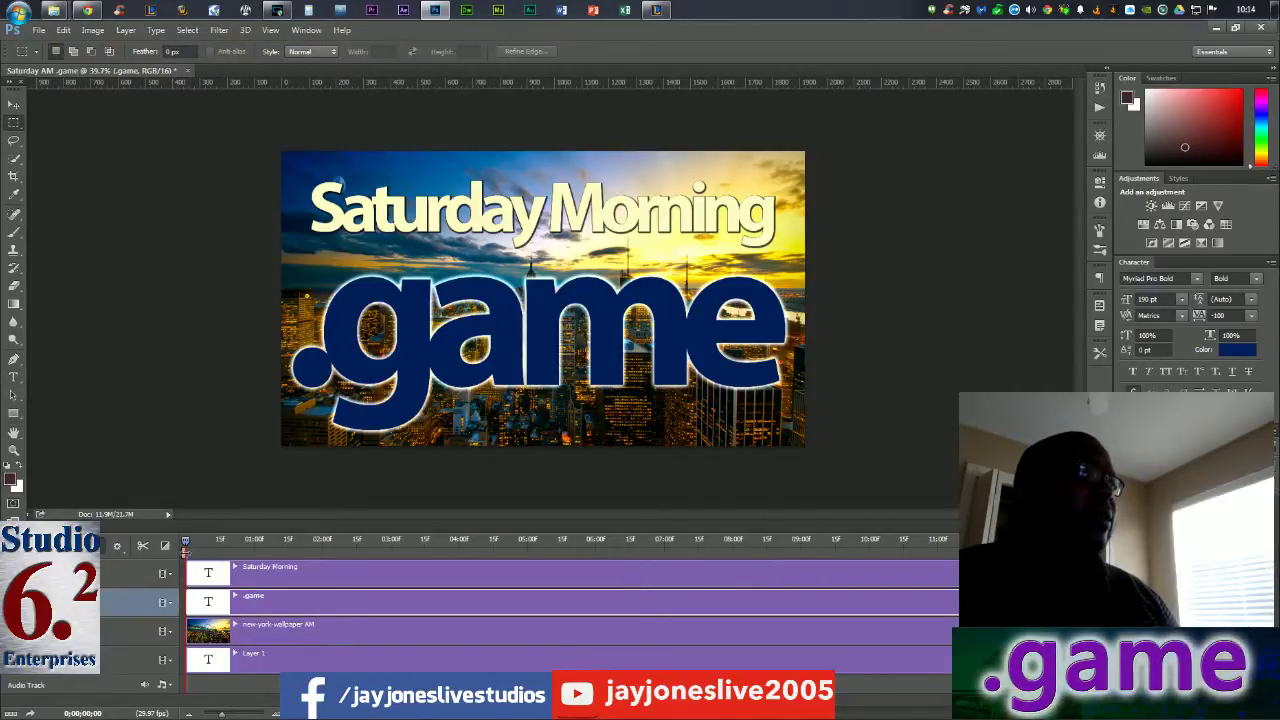
right_click(185, 550)
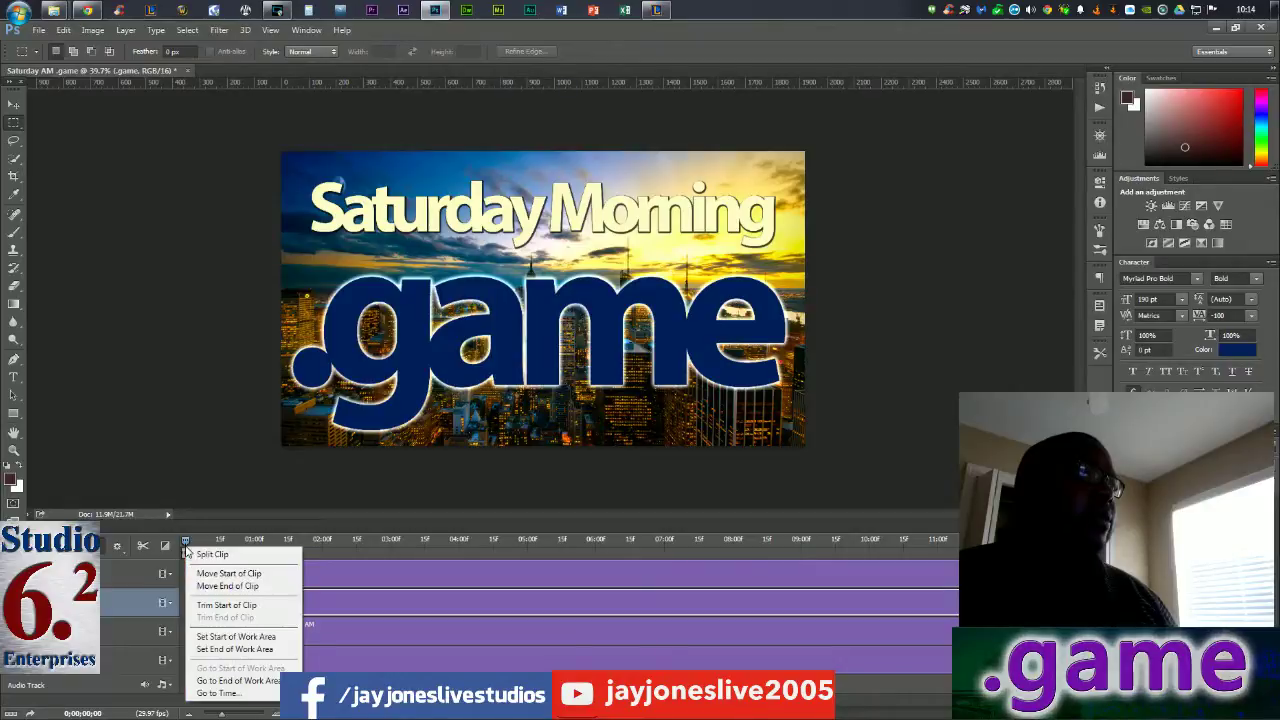
left_click(344, 553)
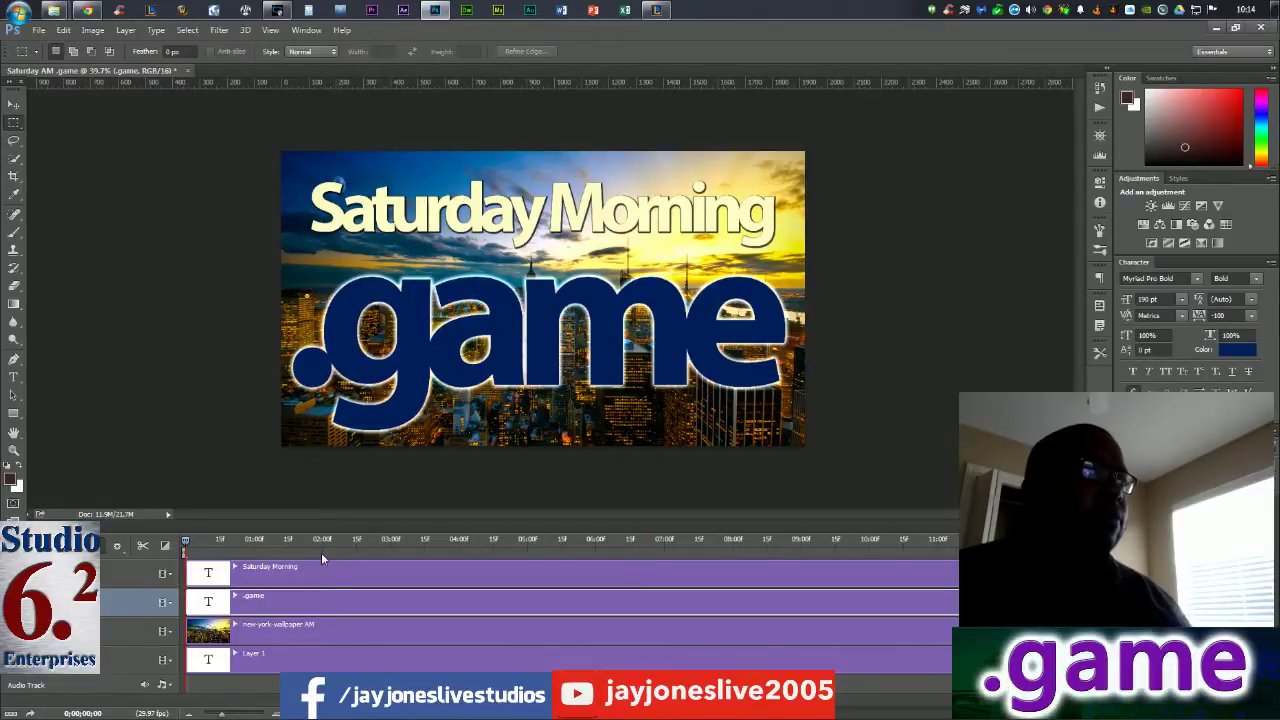
Place the playhead at about 2 seconds (0;00;01;29) and enable keyframes for all four properties of the ".game" track
left_click(323, 541)
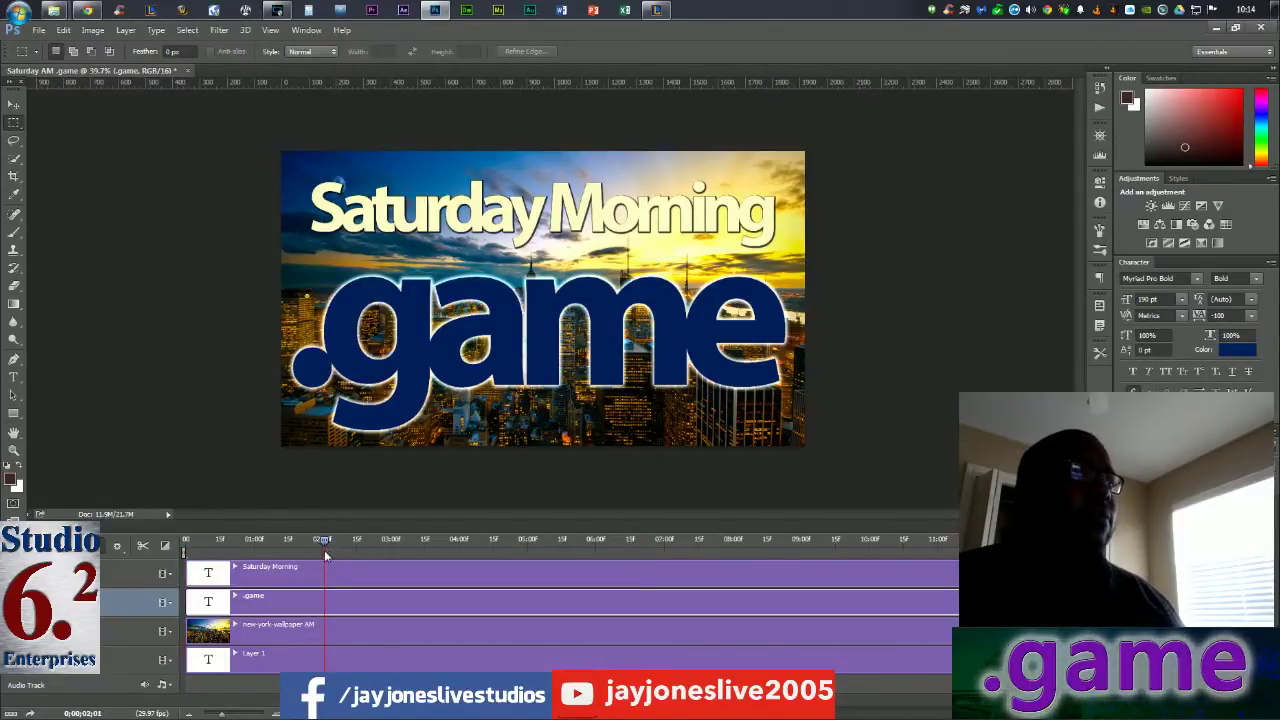
left_click_drag(324, 543, 321, 543)
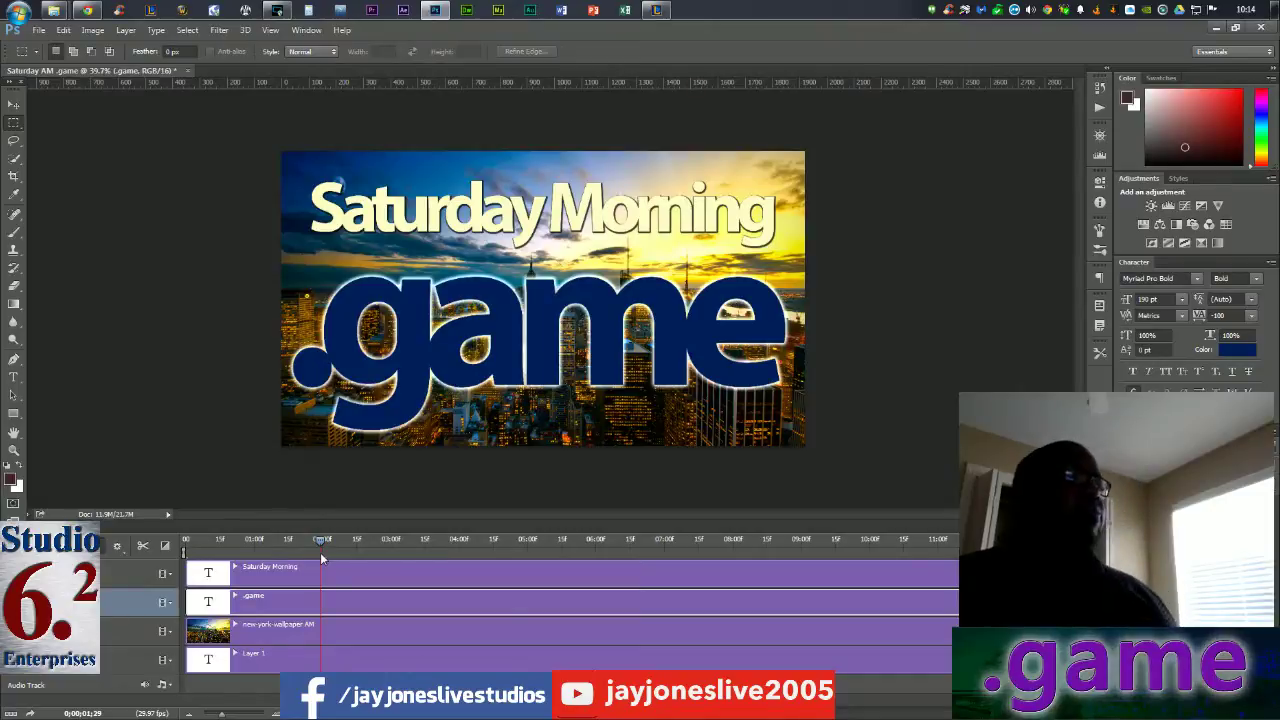
left_click(165, 604)
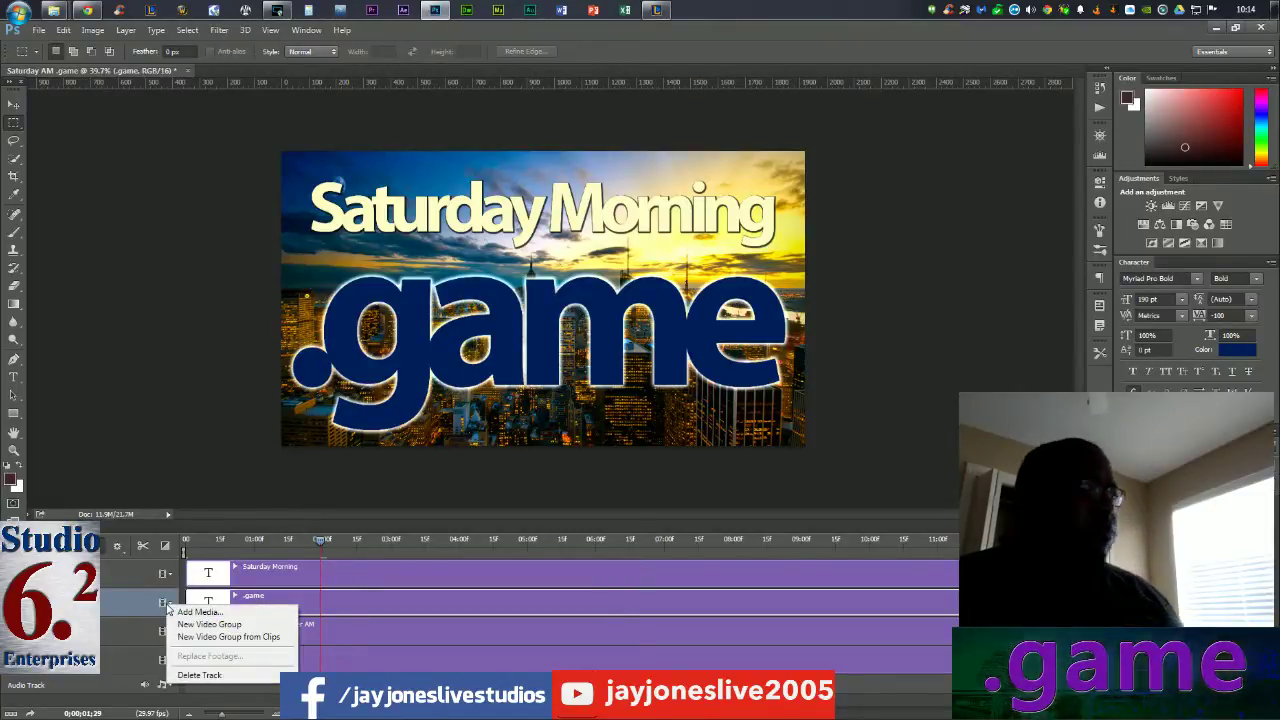
left_click(127, 605)
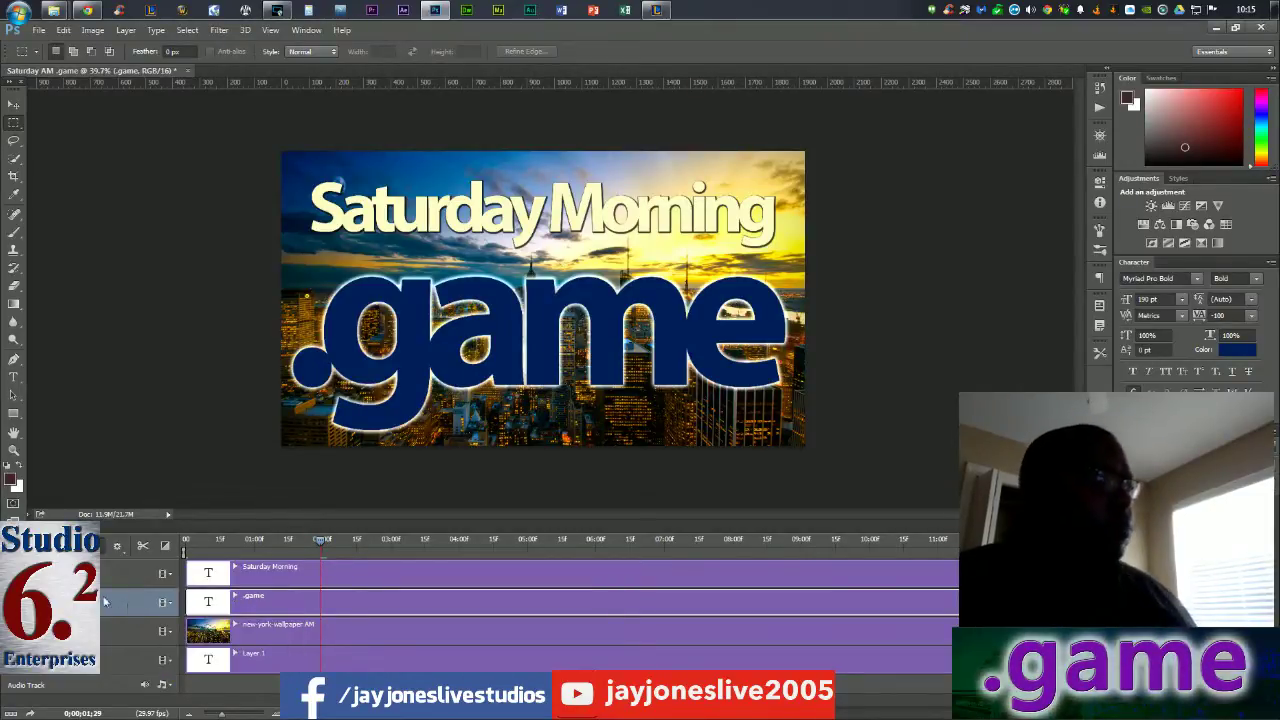
left_click(235, 595)
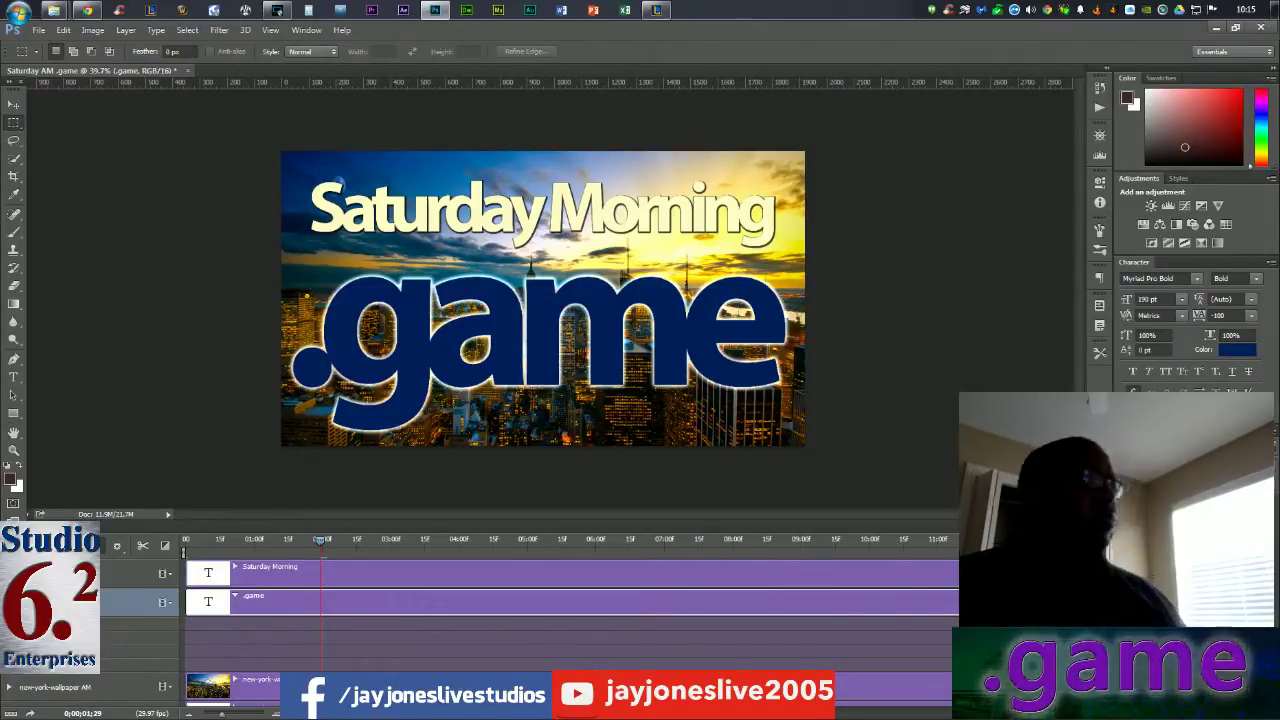
left_click(40, 623)
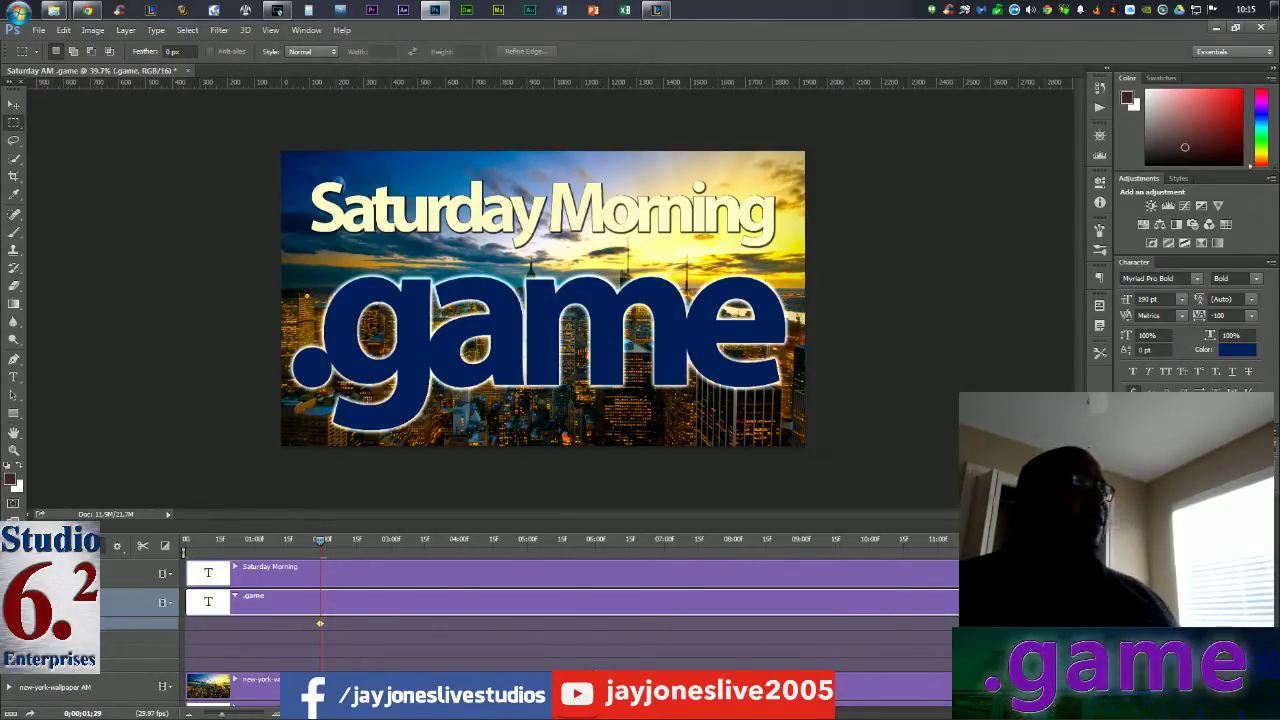
left_click(40, 637)
left_click(40, 650)
left_click(40, 650)
left_click(40, 664)
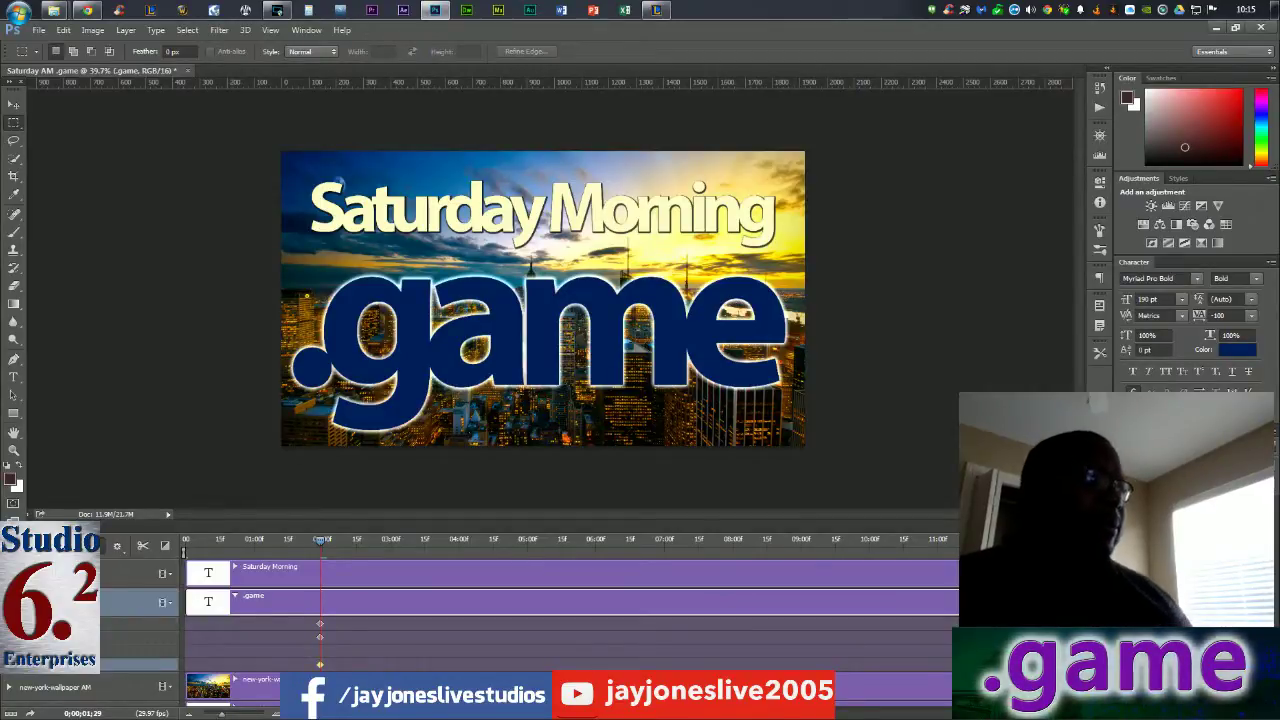
left_click(40, 650)
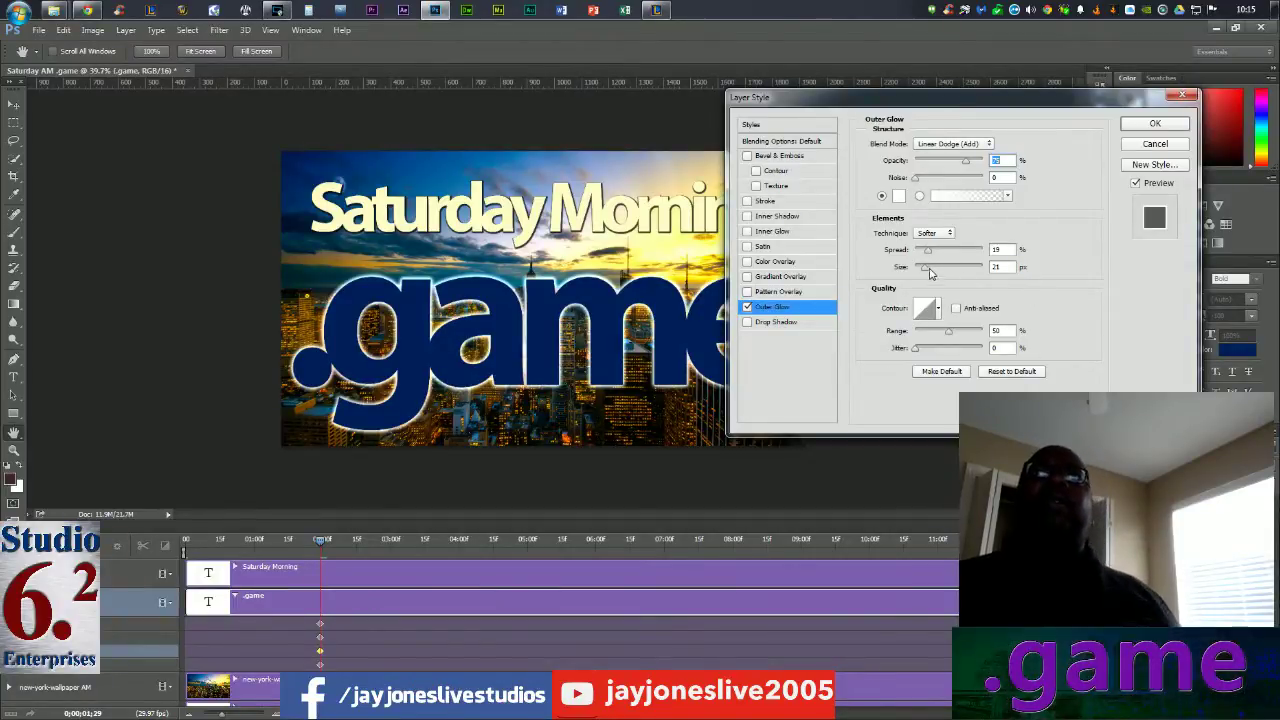
Set the ".game" layer's Outer Glow to a spread of 50% and a size of 100 px at the 2-second keyframe
left_click_drag(925, 268, 947, 279)
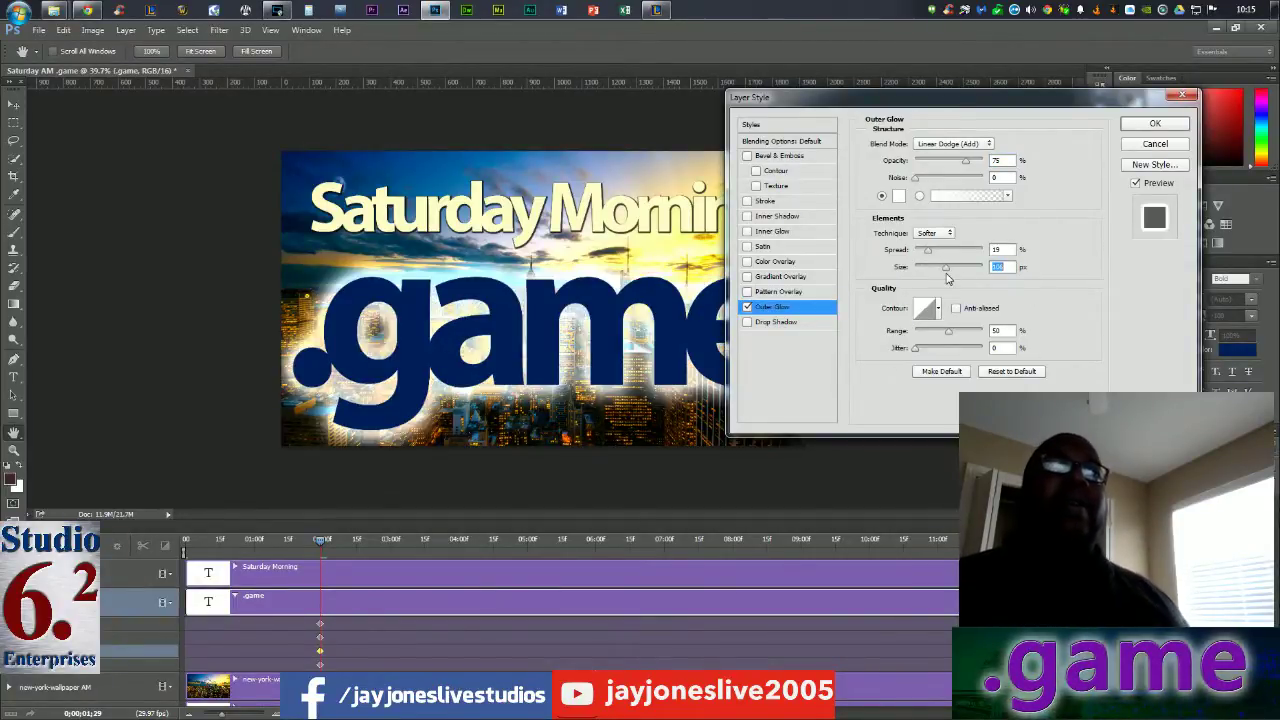
left_click(929, 255)
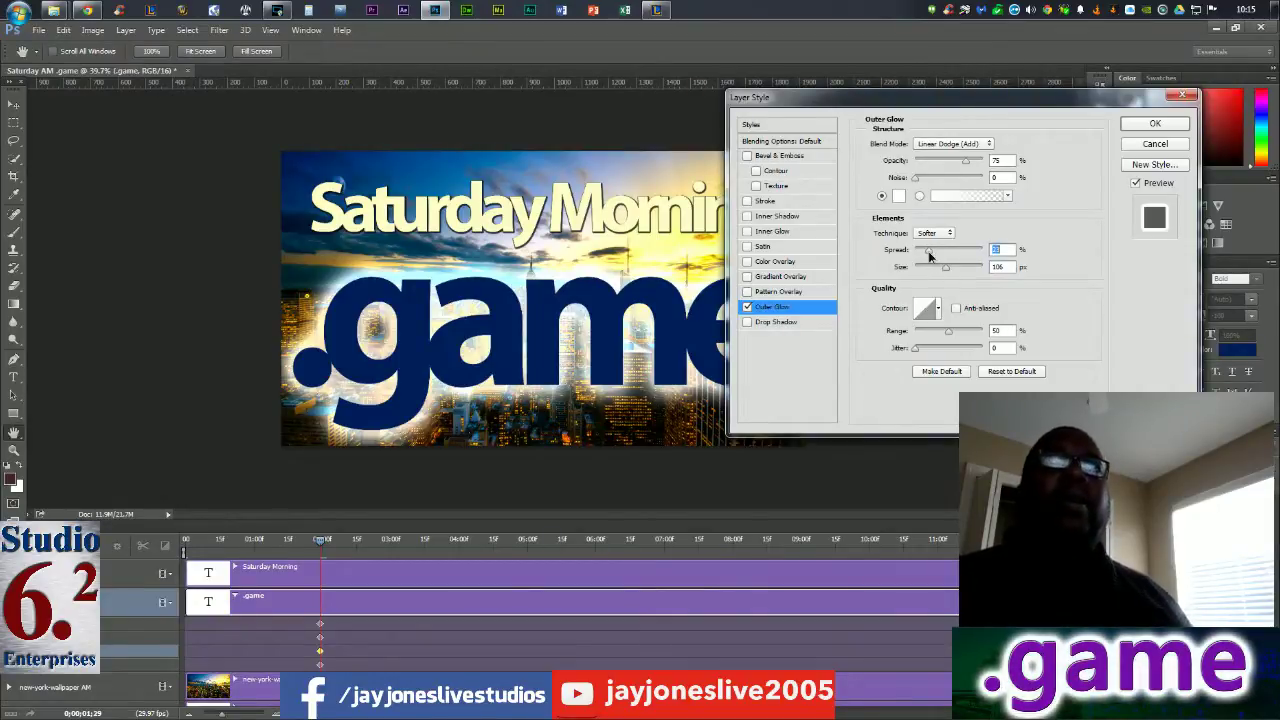
left_click_drag(934, 252, 948, 258)
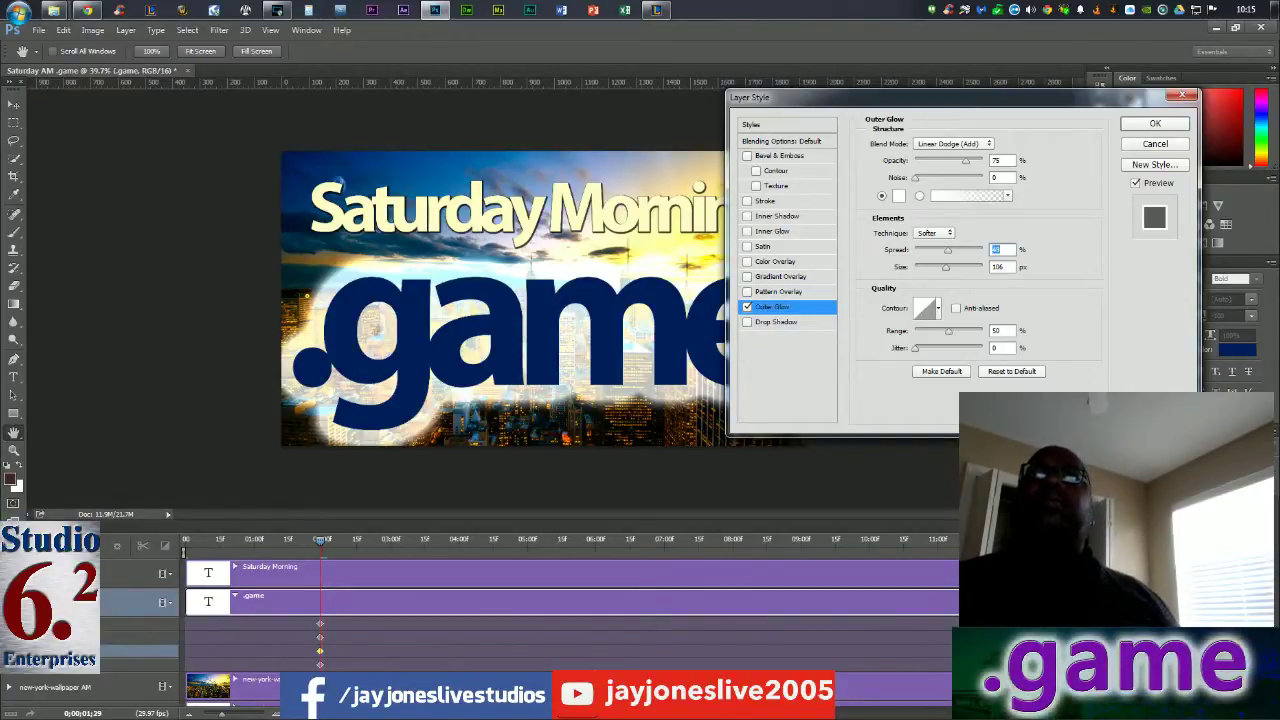
key("Tab")
type("100")
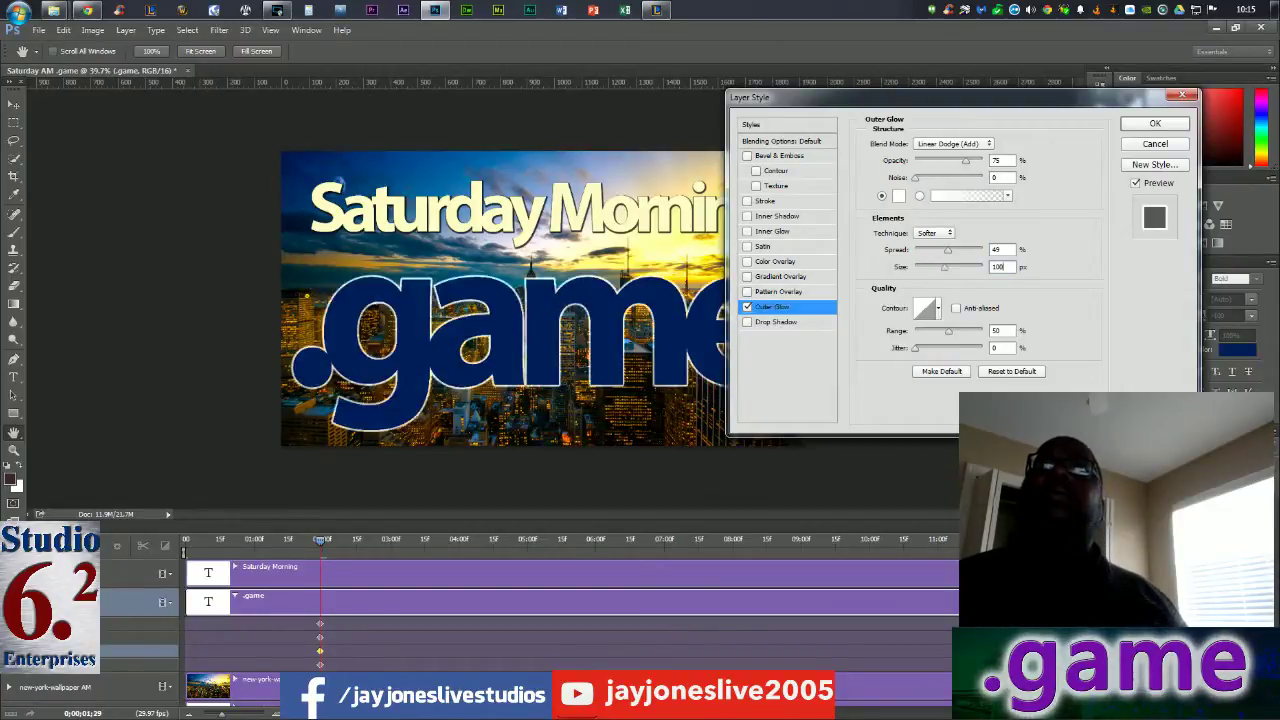
key("shift+Tab")
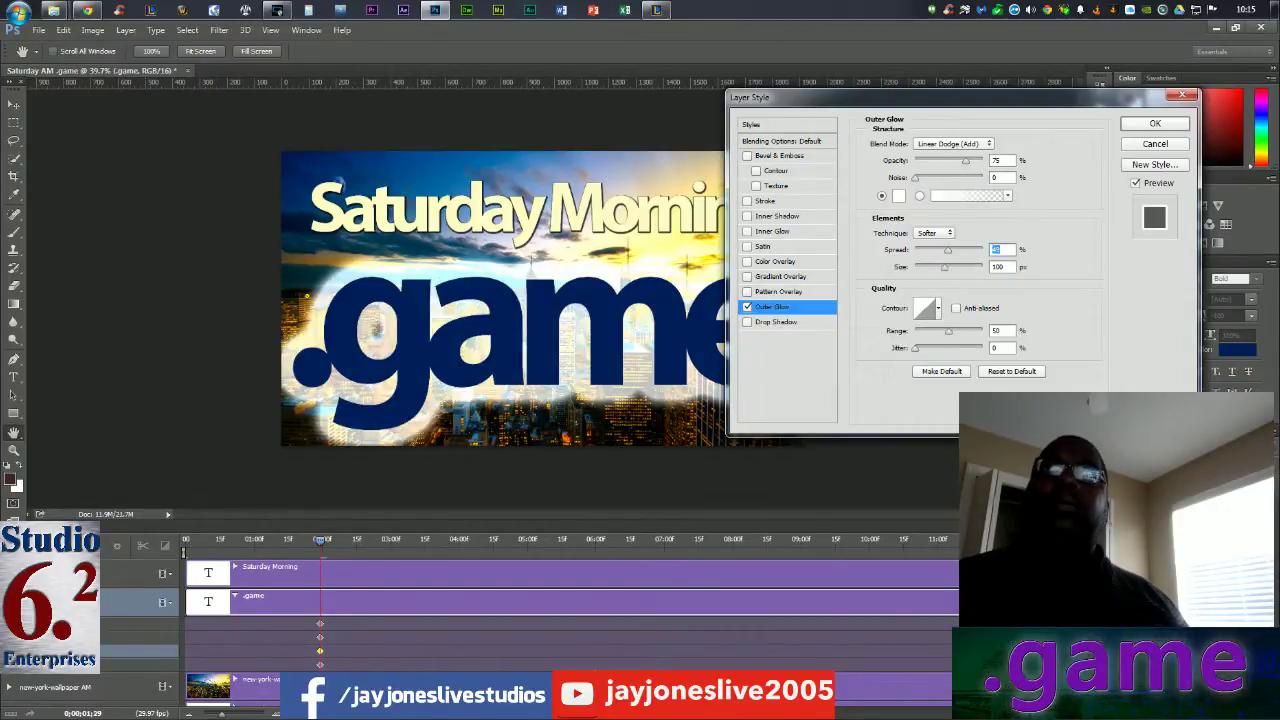
type("50")
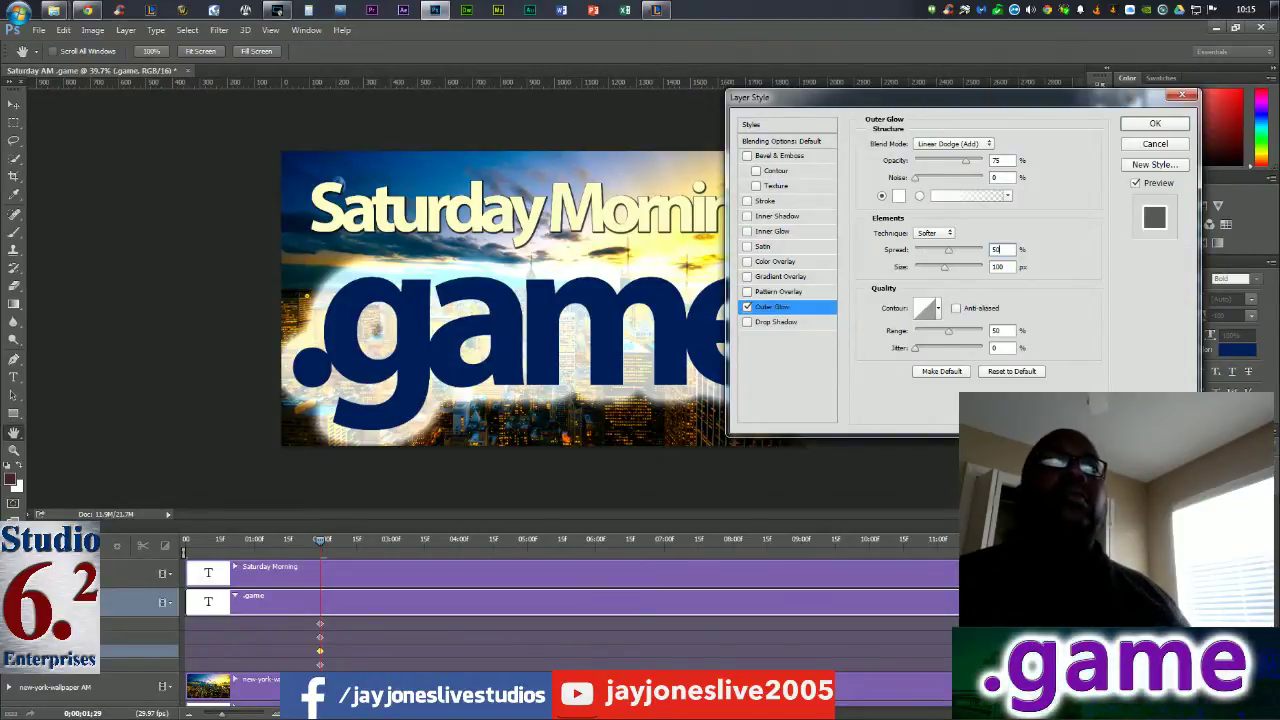
left_click(1133, 130)
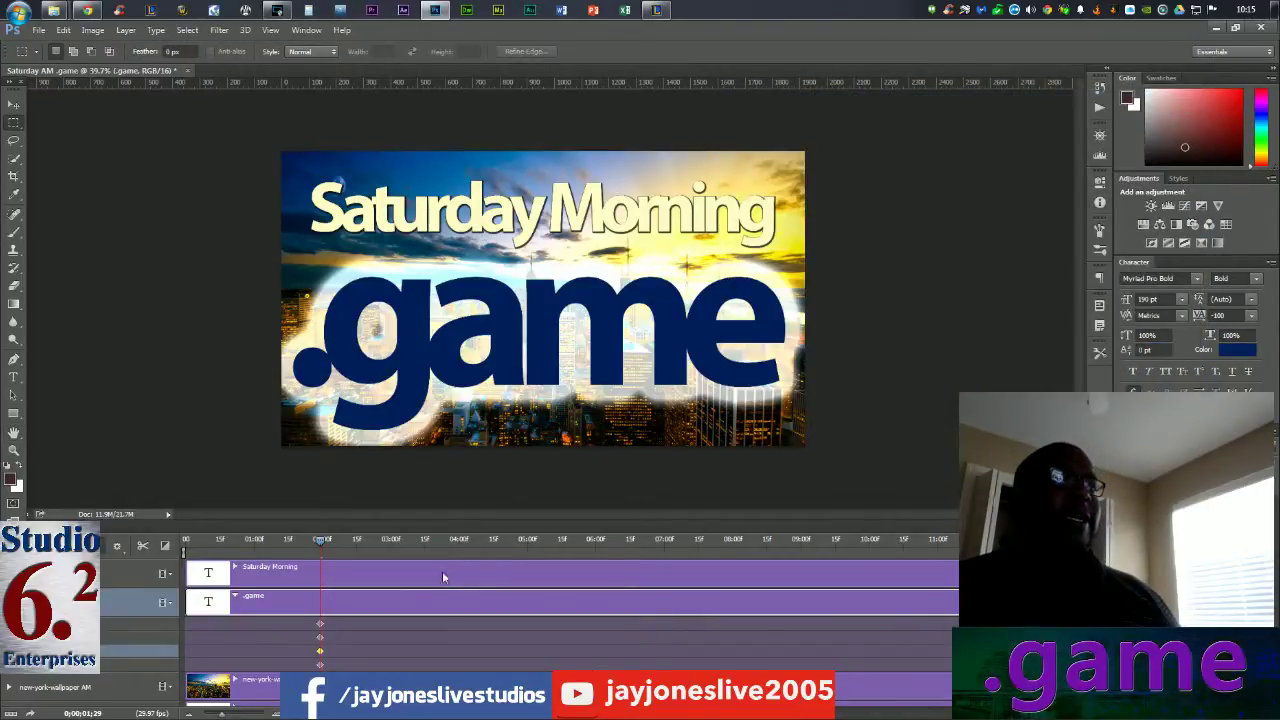
Add keyframes for all four ".game" properties at the 4-second mark
left_click(459, 542)
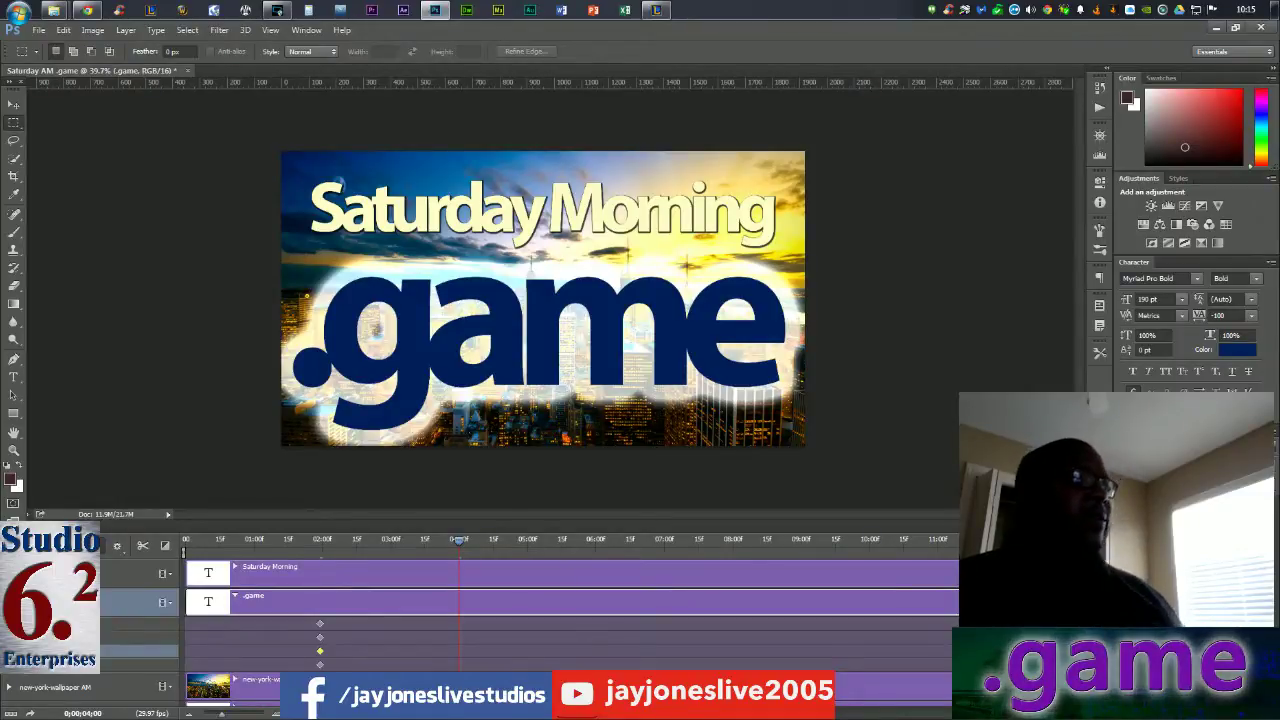
left_click(28, 664)
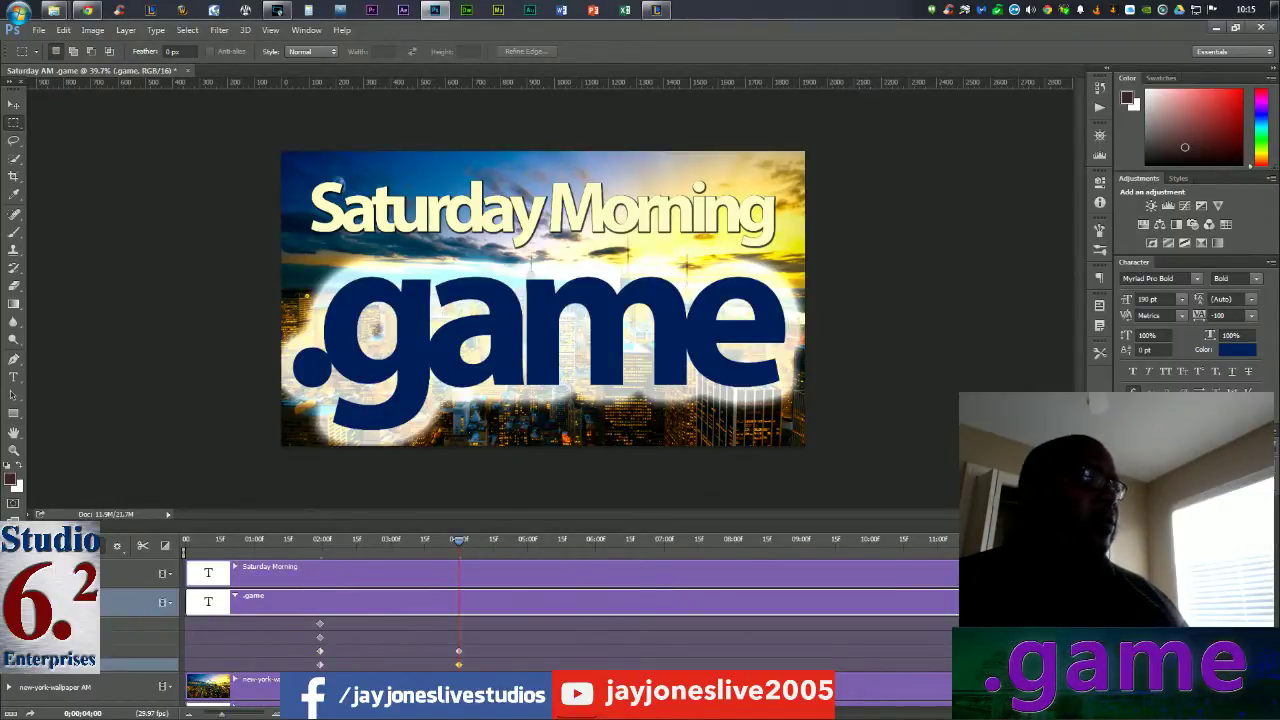
left_click(28, 637)
left_click(131, 640)
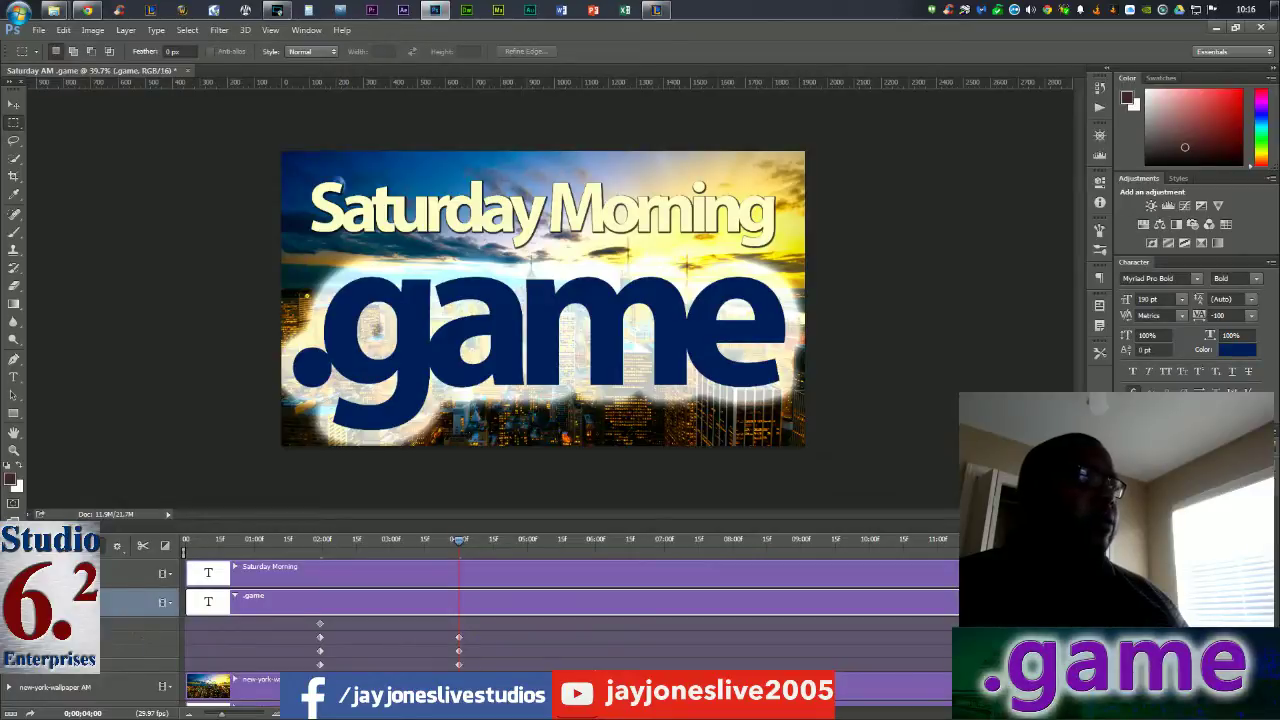
left_click(172, 623)
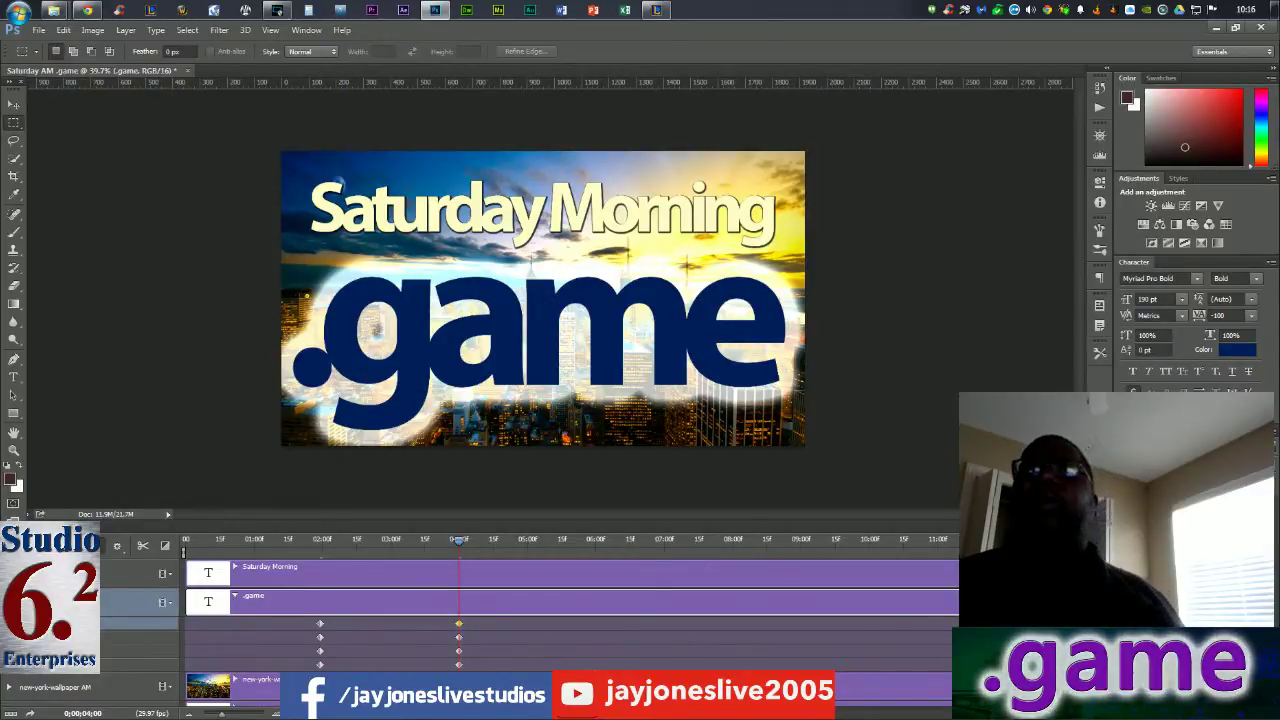
Set the ".game" Outer Glow to a spread of 5% and a size of 40 px at the 4-second keyframe
double_click(1170, 560)
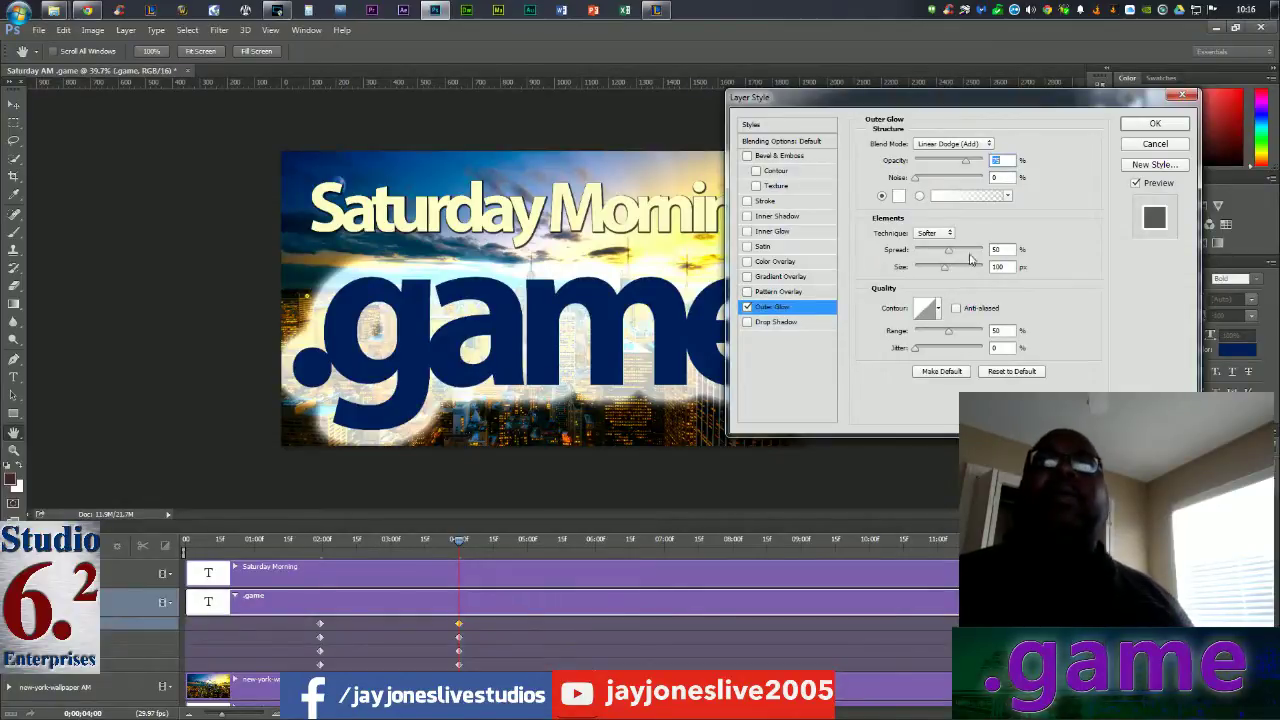
left_click_drag(950, 252, 930, 269)
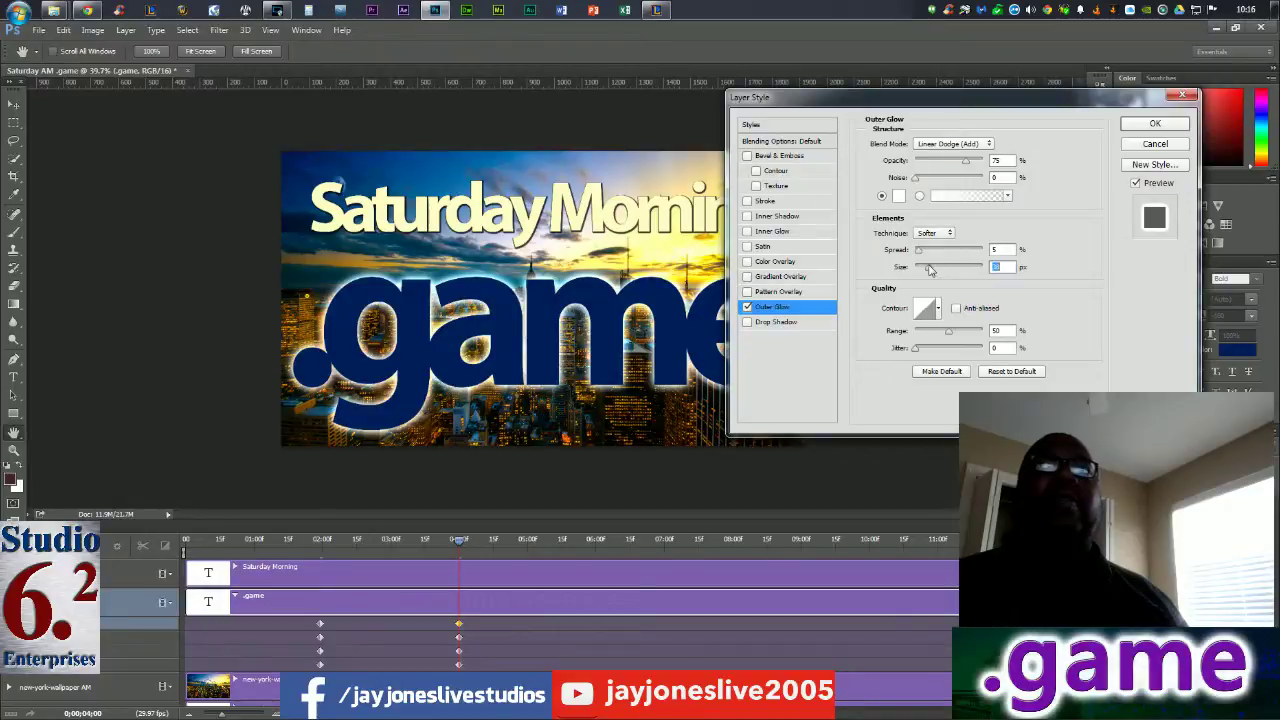
type("40")
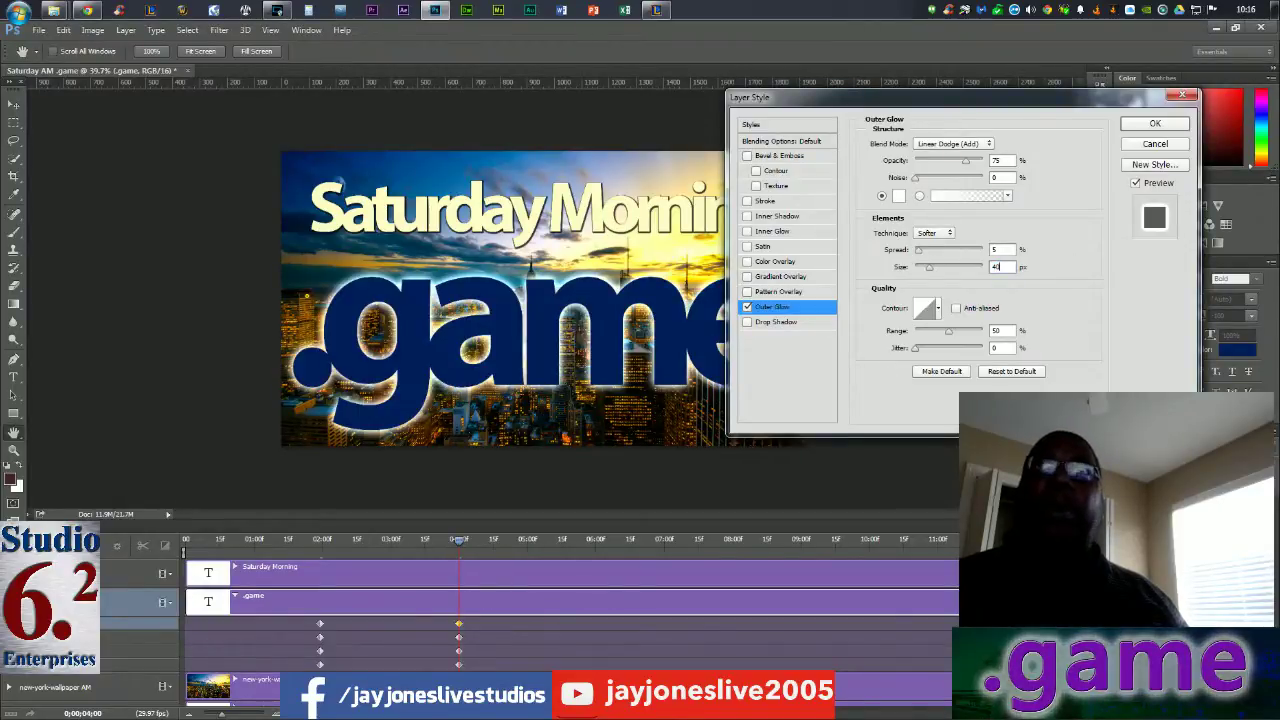
left_click(1137, 126)
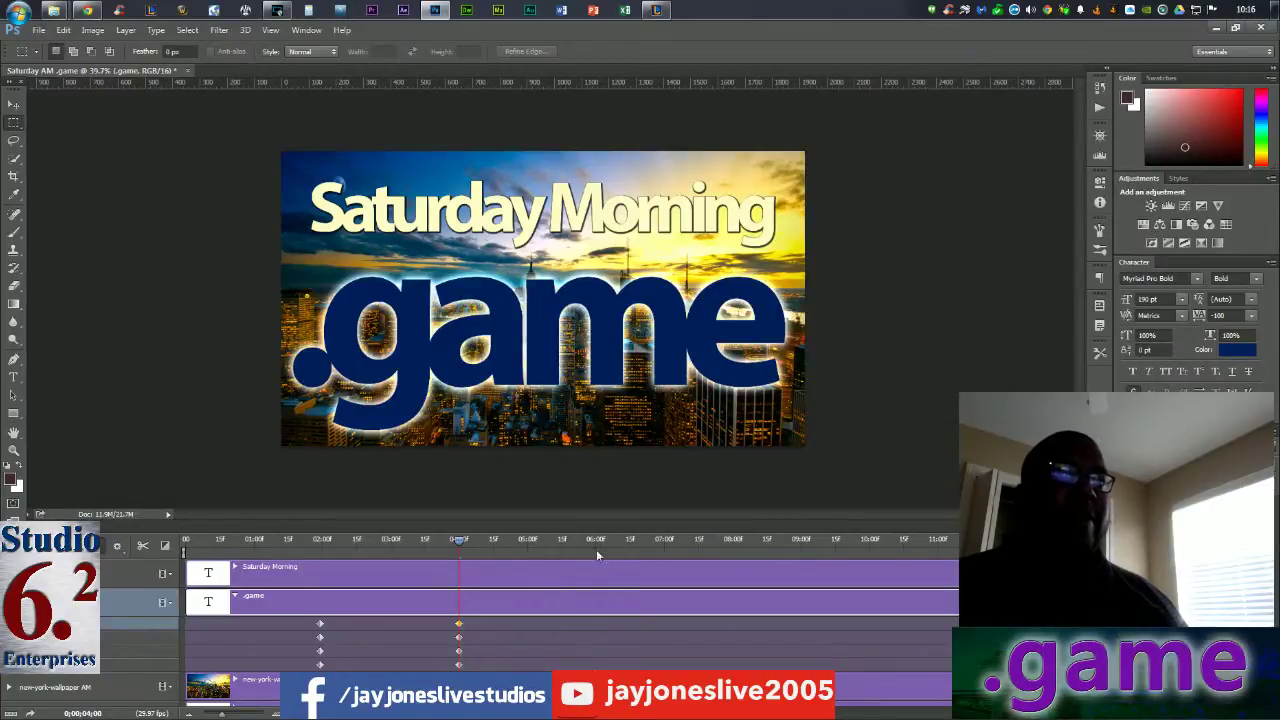
Add keyframes for all four ".game" properties at the 6-second mark
left_click_drag(482, 547, 597, 553)
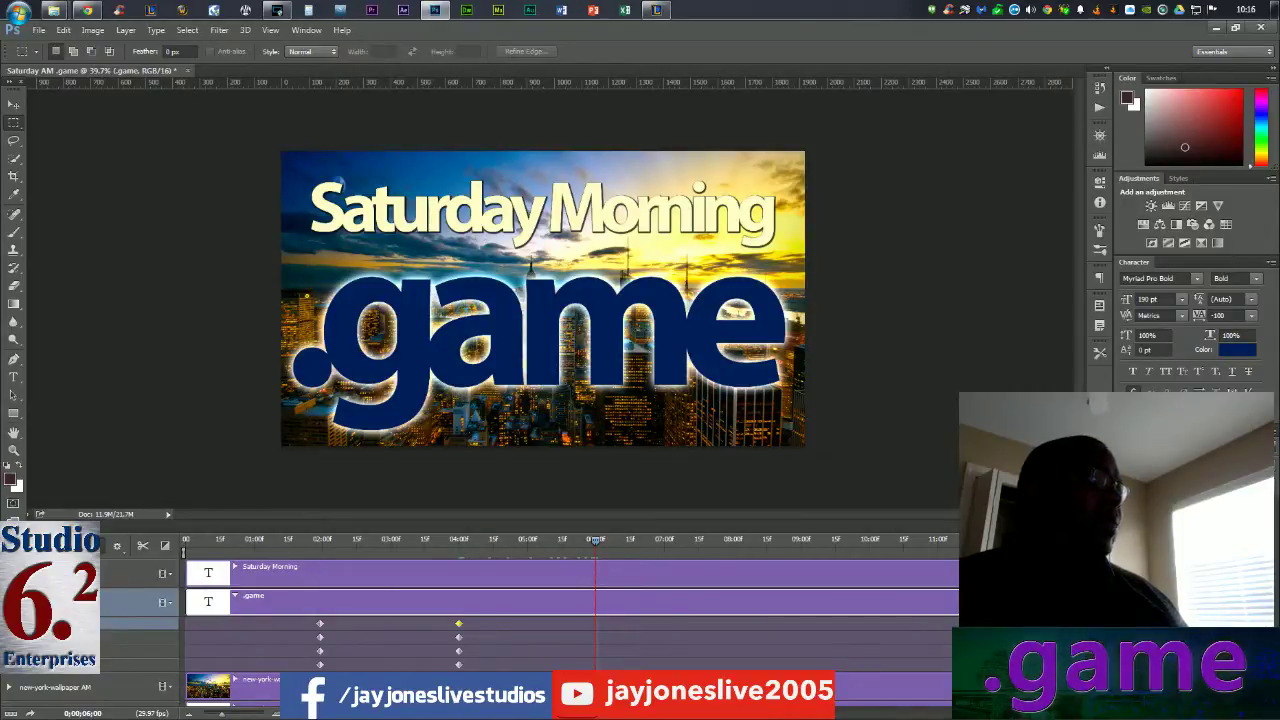
left_click(22, 637)
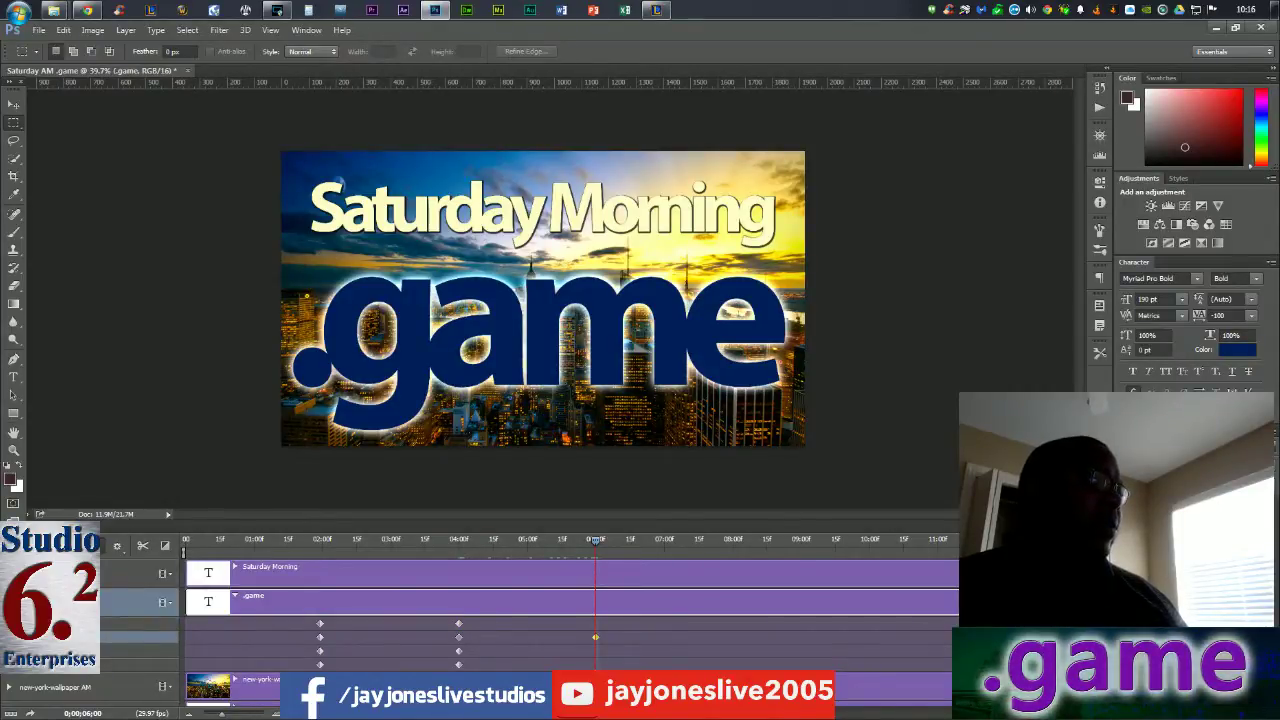
left_click(22, 651)
left_click(22, 664)
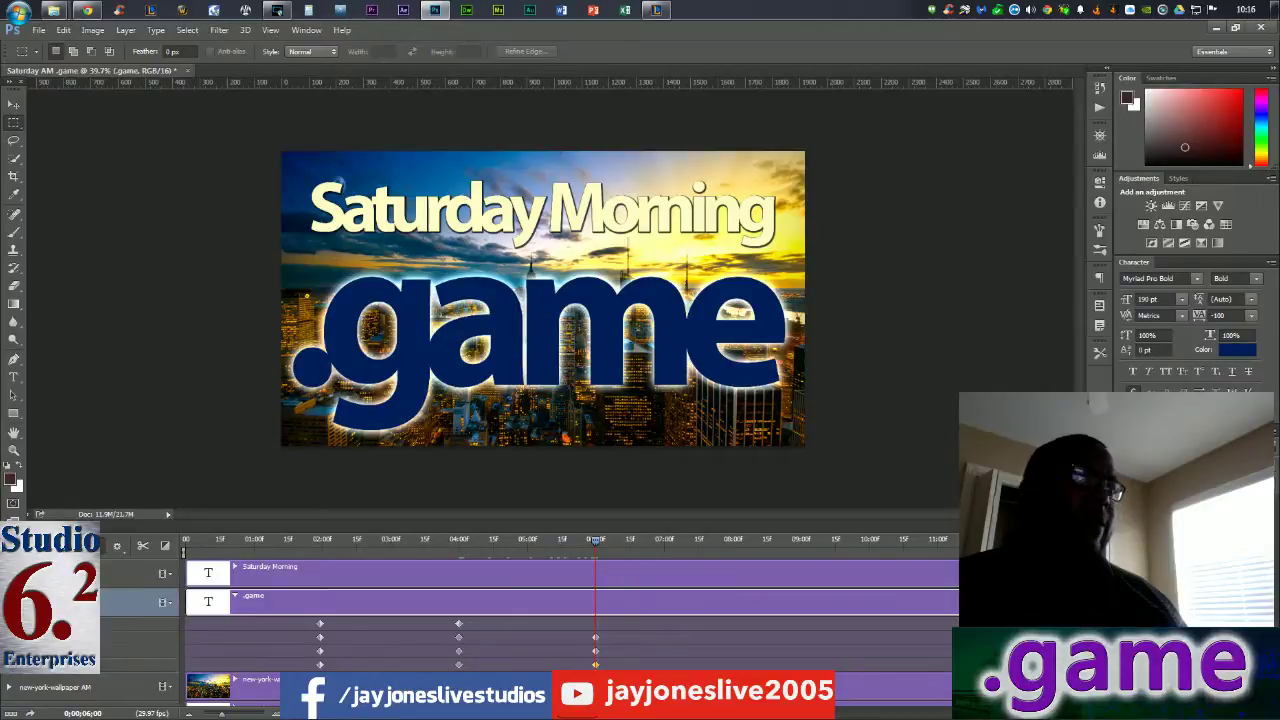
left_click(172, 623)
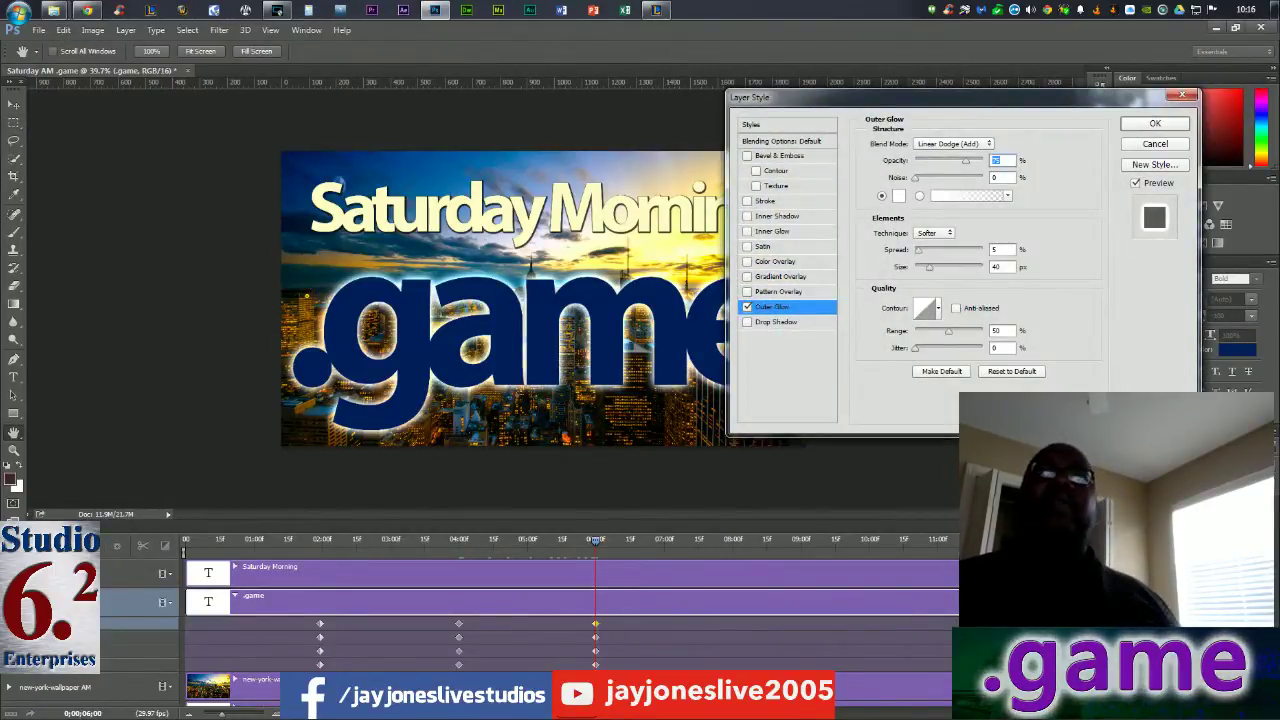
Set the ".game" Outer Glow to a spread of 50% and a size of 100 px at the 6-second keyframe
double_click(995, 249)
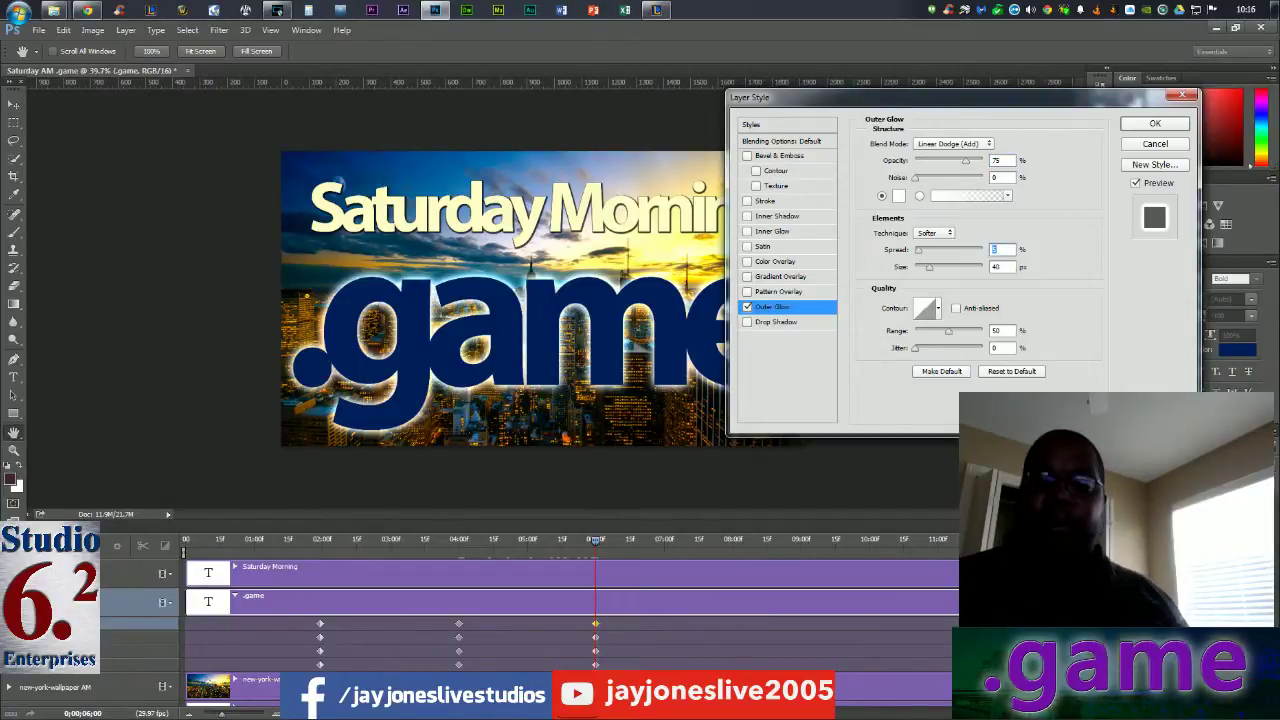
type("50")
key("Tab")
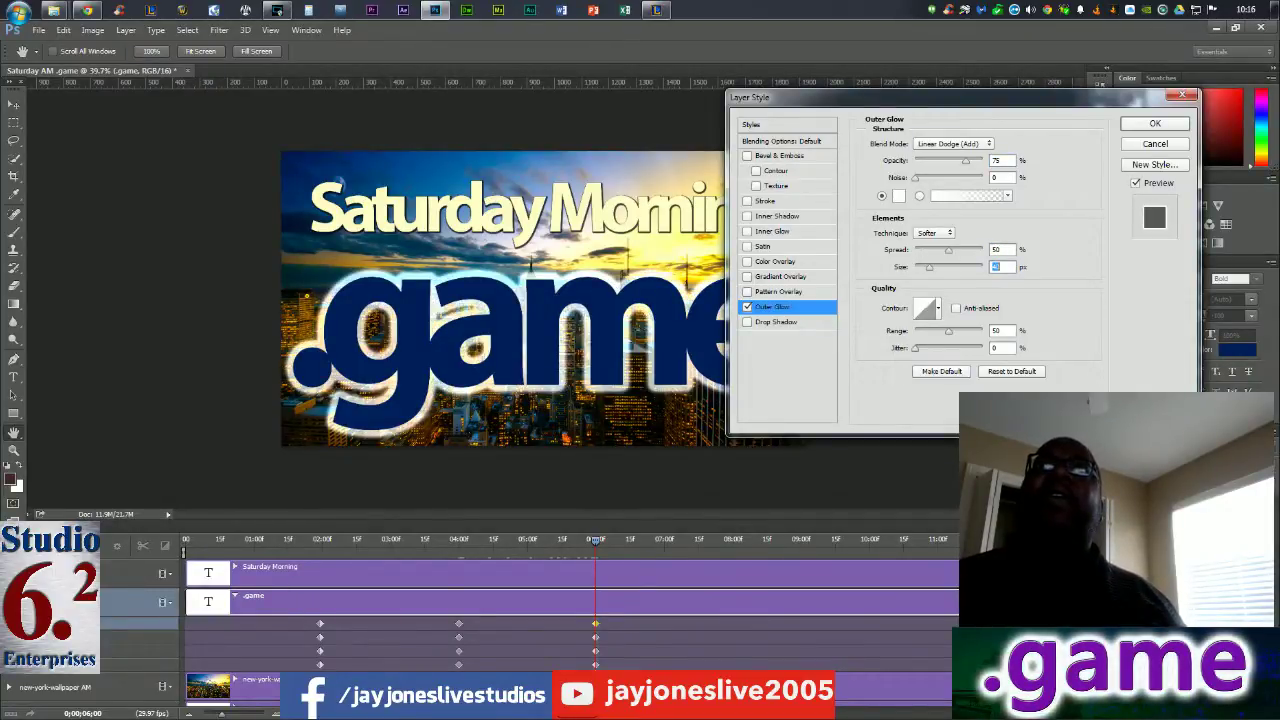
type("100")
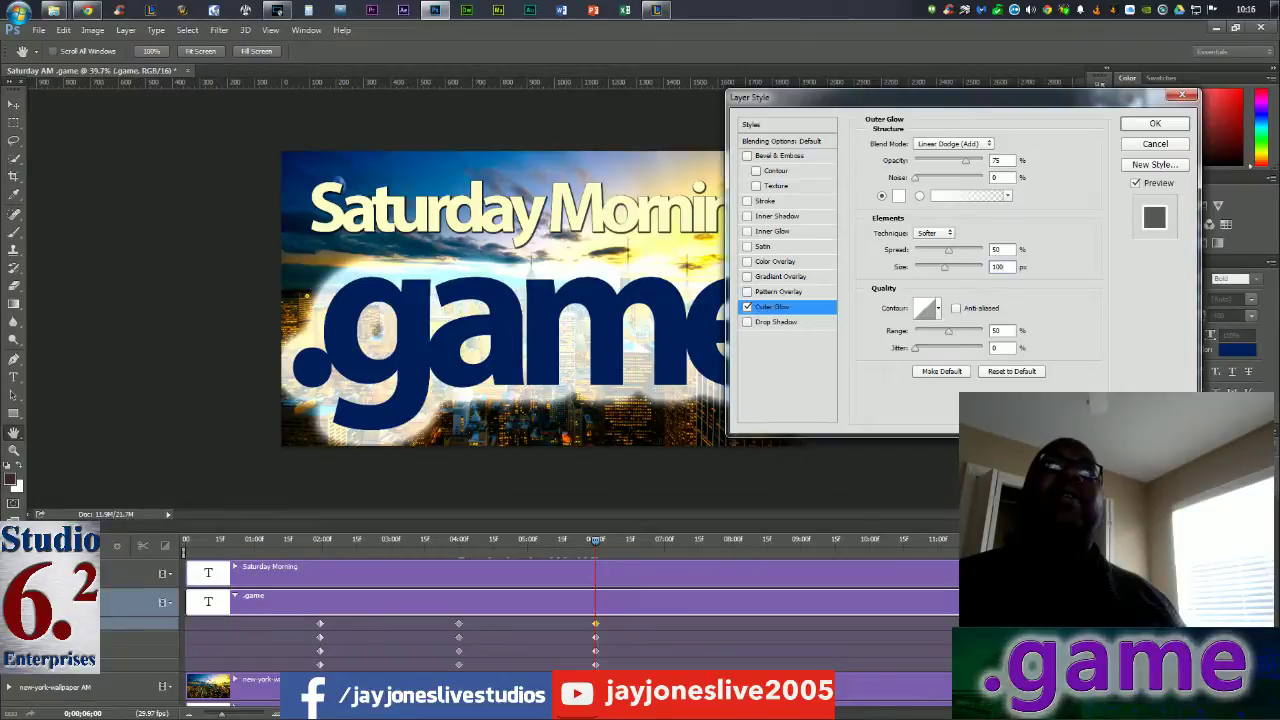
left_click(1152, 124)
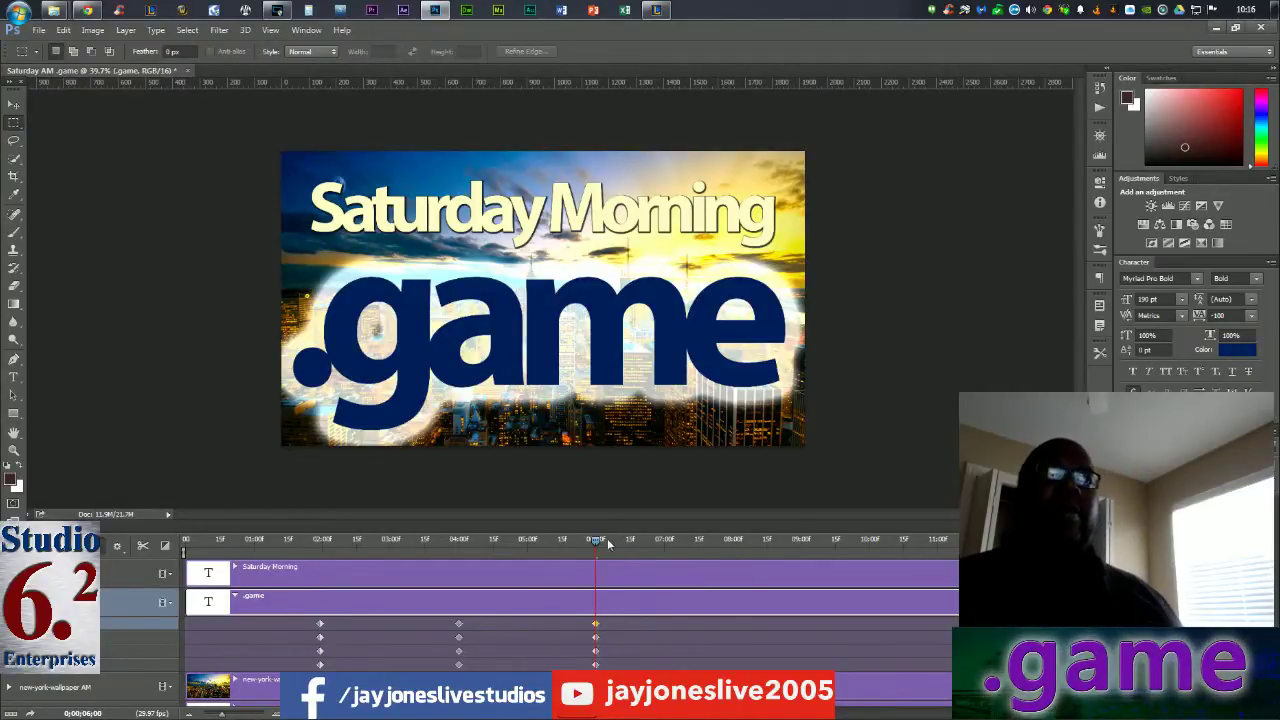
Add keyframes for all four ".game" properties at the 8-second mark
left_click_drag(608, 543, 733, 550)
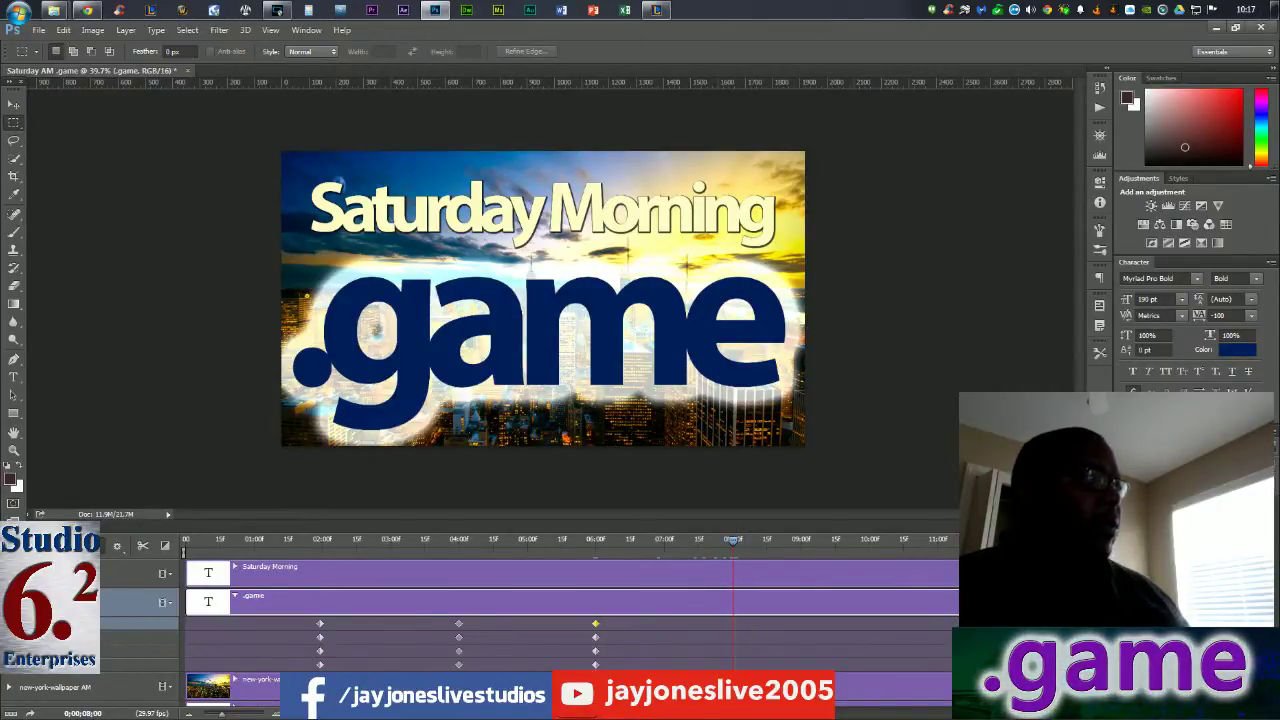
left_click(19, 637)
left_click(19, 651)
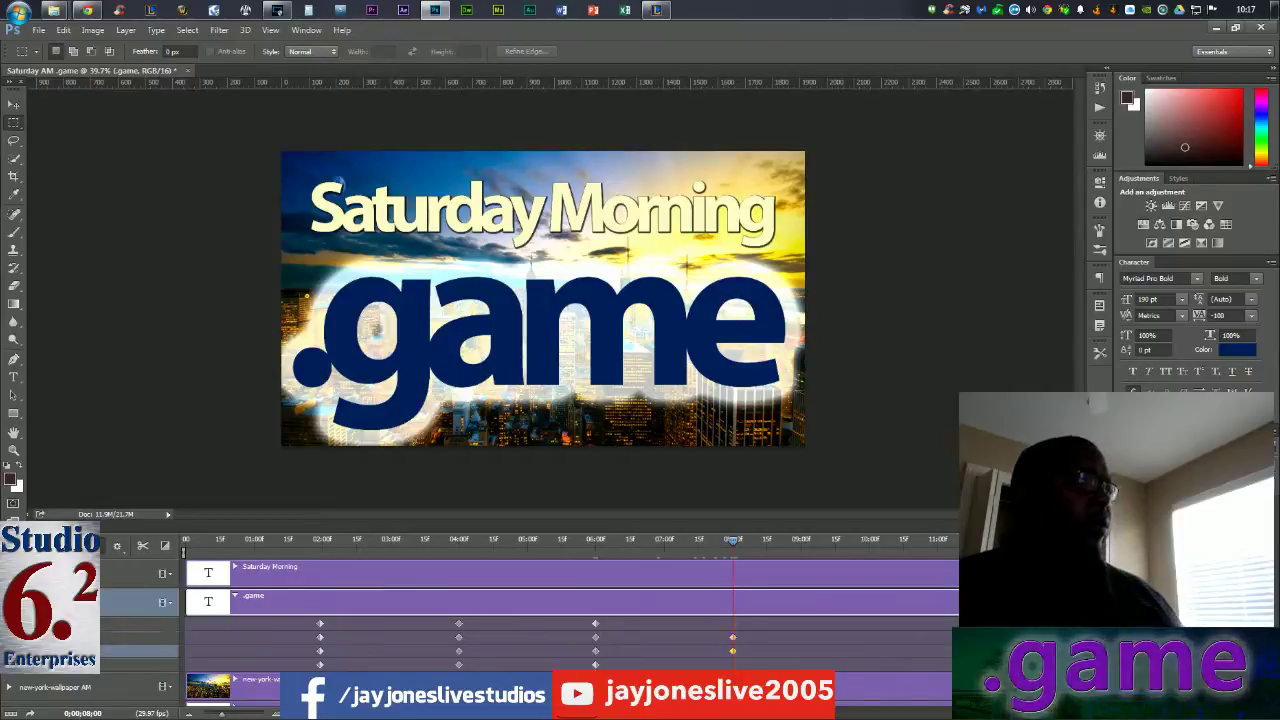
left_click(19, 664)
left_click(172, 623)
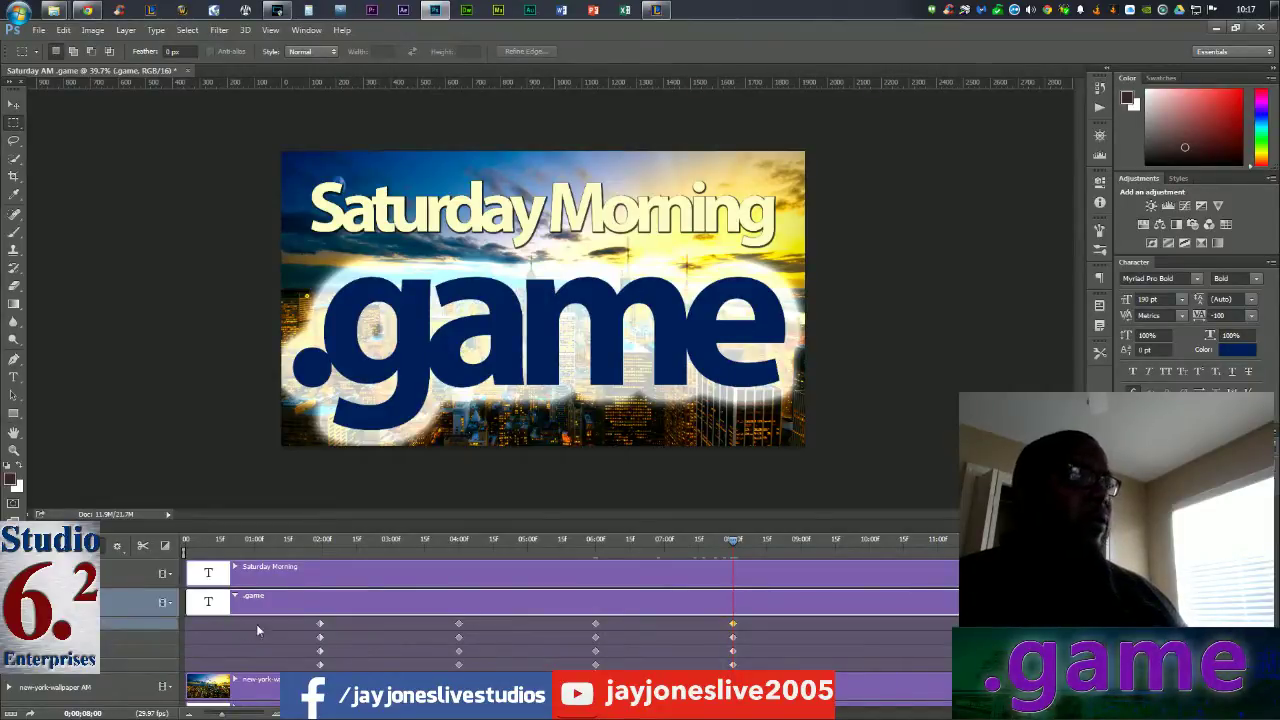
Set the ".game" Outer Glow to a spread of 5% and a size of 40 px at the 8-second keyframe
double_click(1170, 560)
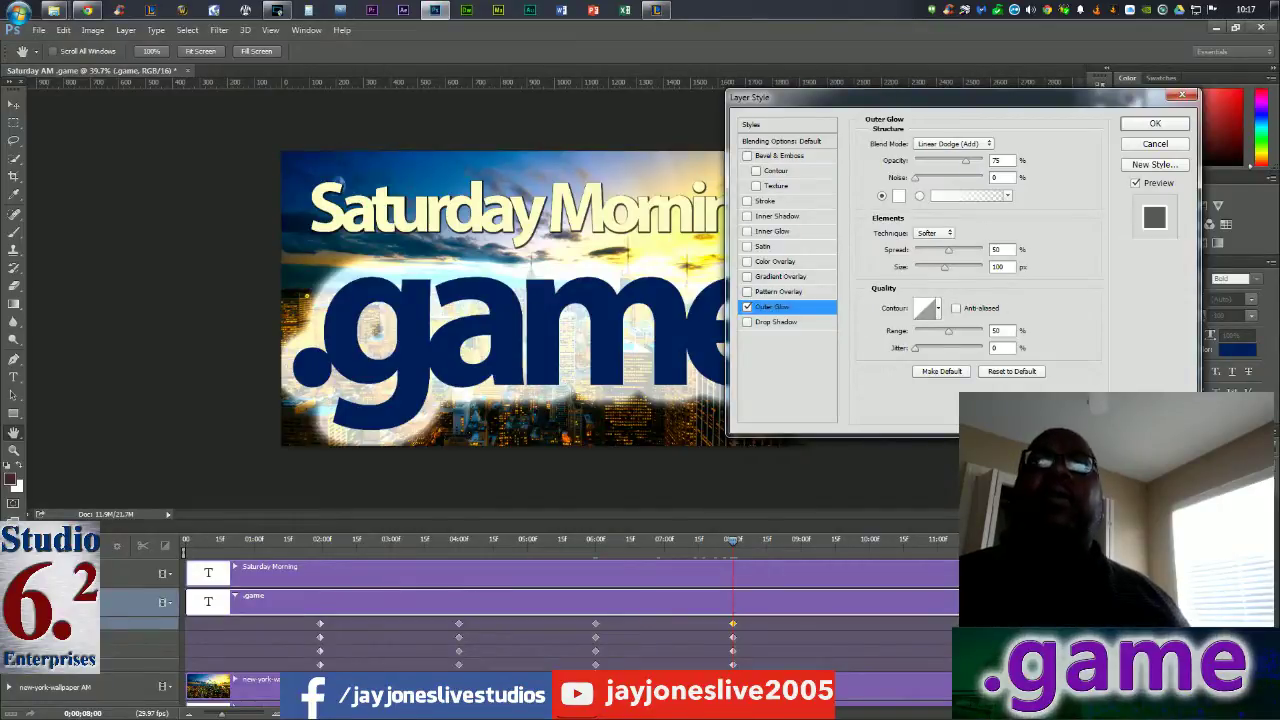
double_click(997, 249)
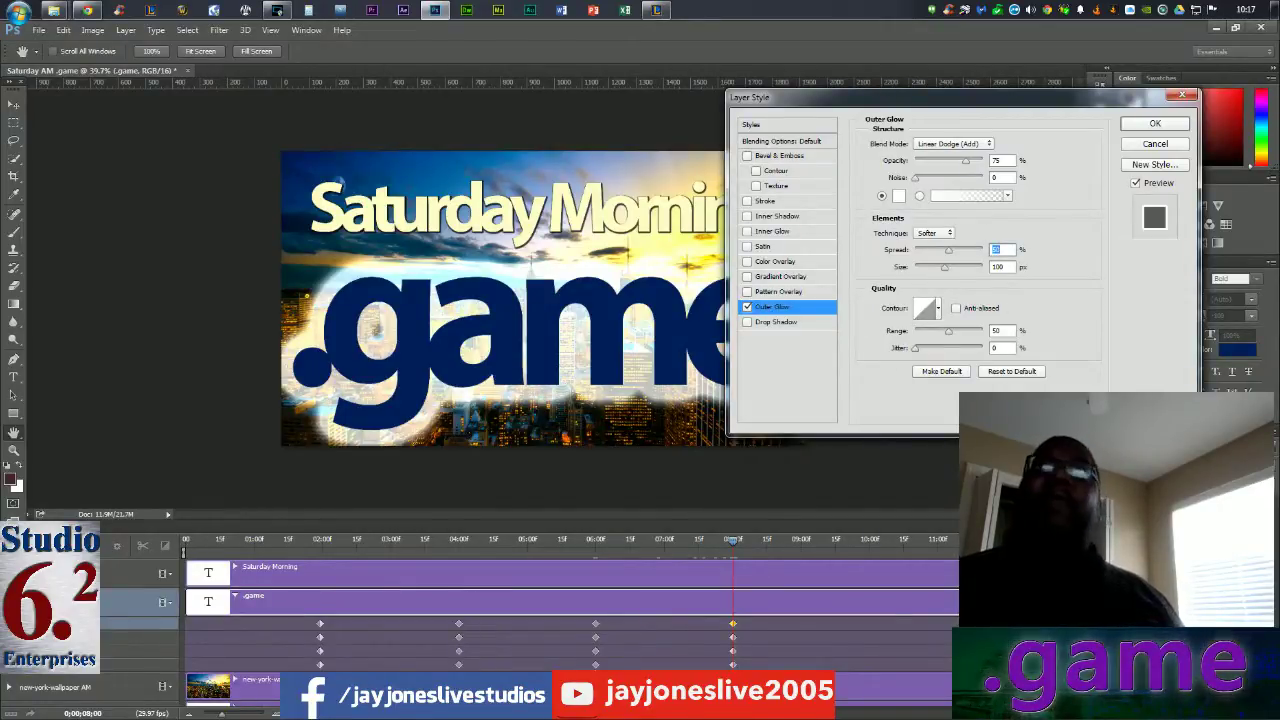
type("5")
key("Tab")
type("40")
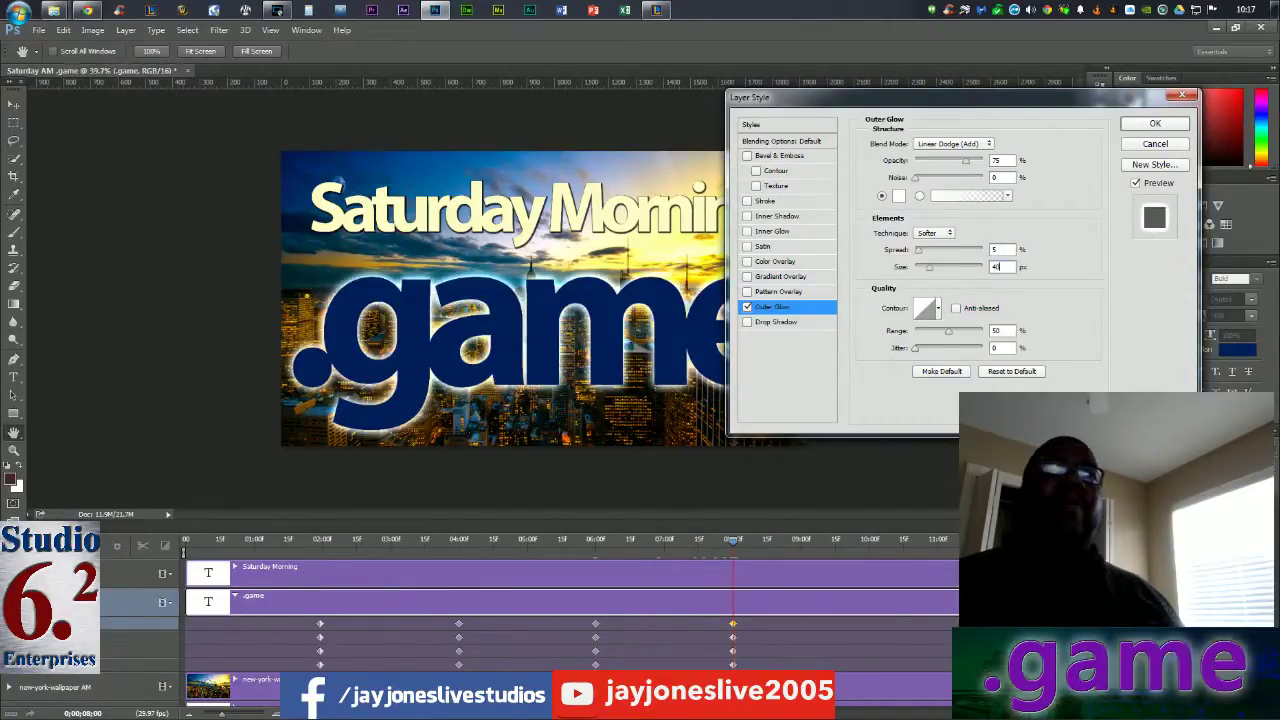
left_click(1153, 126)
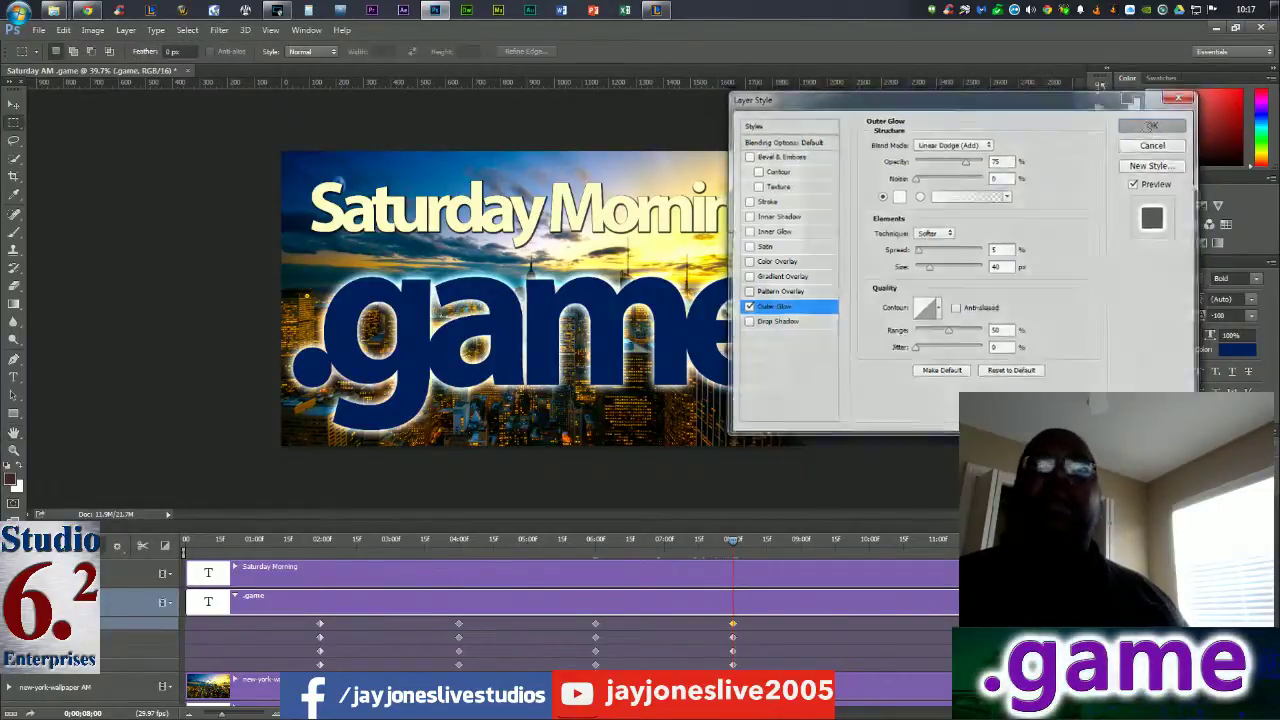
Add keyframes for all four ".game" properties at the 10-second mark
left_click(870, 545)
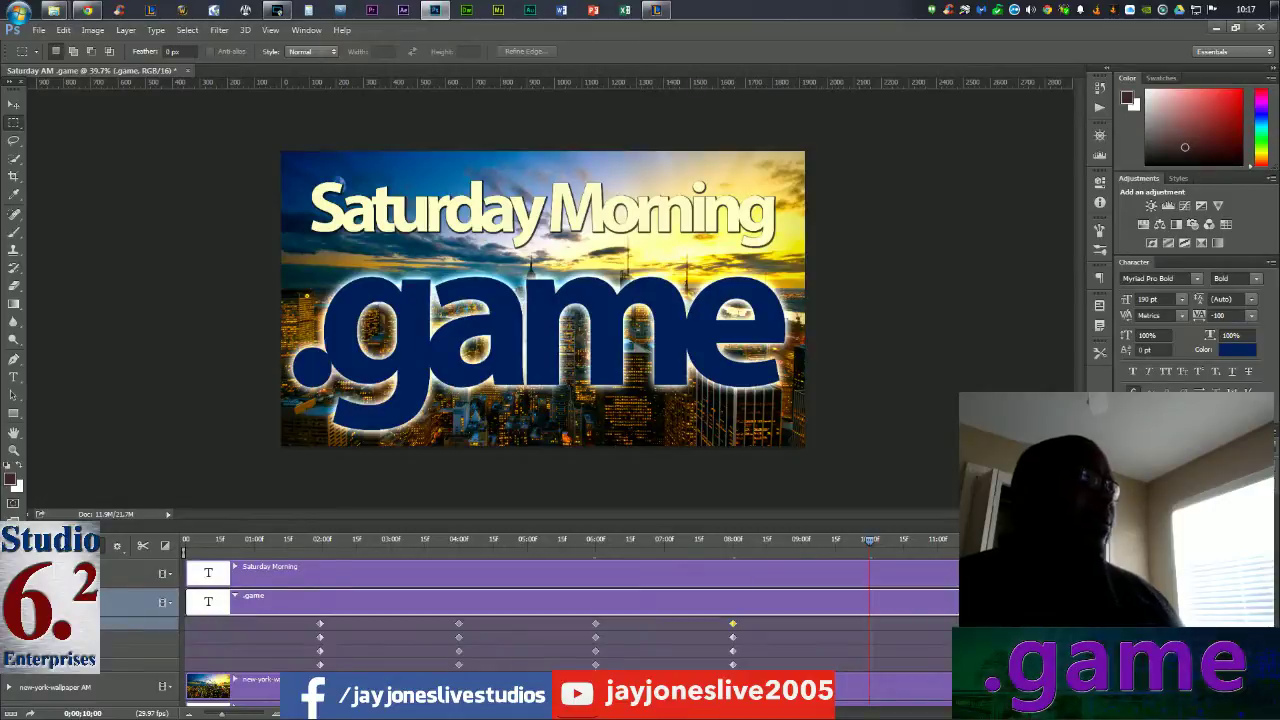
left_click(20, 651)
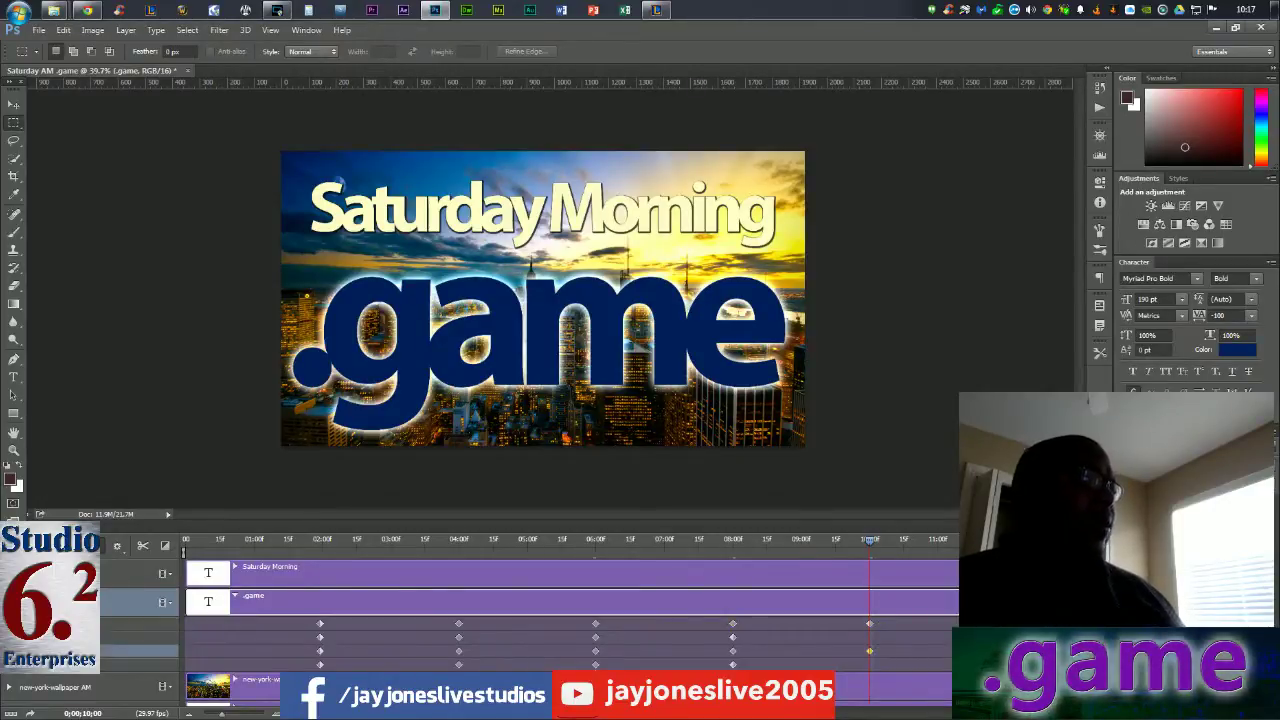
left_click(20, 637)
left_click(170, 665)
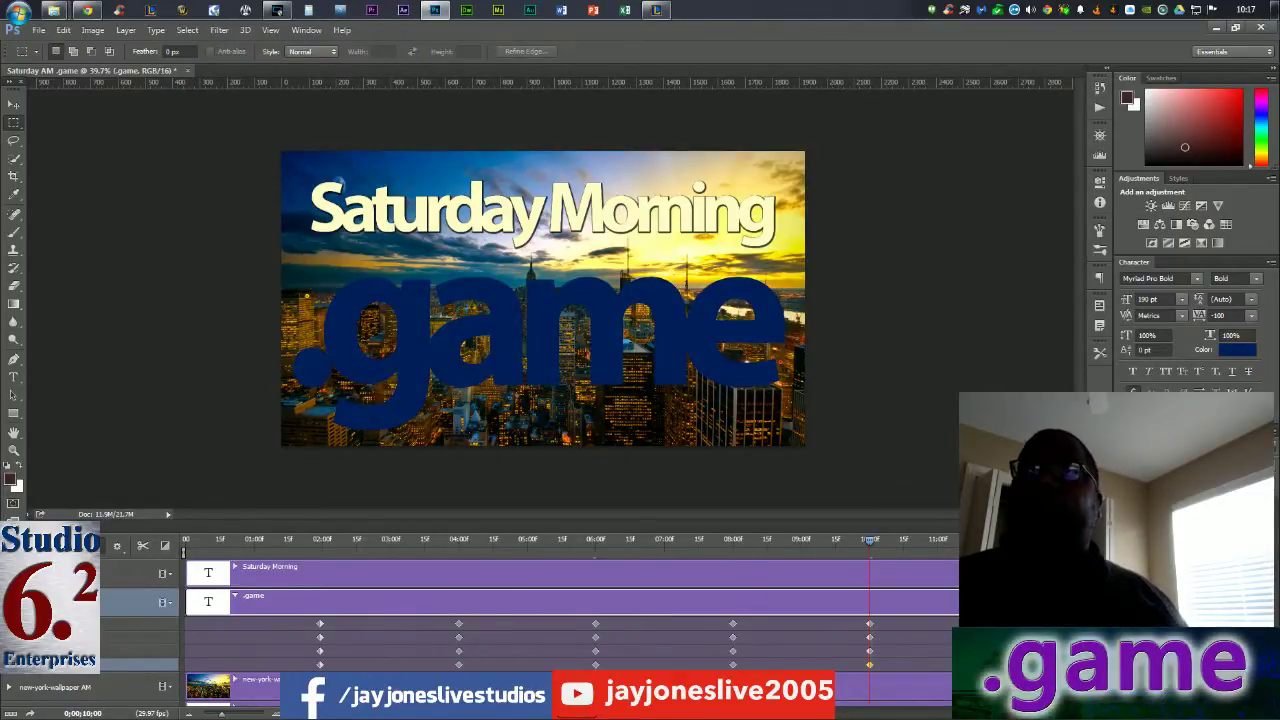
Set the ".game" Outer Glow to a spread of 50% and a size of 100 px at the 10-second keyframe
double_click(1150, 560)
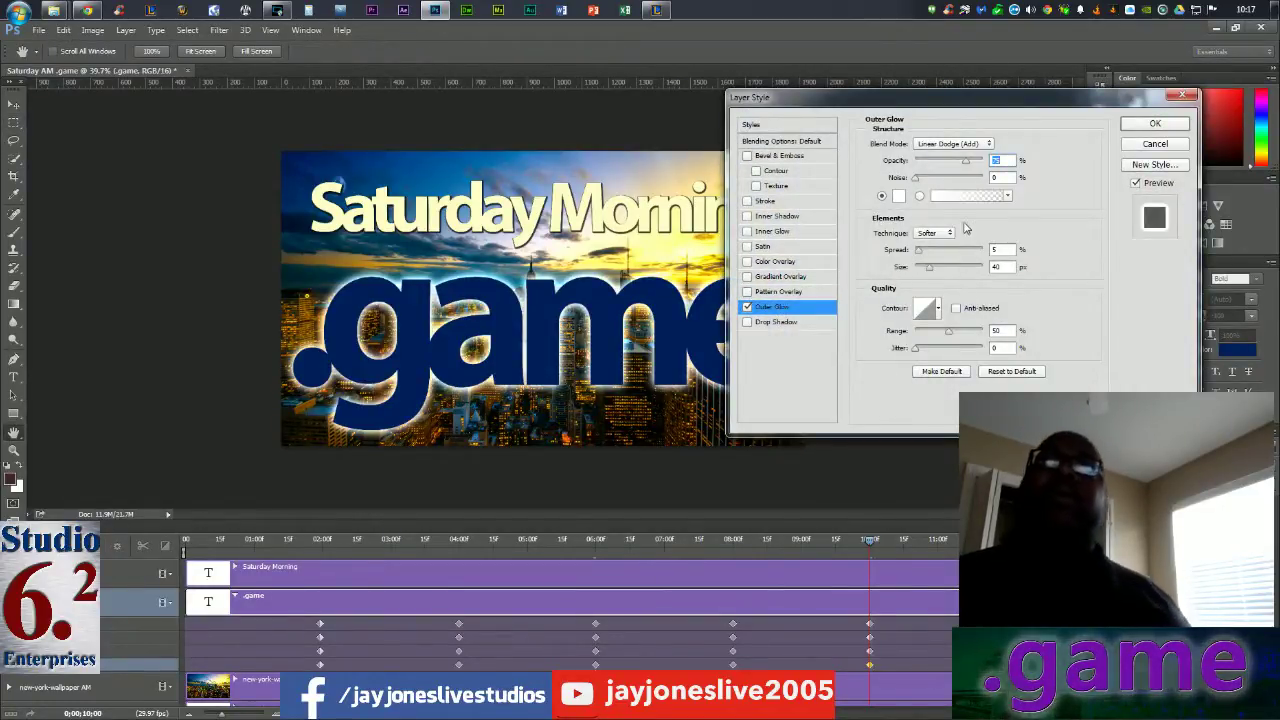
left_click(998, 249)
left_click_drag(998, 249, 972, 250)
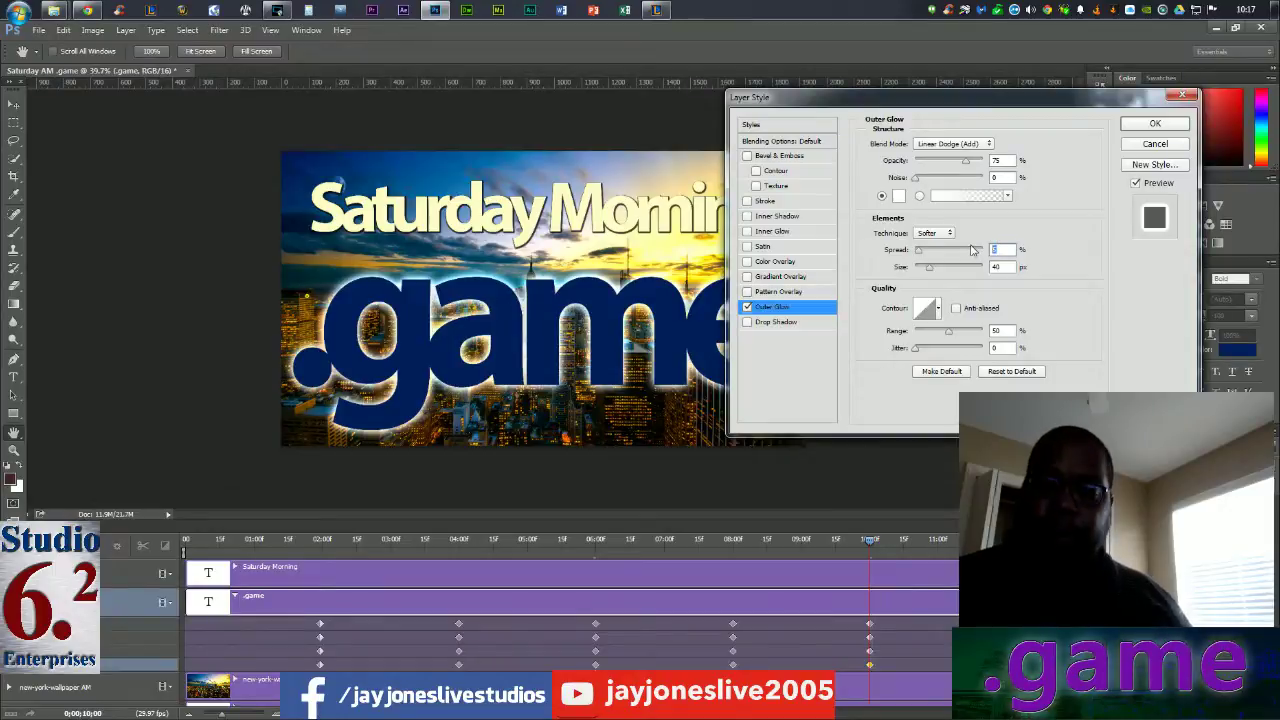
type("50")
key("Tab")
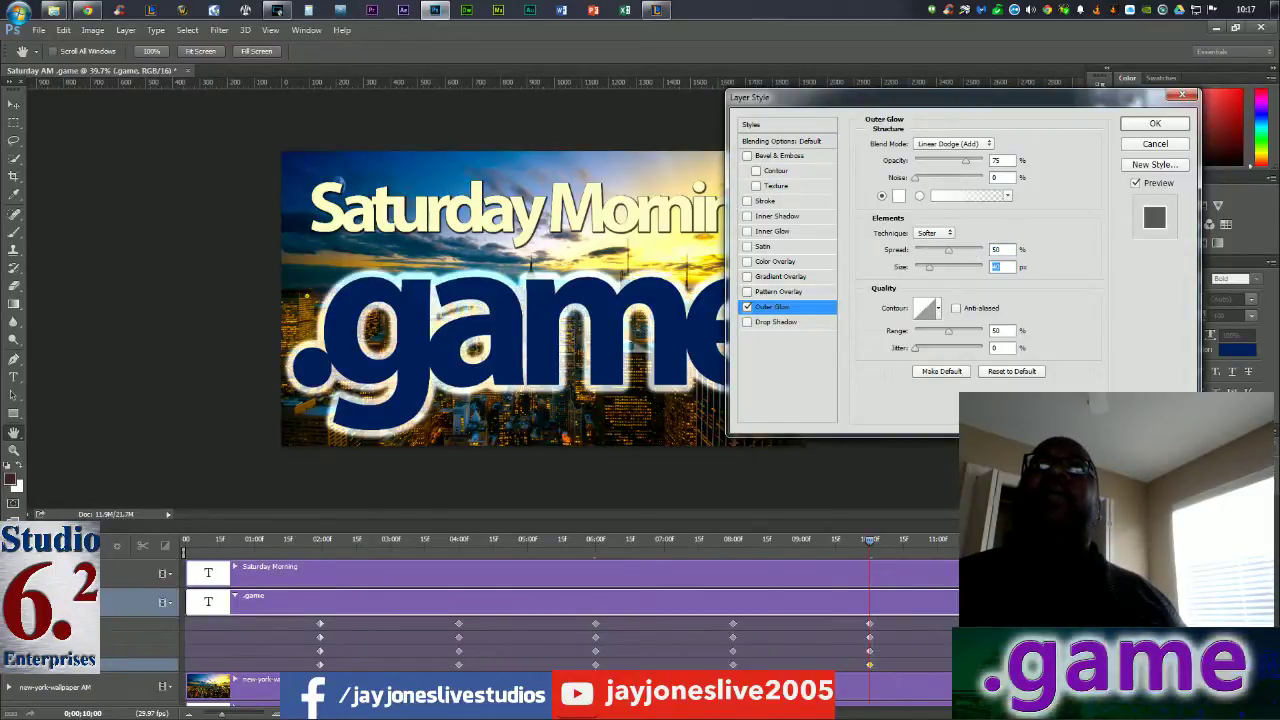
type("100")
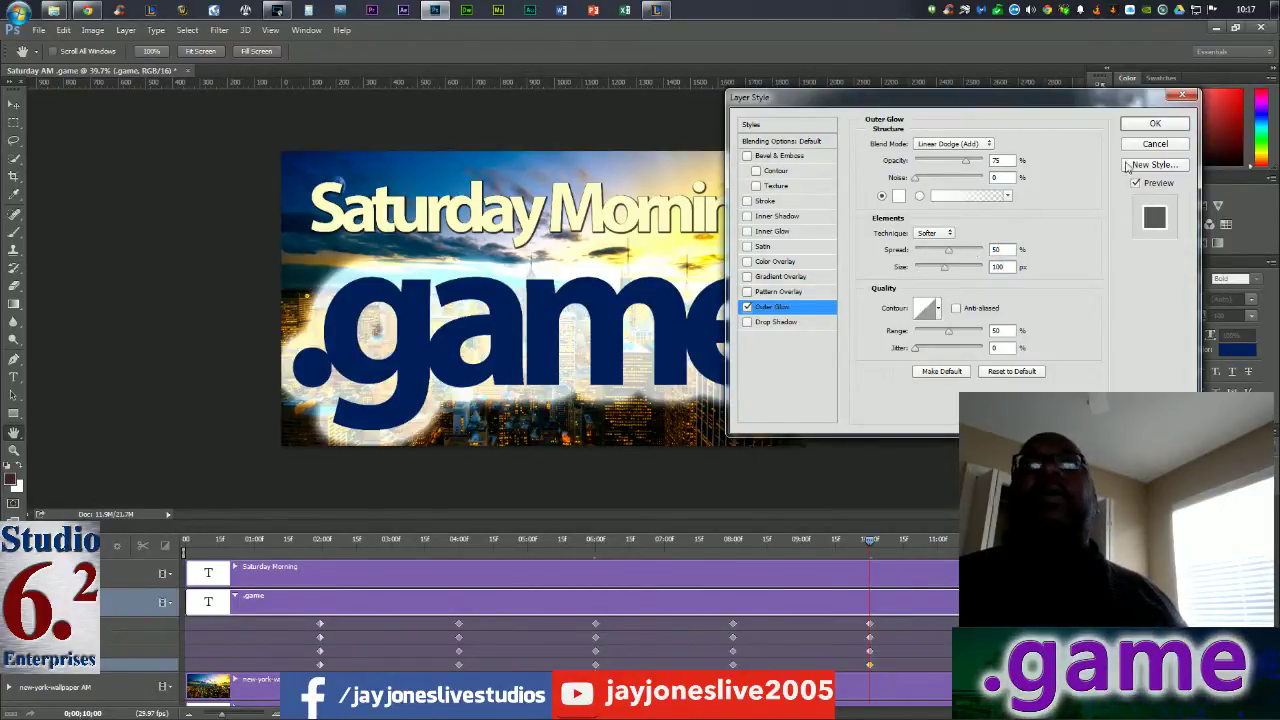
left_click(1165, 123)
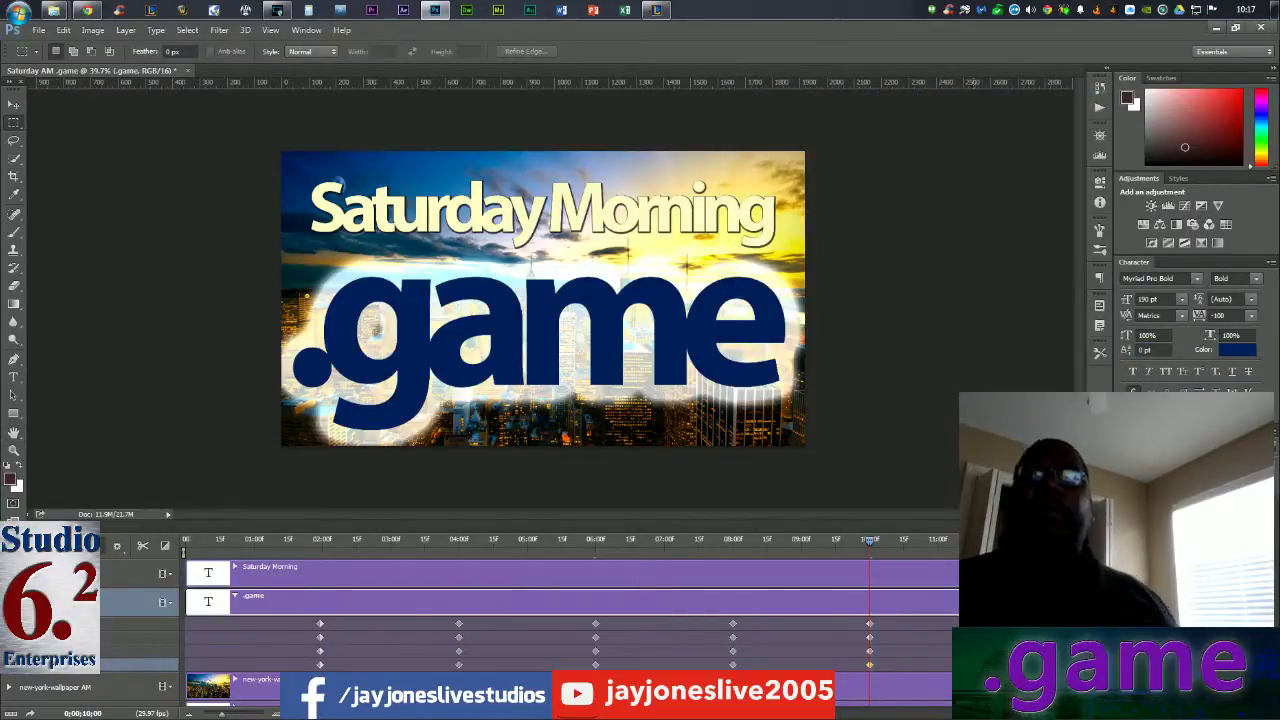
Add keyframes for all four ".game" properties at 0;00;11;29
left_click(997, 540)
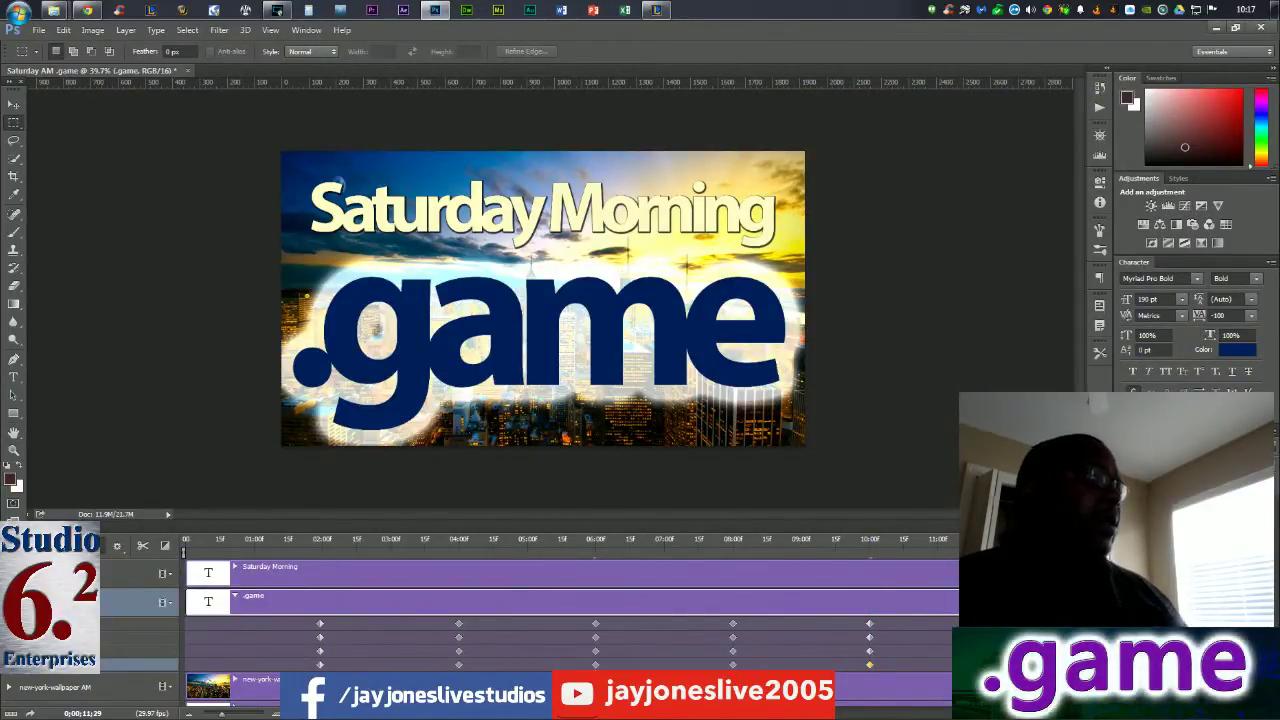
left_click(22, 623)
left_click(22, 637)
left_click(22, 651)
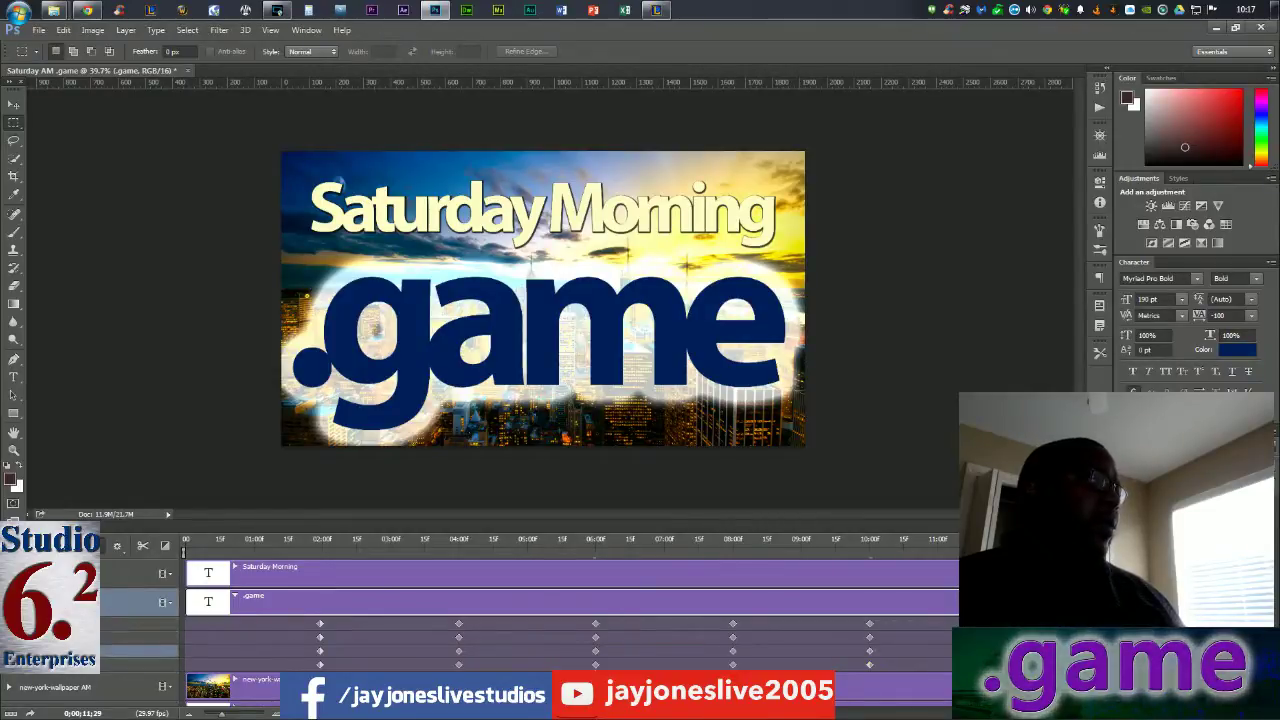
left_click(22, 665)
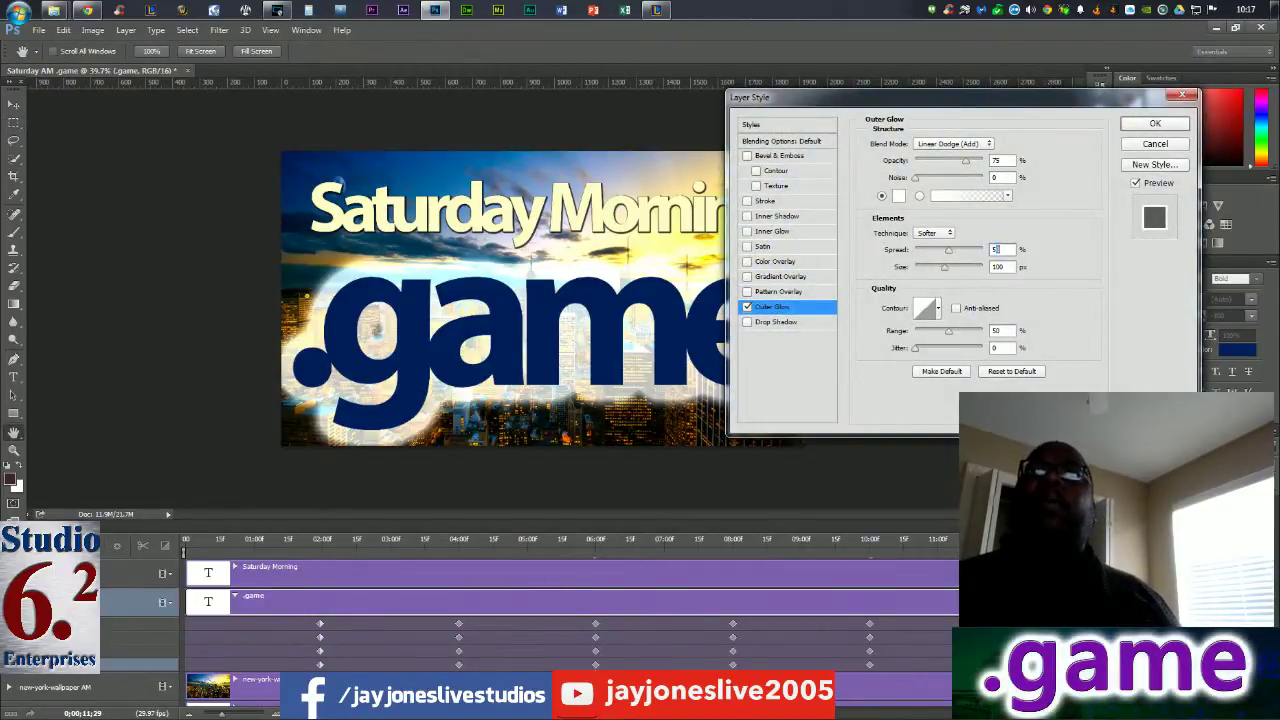
Set the ".game" Outer Glow to a spread of 5% and a size of 40 px at the 0;00;11;29 keyframe
key("Tab")
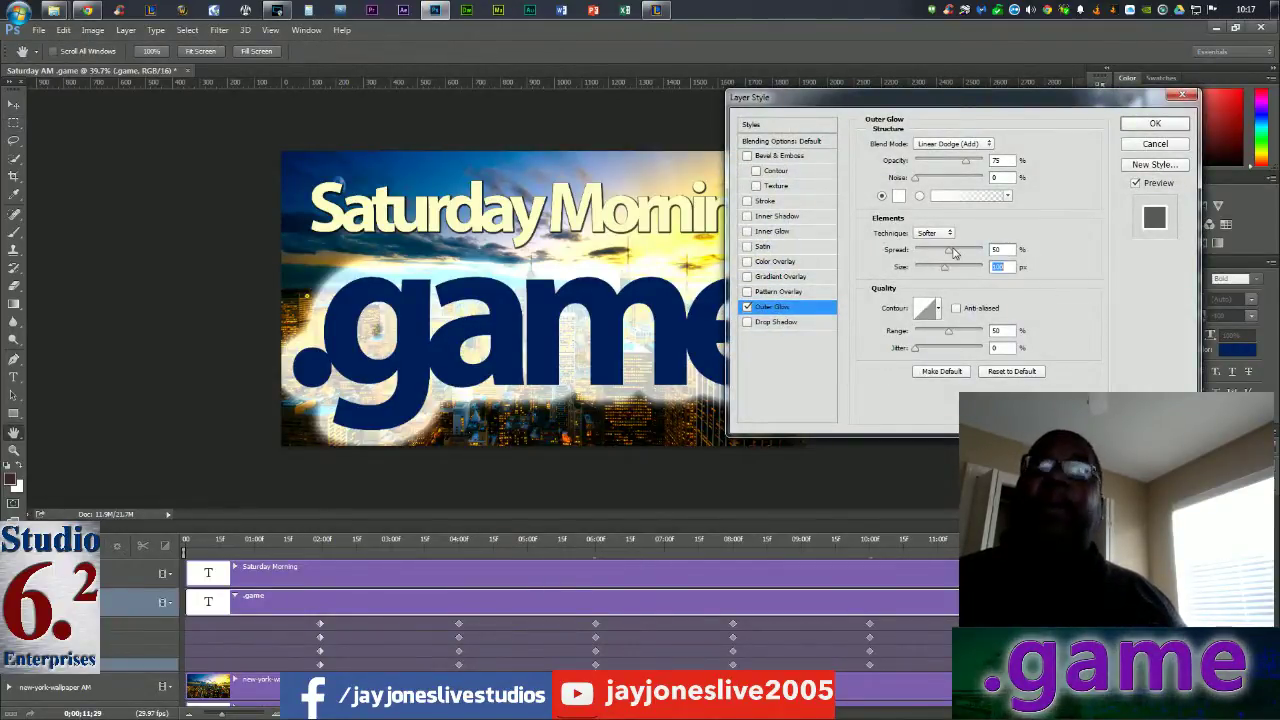
left_click_drag(1006, 249, 985, 249)
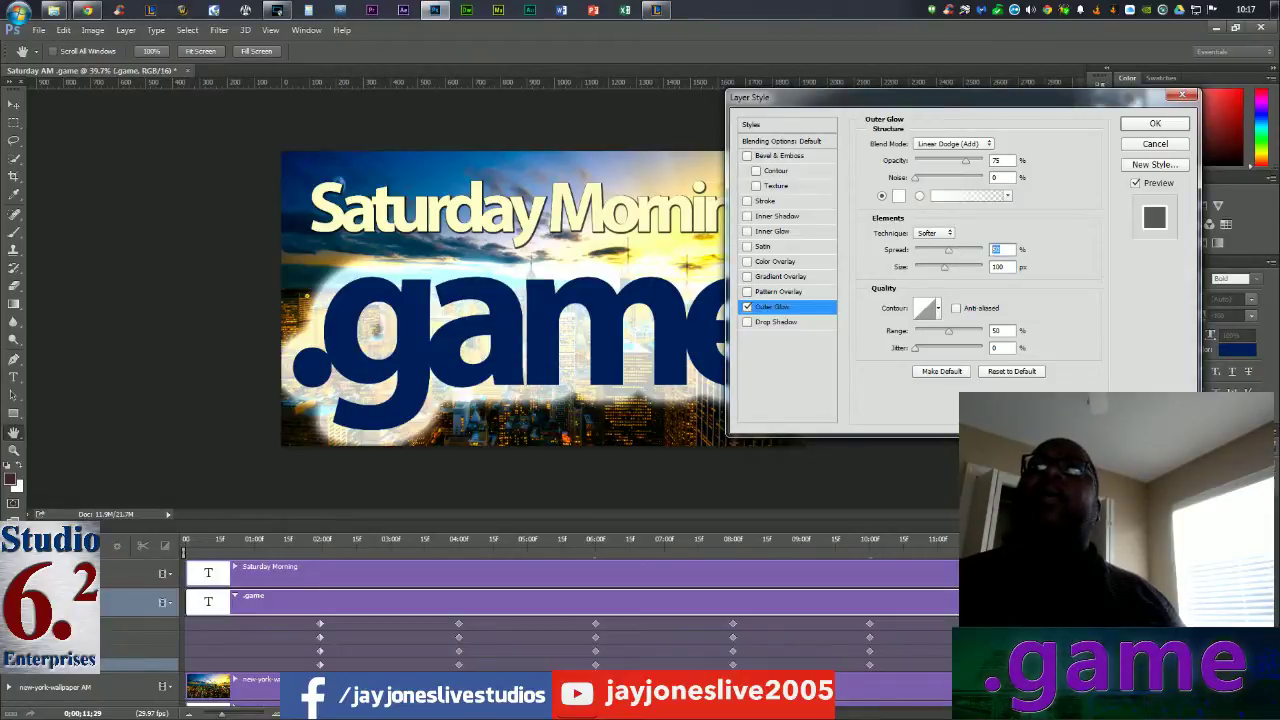
type("5")
key("Tab")
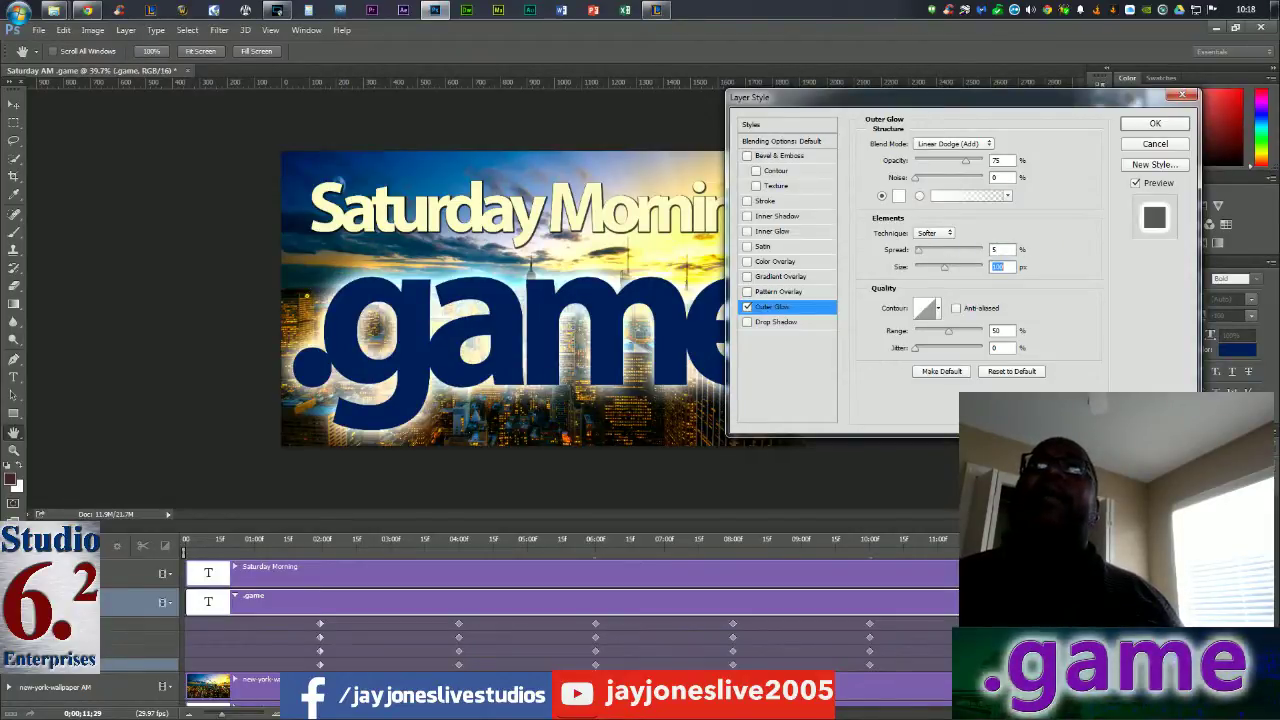
type("40")
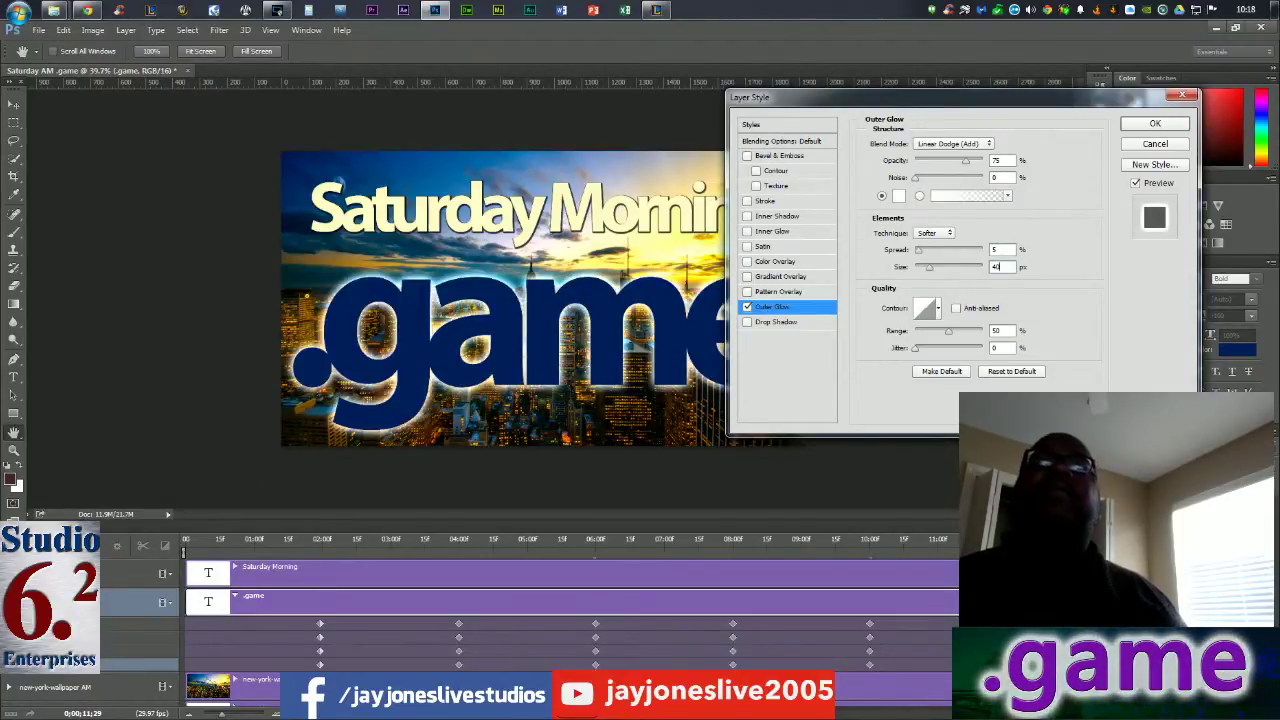
left_click(1150, 125)
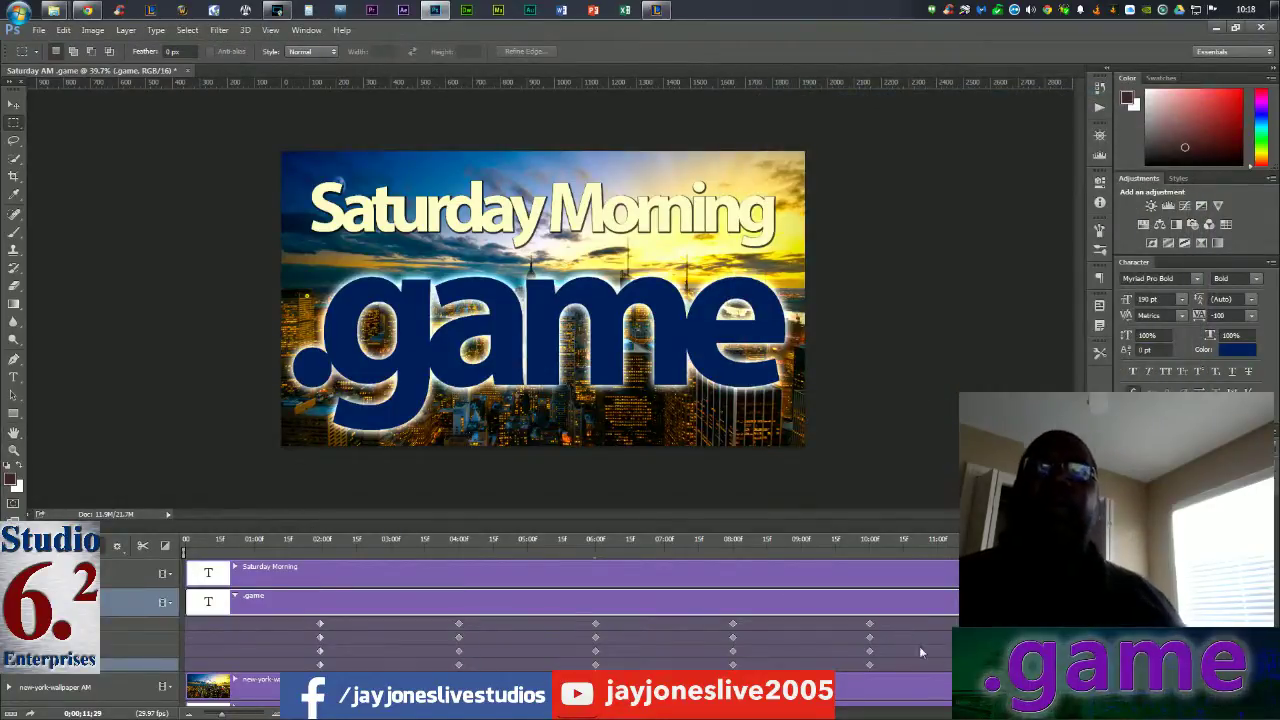
Return to the start of the timeline and add keyframes for all four ".game" properties at 0;00;00;00
left_click_drag(690, 545, 147, 549)
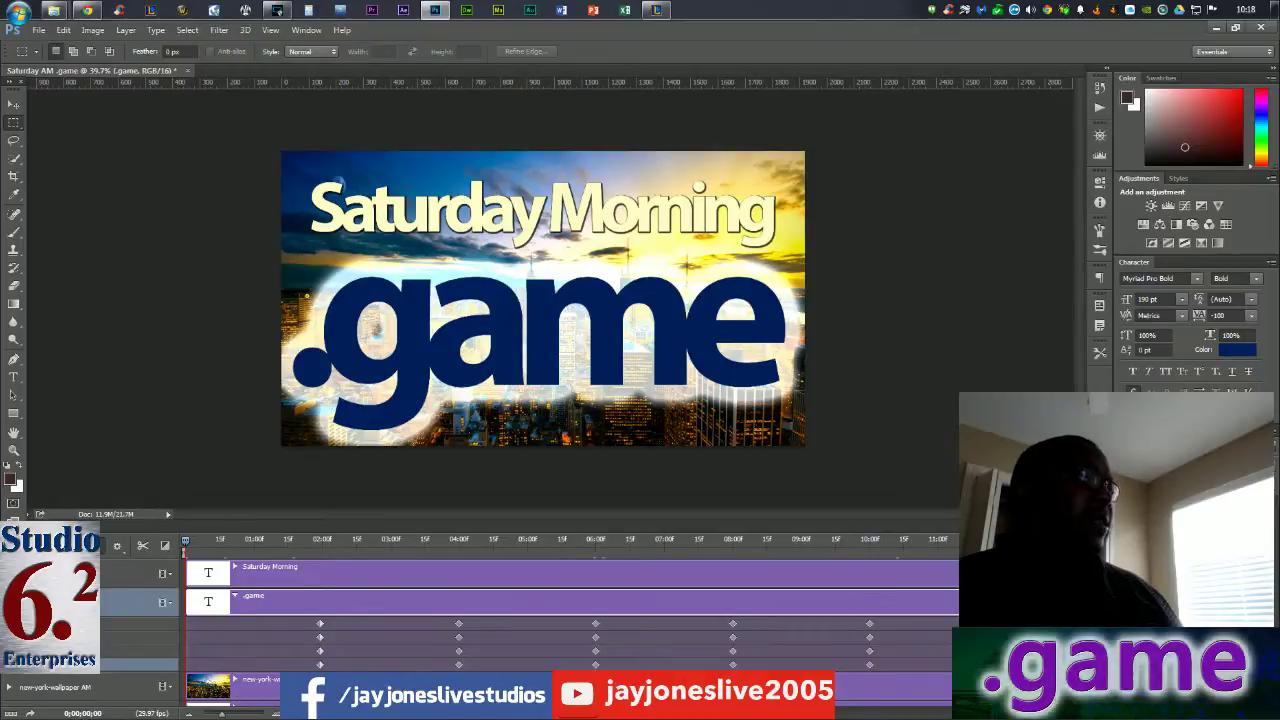
left_click(20, 623)
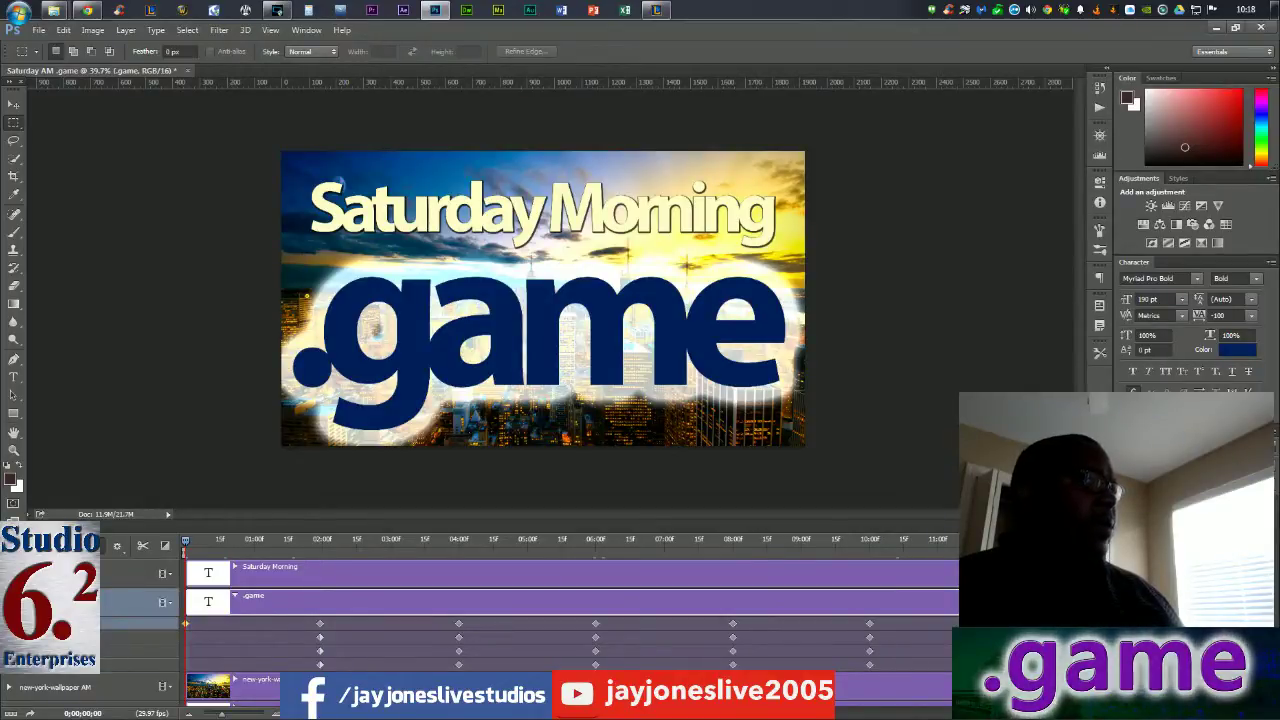
left_click(20, 637)
left_click(20, 651)
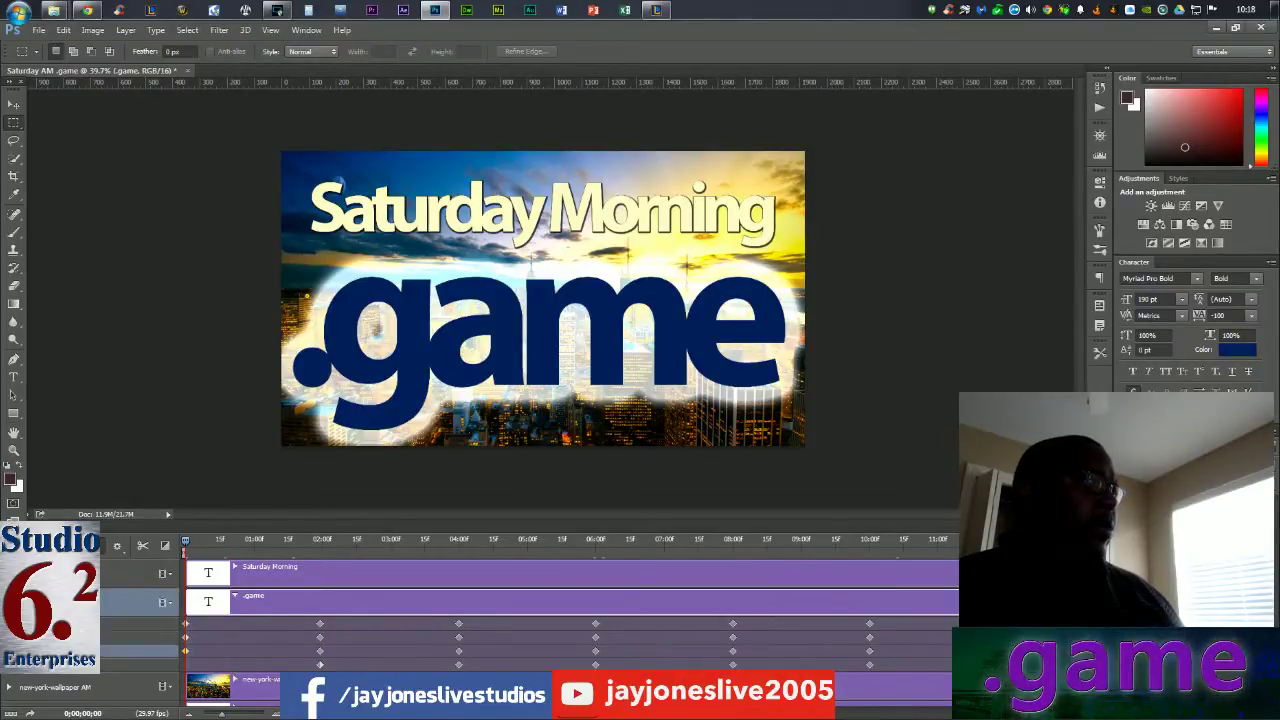
left_click(21, 665)
left_click(27, 665)
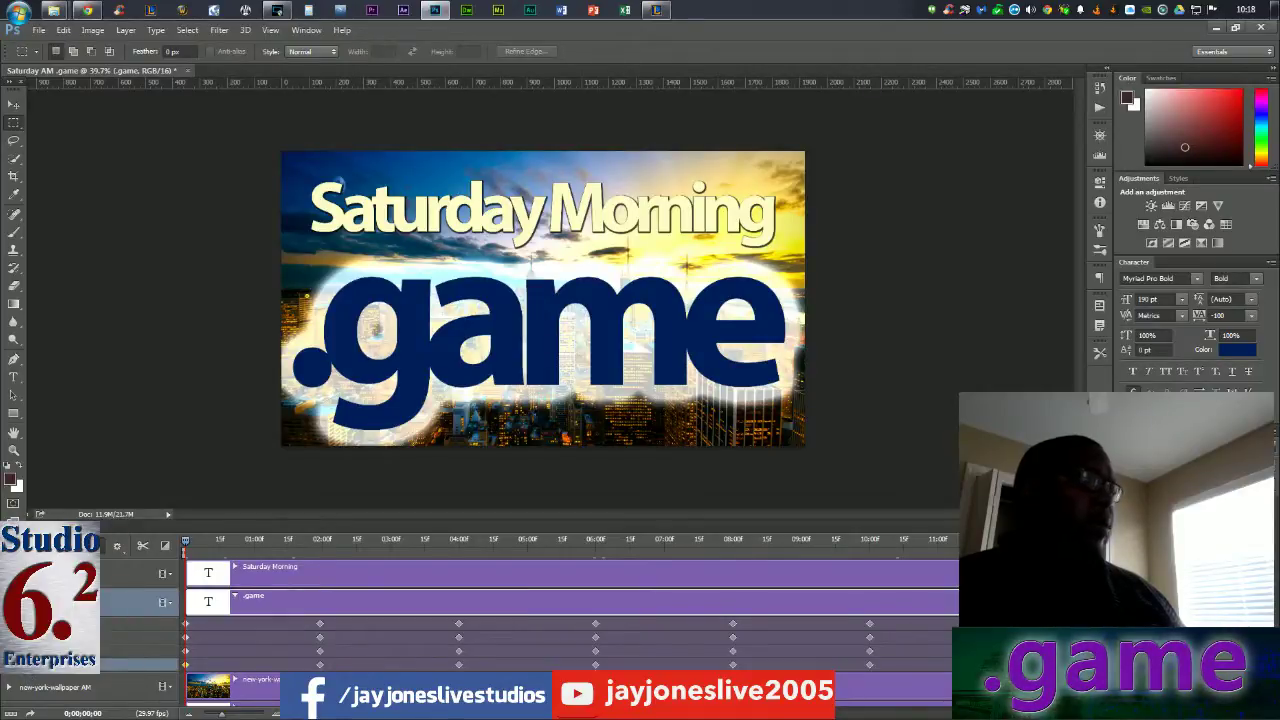
Set the ".game" Outer Glow to a spread of 5% and a size of 40 px at the 0-second keyframe
double_click(27, 665)
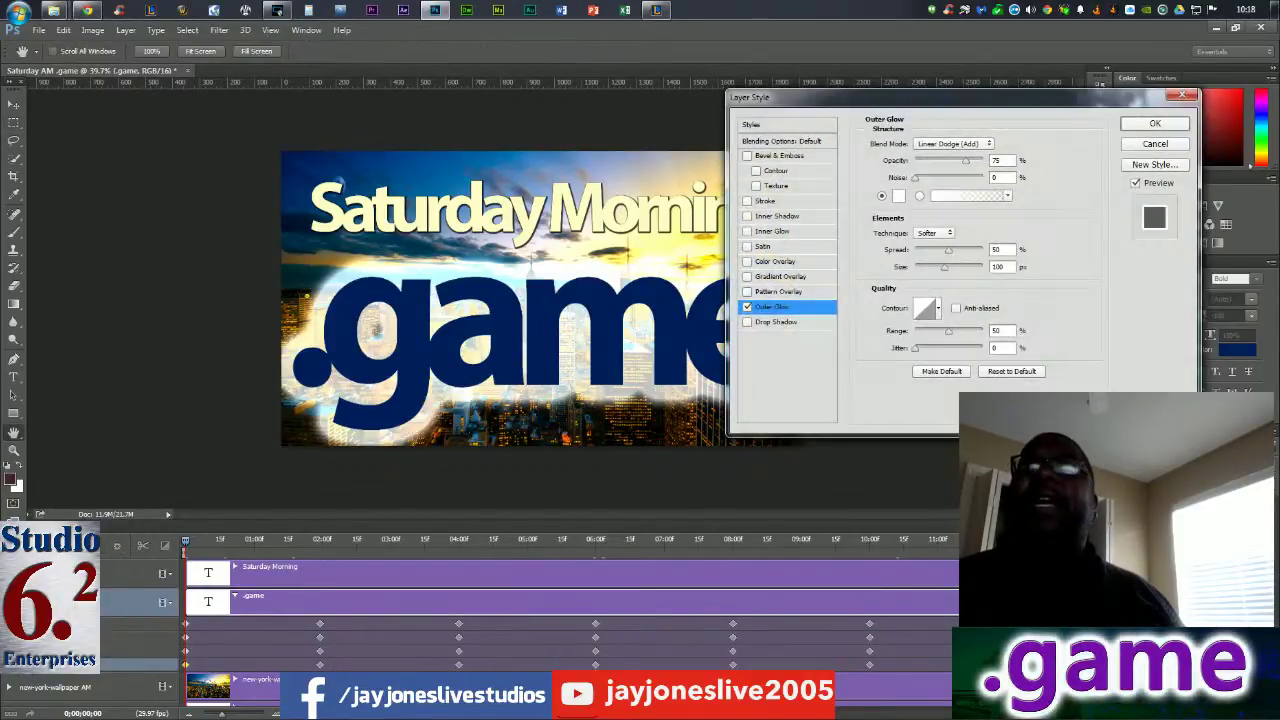
left_click_drag(1001, 250, 988, 250)
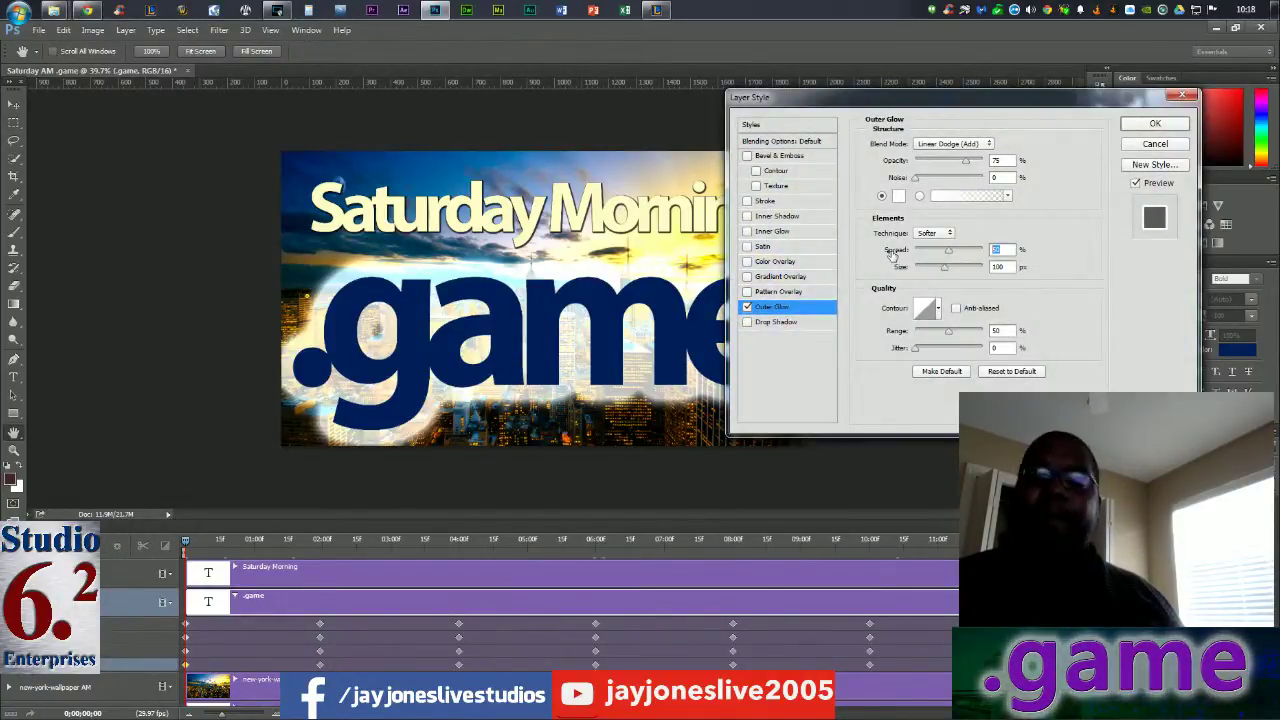
type("5")
key("Tab")
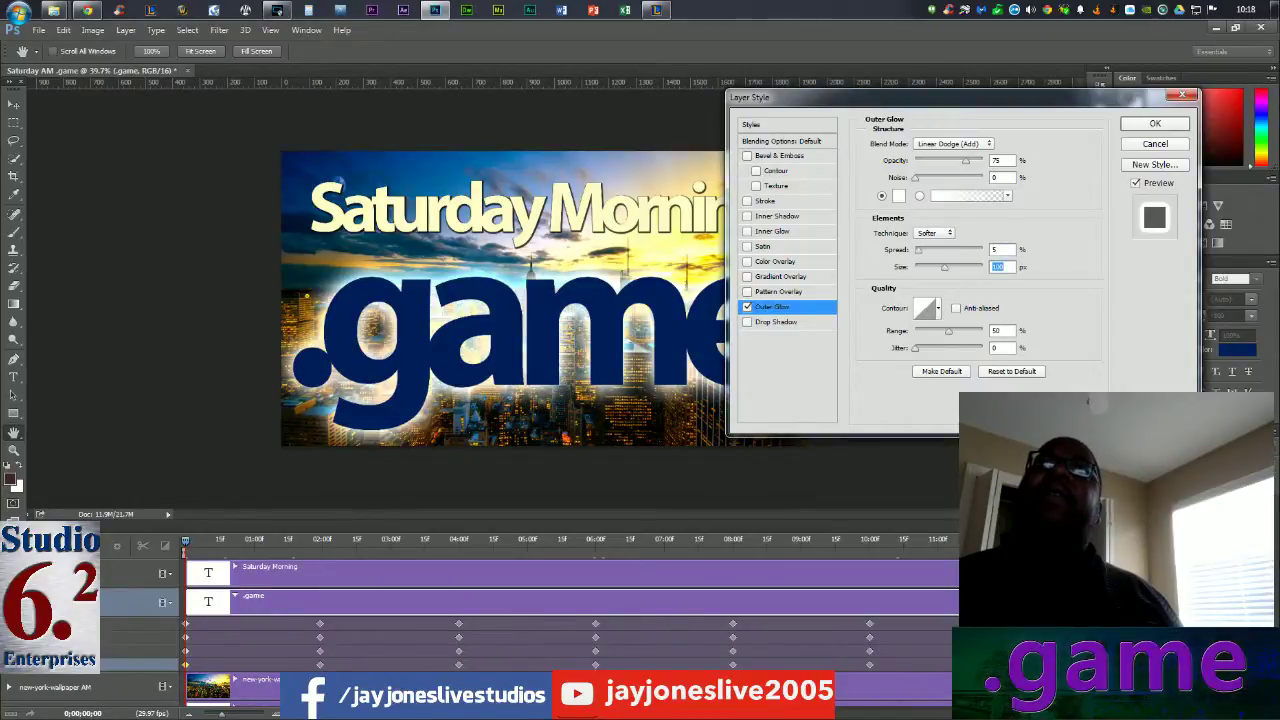
type("40")
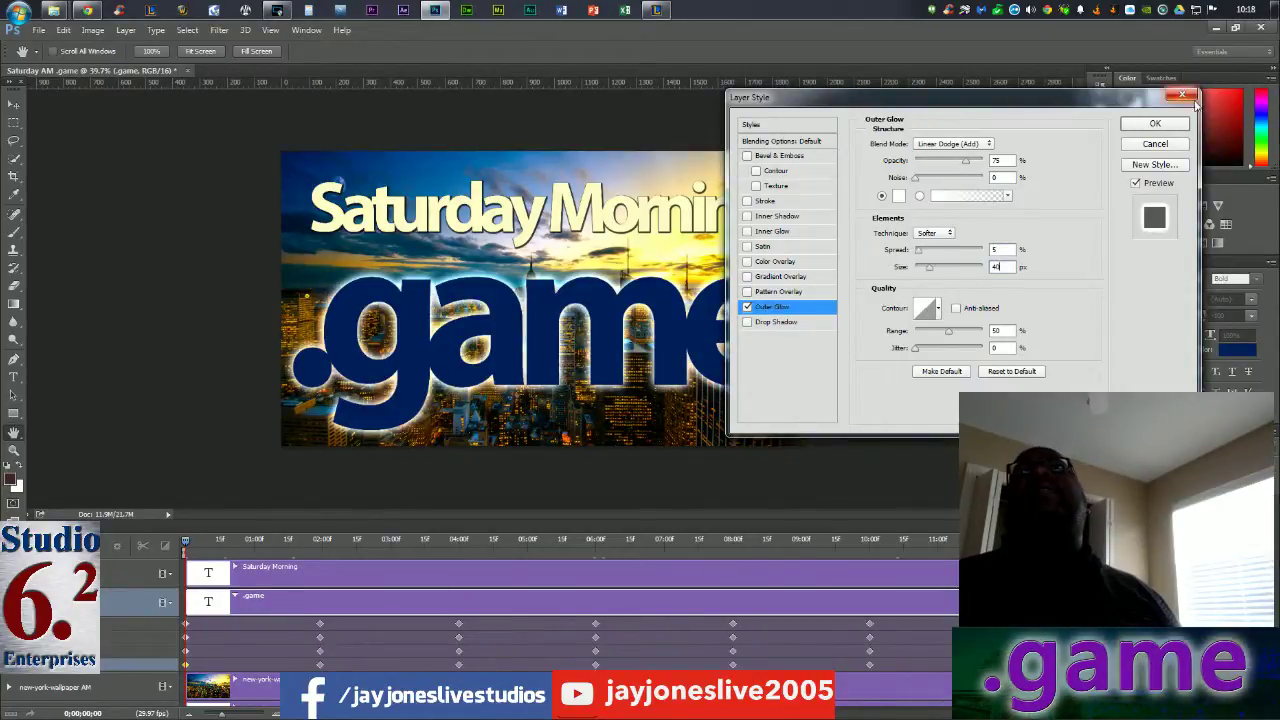
left_click(1155, 123)
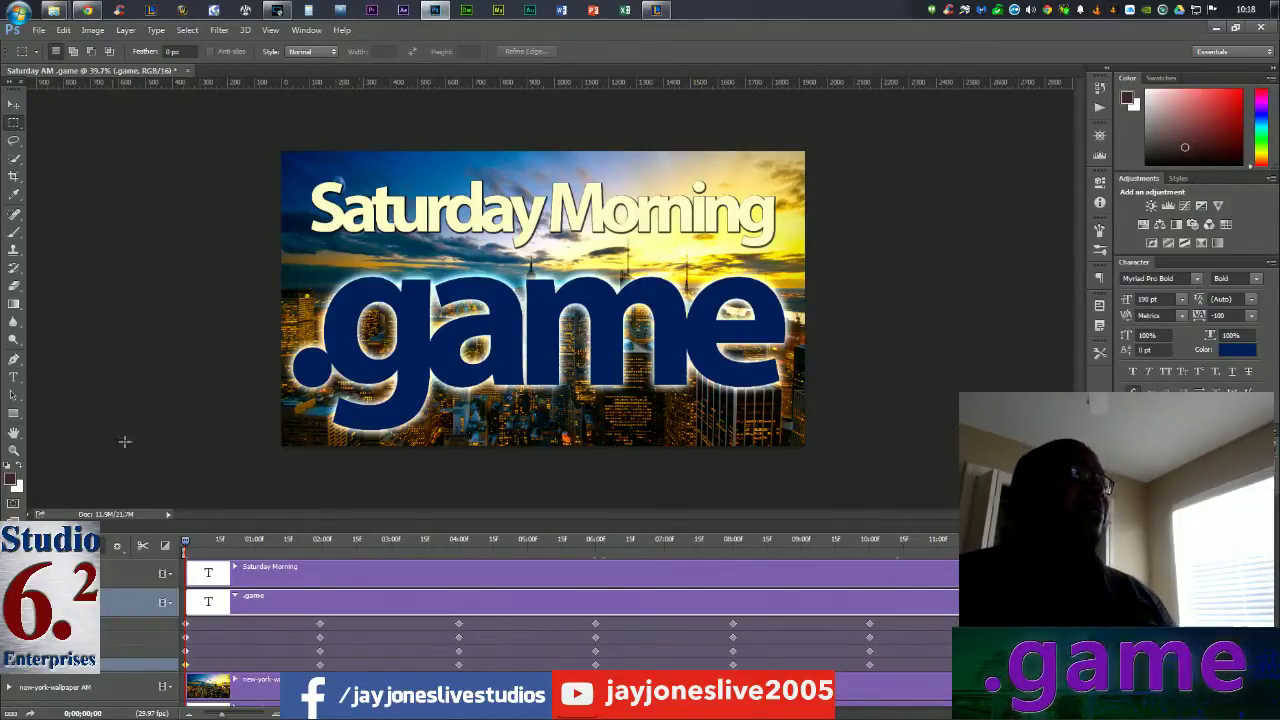
Play the timeline from the start to preview the pulsing ".game" glow
key("space")
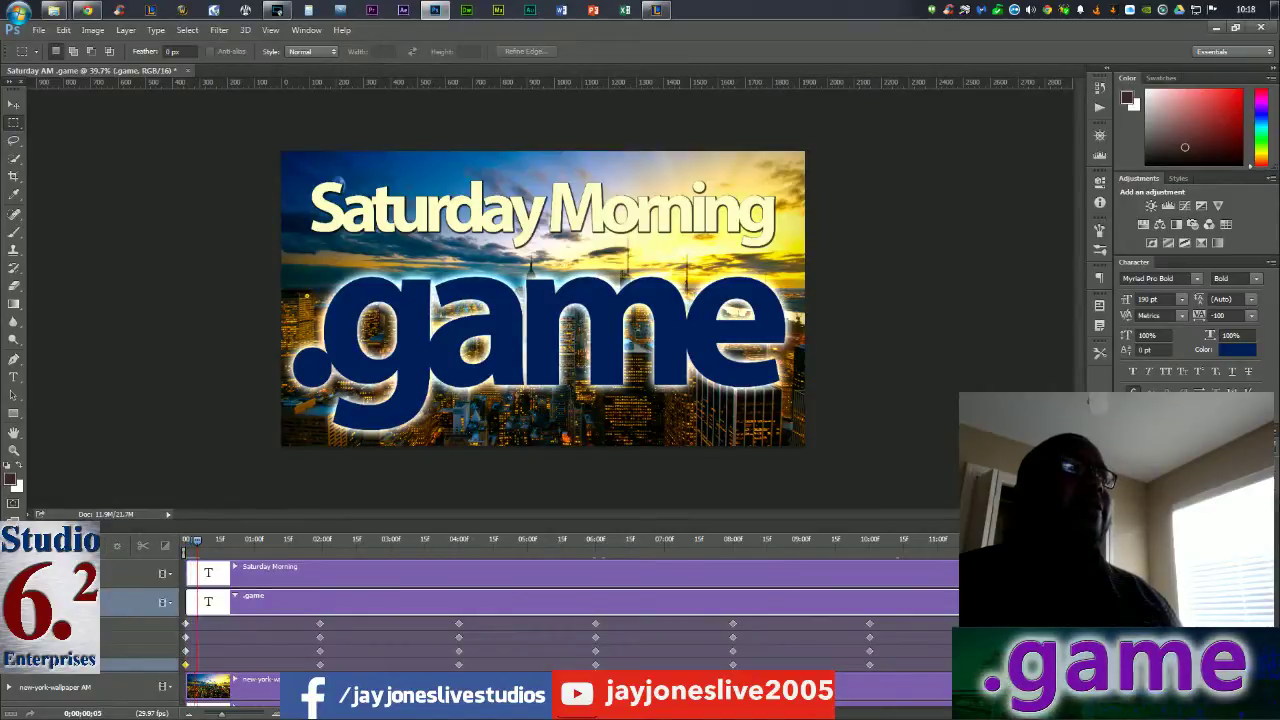